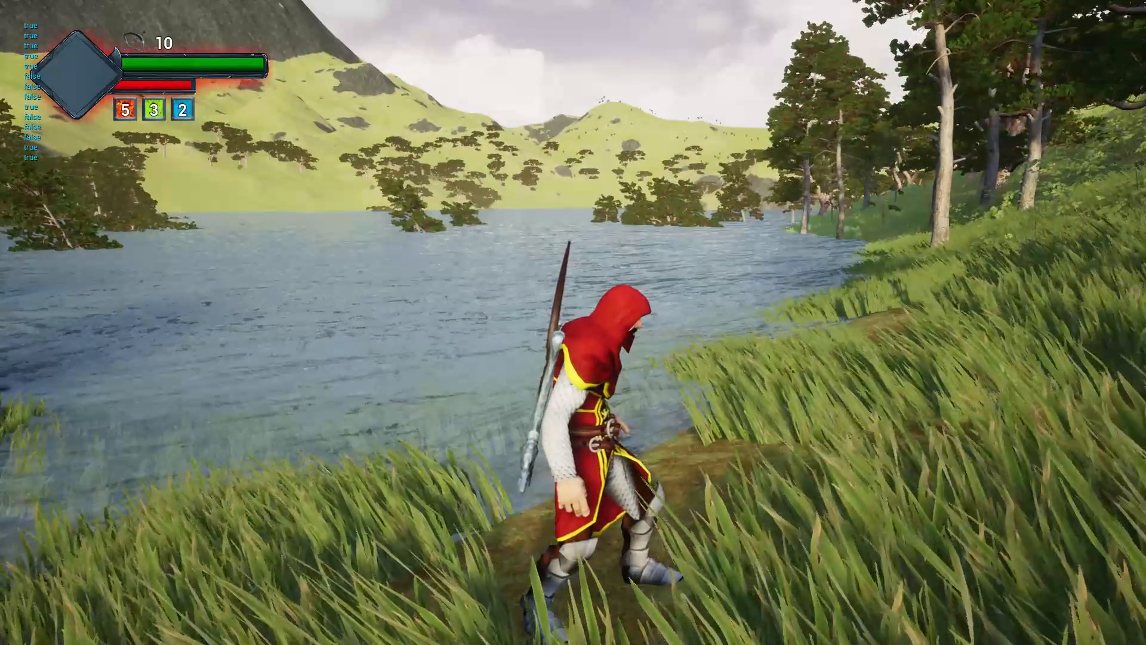
Look through the list of active paid patrons on Patreon, including its second page
key(shift+F1)
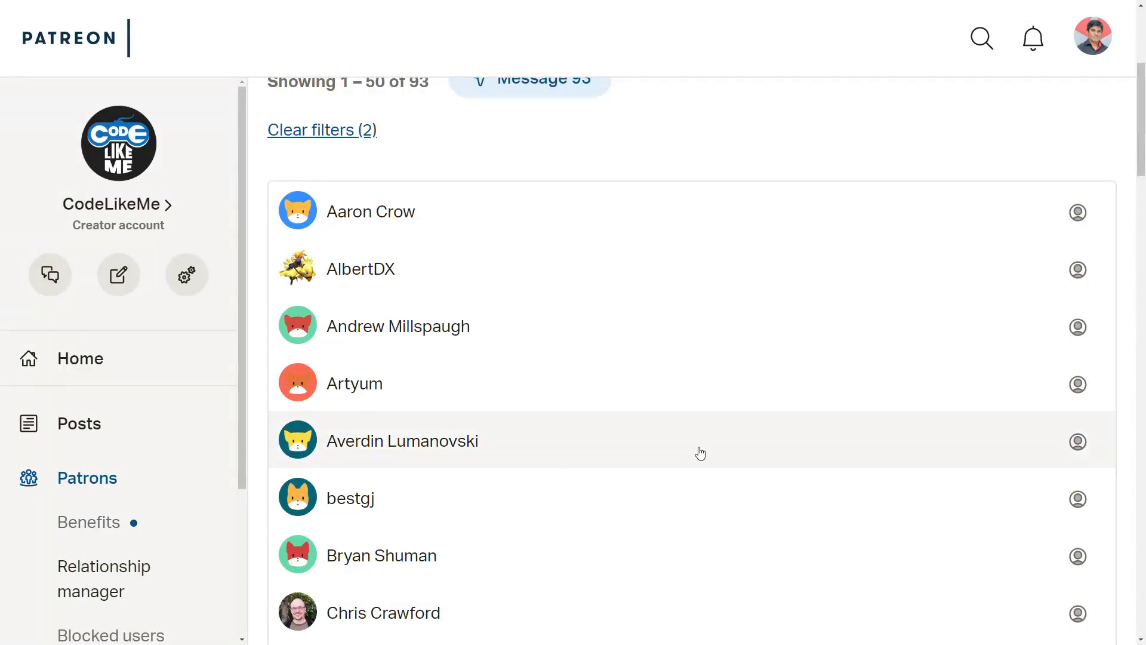
scroll(697, 452, down, 4)
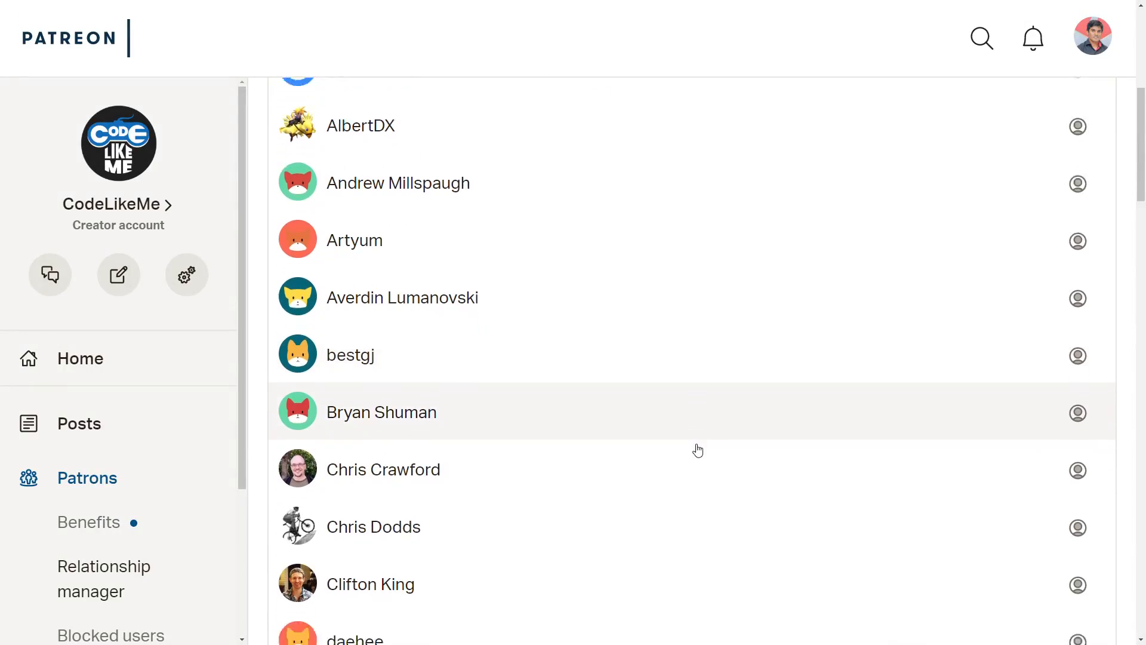
scroll(698, 450, down, 20)
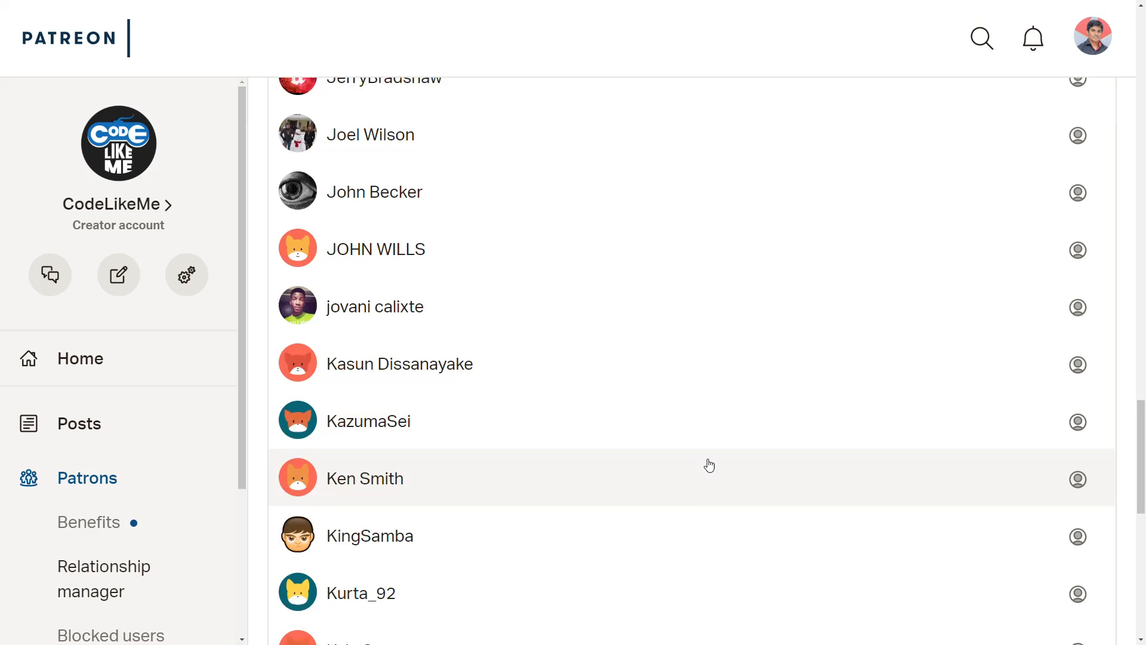
scroll(710, 465, down, 12)
click(718, 556)
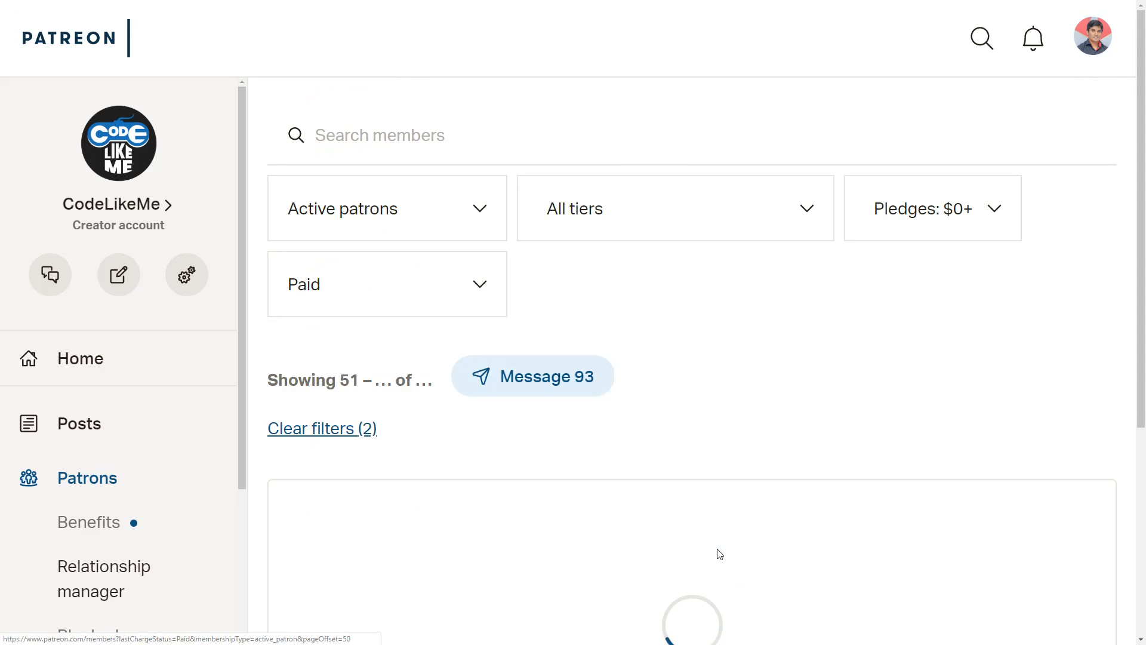
scroll(660, 452, down, 14)
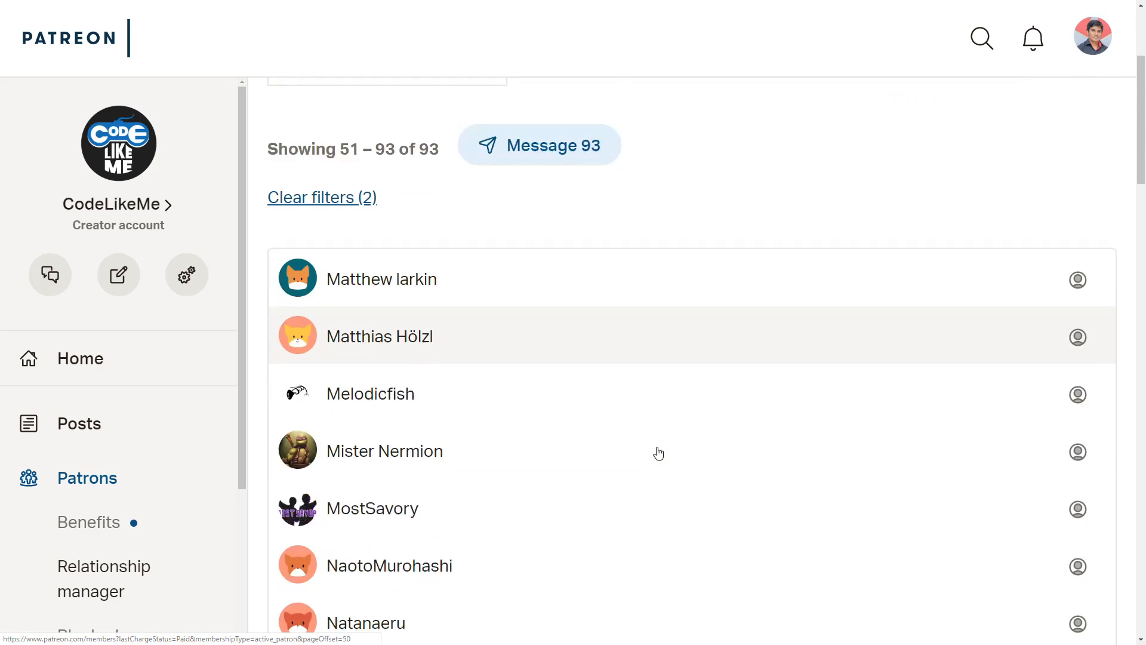
scroll(659, 452, down, 20)
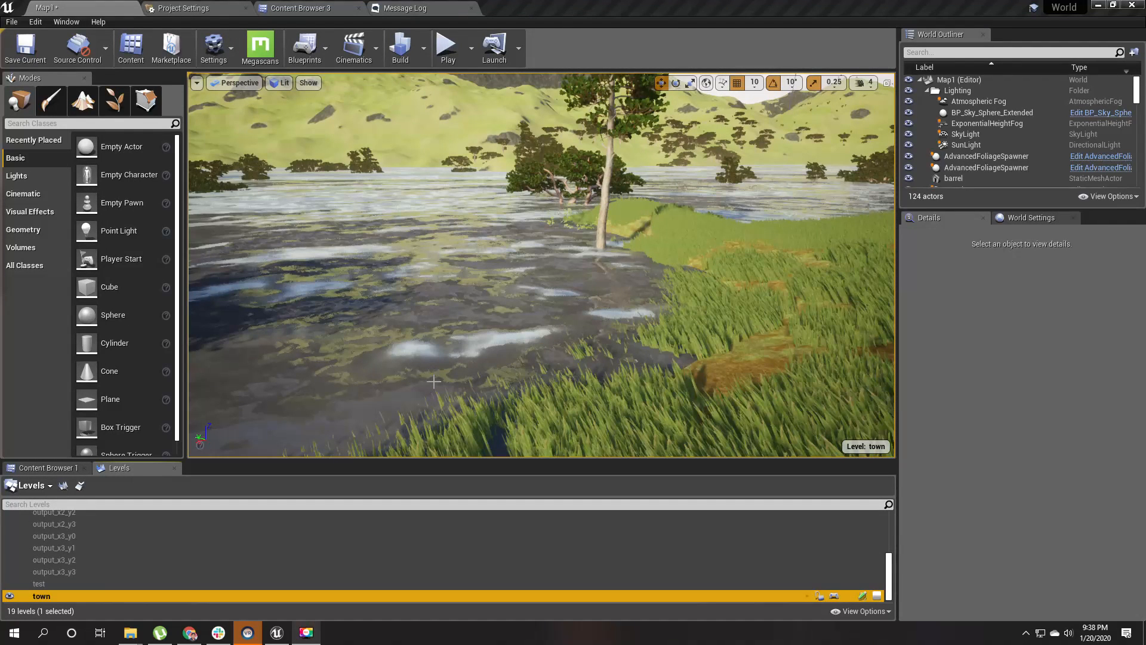
Select the lake's water plane SM_WaterPlain in the level and look over the water surface
click(433, 358)
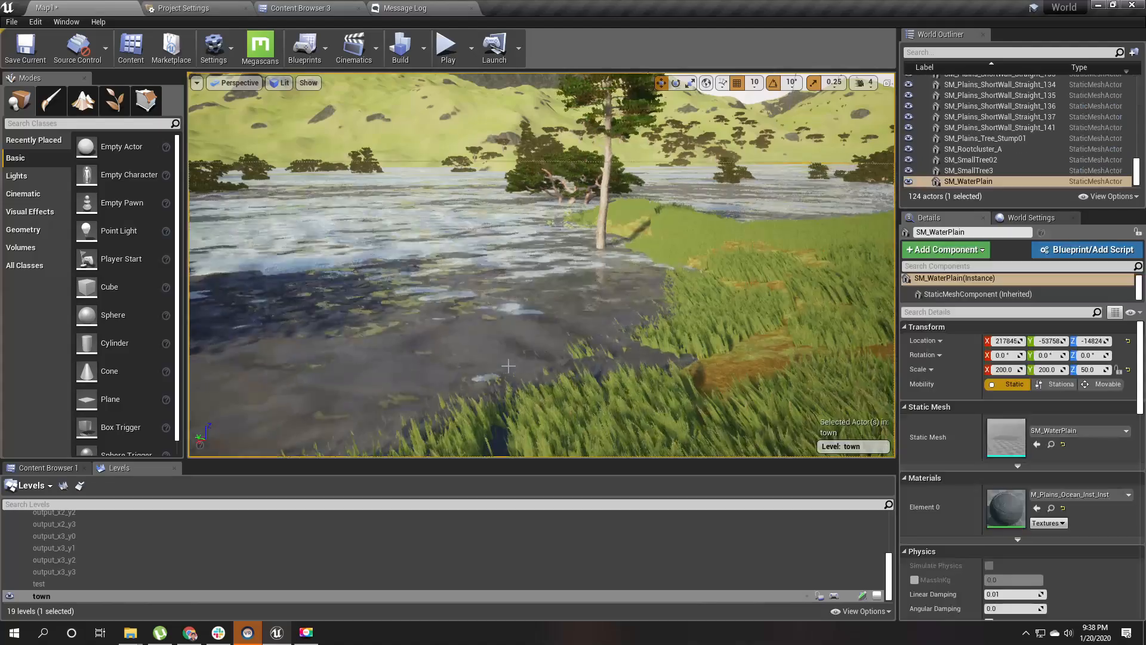
right_drag(542, 265, 417, 388)
right_drag(481, 313, 505, 304)
Create a folder named Water inside the Materials content folder and open it
click(284, 7)
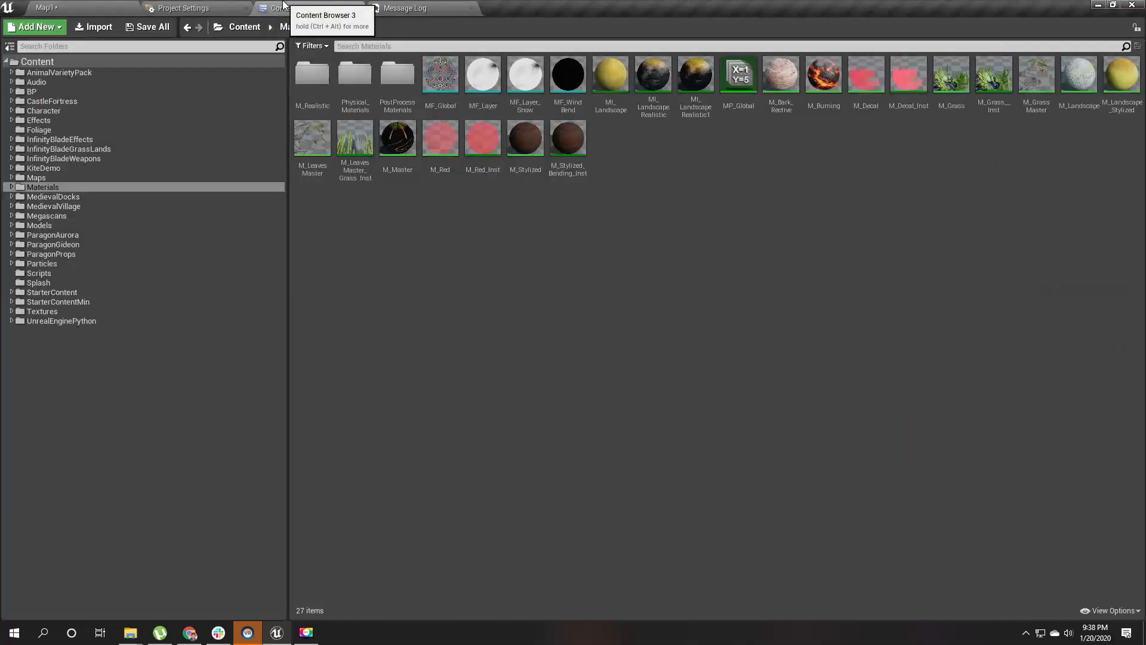
right_click(493, 265)
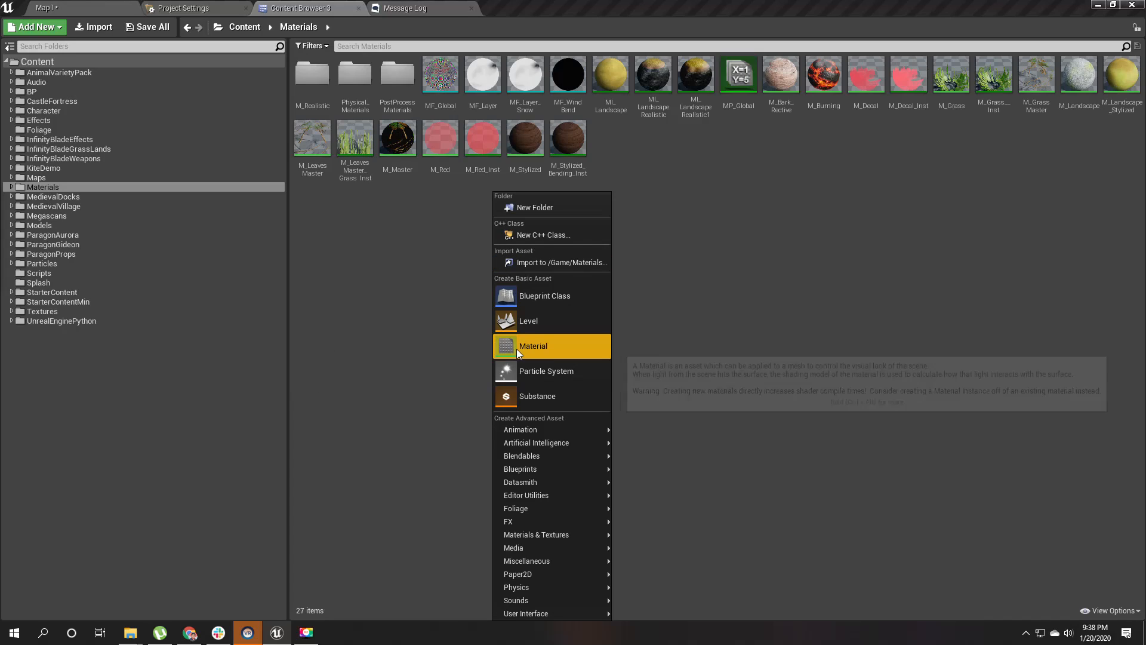
click(395, 264)
right_click(396, 264)
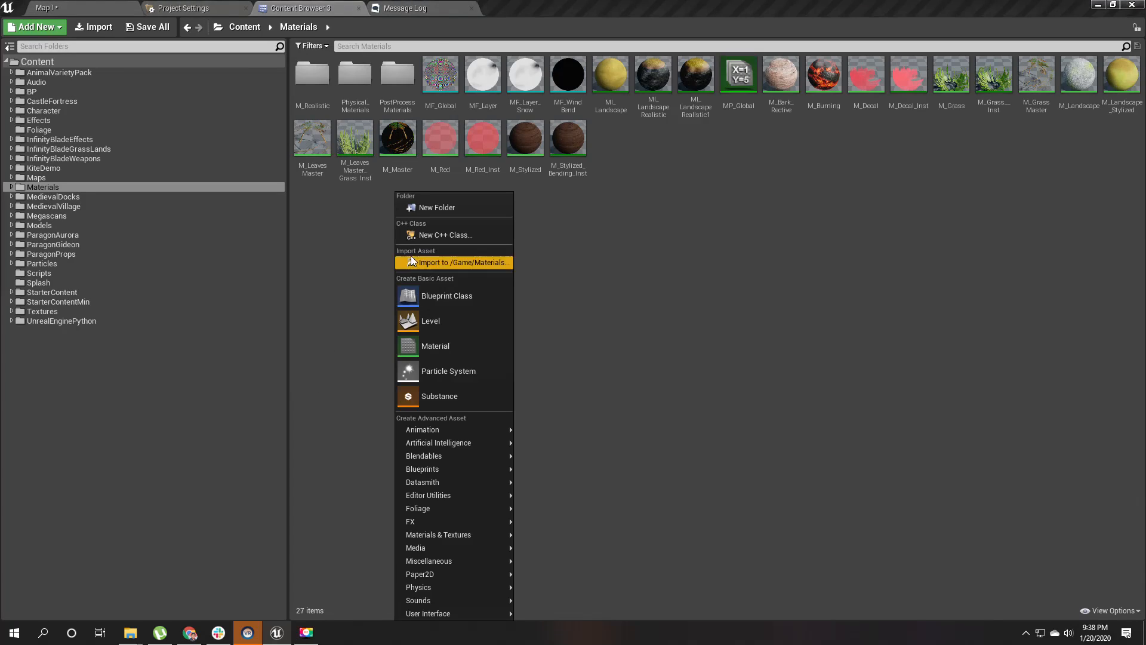
click(447, 206)
text(Water)
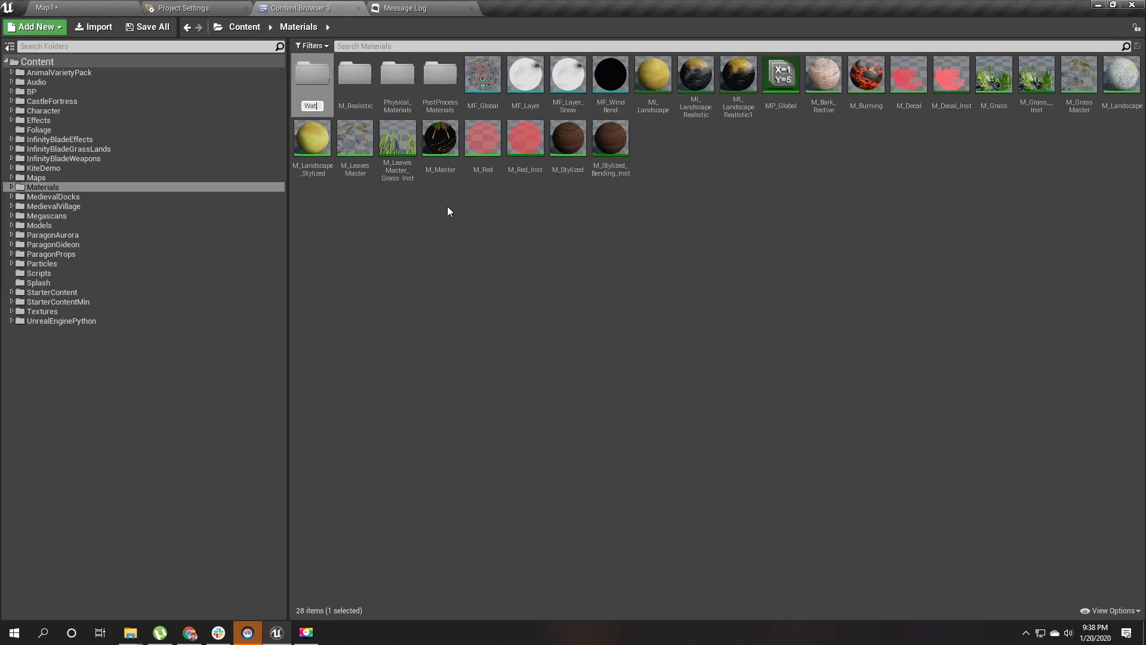
key(Return)
key(Return)
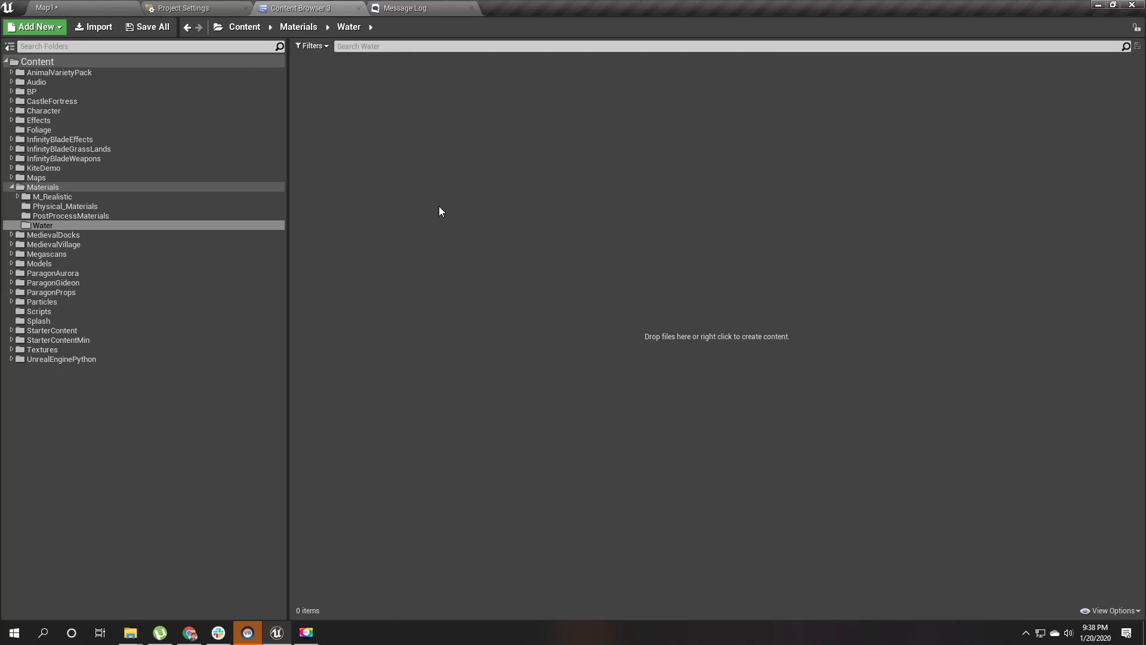
Create a new material named M_WaterSurface in the Water folder
right_click(441, 208)
click(484, 352)
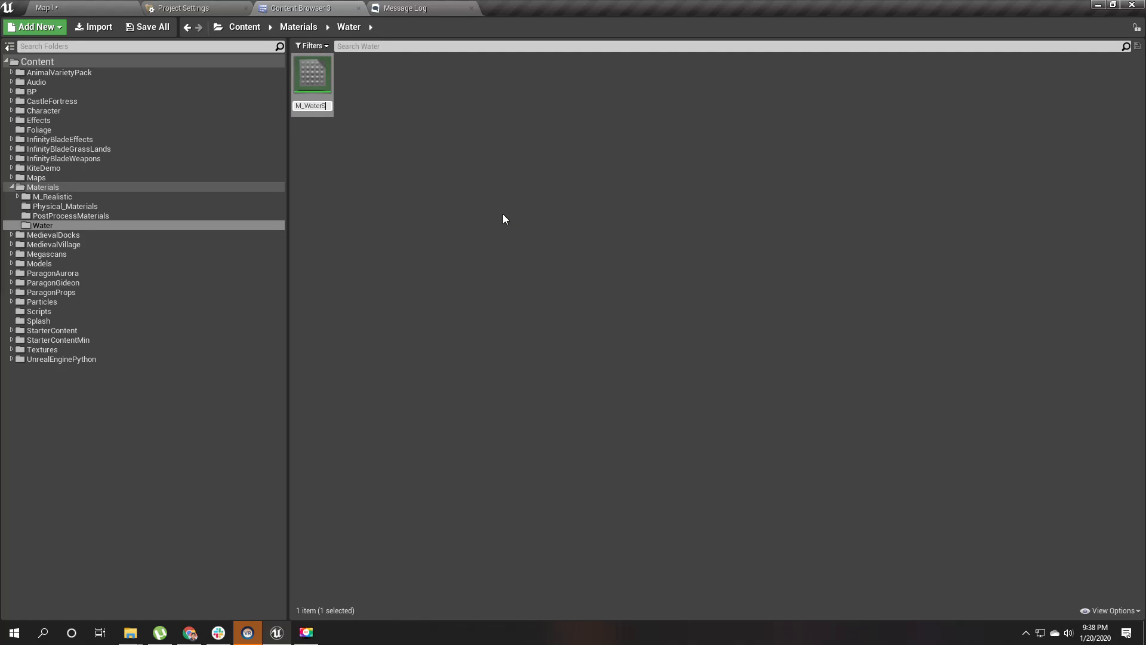
text(M_WaterSurface)
key(Return)
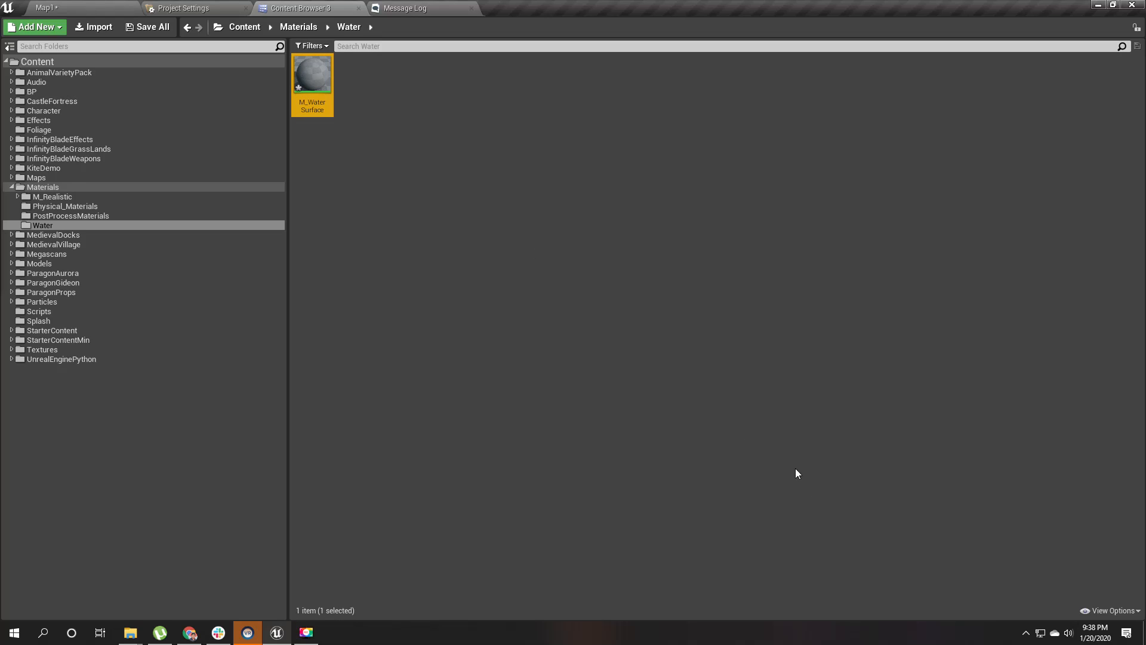
Create a material instance of M_WaterSurface, keeping the name M_WaterSurface_Inst
right_click(316, 85)
click(350, 97)
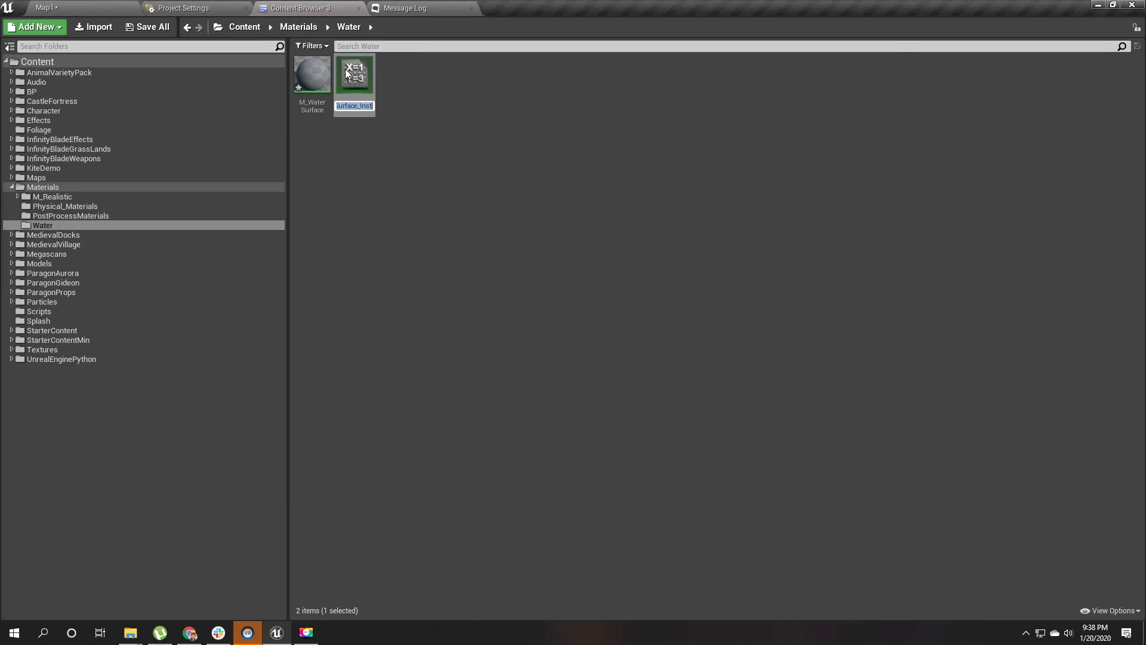
click(362, 81)
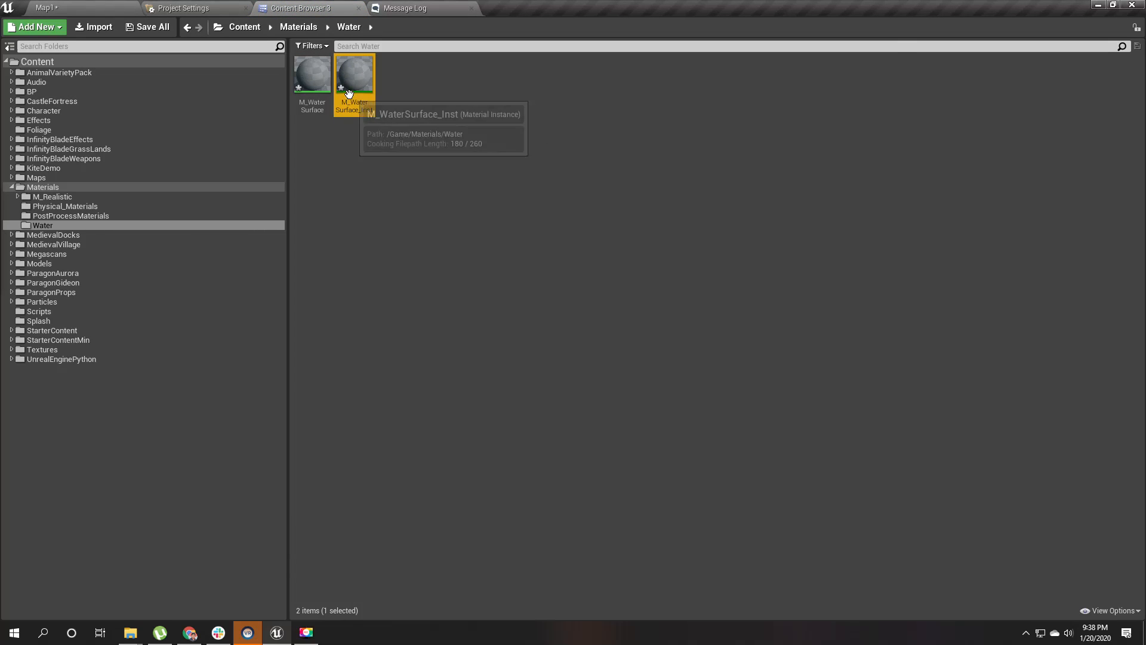
Assign M_WaterSurface_Inst to the Element 0 material slot of SM_WaterPlain
click(83, 6)
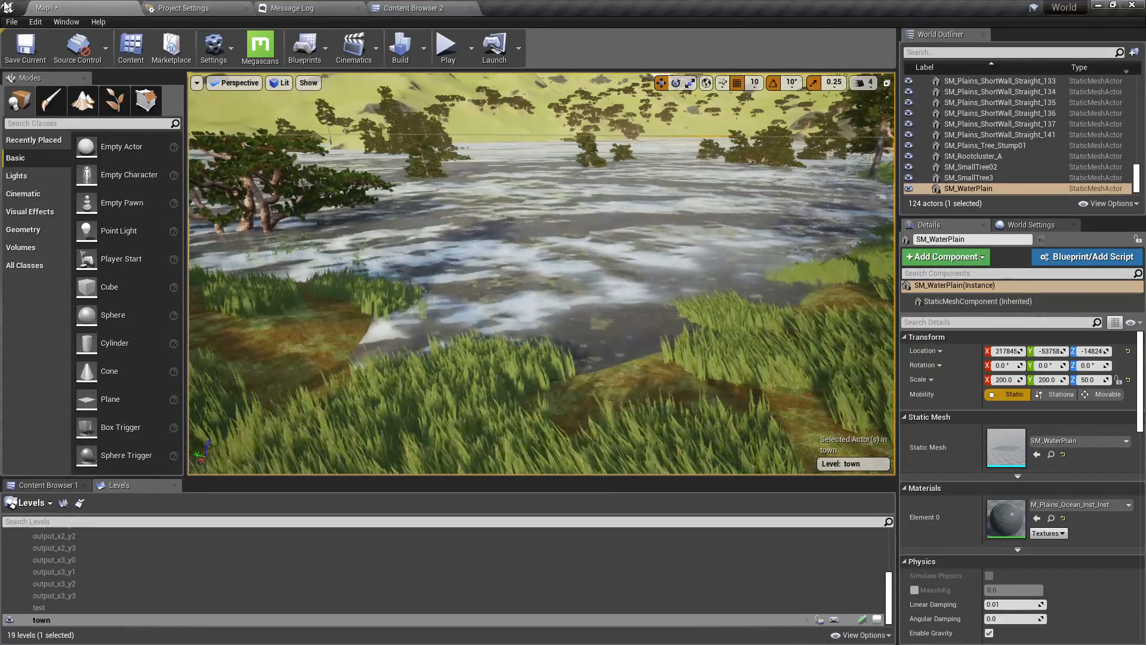
click(391, 6)
drag(369, 81, 1023, 517)
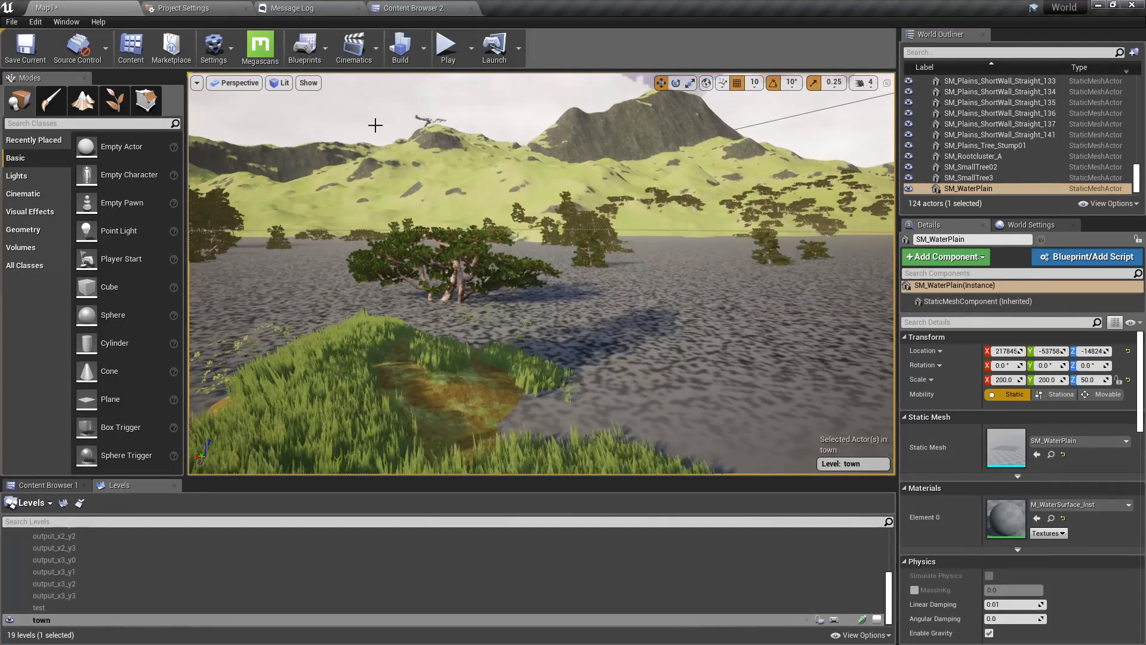
Open the M_WaterSurface material for editing and set its blend mode to Translucent
click(387, 7)
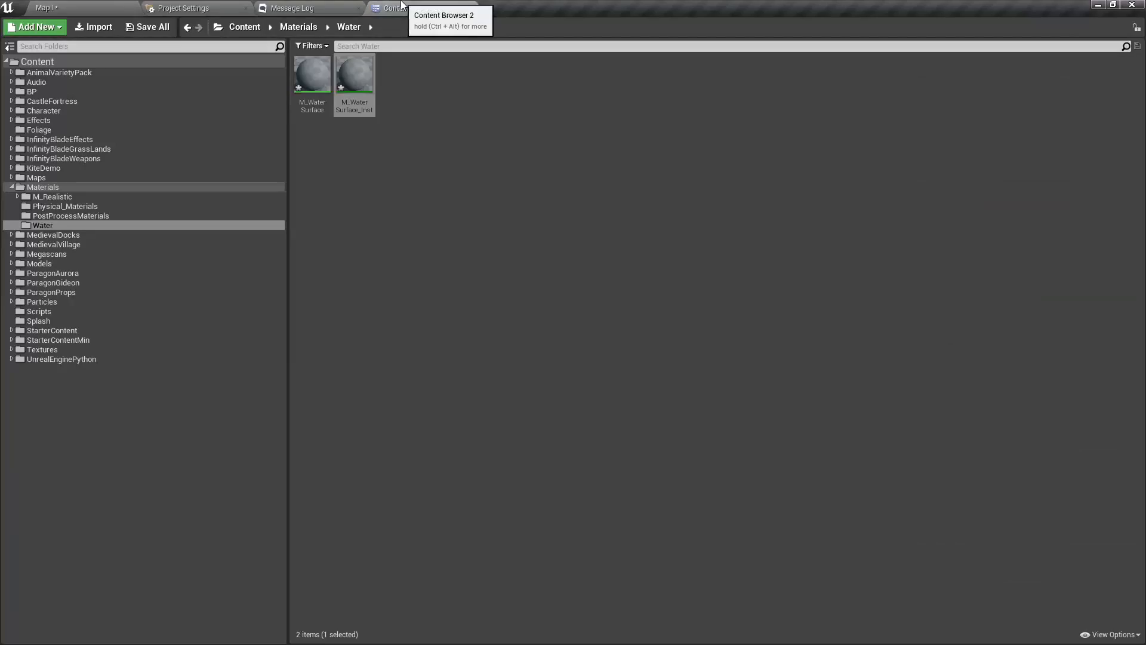
double_click(300, 77)
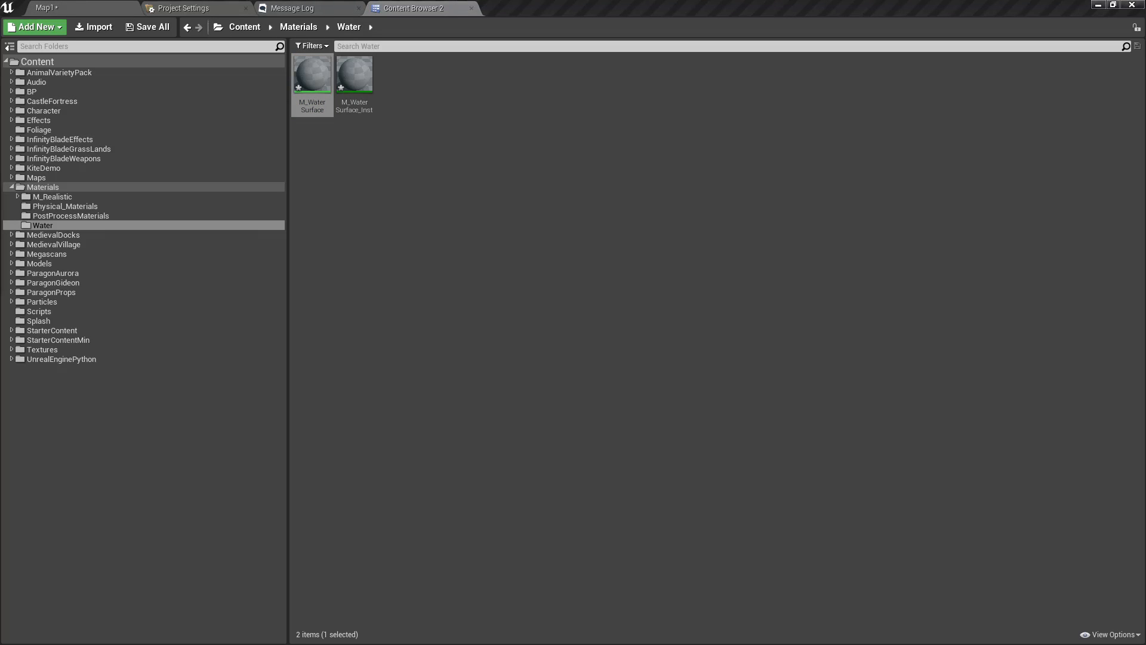
scroll(510, 315, down, 3)
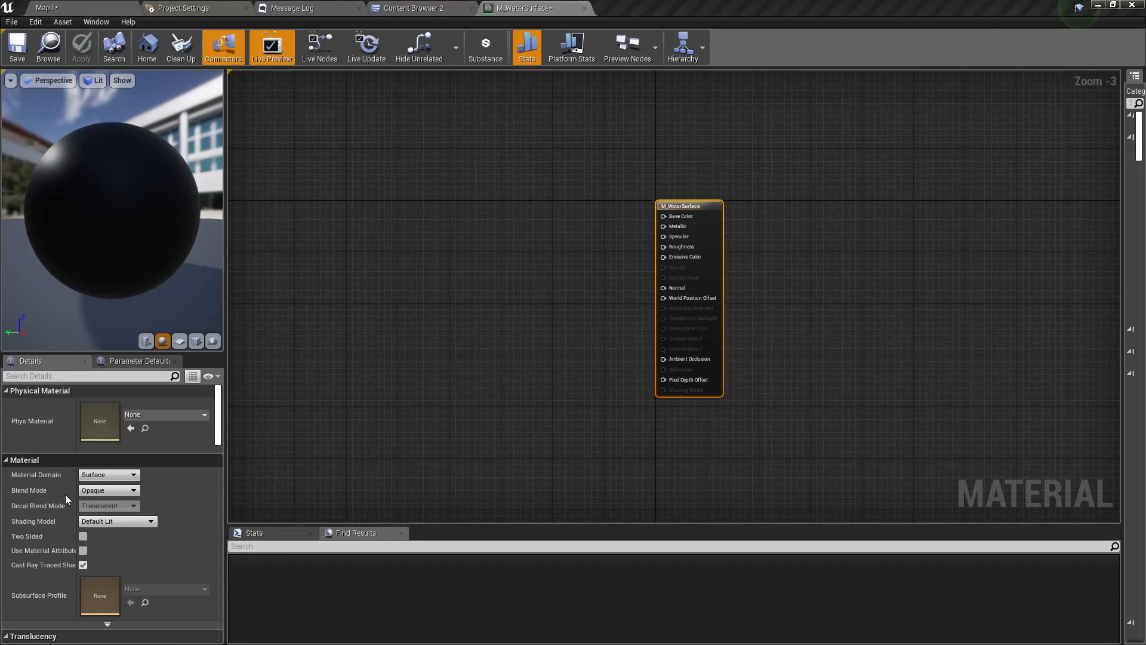
click(99, 490)
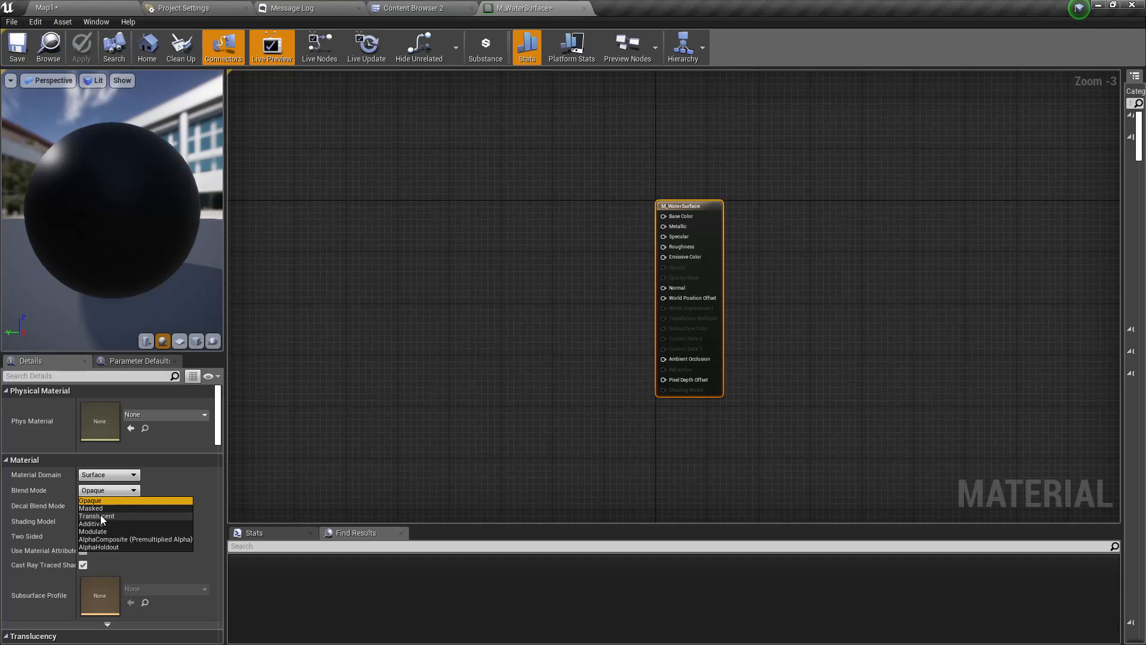
click(100, 515)
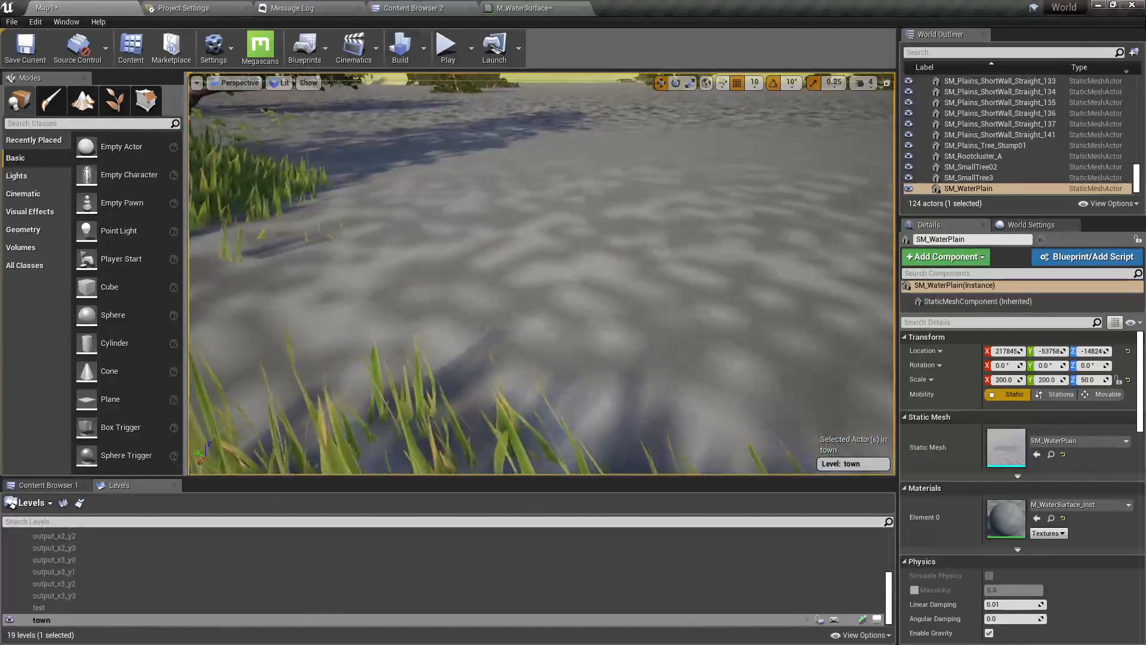
mouse_move(323, 225)
right_down()
mouse_move(306, 230)
mouse_move(320, 225)
right_up()
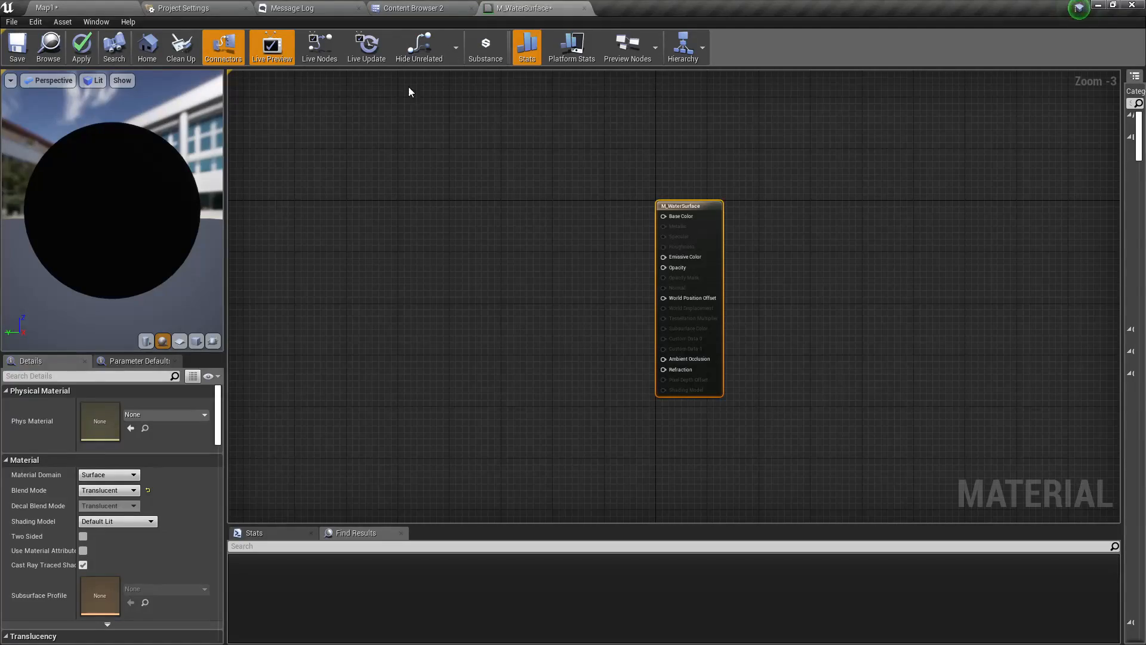
click(108, 490)
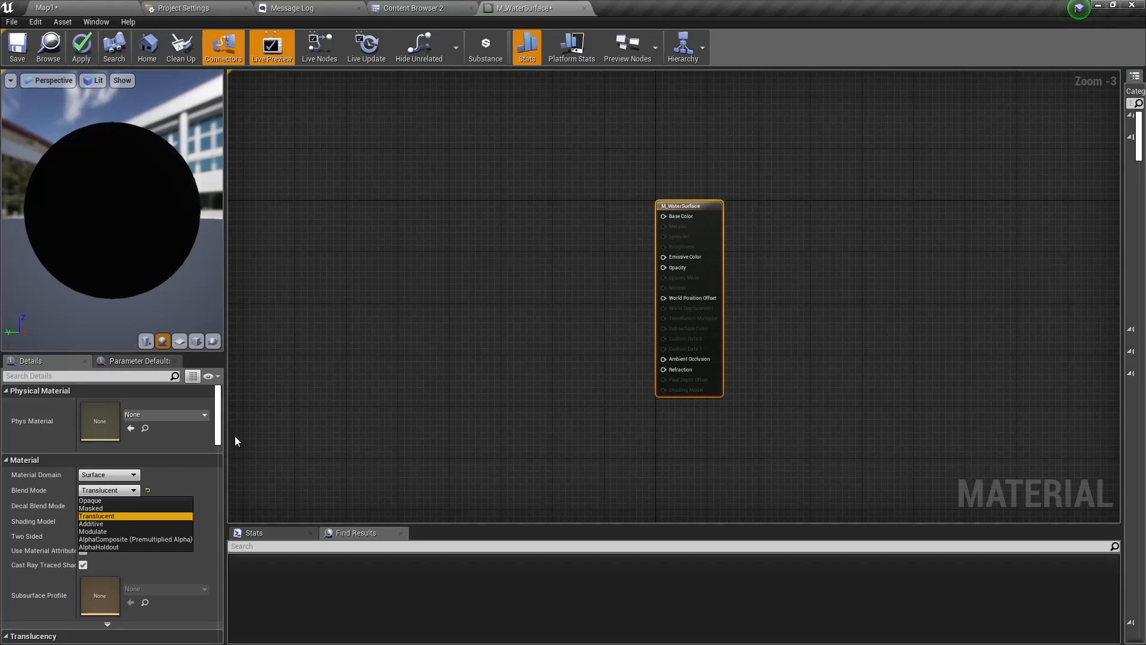
click(348, 335)
right_drag(348, 335, 367, 370)
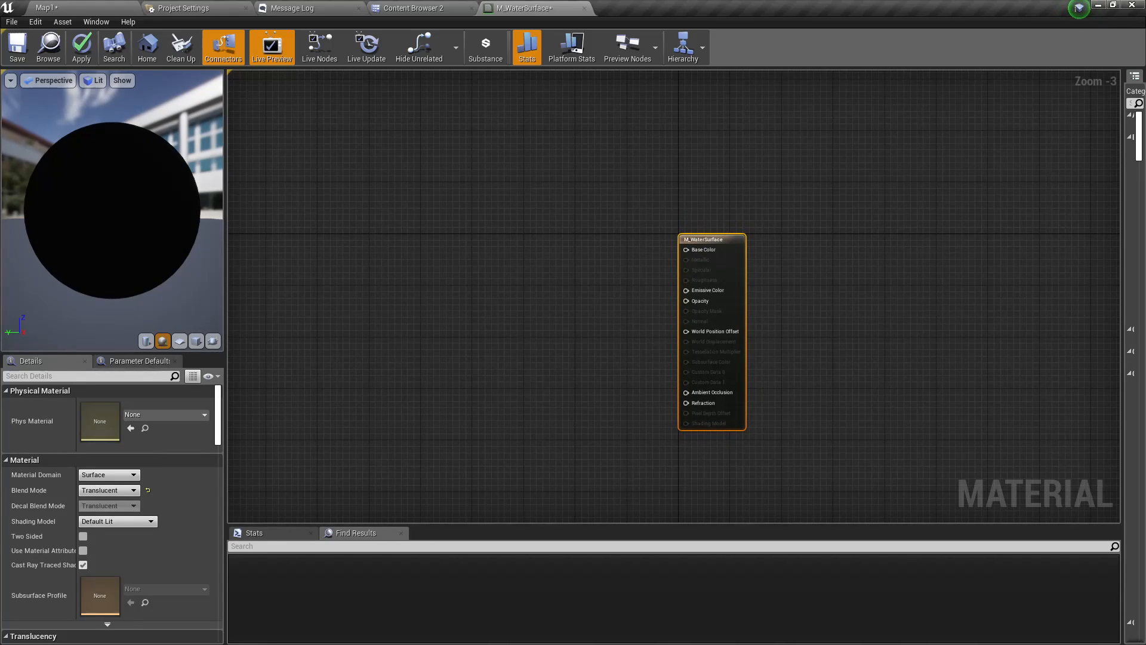
Add a vector parameter named Water Color, connect it to Base Color, and place it level with that input
right_click(691, 249)
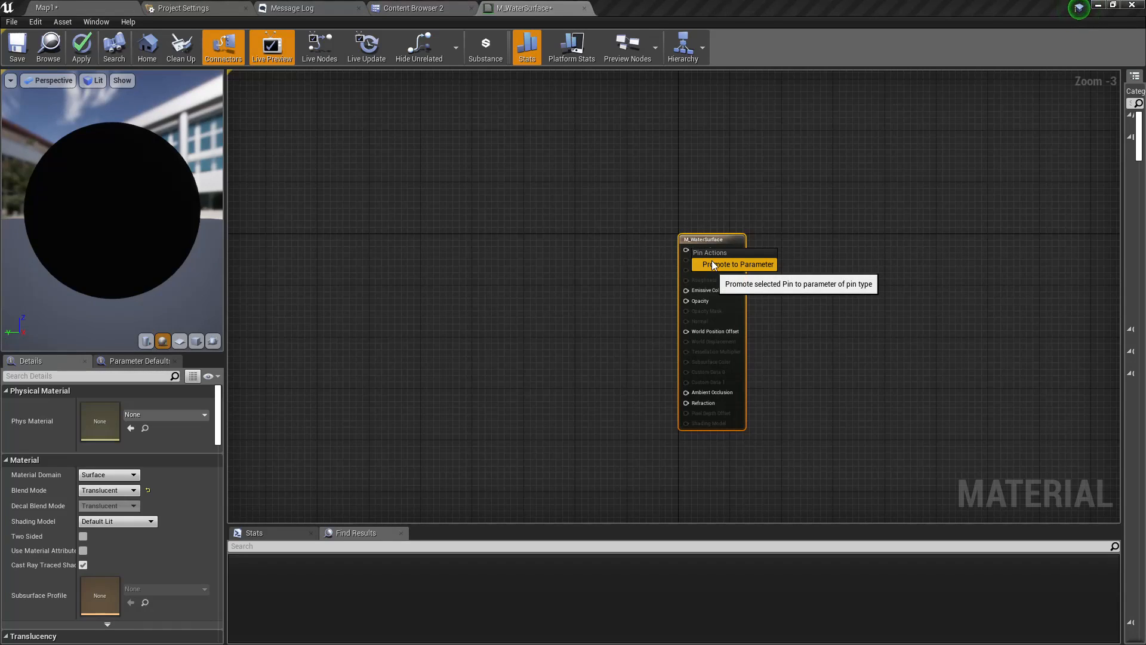
click(614, 236)
drag(689, 239, 567, 239)
text(vector para)
key(Return)
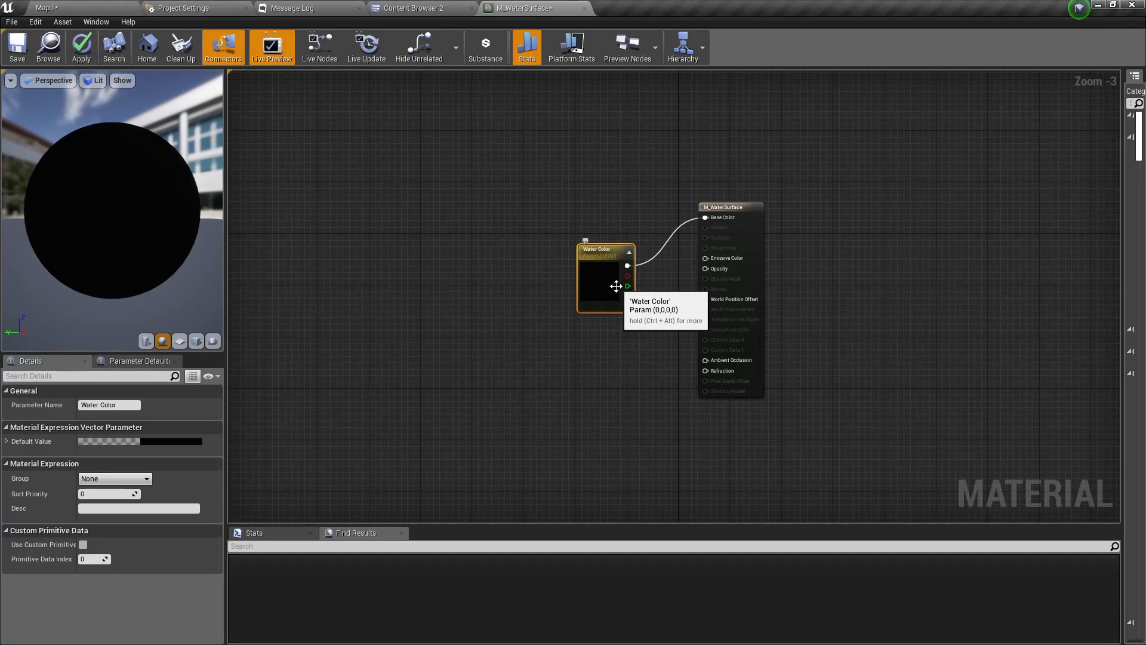
drag(615, 292, 542, 250)
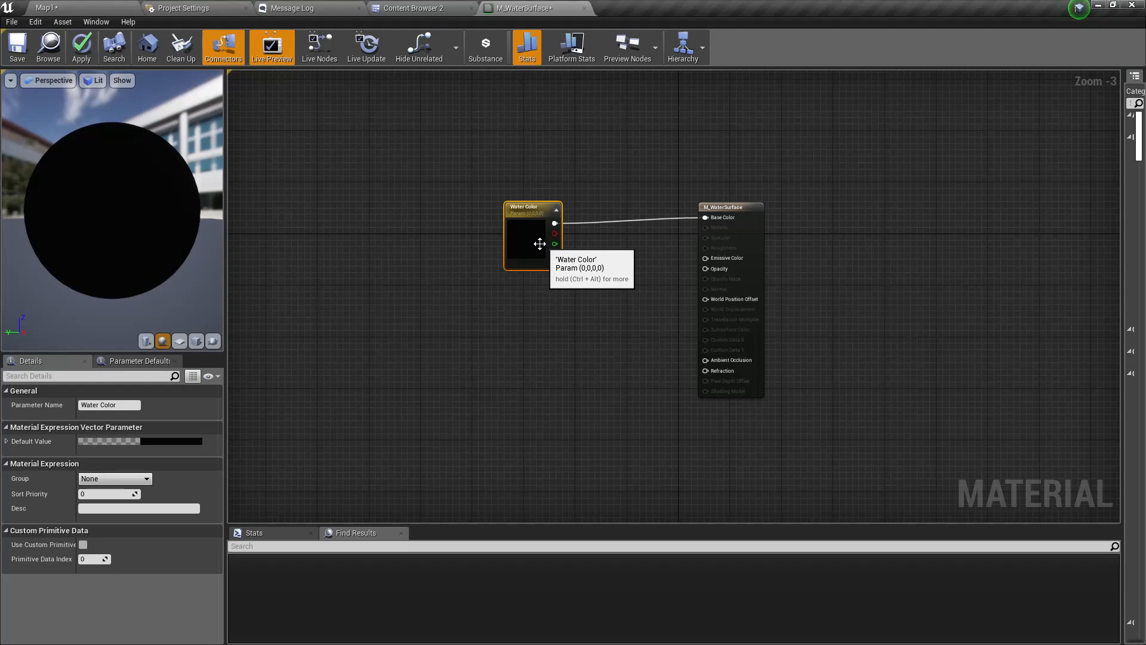
Set the Water Color default to bright blue (R 0, G 0.286867, B 1) and apply it to the water in the Map1 level
double_click(538, 243)
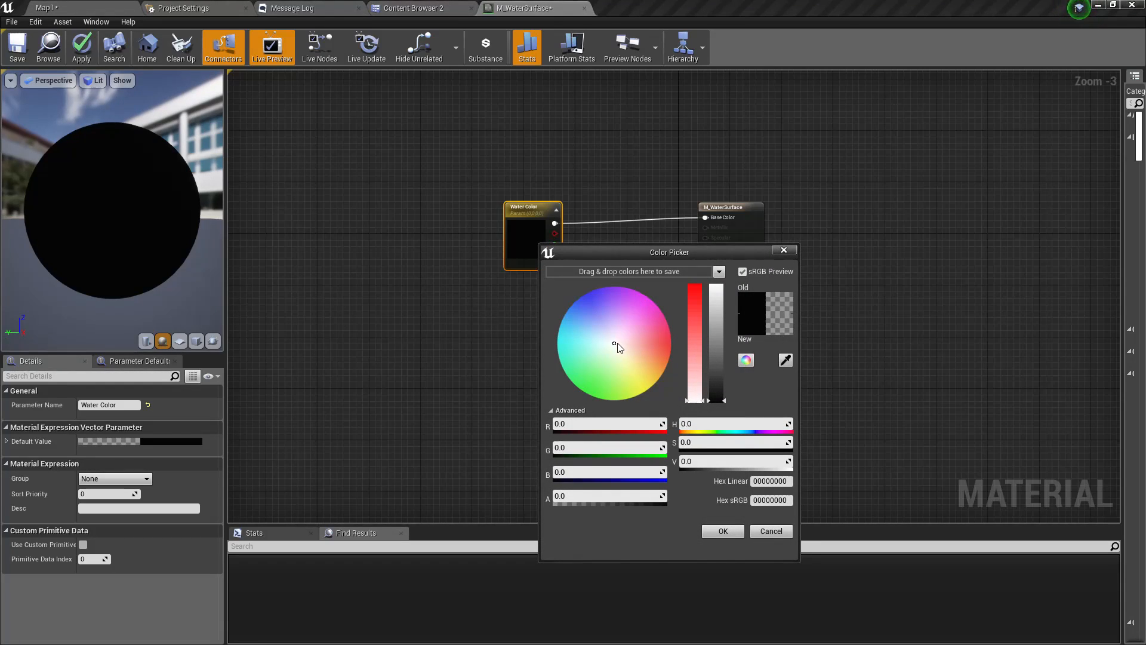
drag(618, 345, 542, 280)
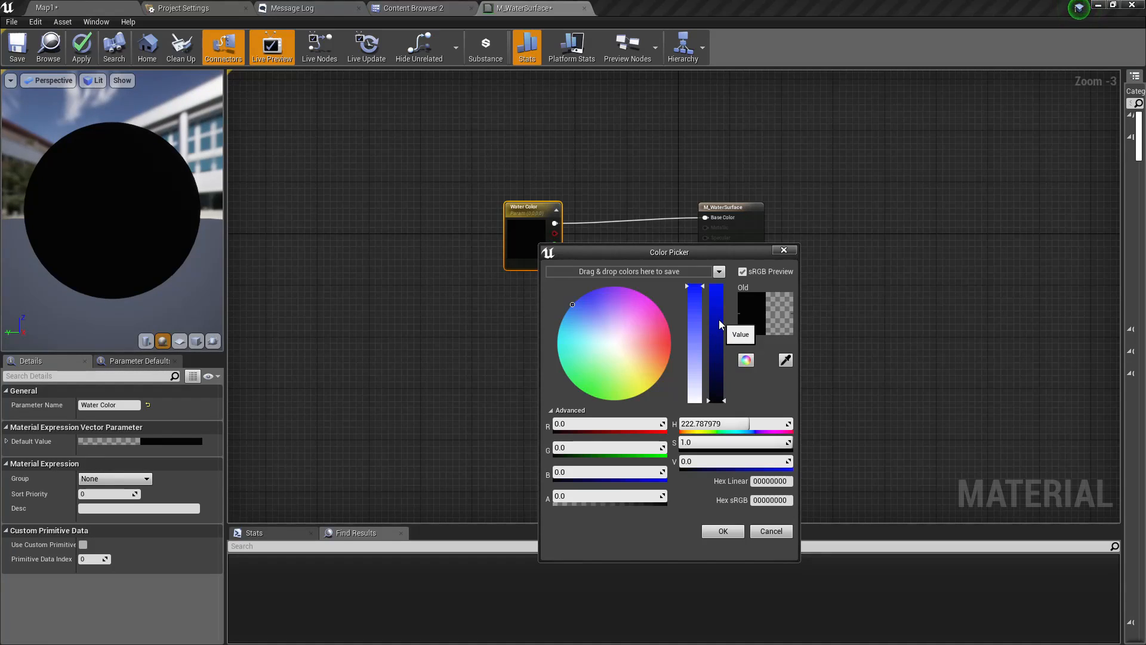
drag(720, 324, 732, 279)
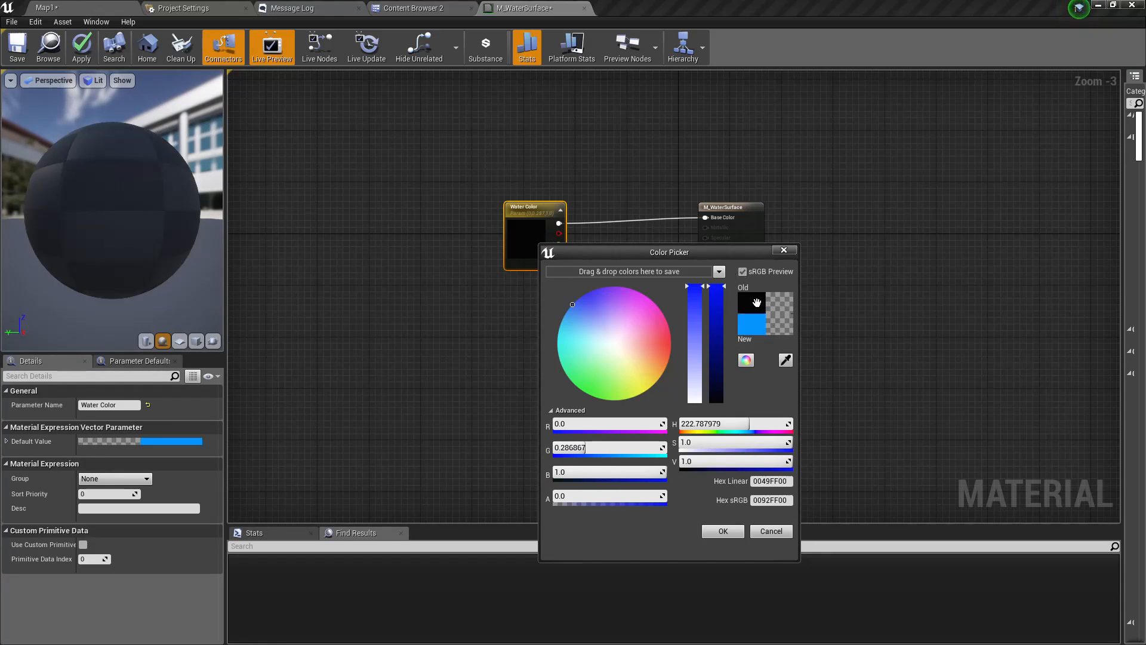
click(722, 530)
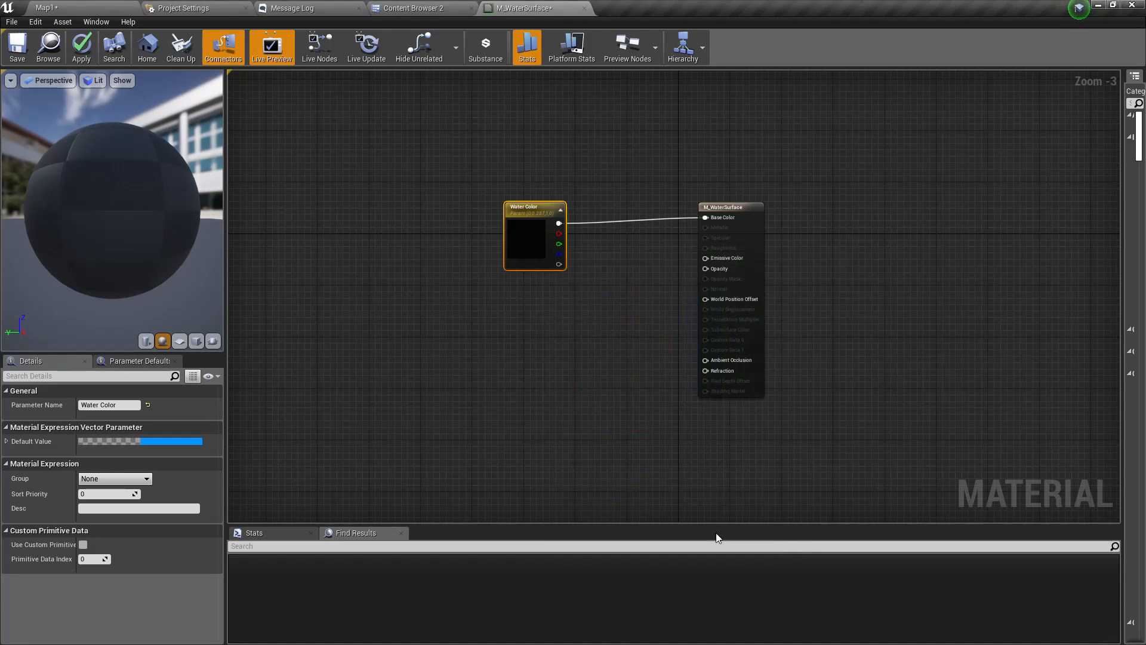
right_drag(462, 258, 505, 286)
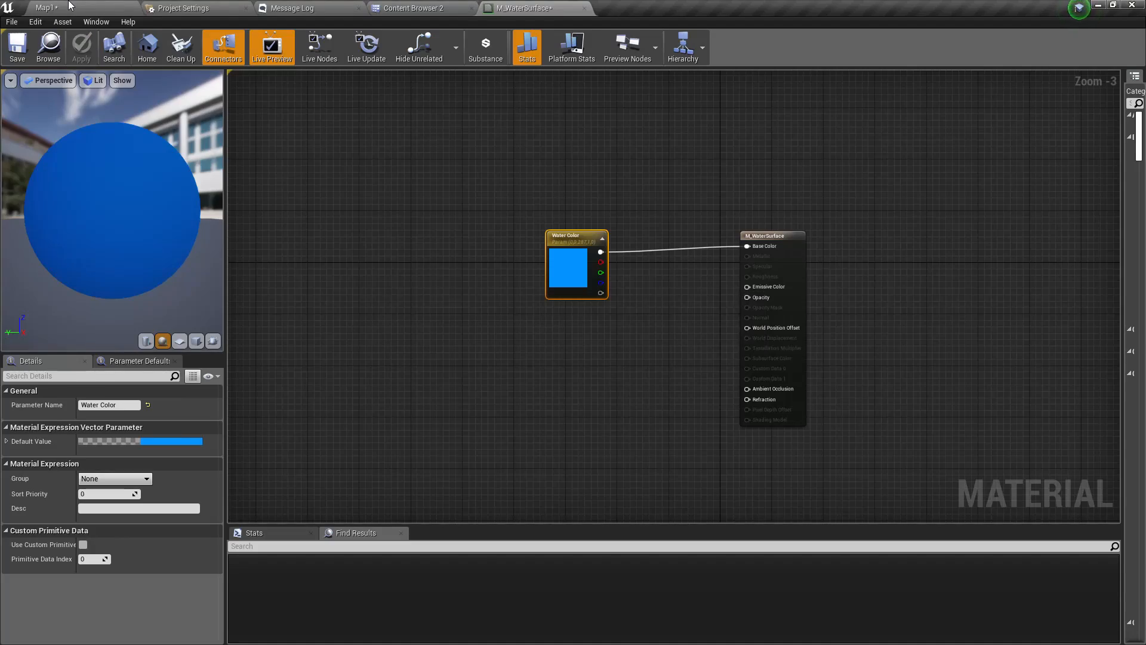
click(70, 5)
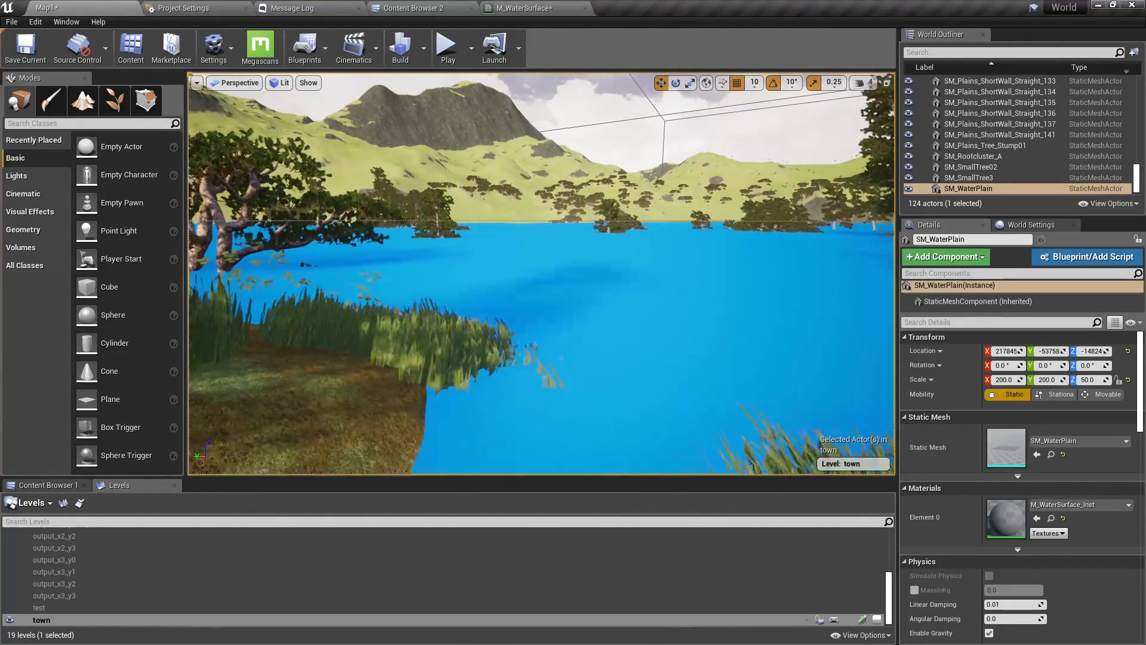
Promote the Opacity input of M_WaterSurface to a scalar parameter named Opacity and place its node below Water Color
right_drag(541, 274, 264, 269)
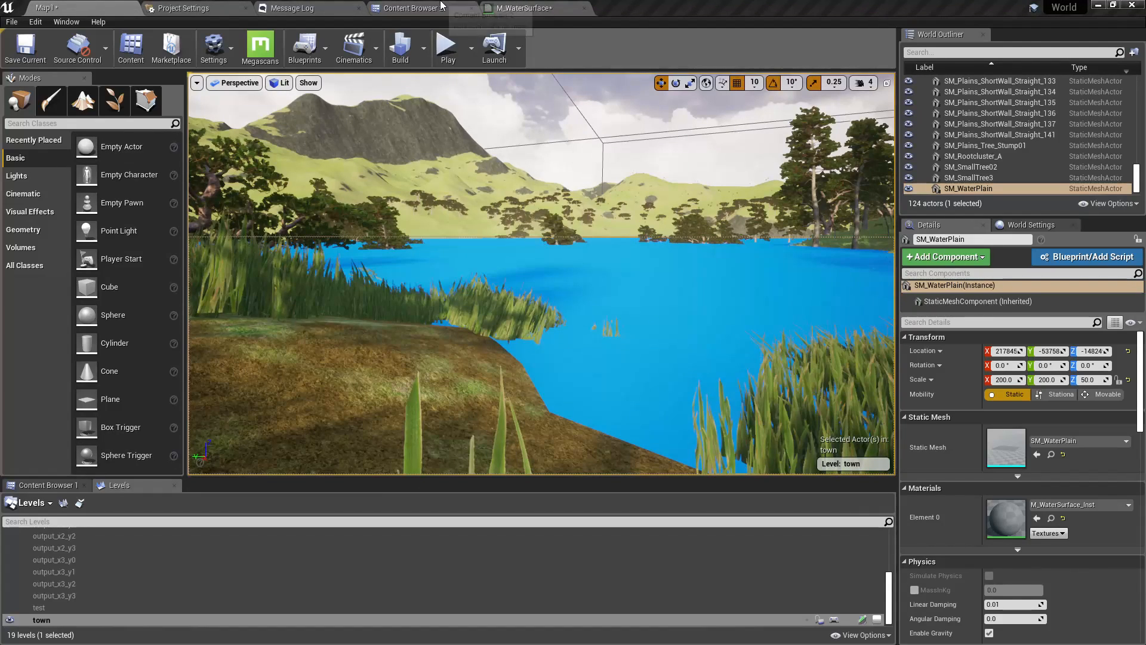
click(520, 7)
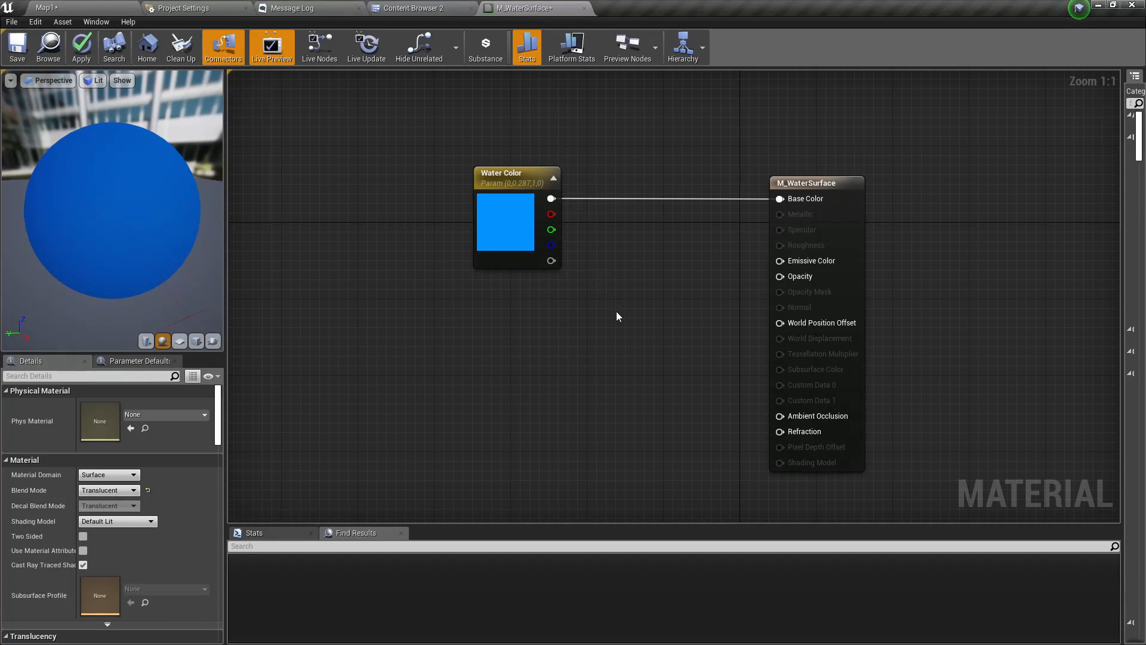
right_click(797, 277)
click(828, 292)
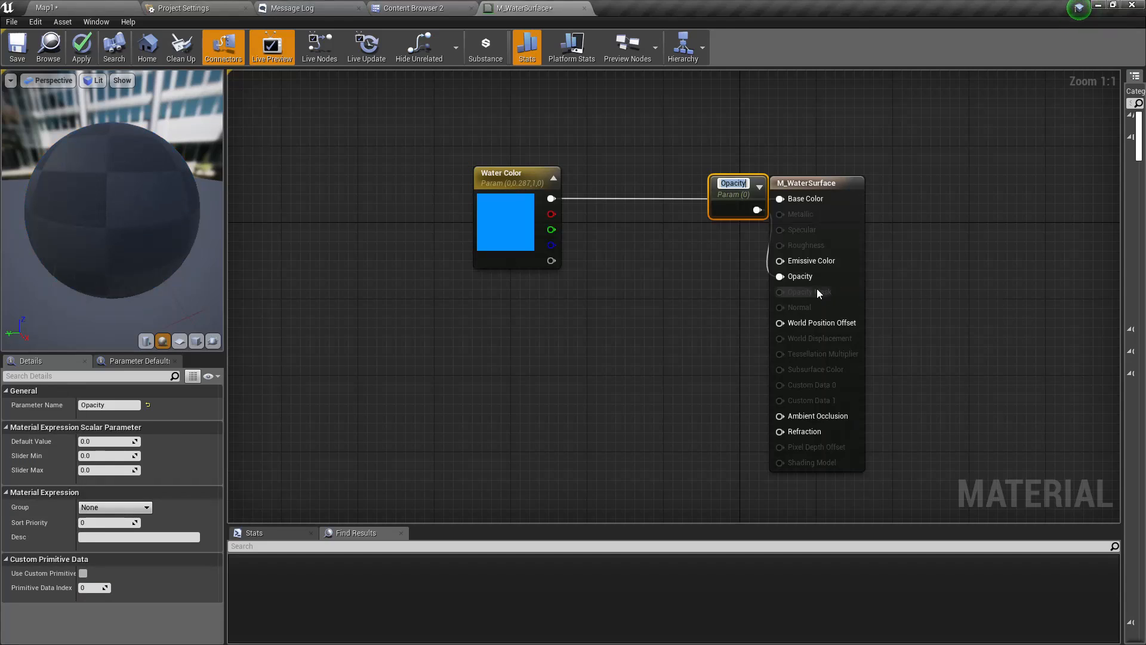
drag(732, 214, 539, 320)
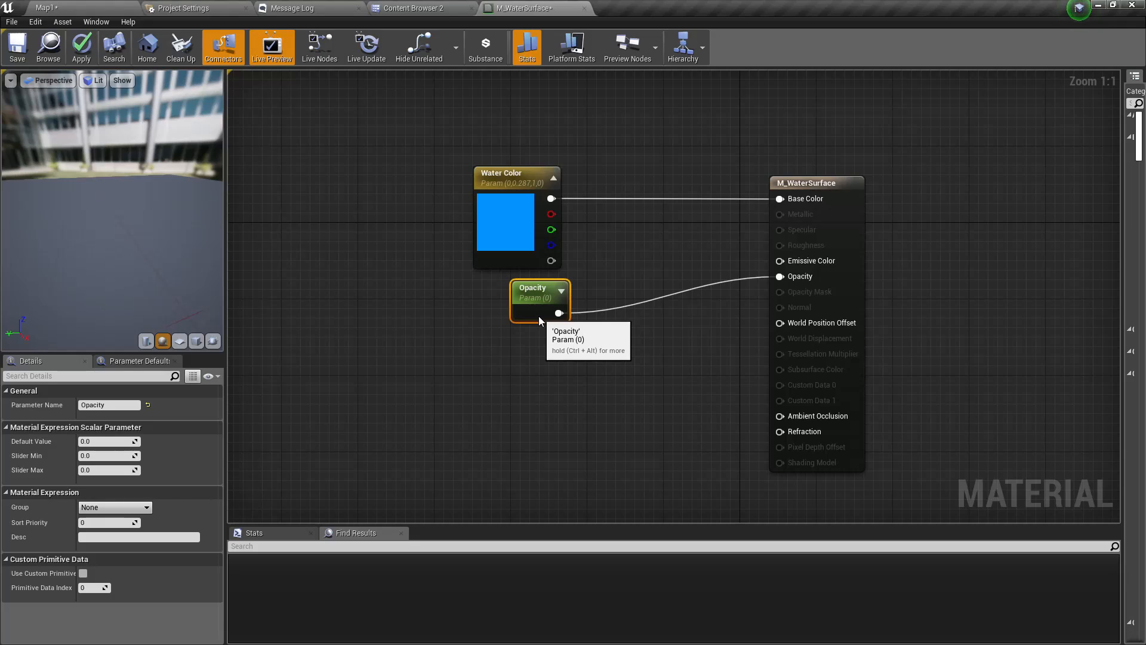
Set the Opacity parameter's default value to 1 and align its node under Water Color
click(101, 445)
text(1)
key(Return)
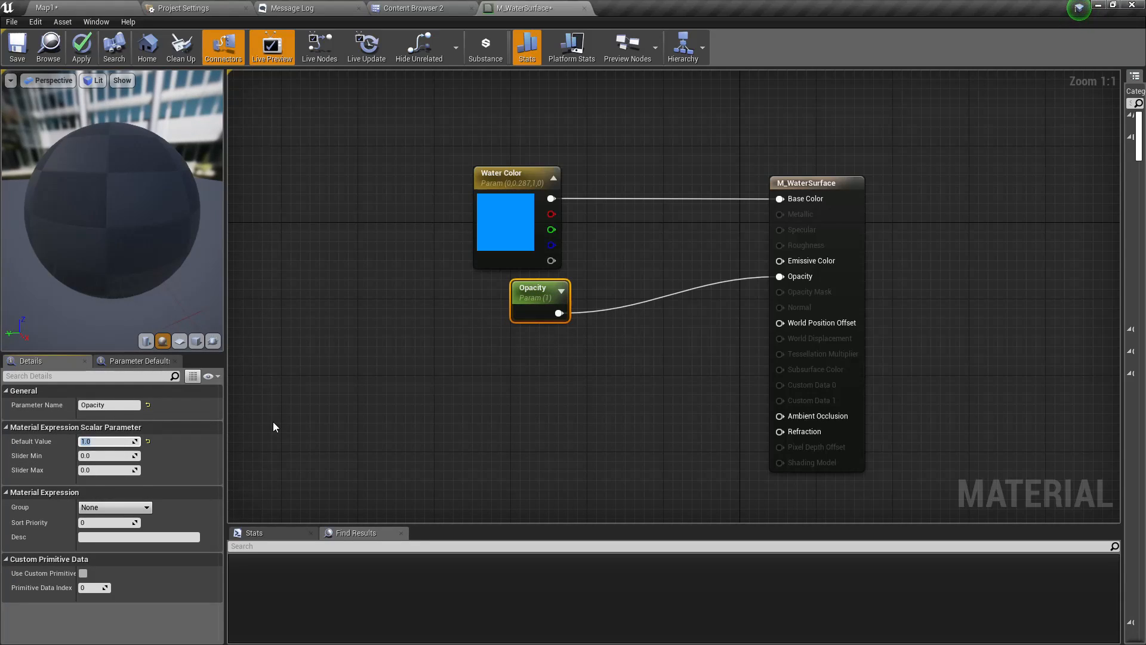
drag(519, 301, 508, 300)
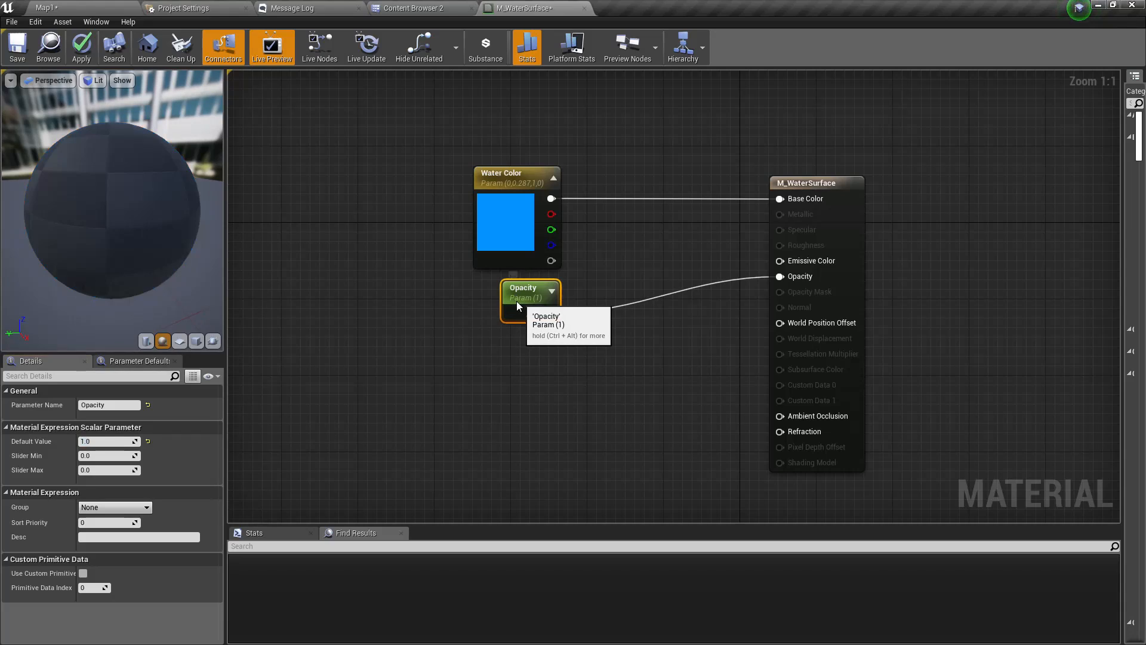
drag(154, 272, 179, 258)
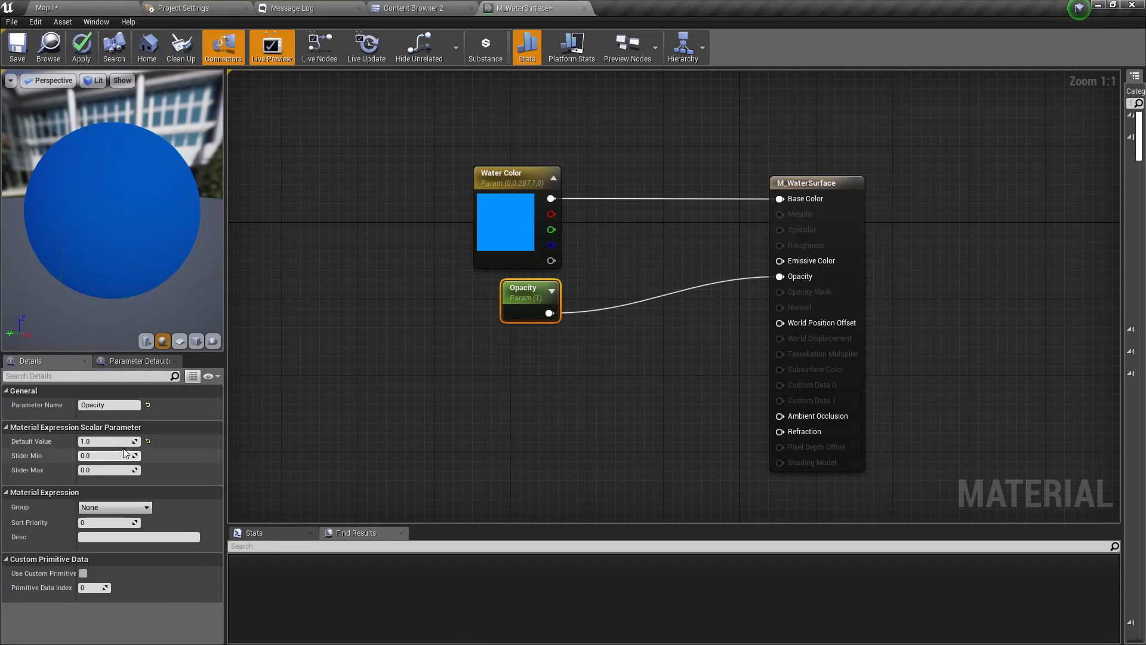
Set the Opacity parameter's default value to 0.5, apply the material, and inspect the lake water in the Map1 level
click(104, 441)
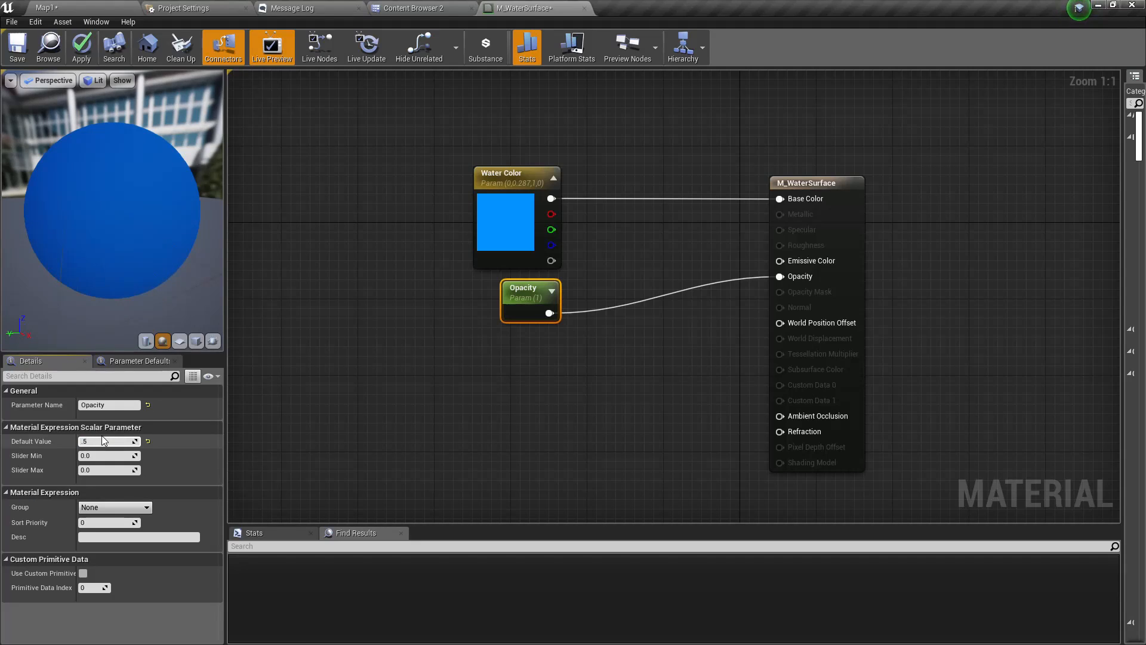
key(Return)
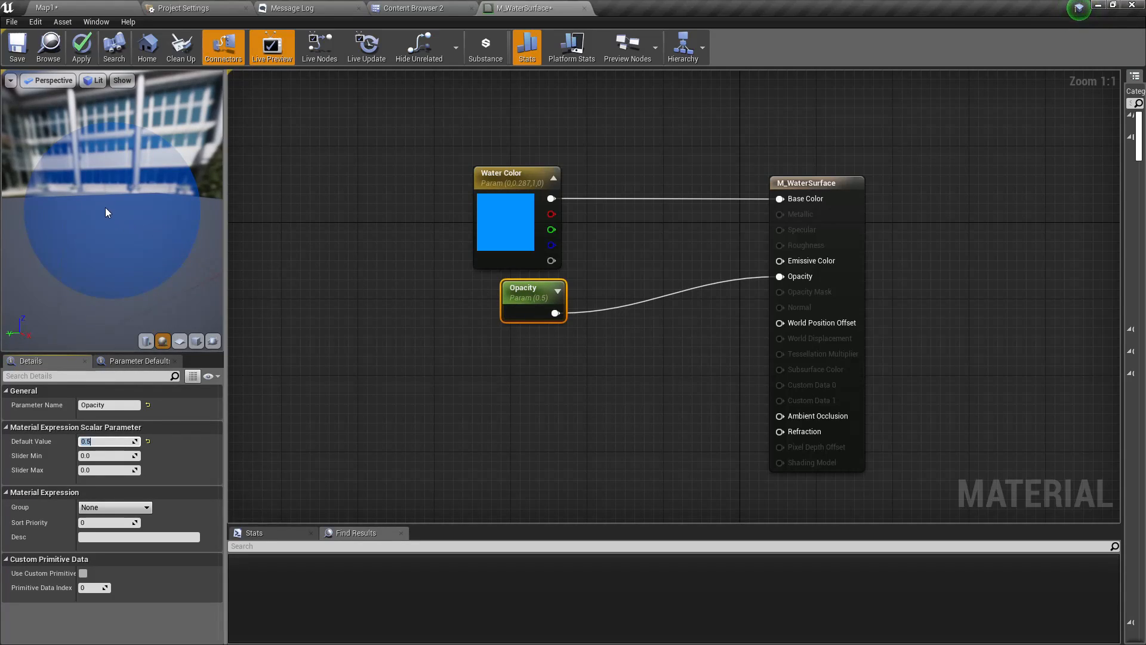
click(72, 8)
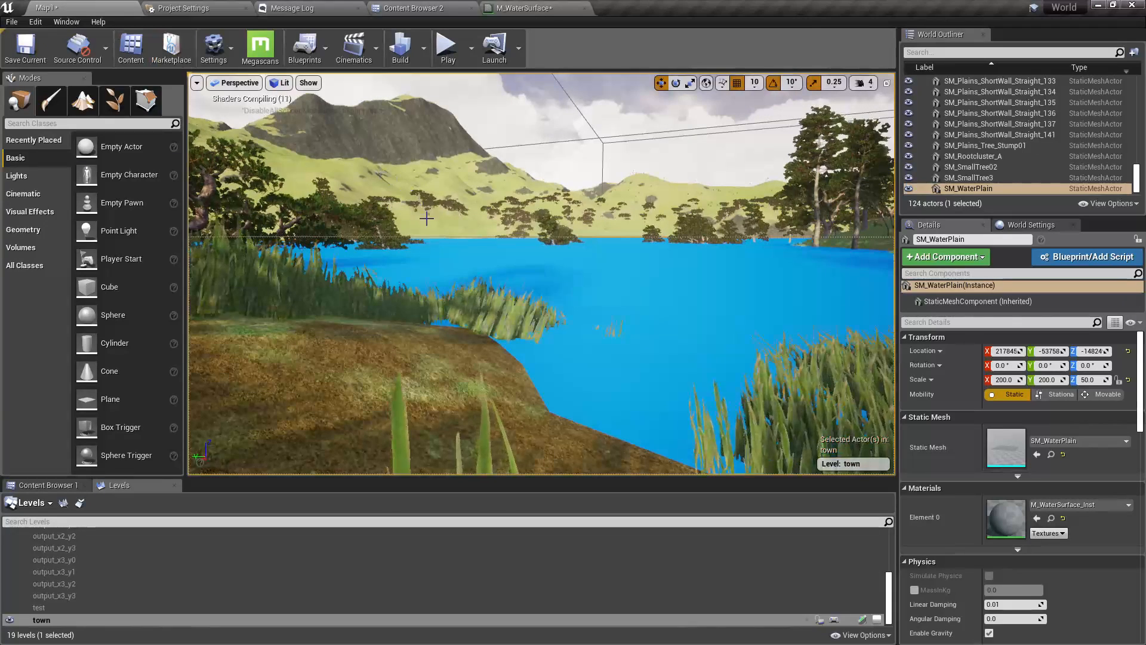
click(525, 8)
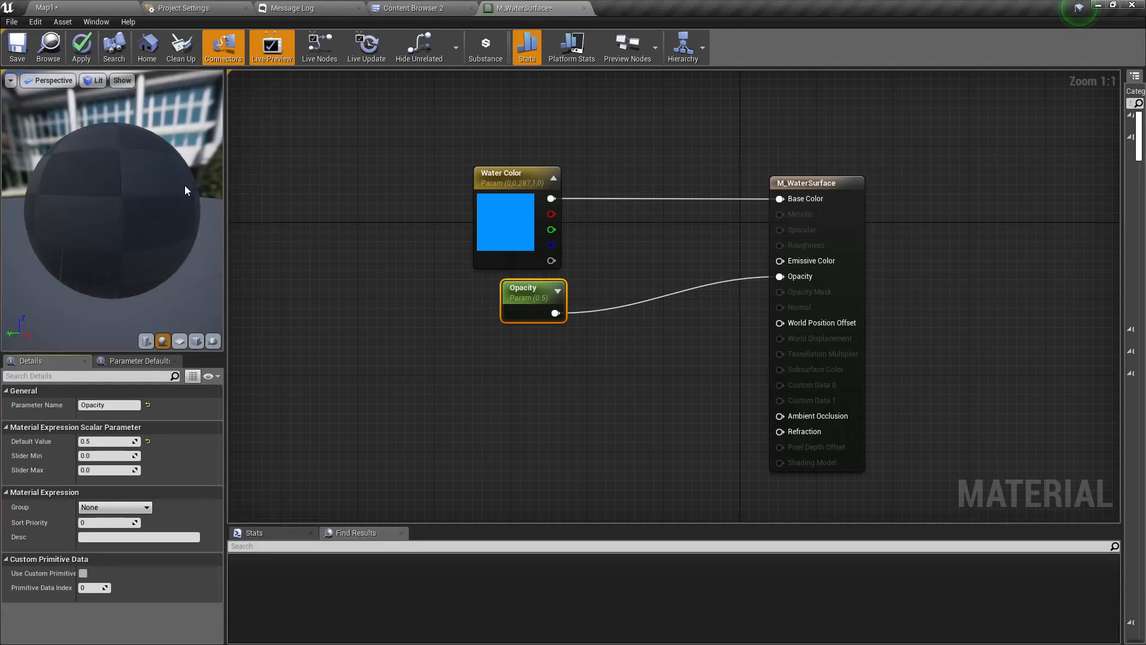
click(81, 47)
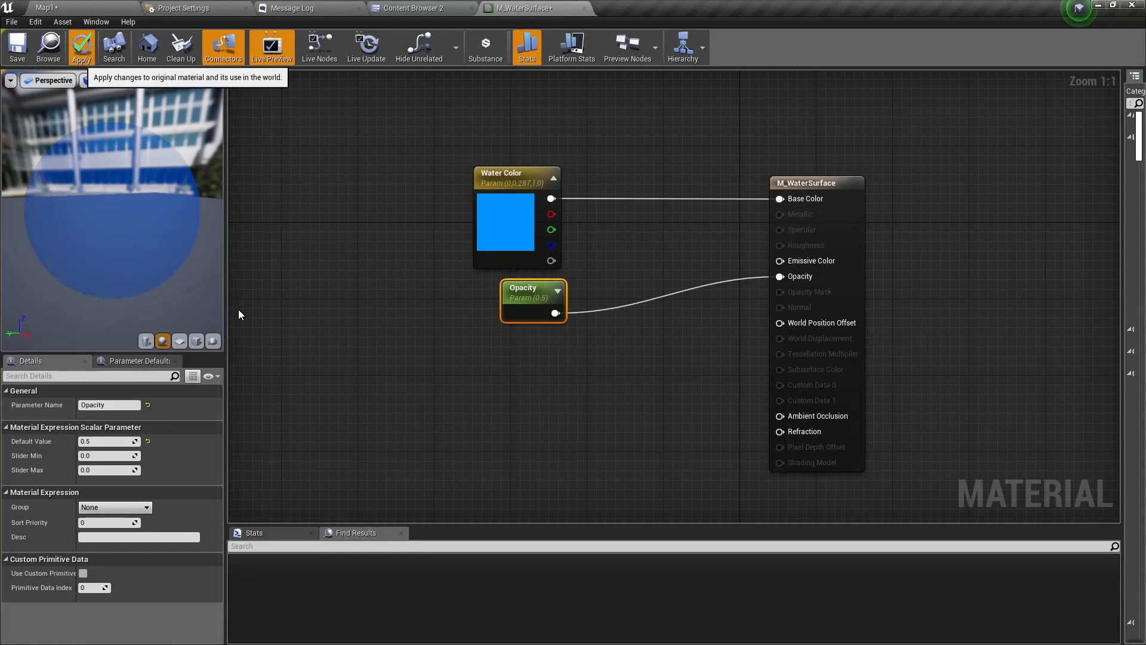
click(68, 7)
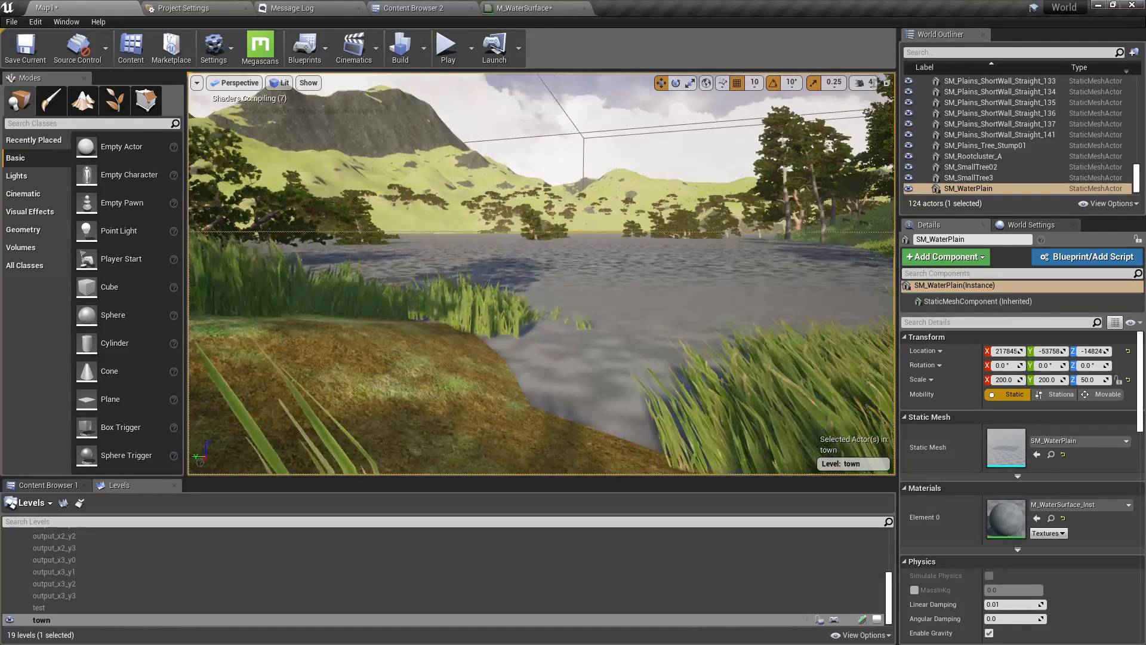
right_drag(504, 305, 557, 352)
key(s)
key(w)
scroll(559, 350, down, 6)
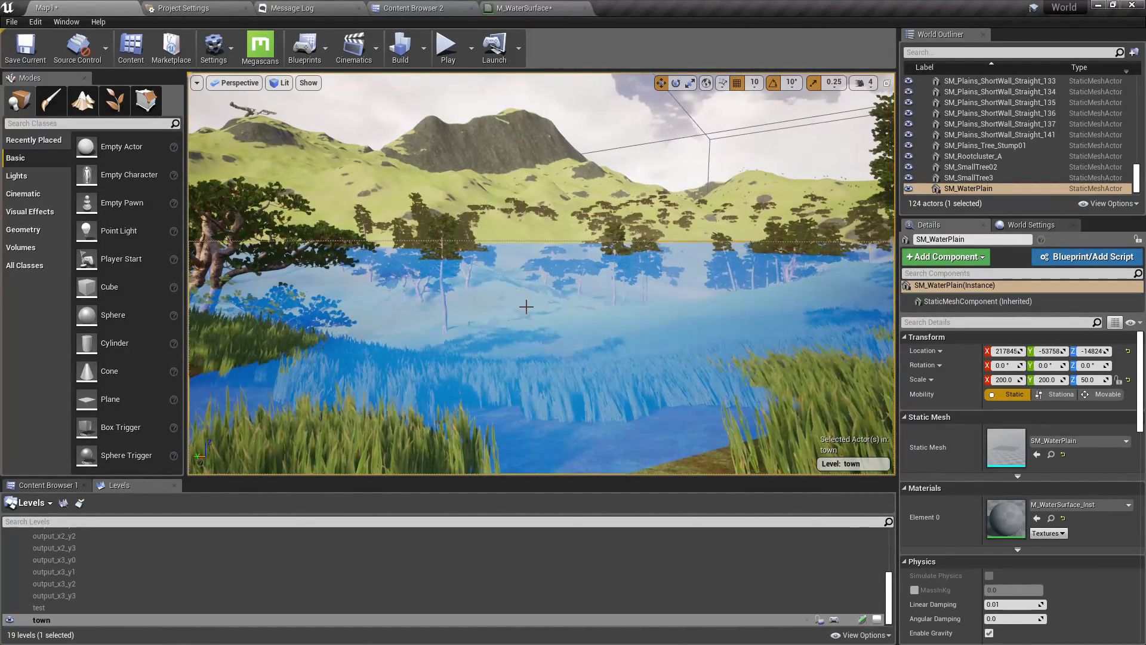
Locate the T_Env_Ice_Ground_Rock_4_N normal texture in the content folders and add it to the M_WaterSurface graph below the Opacity node
click(524, 7)
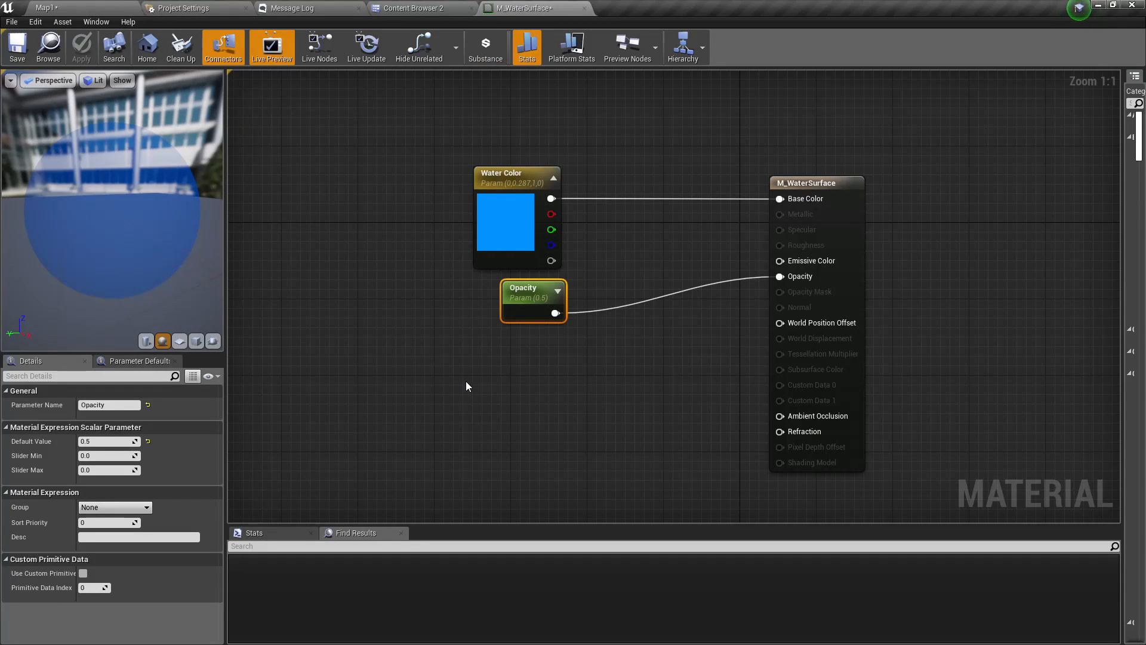
right_drag(542, 357, 665, 313)
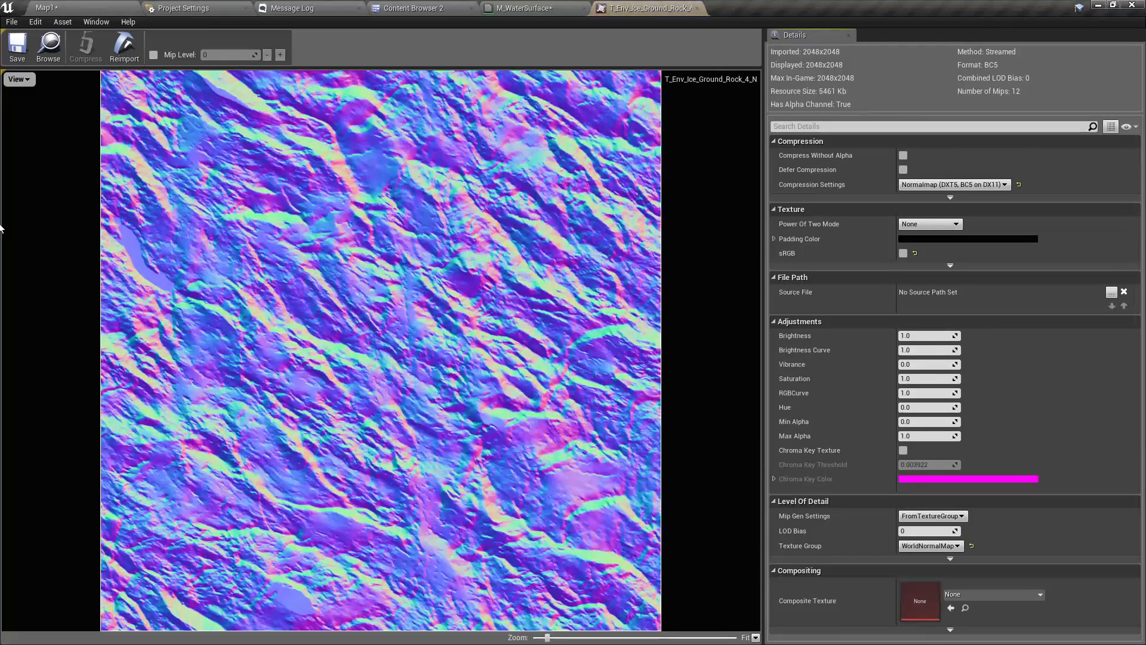
click(413, 8)
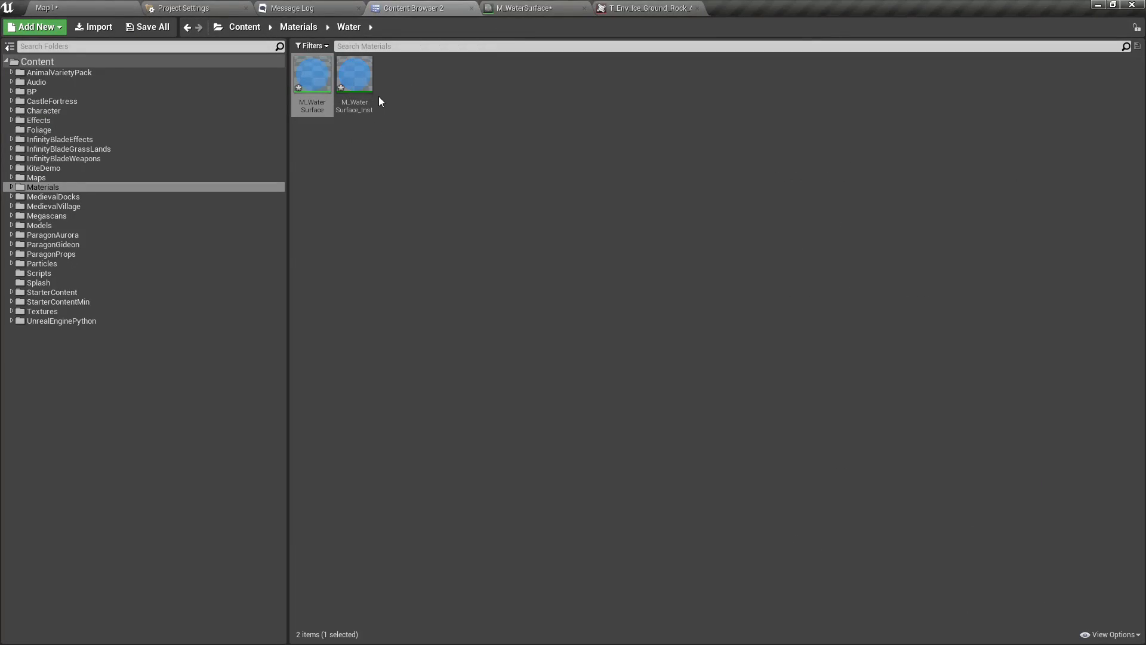
click(621, 5)
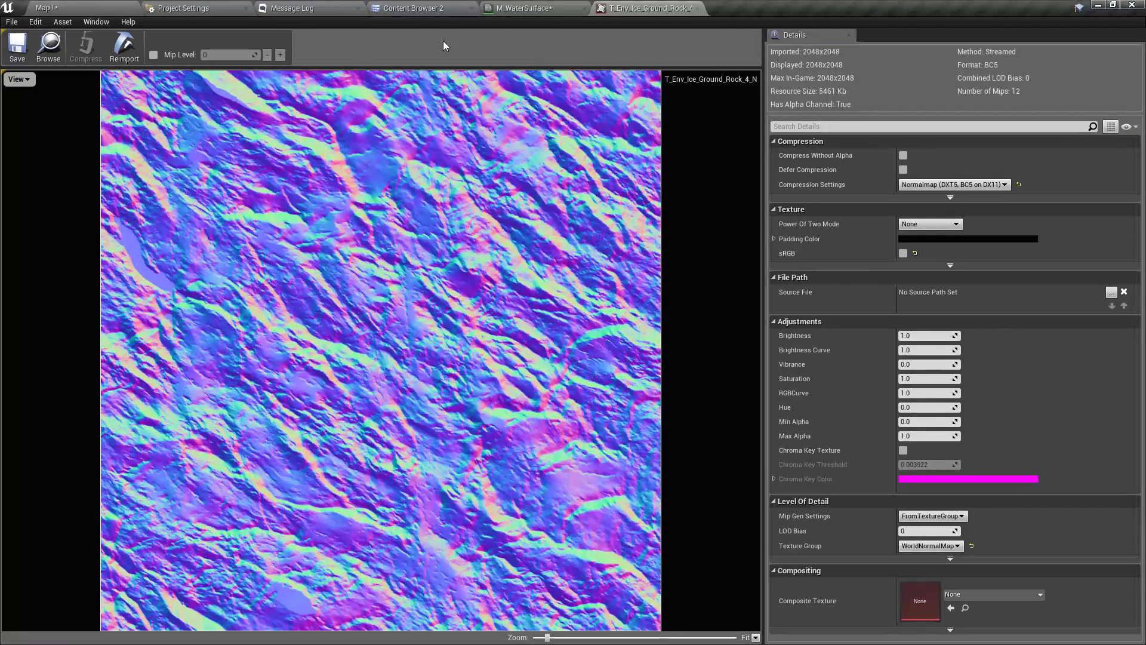
click(48, 48)
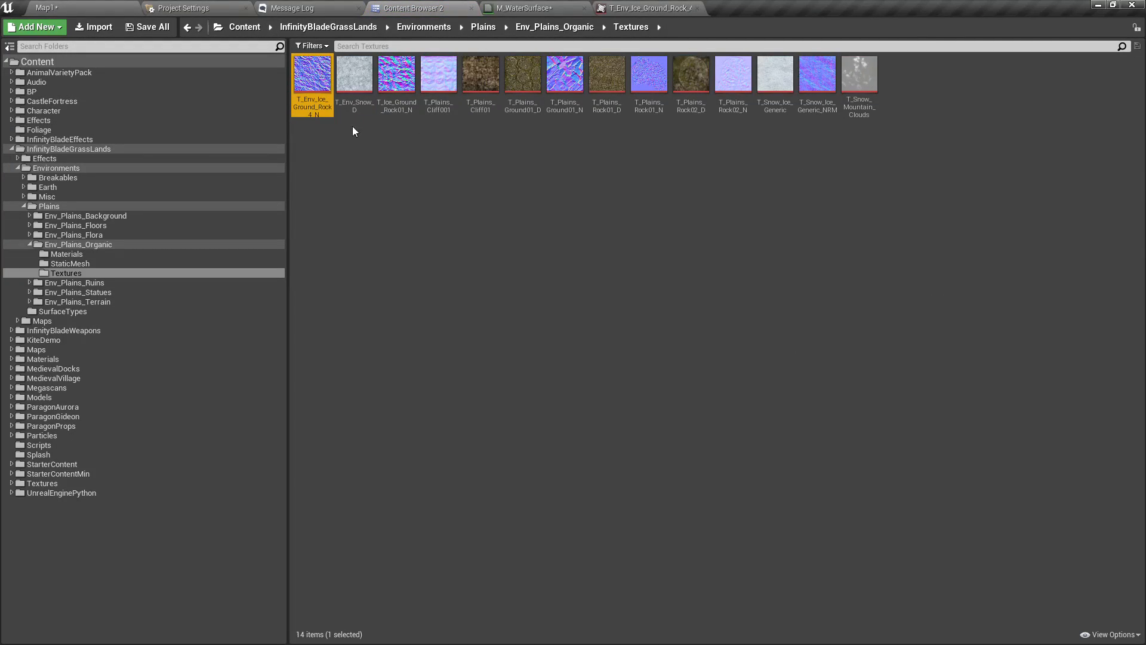
drag(300, 72, 397, 300)
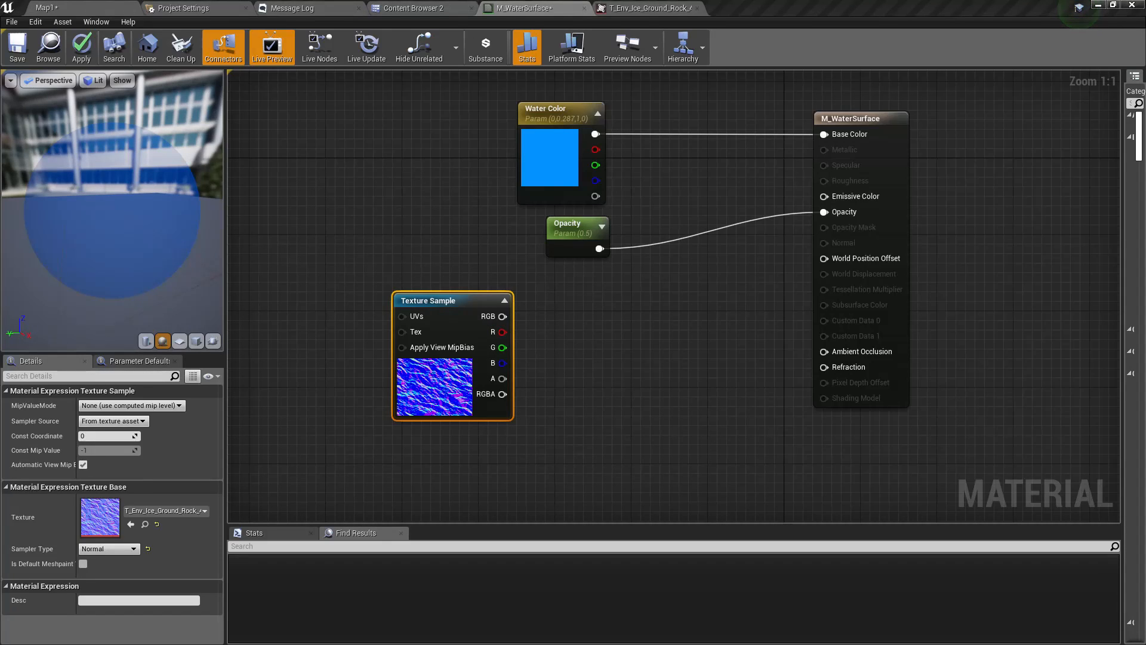
right_drag(690, 339, 737, 281)
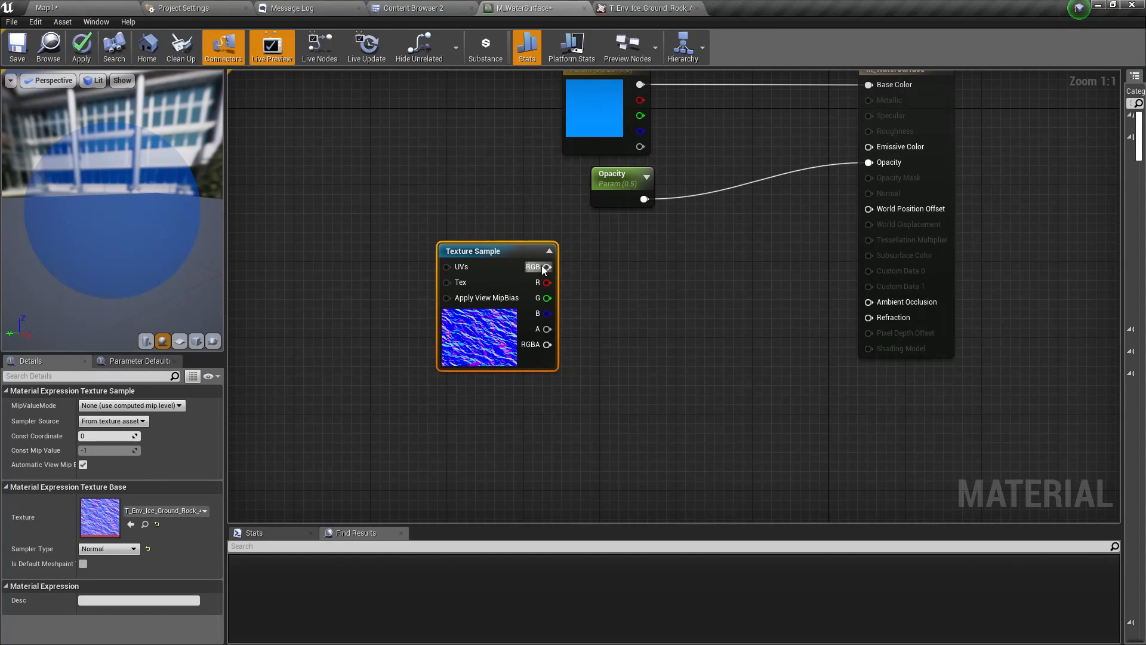
drag(456, 280, 447, 289)
right_drag(643, 272, 544, 362)
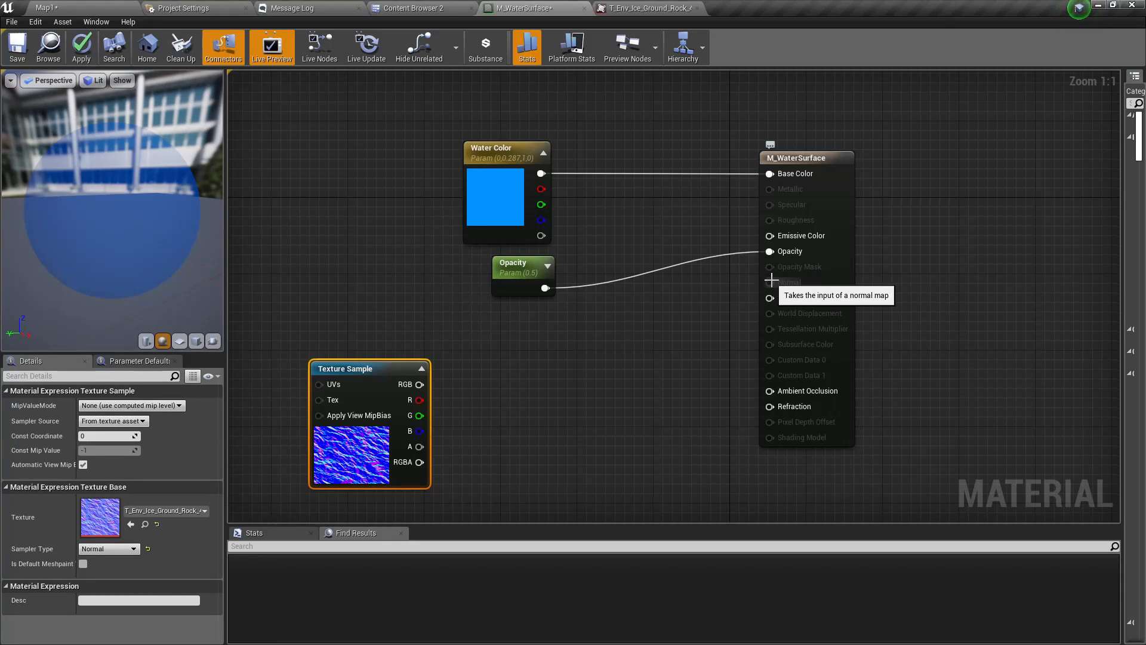
Add a Fresnel node from the Utility category between the Texture Sample and the M_WaterSurface output node
right_drag(716, 366, 693, 337)
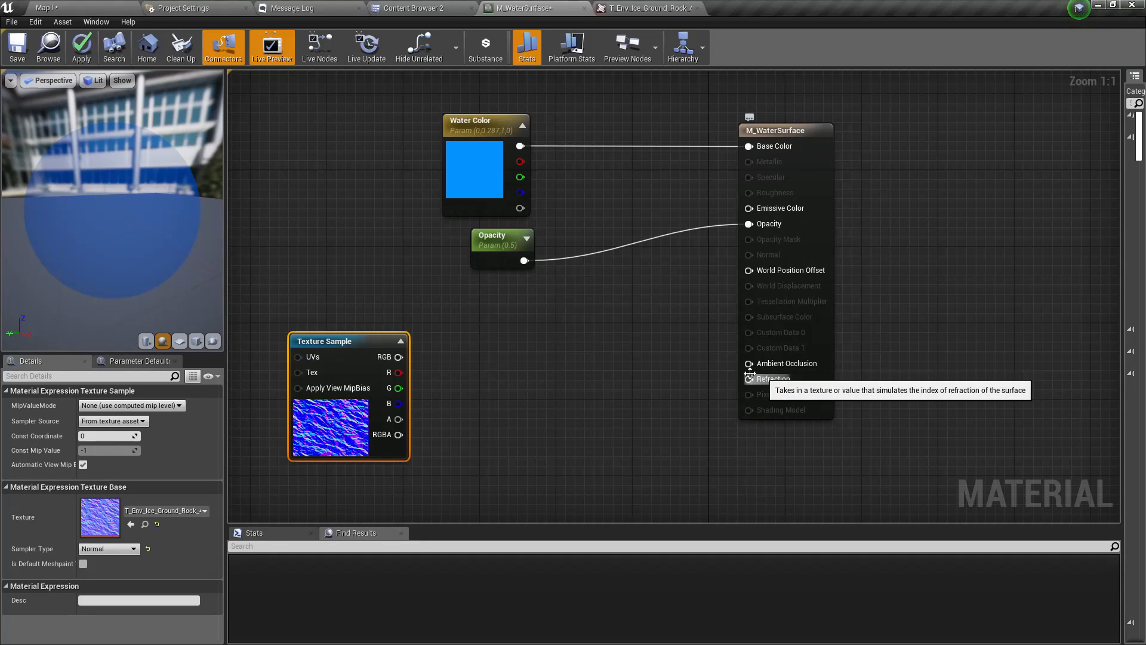
right_click(554, 361)
text(fres)
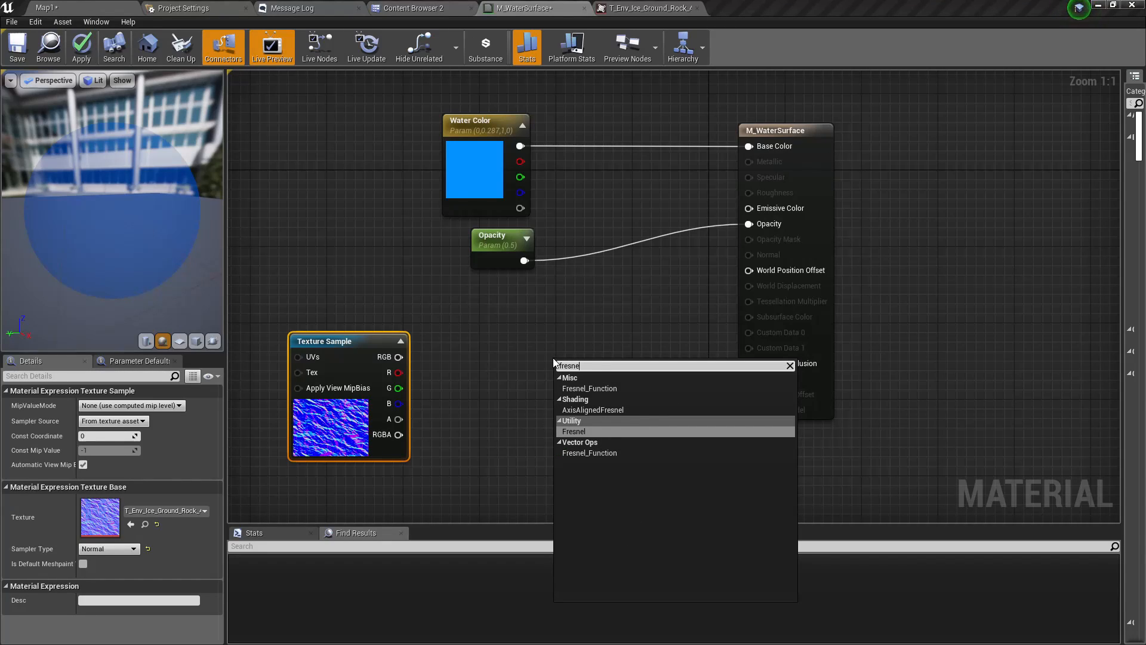
text(ne)
key(Return)
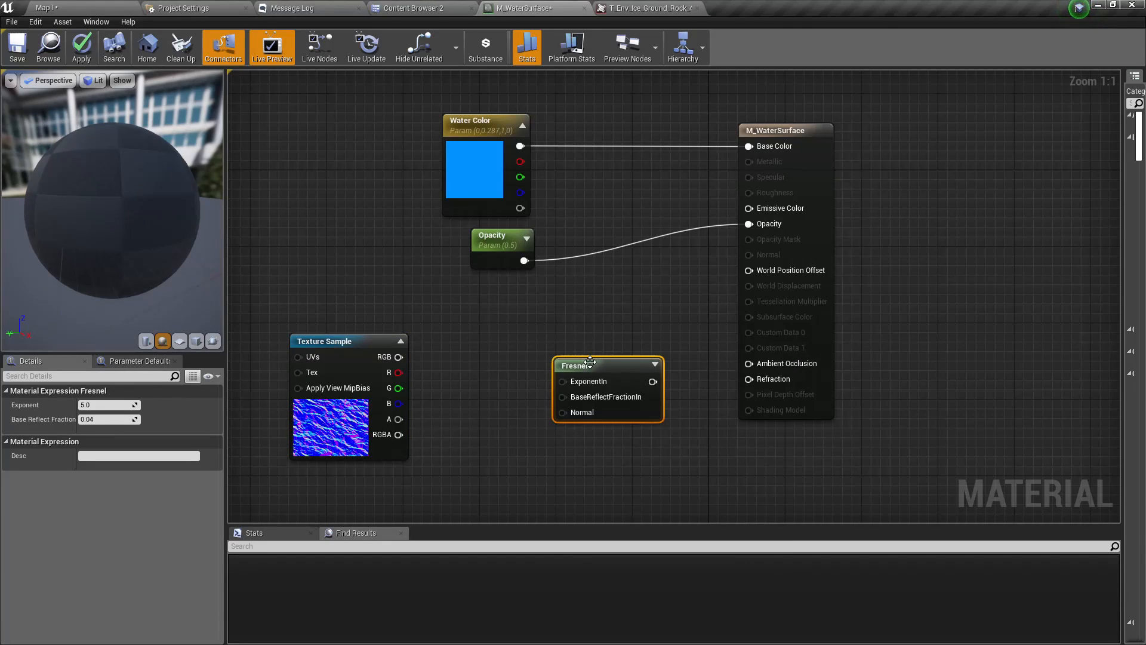
drag(590, 361, 587, 346)
right_drag(584, 408, 543, 392)
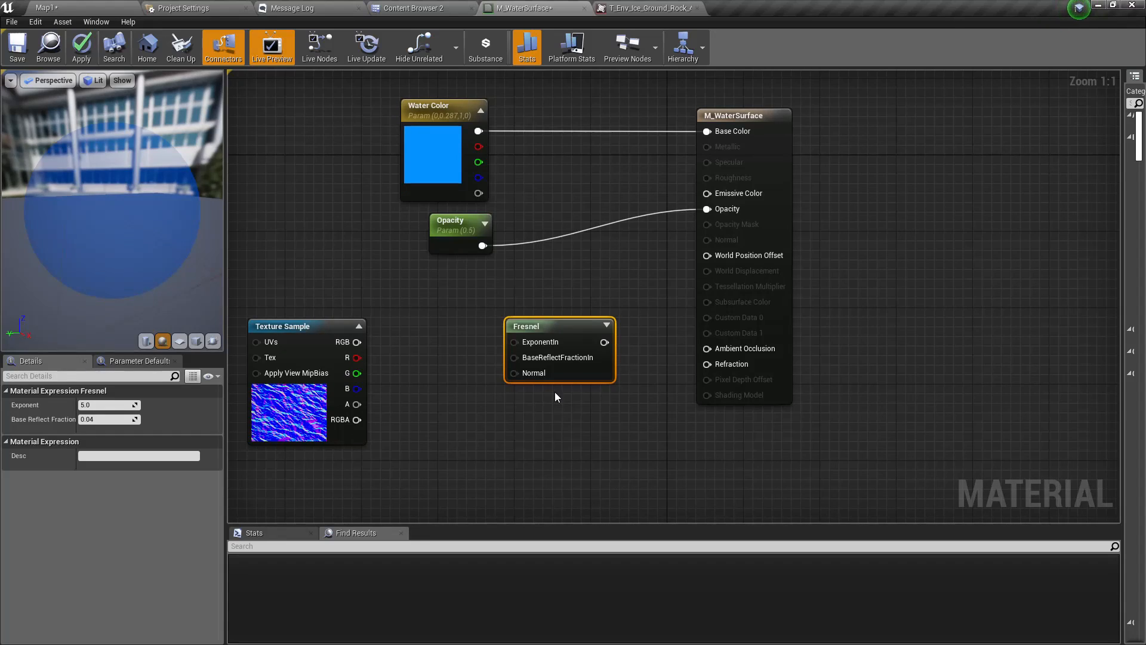
right_drag(442, 387, 559, 396)
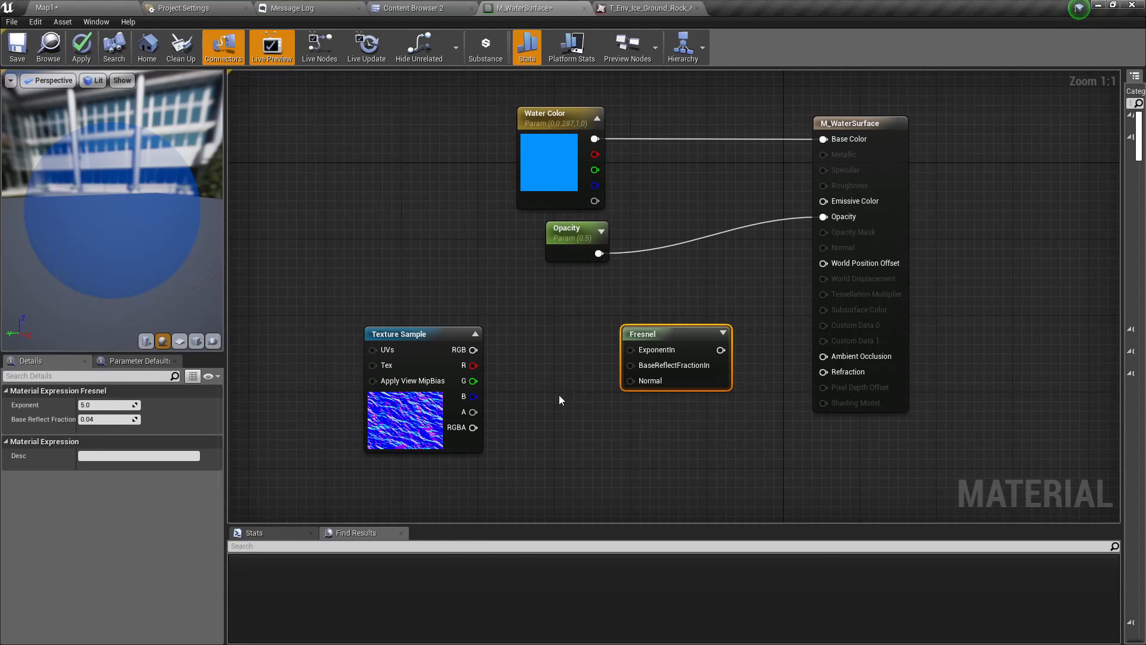
Switch to the Unreal Engine documentation in Chrome and read how to feed a normal map into the Fresnel node
click(430, 345)
key(alt+Tab)
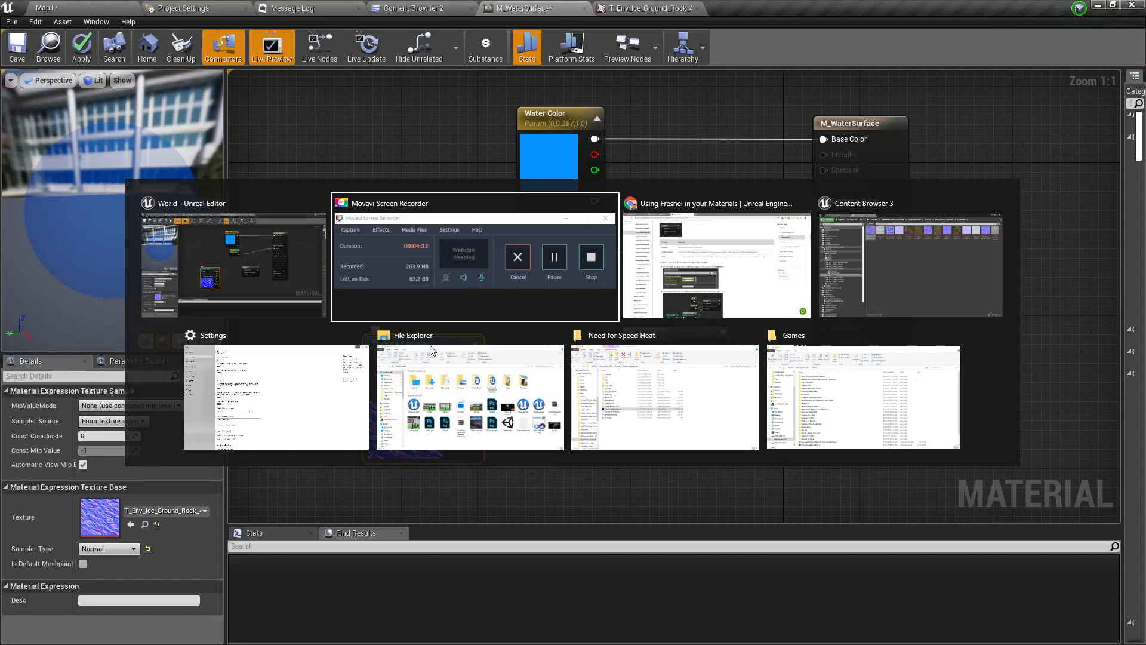
key(alt+Tab)
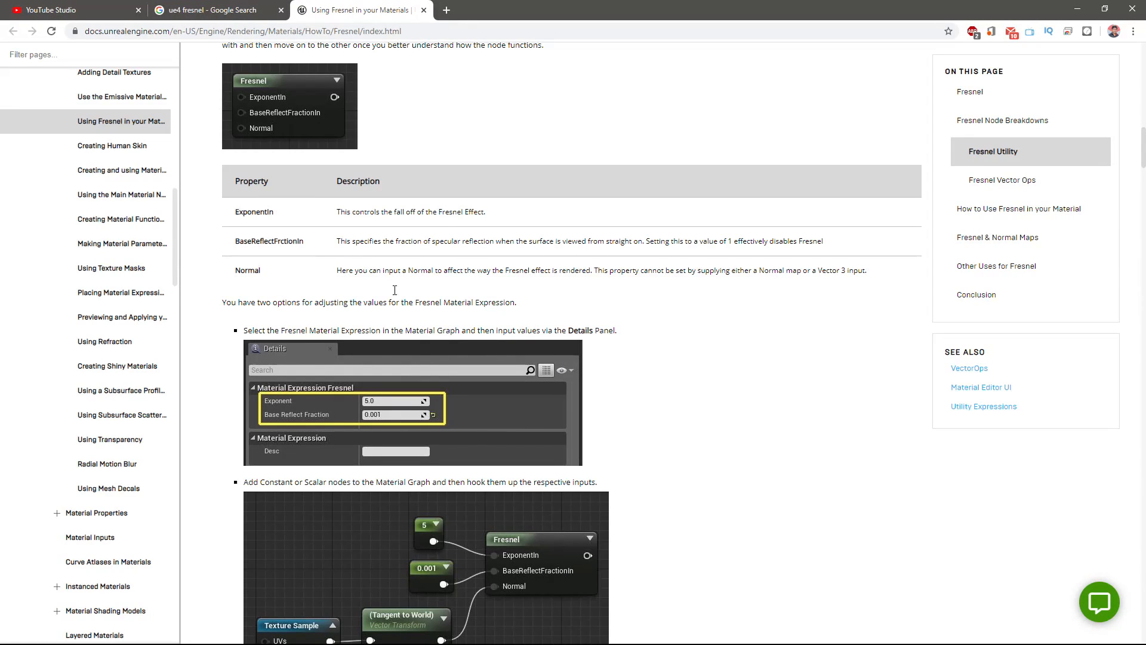
scroll(445, 388, down, 2)
scroll(448, 389, down, 3)
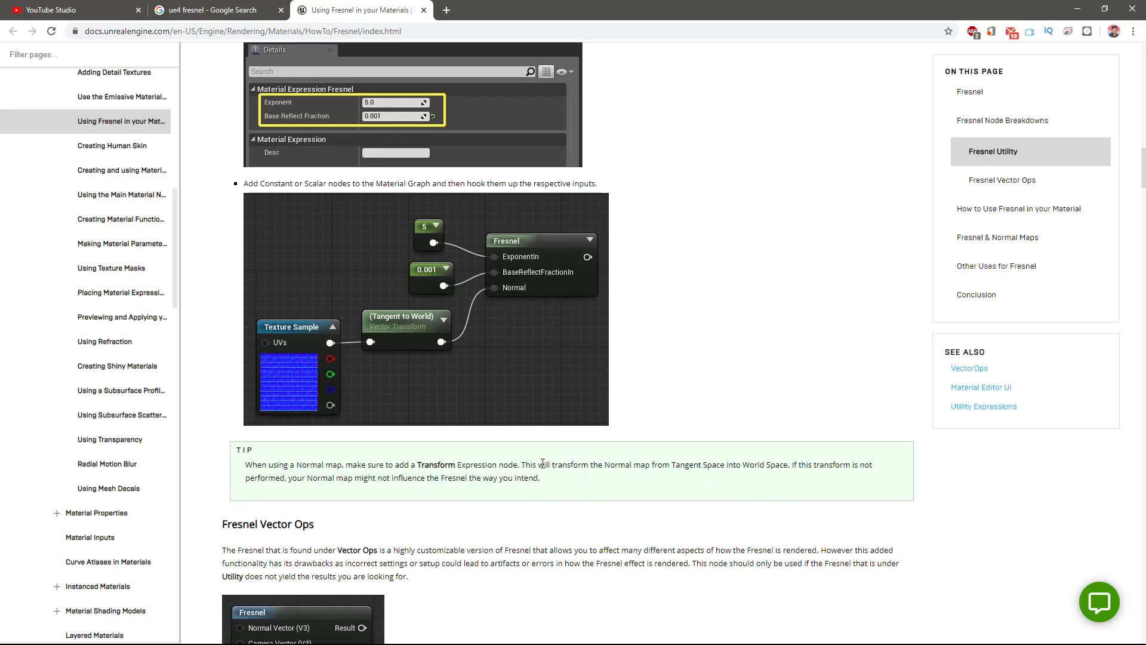
drag(242, 465, 568, 481)
click(669, 495)
key(alt+Tab)
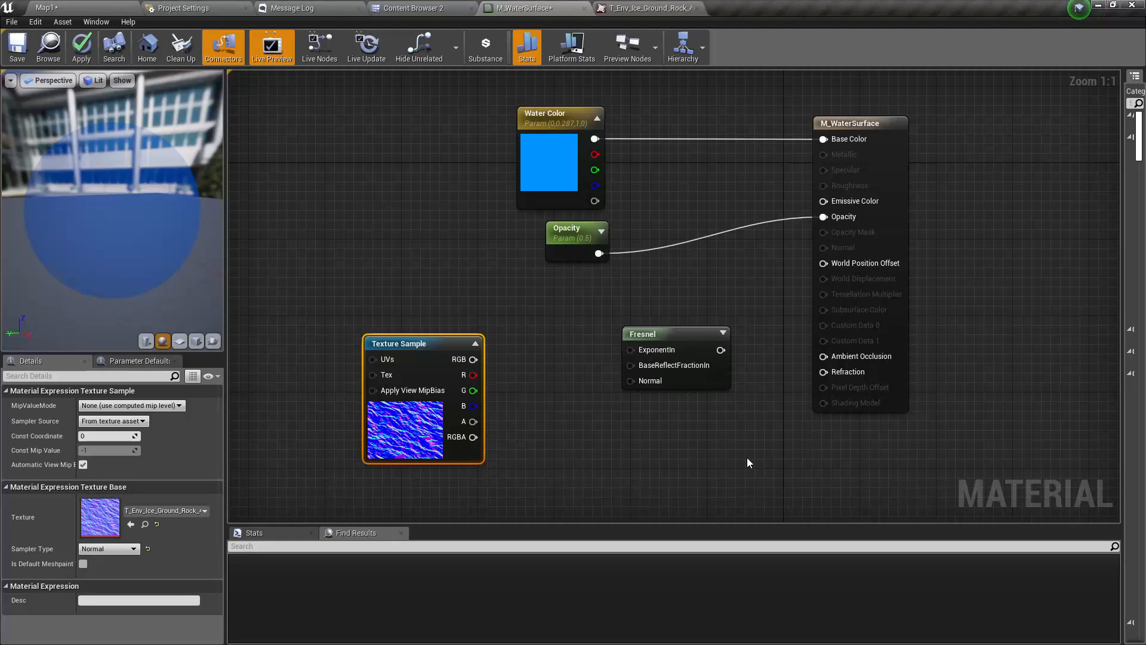
Move the Texture Sample node farther from Fresnel to make room for another node between them
right_drag(578, 442, 686, 360)
drag(543, 269, 374, 276)
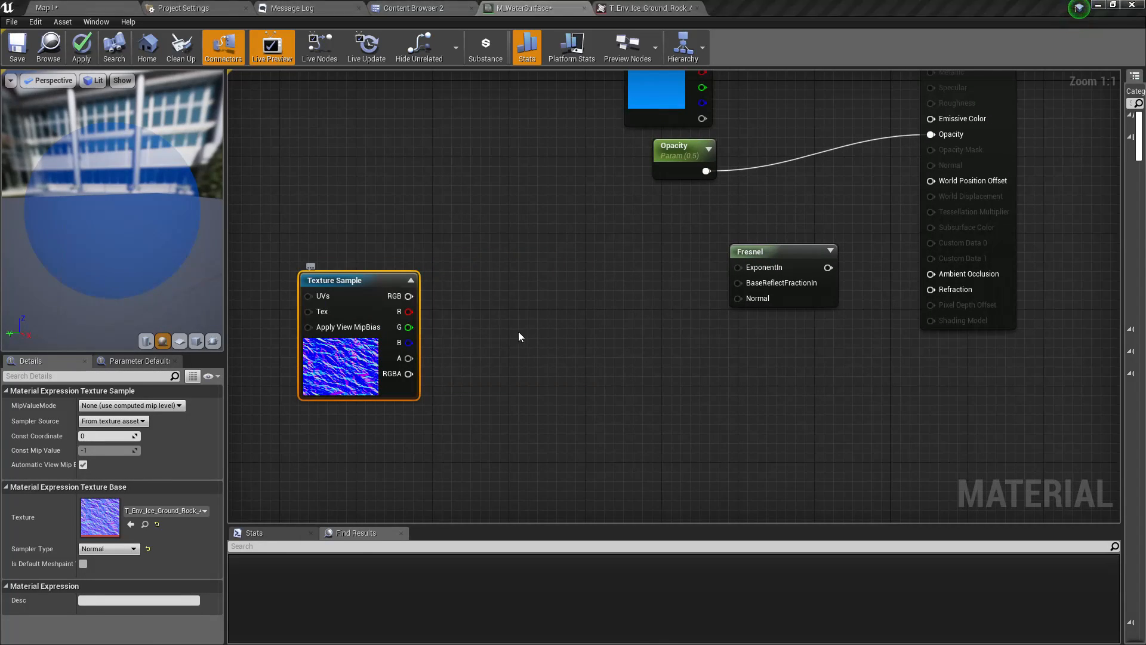
key(alt+Tab)
key(alt+Tab)
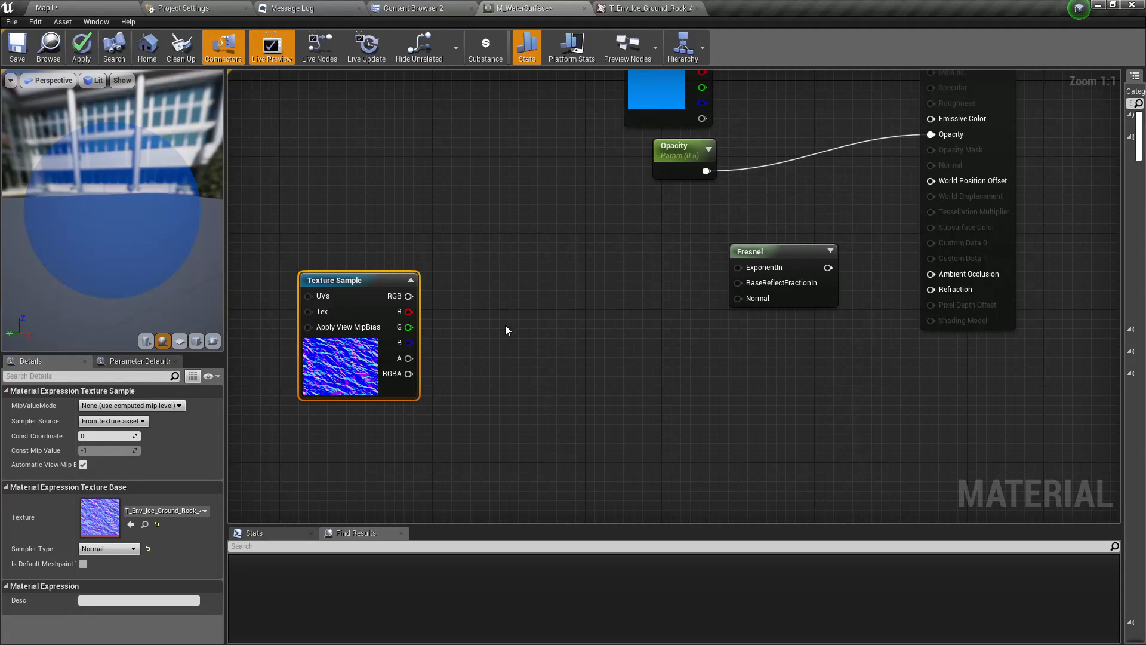
Add a TransformVector node fed by the RGB output of the Texture Sample
drag(416, 299, 459, 302)
text(tang)
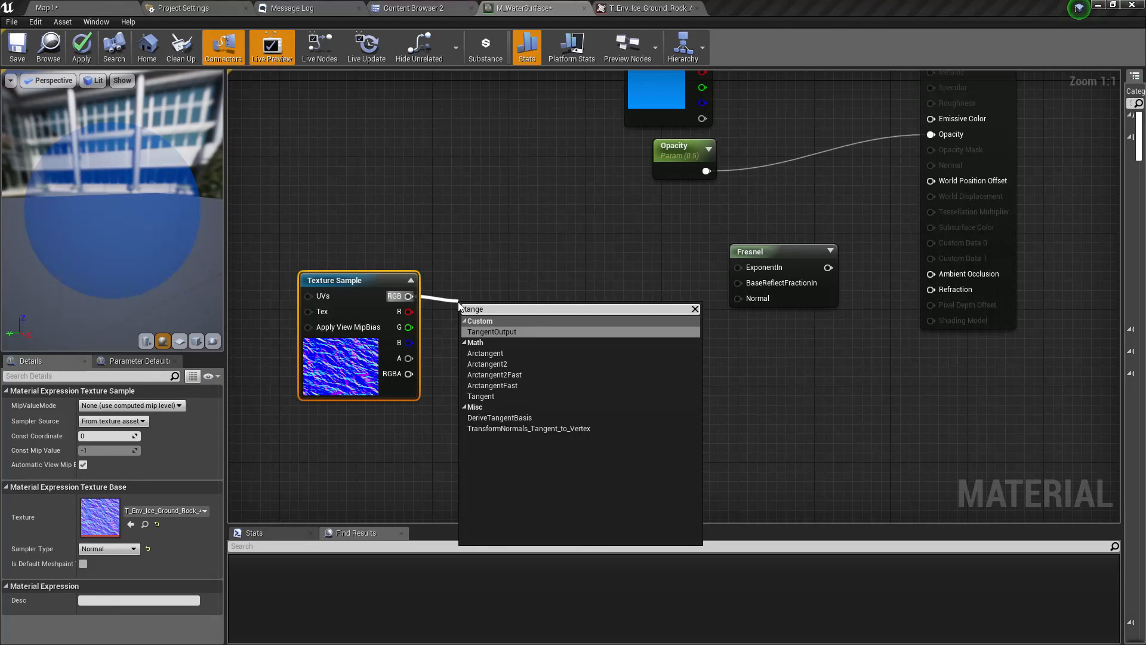
text(e)
key(BackSpace)
key(BackSpace)
key(BackSpace)
key(BackSpace)
key(BackSpace)
text(vector tra)
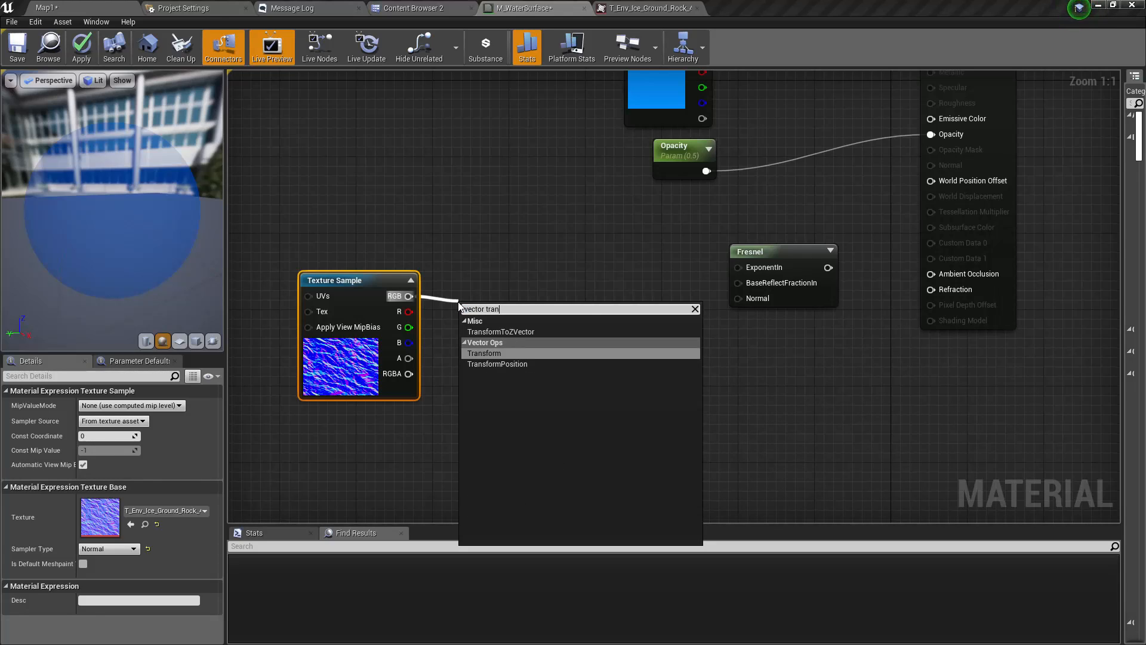
key(Return)
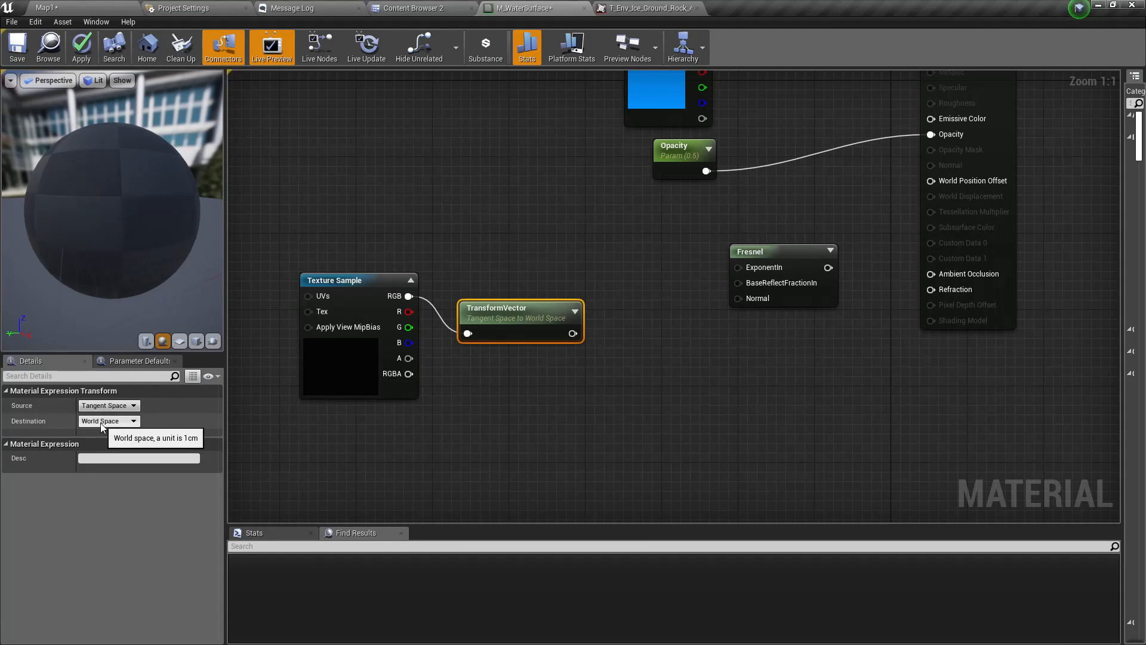
Connect TransformVector to Fresnel's Normal input and the Fresnel output to Refraction, and check the result on the preview sphere
right_drag(575, 353, 591, 385)
drag(588, 363, 765, 328)
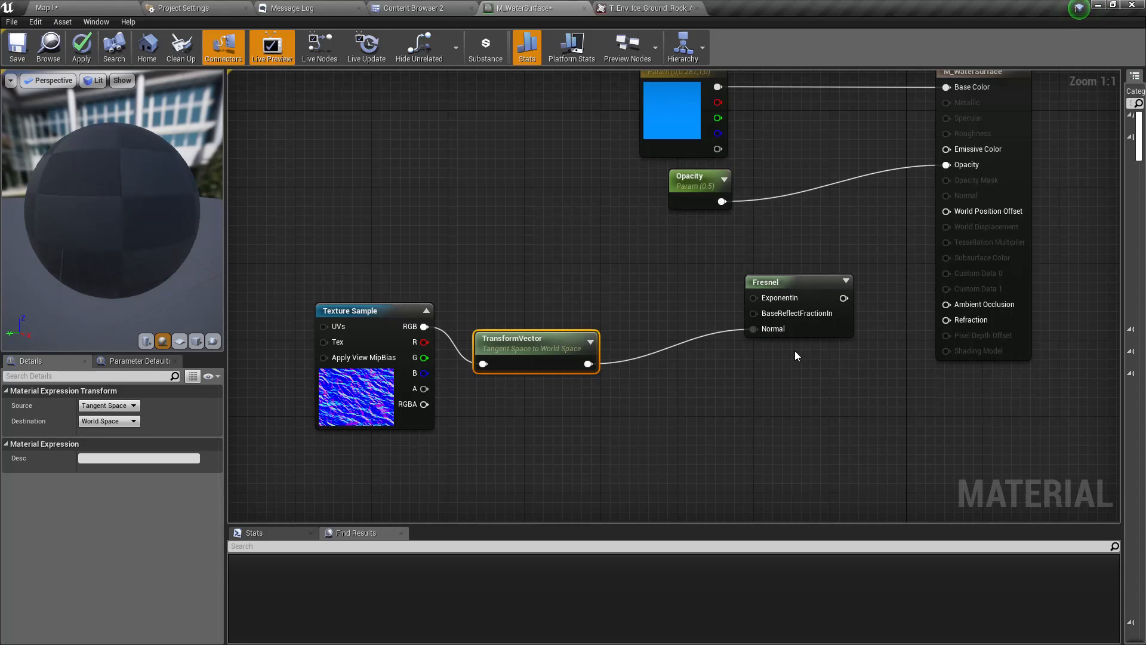
drag(844, 298, 960, 319)
drag(112, 239, 161, 230)
right_drag(382, 183, 379, 191)
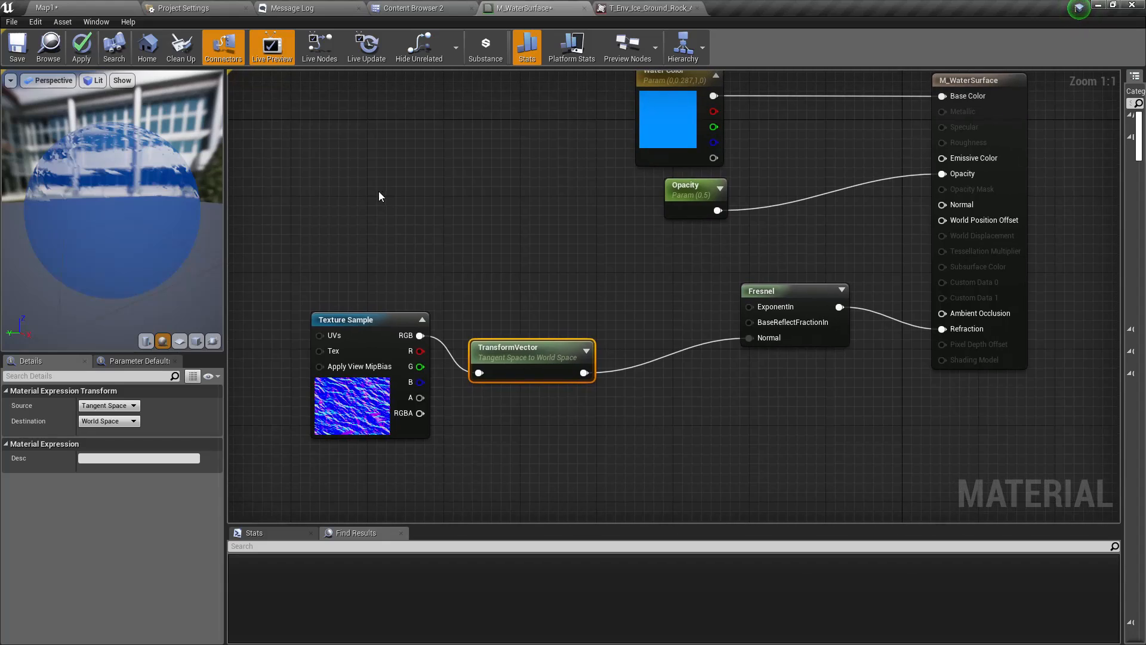
drag(104, 179, 108, 130)
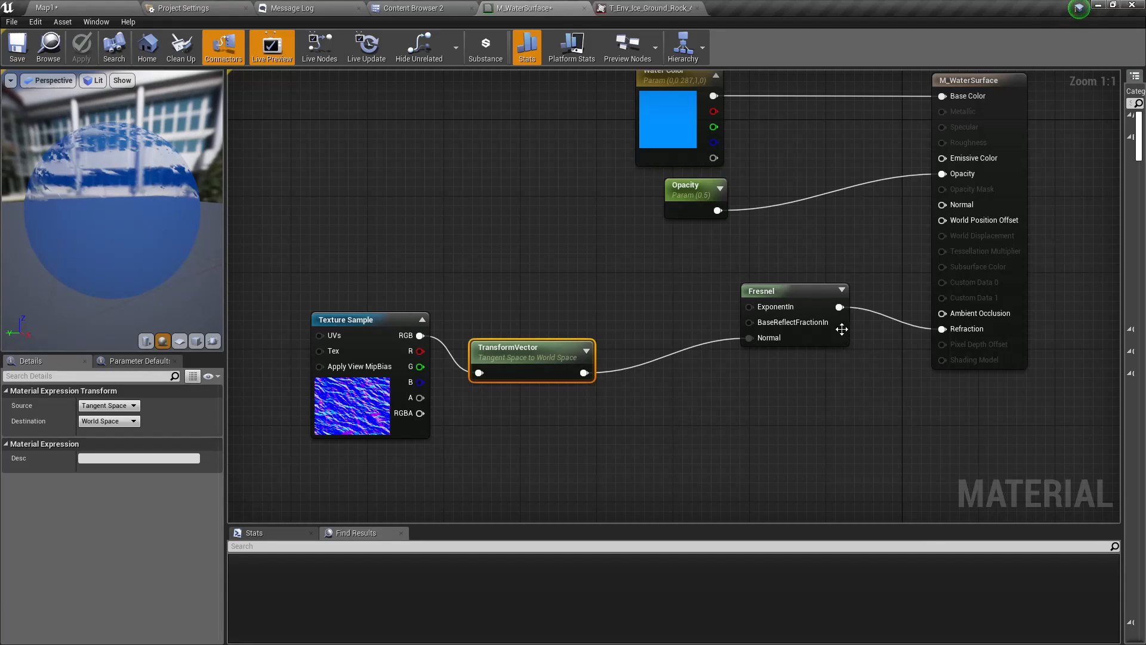
Promote Fresnel's ExponentIn input to a parameter, place it above and before Fresnel, and set its default value to 5
click(791, 301)
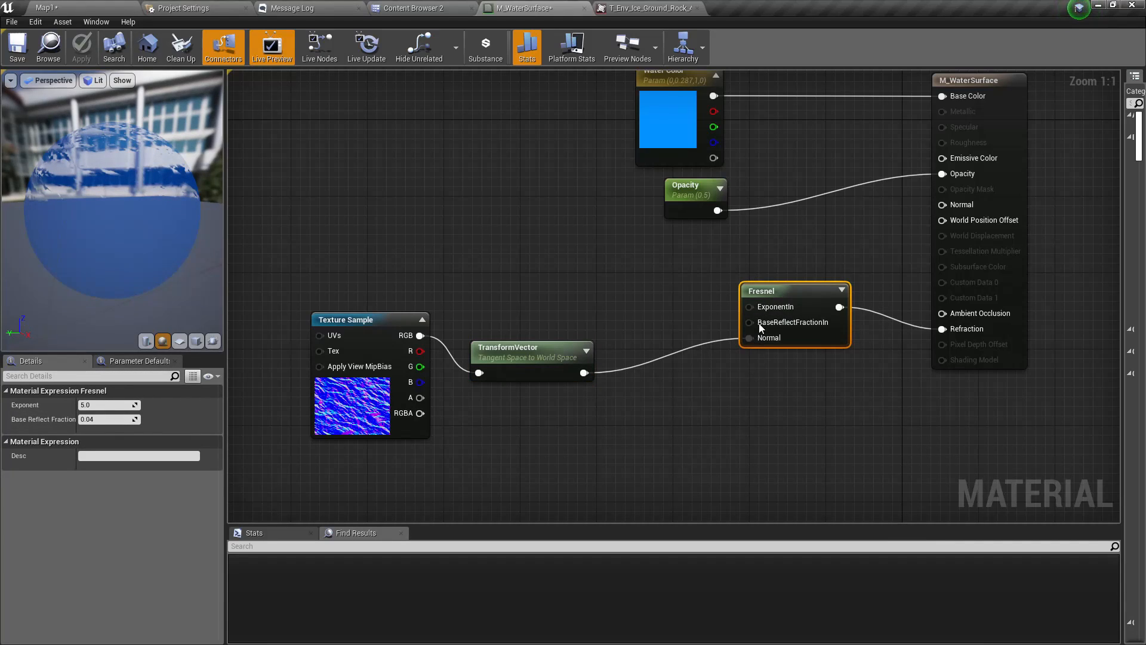
right_click(762, 308)
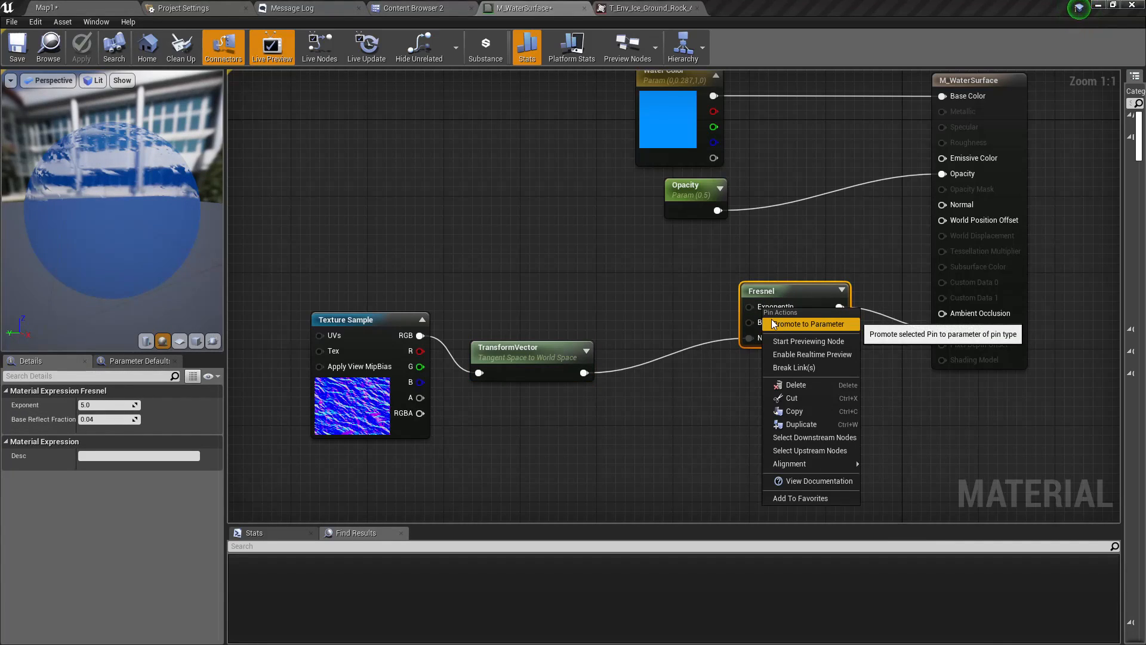
click(772, 323)
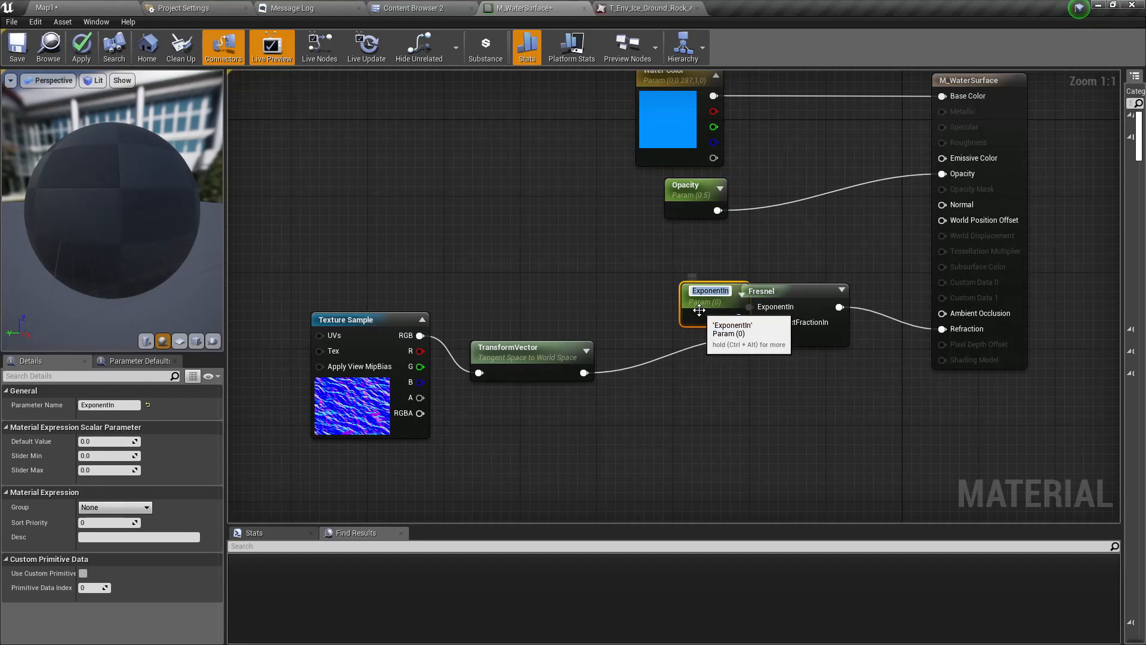
drag(699, 310, 651, 280)
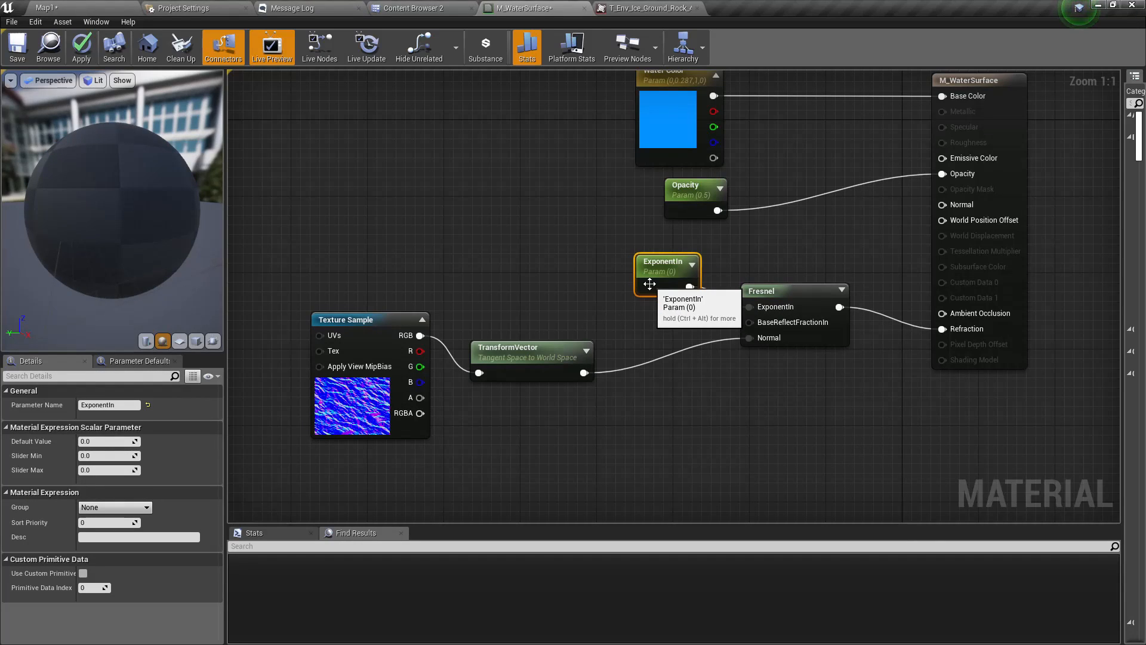
click(801, 293)
click(669, 268)
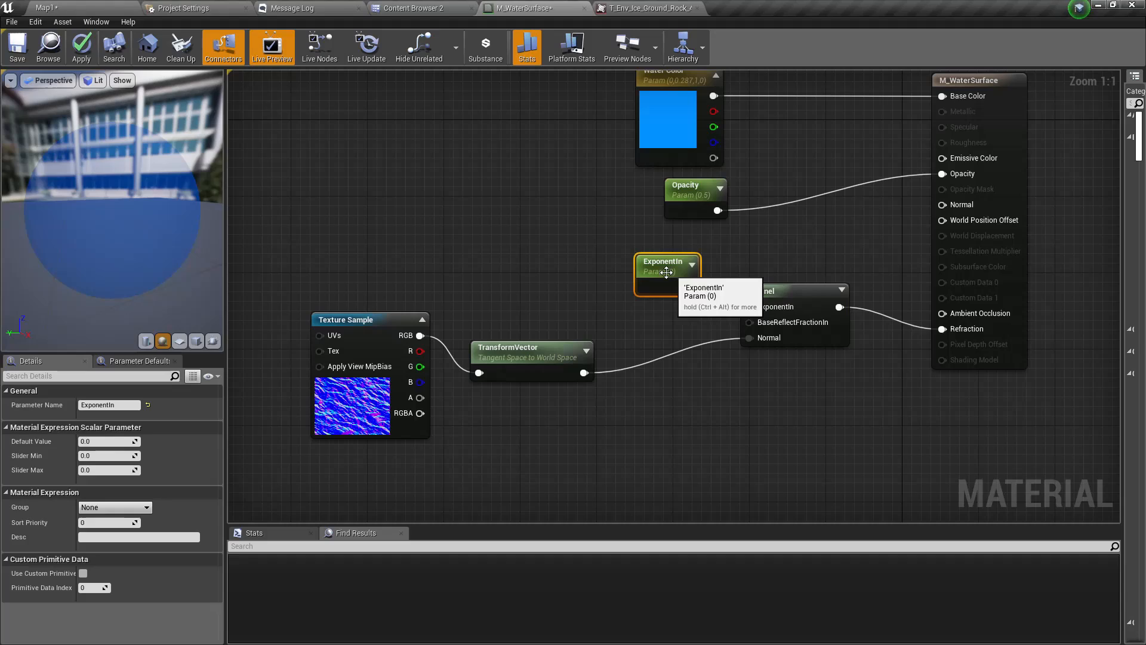
click(89, 440)
text(5)
key(Return)
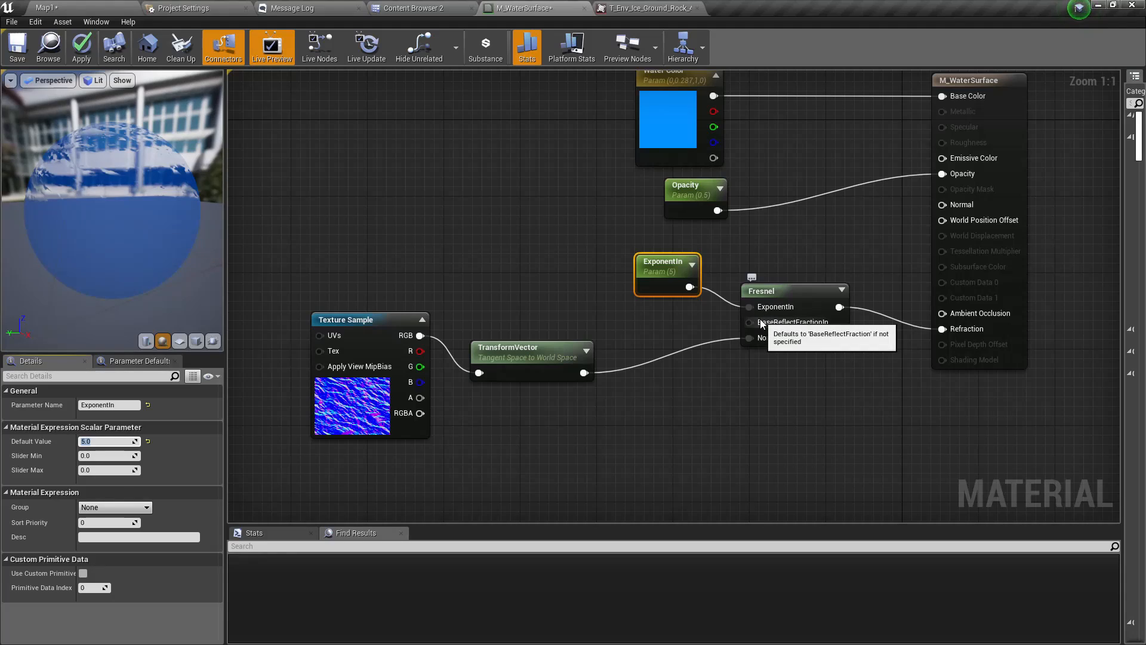
Promote Fresnel's BaseReflectFractionIn input to a parameter placed before Fresnel, with a default value of 0.04
right_click(762, 323)
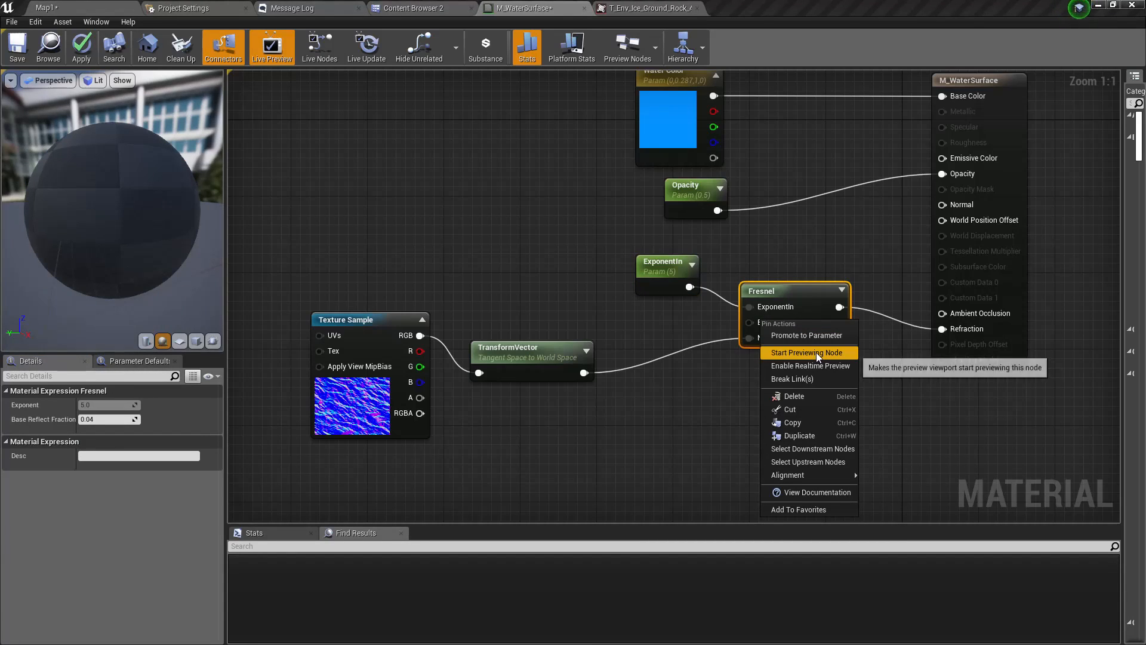
click(124, 421)
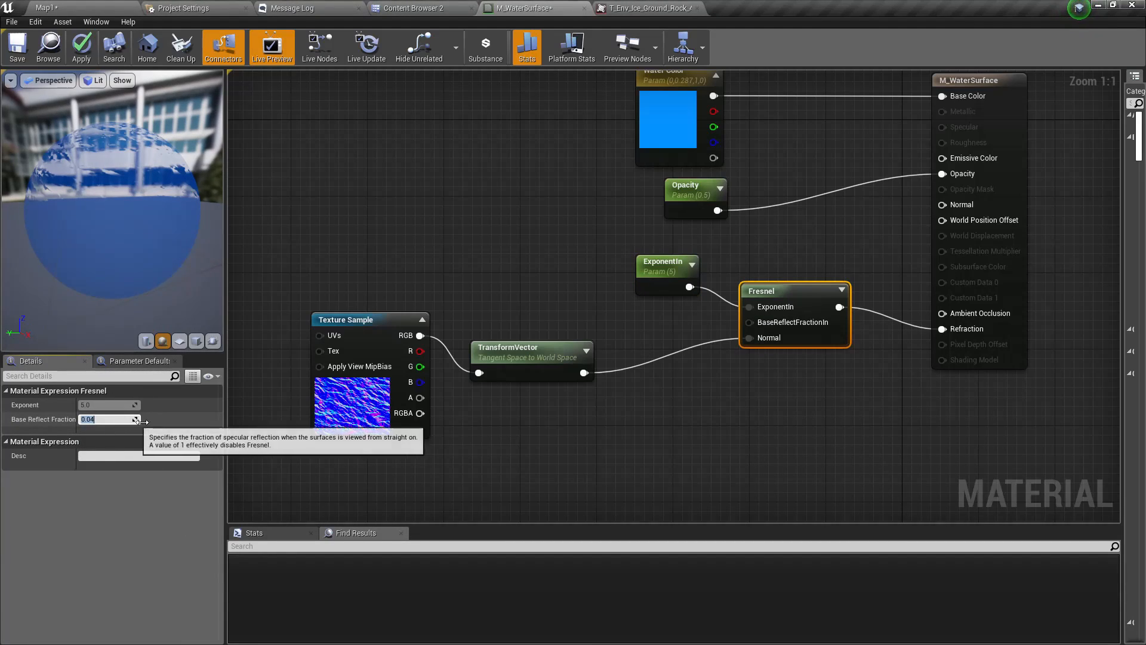
right_click(776, 322)
click(830, 340)
drag(704, 315, 630, 321)
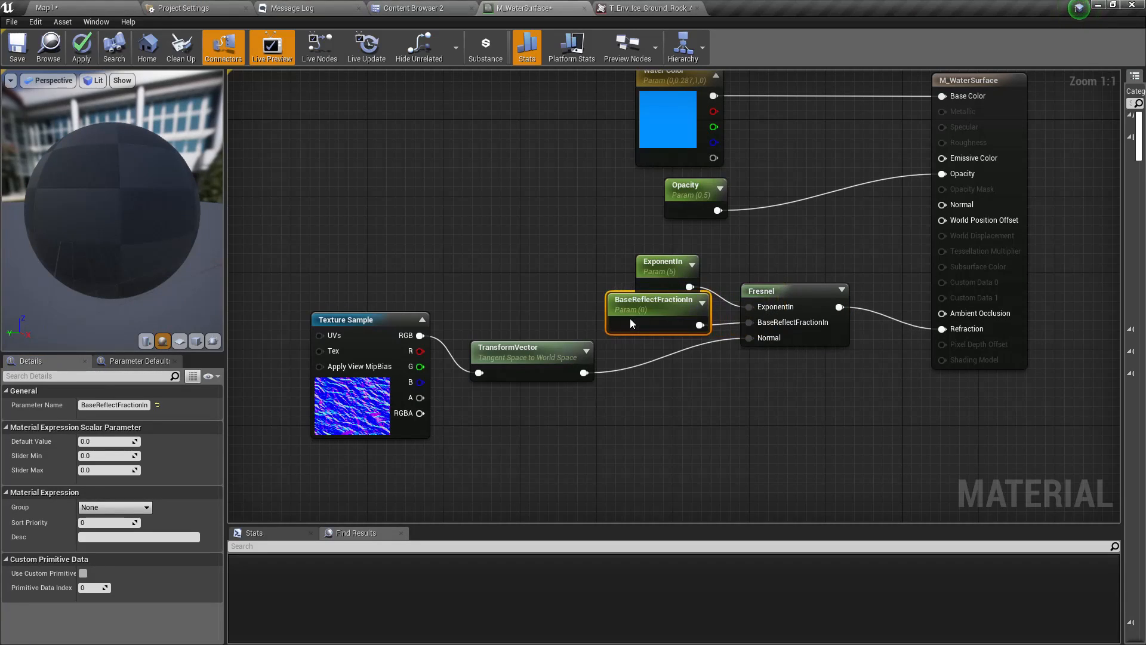
click(108, 441)
text(0.04)
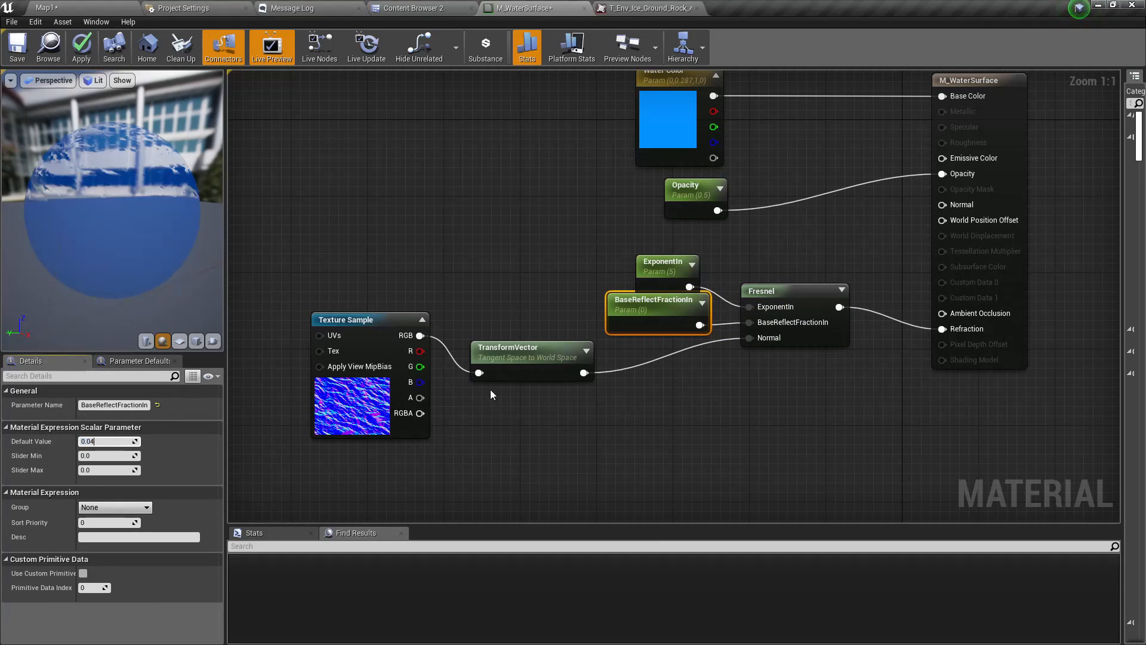
Stack the ExponentIn and BaseReflectFractionIn nodes farther from Fresnel without overlap, and apply the material changes
click(578, 284)
drag(651, 315, 546, 289)
click(715, 264)
drag(592, 247, 564, 241)
click(82, 47)
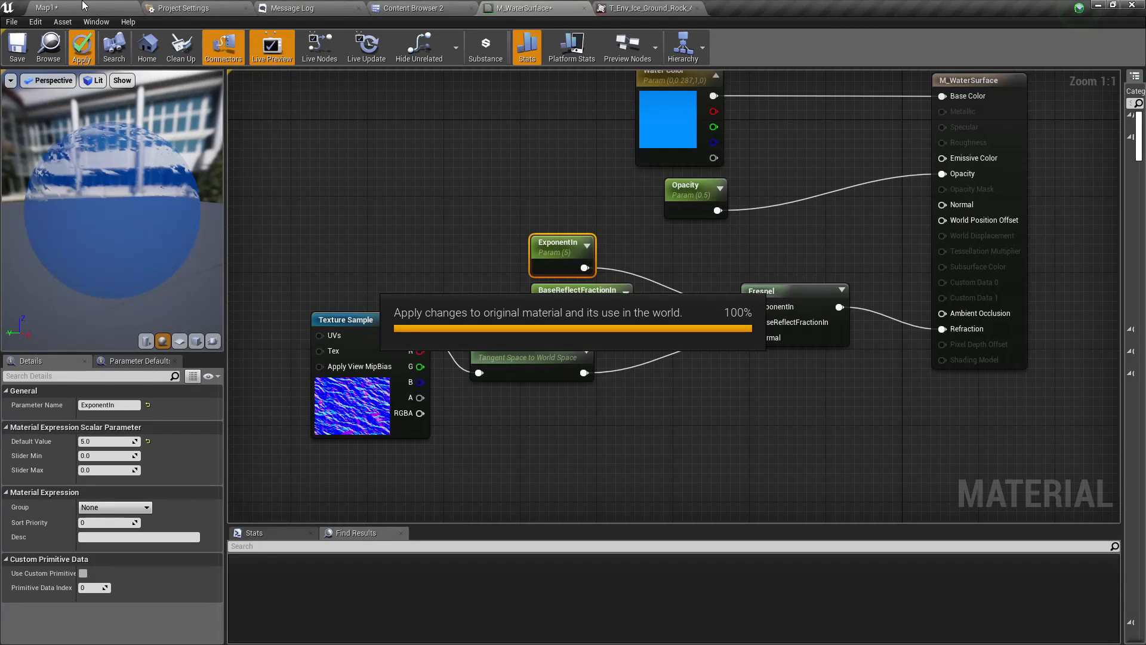
Return to the Map1 level and open the SM_WaterPlain material instance M_WaterSurface_Inst in a floating window beside the lake view
click(83, 6)
right_drag(637, 302, 603, 303)
key(w)
key(w)
key(d)
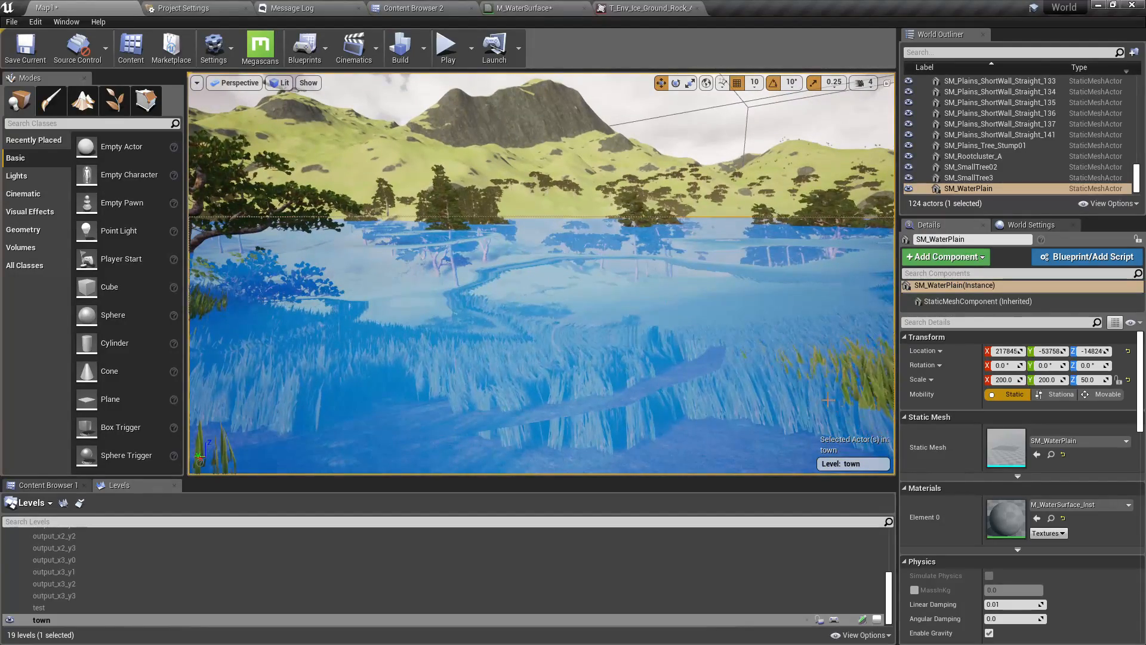
double_click(1006, 518)
drag(712, 6, 721, 399)
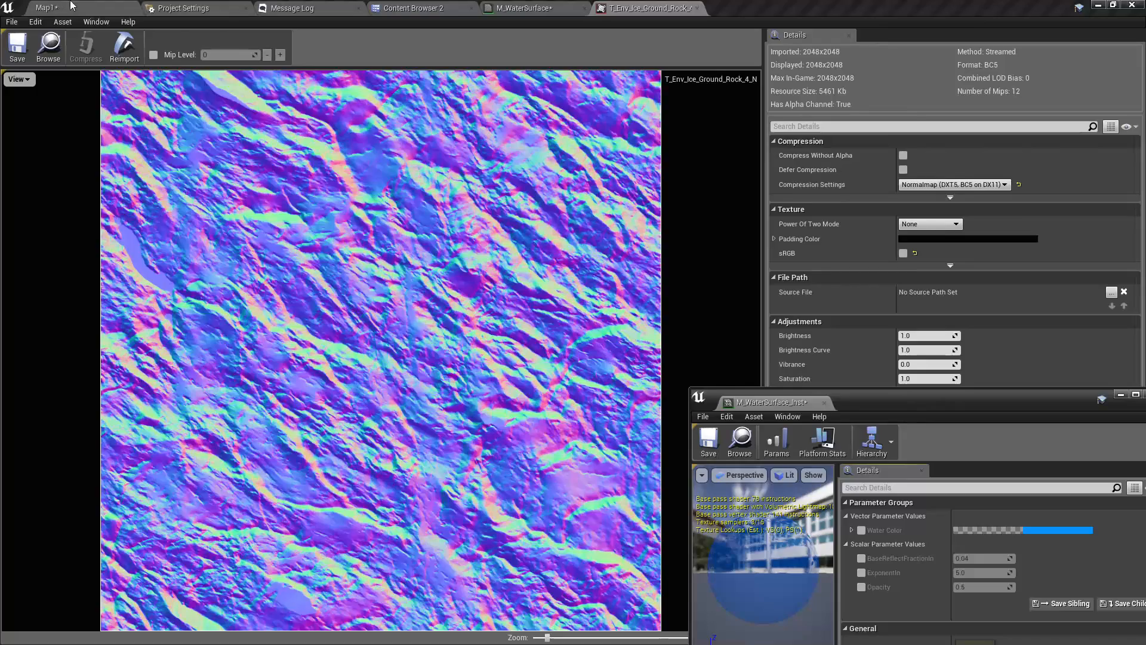
click(70, 7)
drag(920, 403, 967, 285)
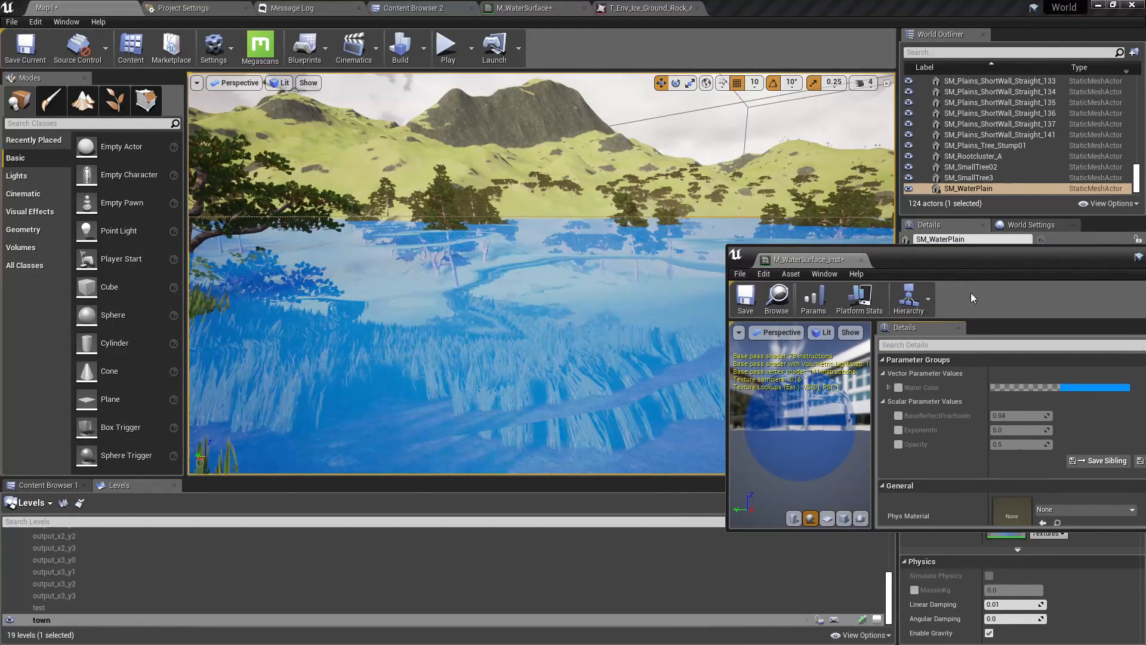
Enable the BaseReflectFractionIn, ExponentIn and Opacity overrides in M_WaterSurface_Inst and set Opacity to 0.8
click(898, 415)
click(898, 430)
click(898, 444)
mouse_move(1013, 444)
mouse_down()
mouse_move(1042, 443)
mouse_move(1021, 444)
mouse_up()
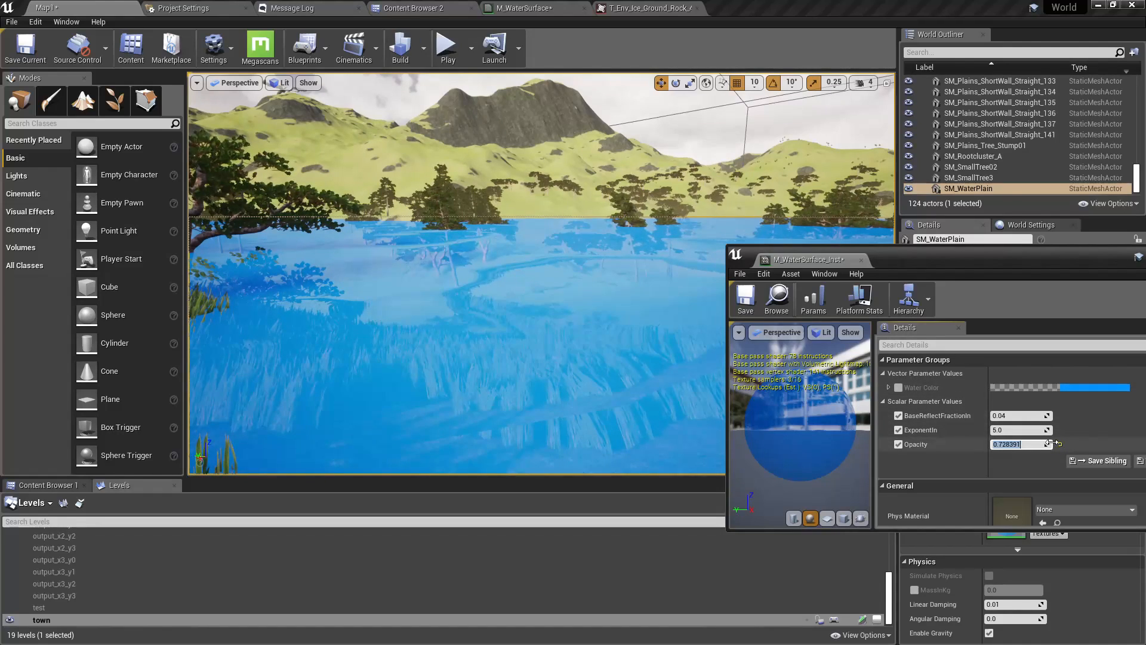
text(.8)
key(Return)
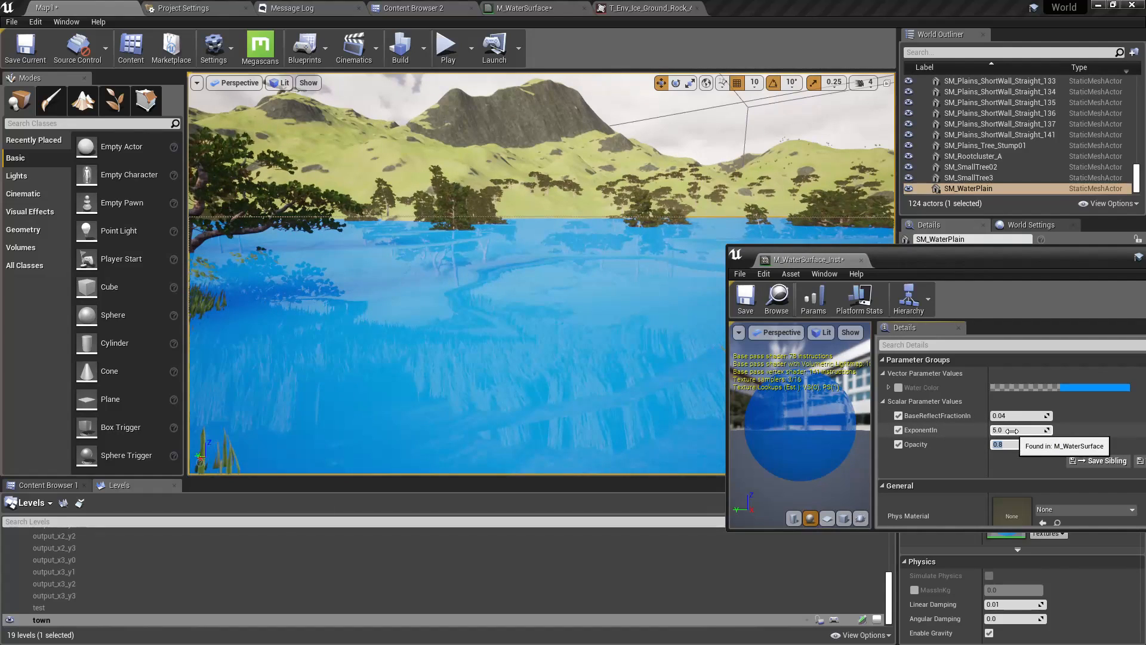
Try different ExponentIn and BaseReflectFractionIn values on the instance and reset both to their defaults
right_drag(617, 343, 648, 358)
key(w)
mouse_move(1015, 430)
mouse_down()
mouse_move(1075, 430)
mouse_move(1018, 430)
mouse_move(1041, 417)
mouse_move(1017, 416)
mouse_up()
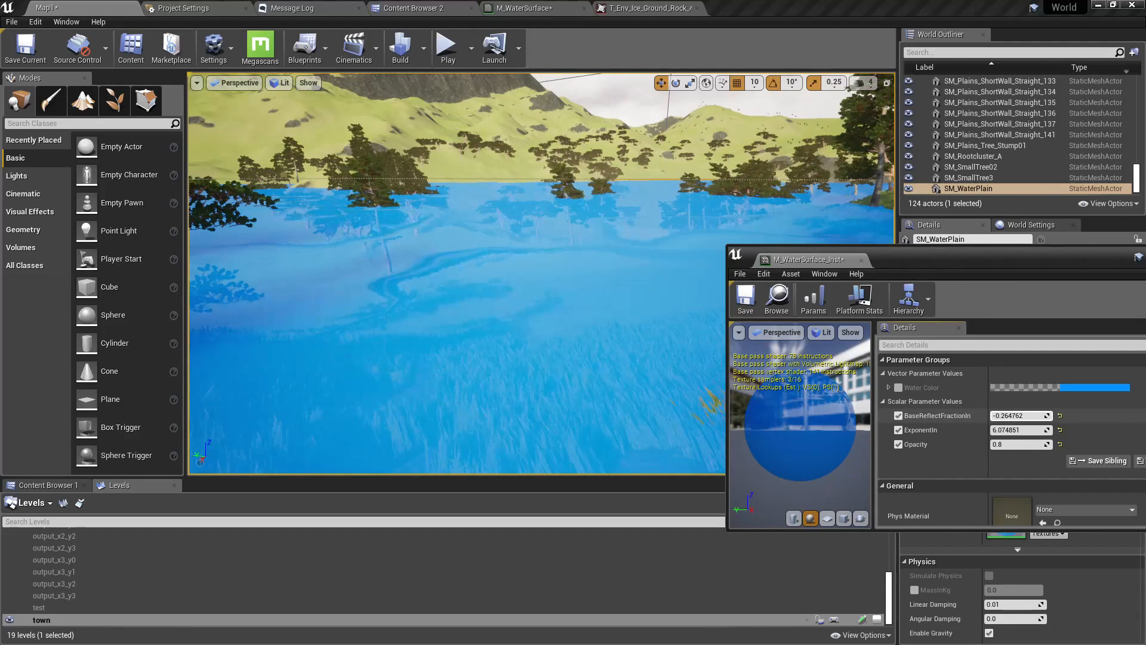
click(1060, 416)
click(1060, 430)
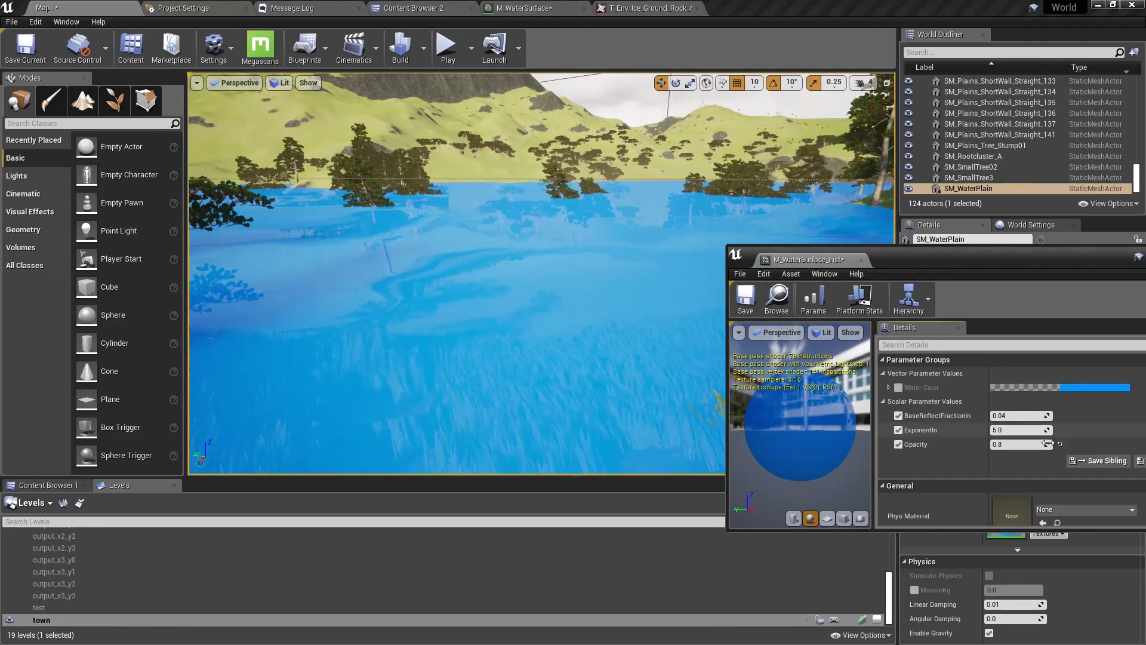
Close the M_WaterSurface_Inst window and examine the lake's water surface in the level from the shore
right_drag(386, 341, 387, 339)
key(w)
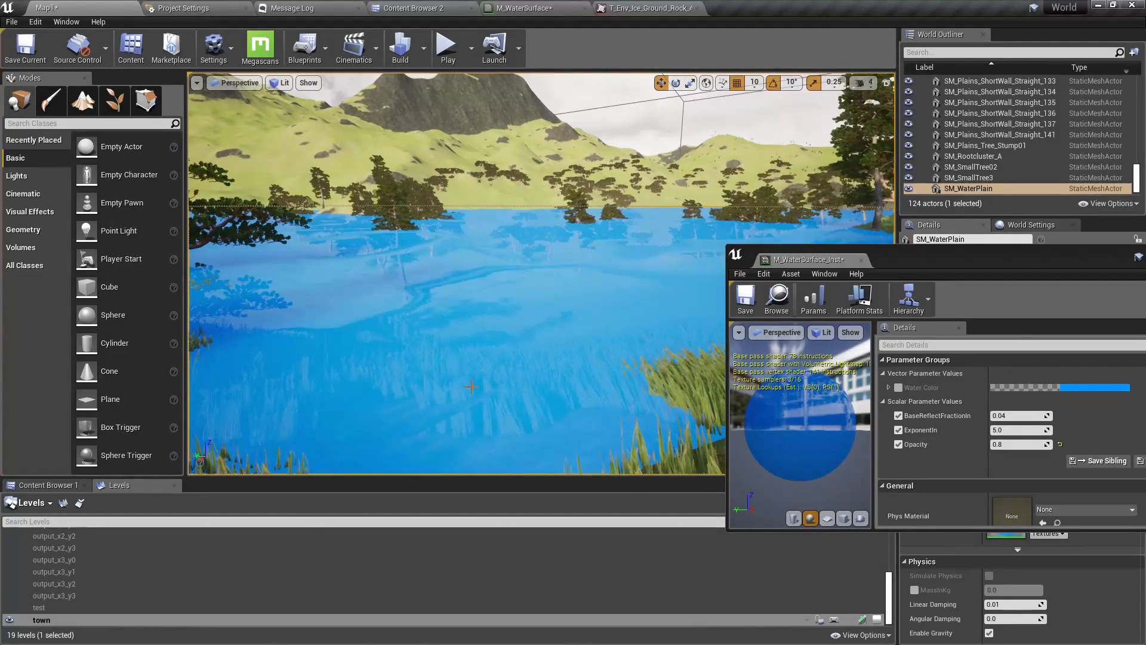
middle_click(799, 261)
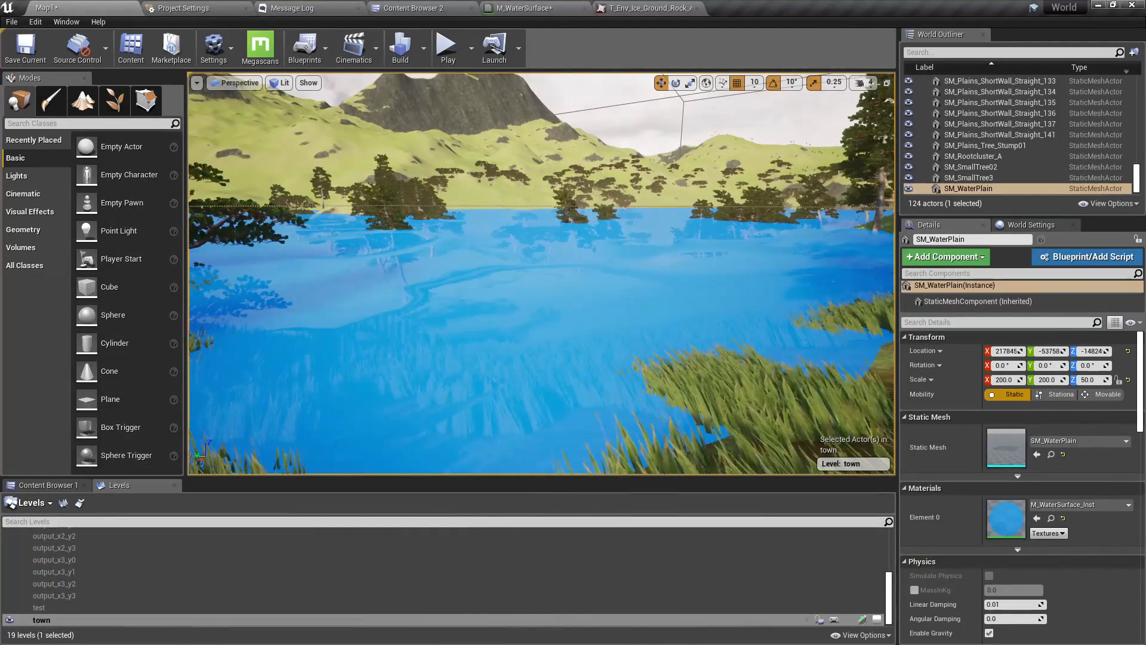
right_drag(628, 345, 454, 352)
key(s)
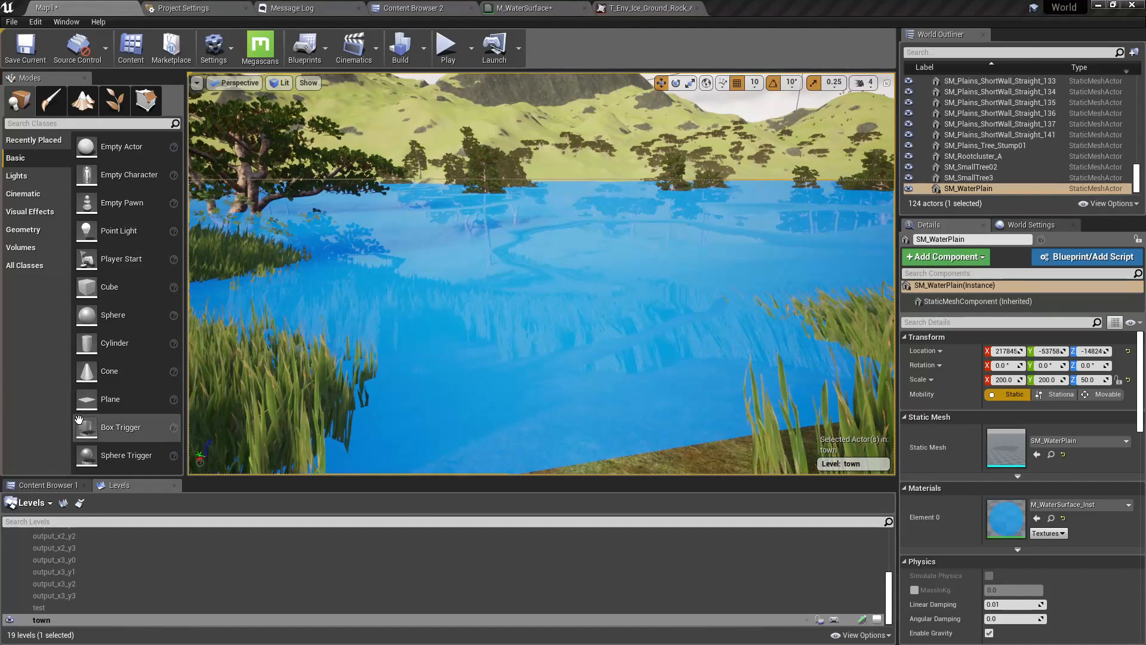
Add a SceneDepth node to the M_WaterSurface graph and place it below the TransformVector node
click(540, 9)
right_drag(521, 375, 510, 334)
scroll(483, 432, down, 2)
right_click(503, 399)
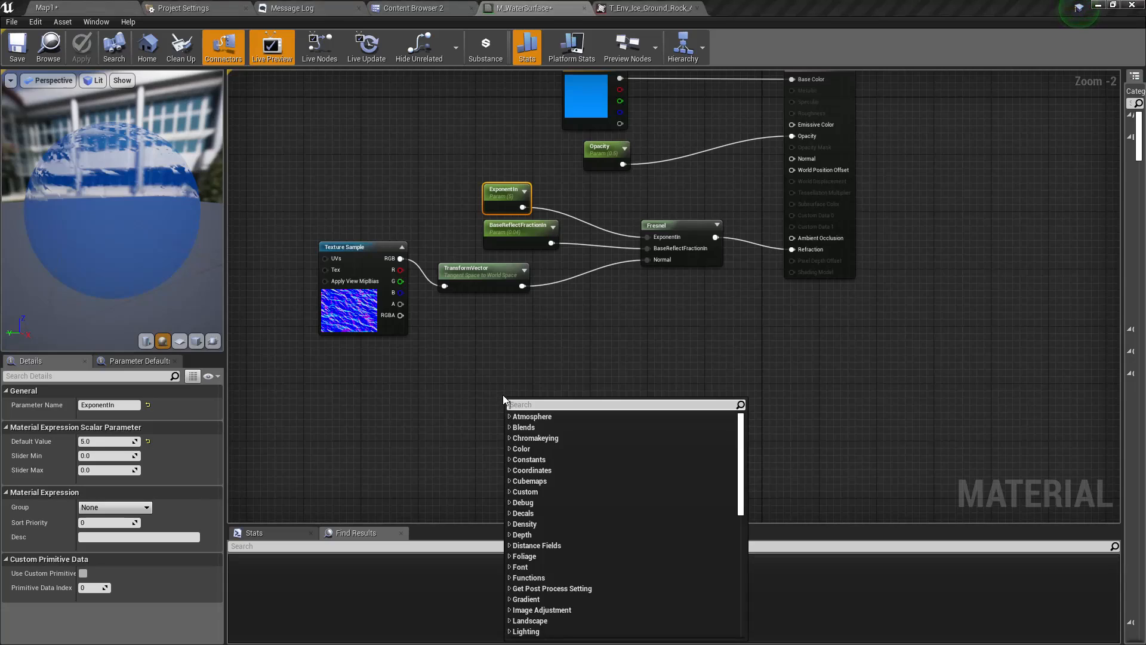
text(z dep)
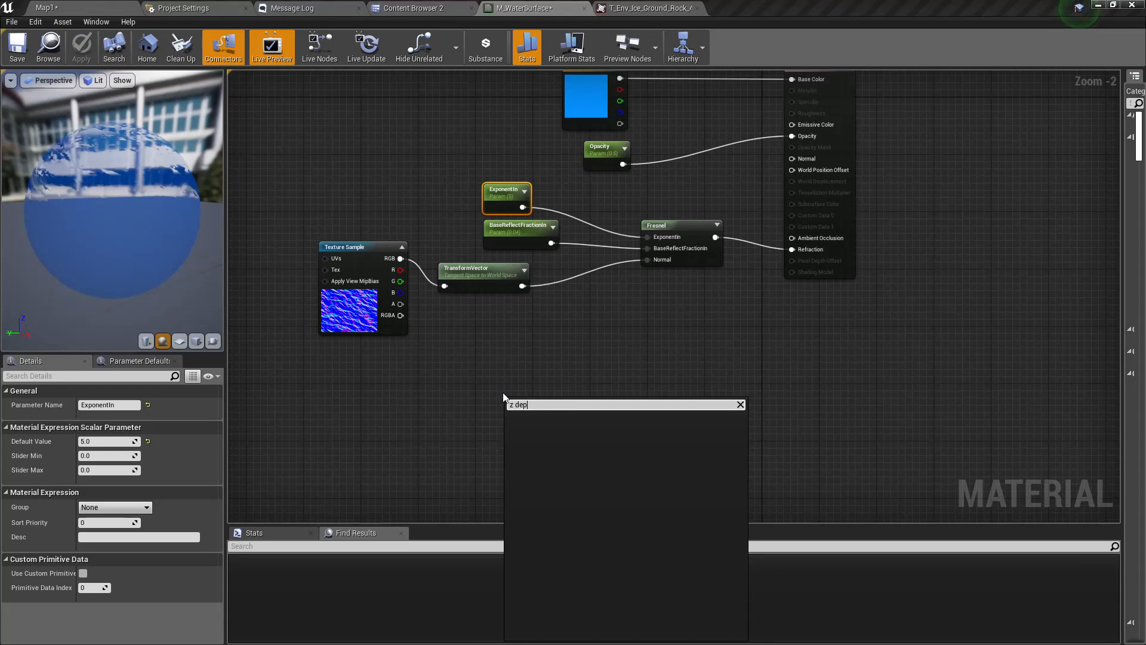
key(BackSpace)
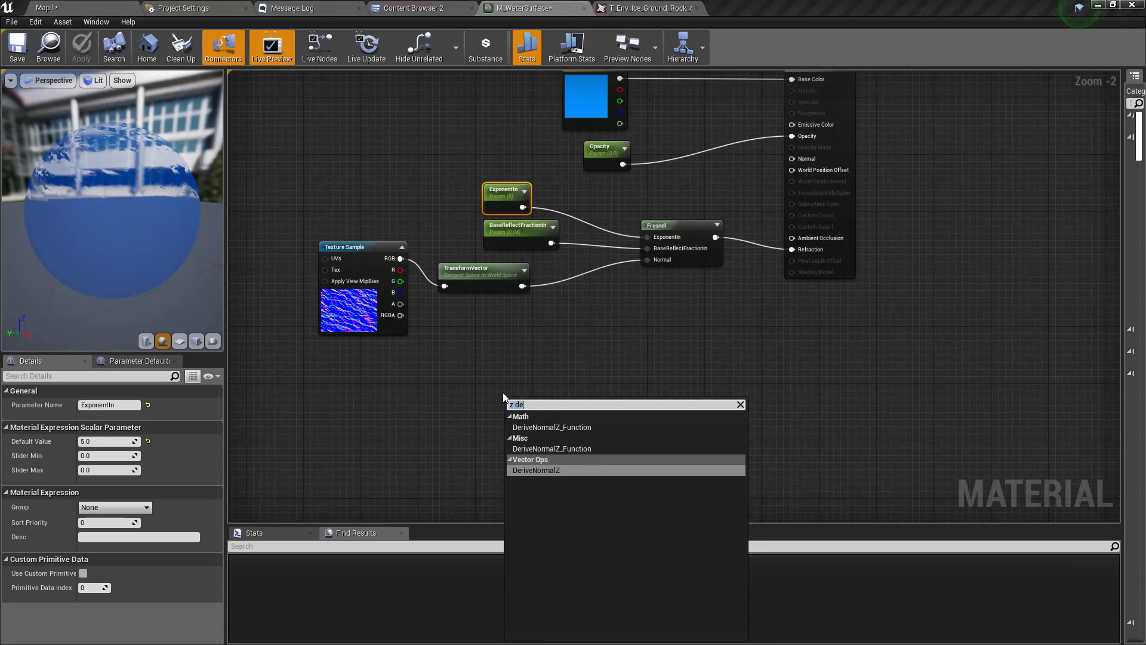
text(depth)
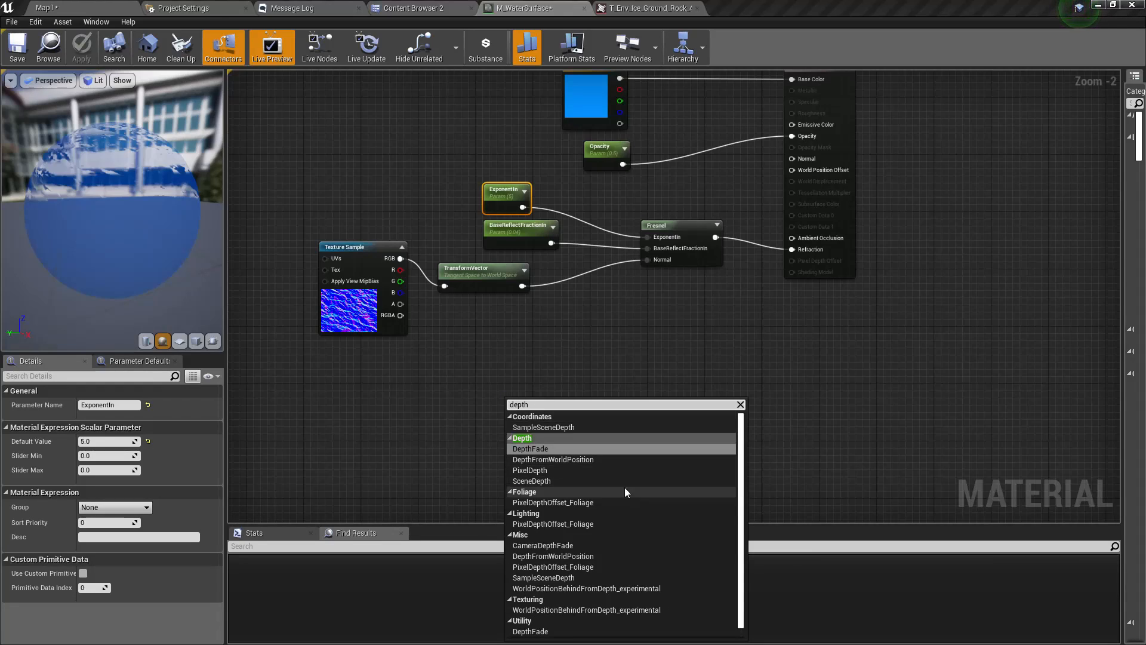
click(540, 480)
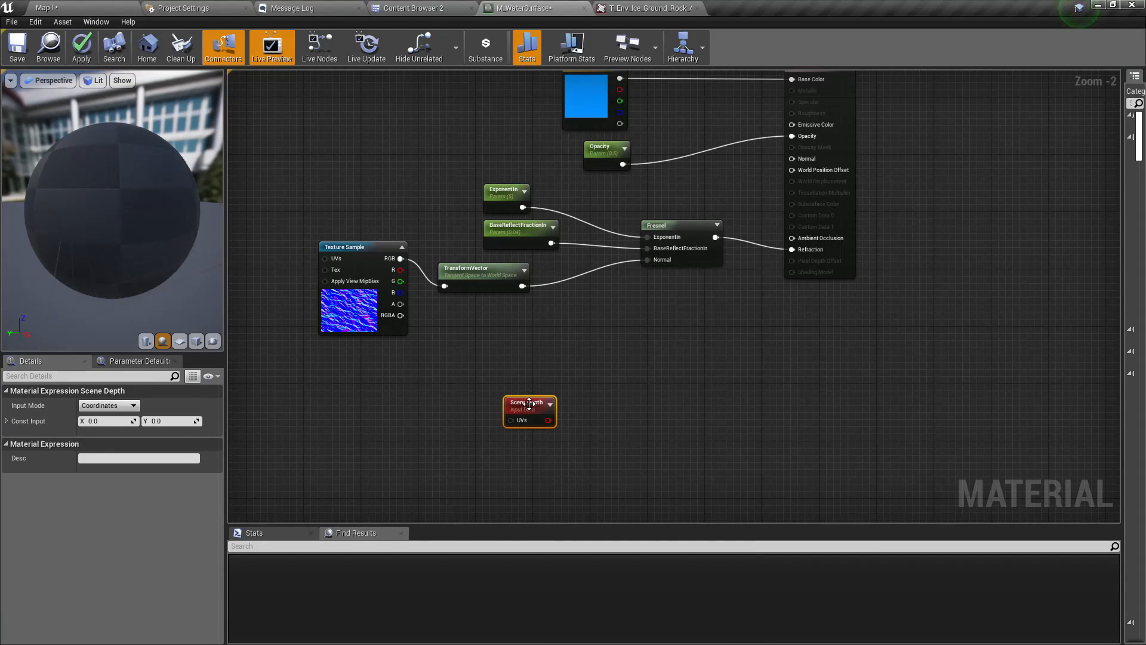
drag(529, 402, 465, 397)
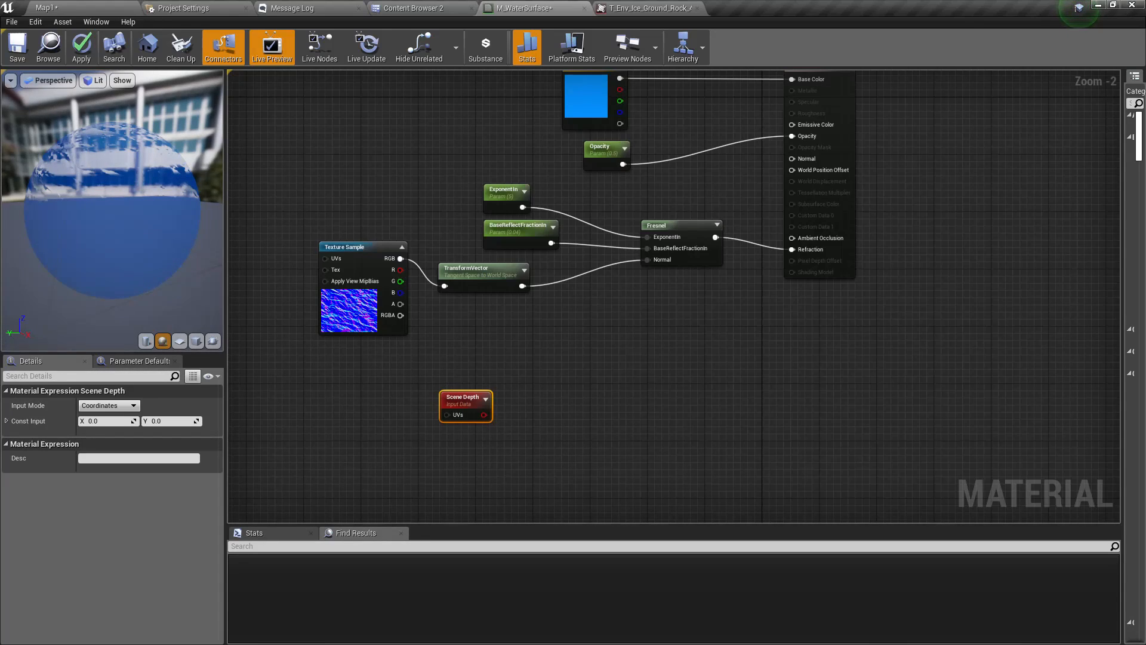
Move the Water Color and Opacity nodes up and farther from the M_WaterSurface output to free space in the graph
right_drag(818, 408, 848, 443)
right_drag(669, 455, 668, 492)
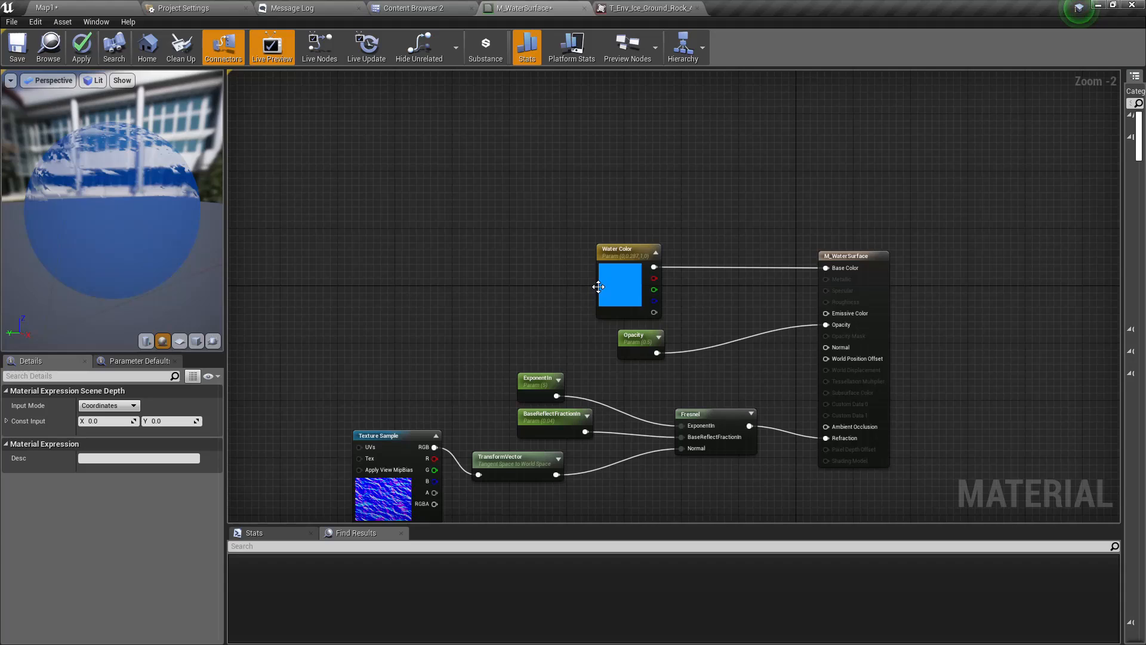
drag(598, 288, 547, 210)
drag(634, 391, 404, 283)
right_drag(486, 439, 615, 307)
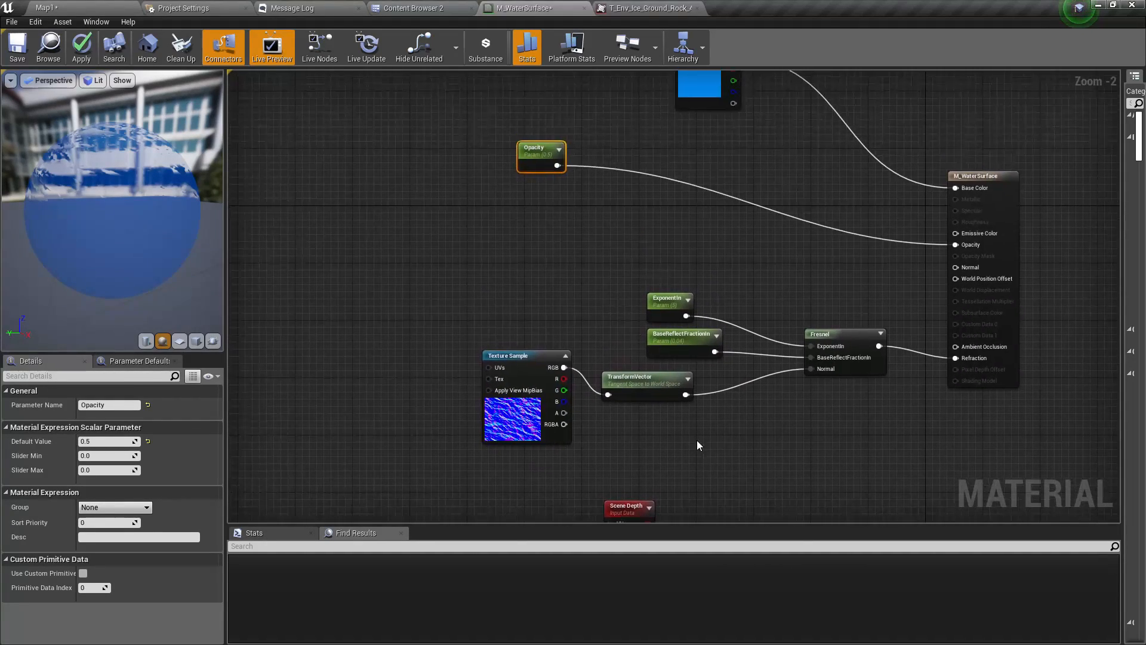
Move the Scene Depth node up beside the Opacity parameter and shift Opacity slightly higher to clear space between them
drag(623, 513, 411, 151)
right_drag(456, 207, 522, 343)
scroll(518, 387, up, 2)
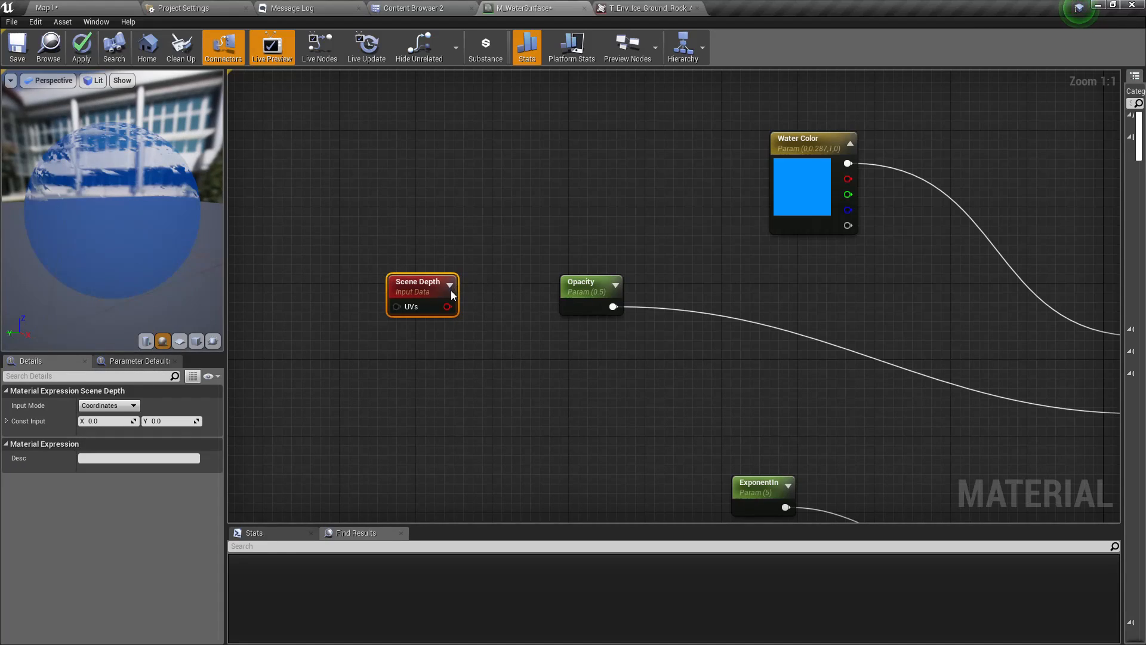
drag(432, 287, 443, 302)
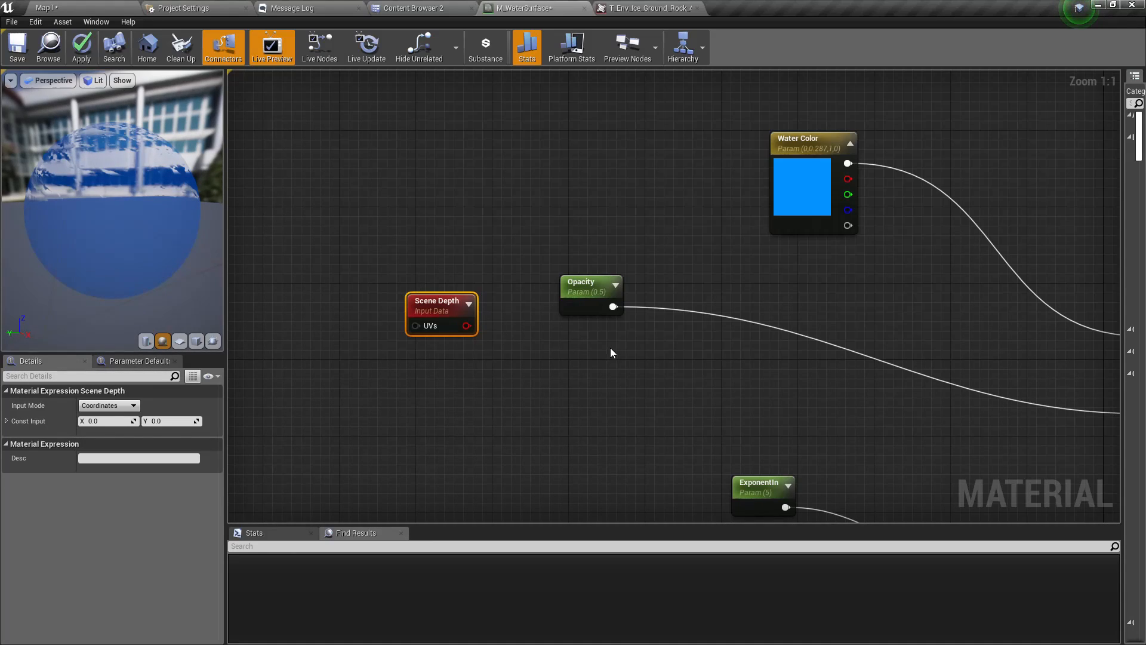
drag(585, 295, 576, 273)
right_drag(600, 317, 560, 286)
right_click(538, 239)
key(Escape)
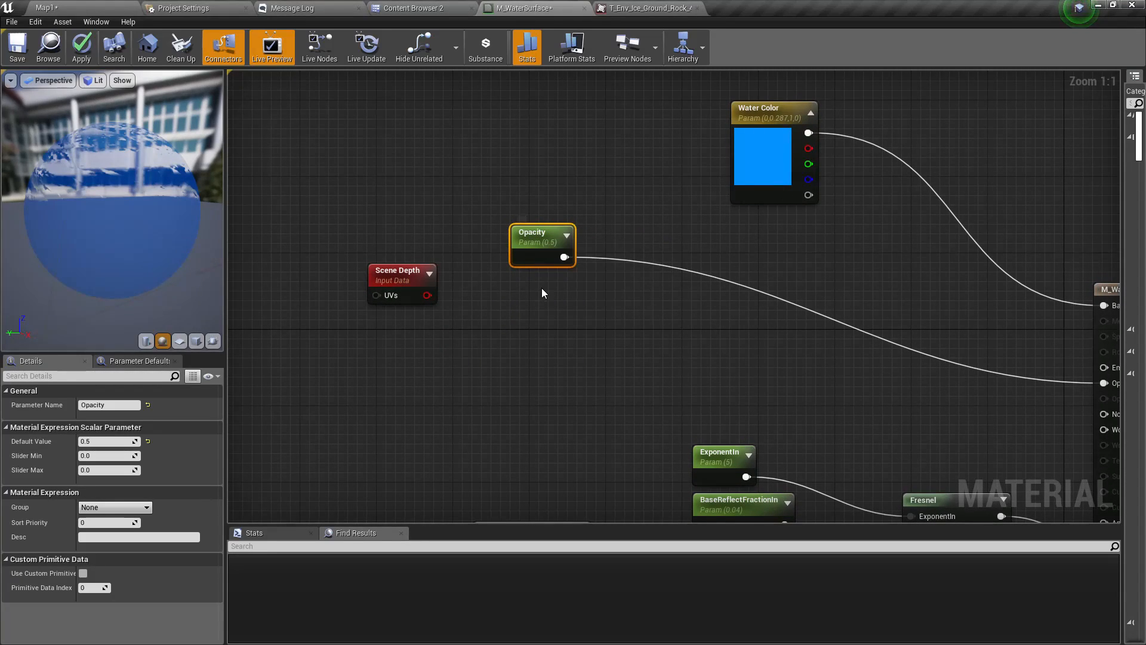
Add a Divide node with Scene Depth feeding its A input and place it between Scene Depth and the Opacity parameter
drag(403, 273, 464, 321)
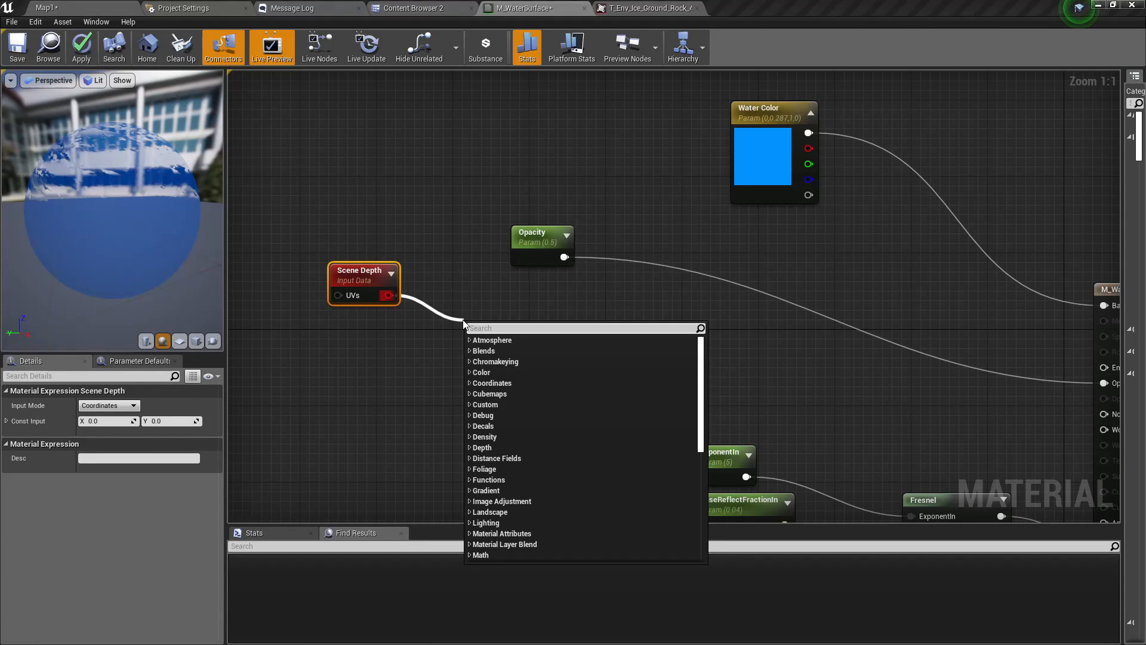
text(divide)
key(Return)
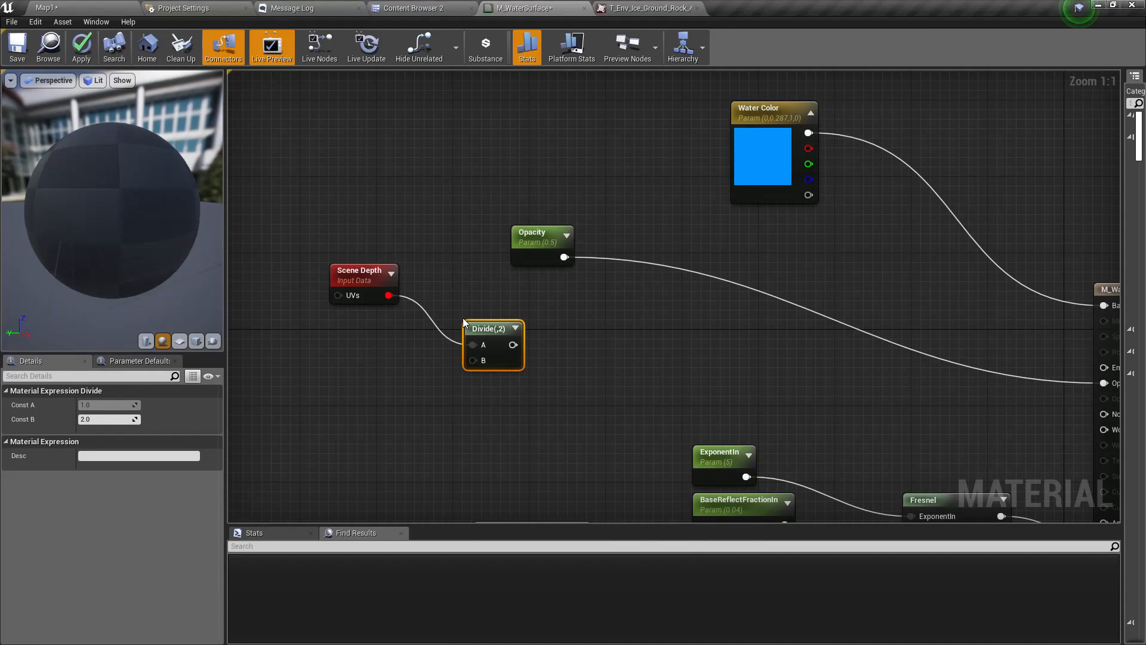
drag(497, 351, 506, 331)
Promote the Divide node's B input to a parameter named Depth Fade and place it below Scene Depth
right_click(490, 340)
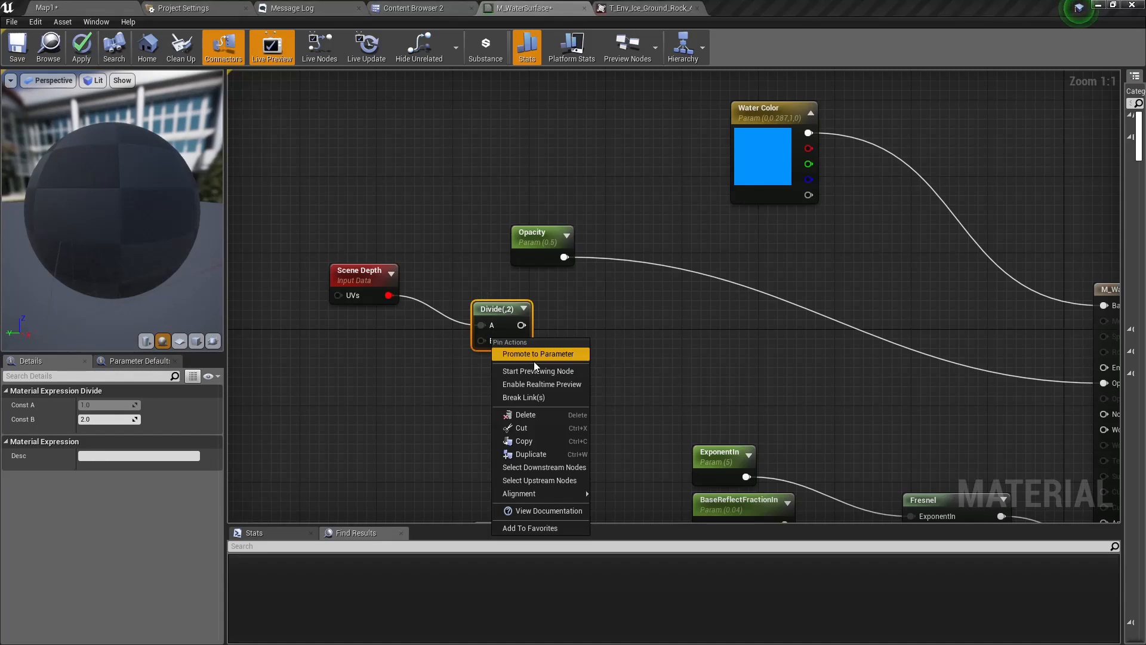
click(534, 357)
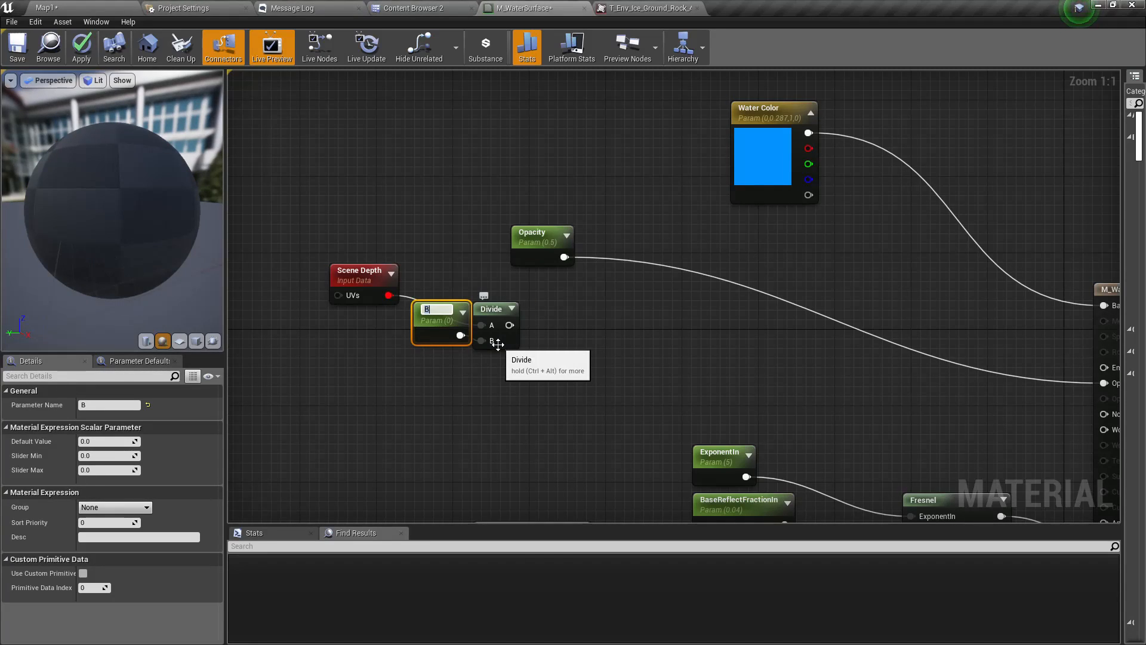
text(Dept)
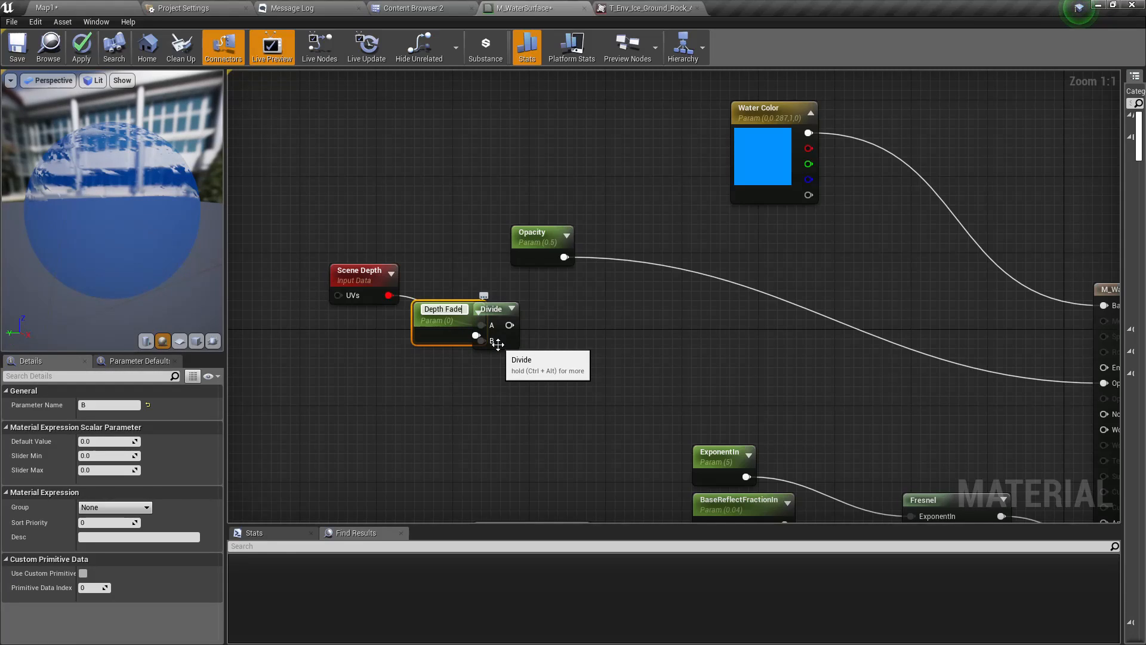
text(h Fade)
key(Return)
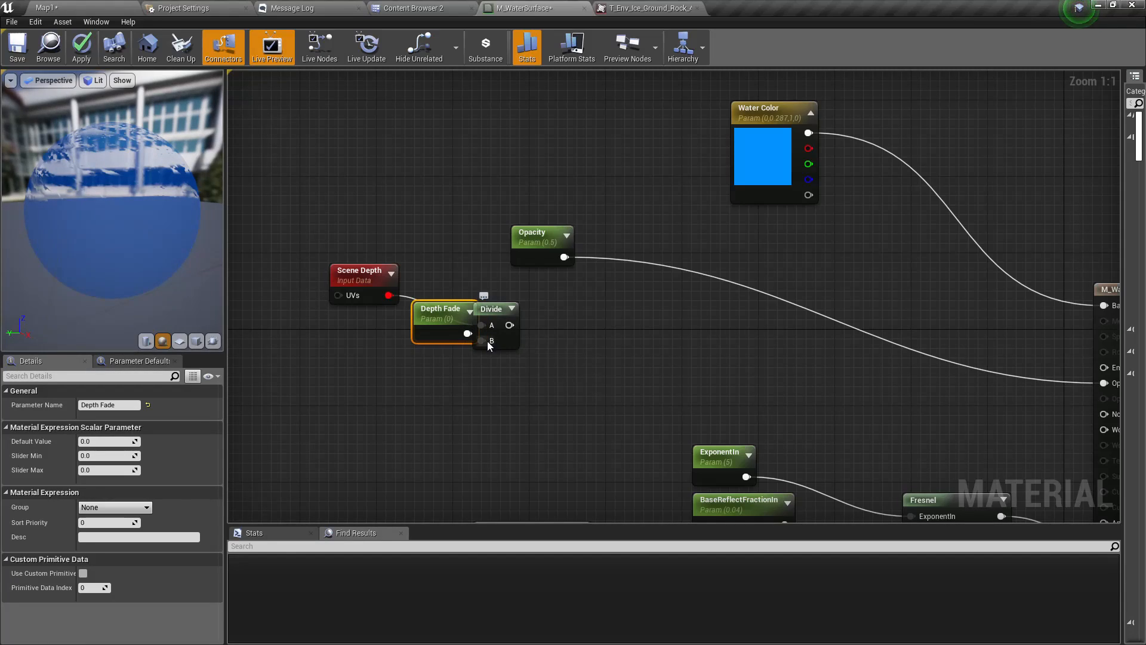
drag(446, 323, 410, 350)
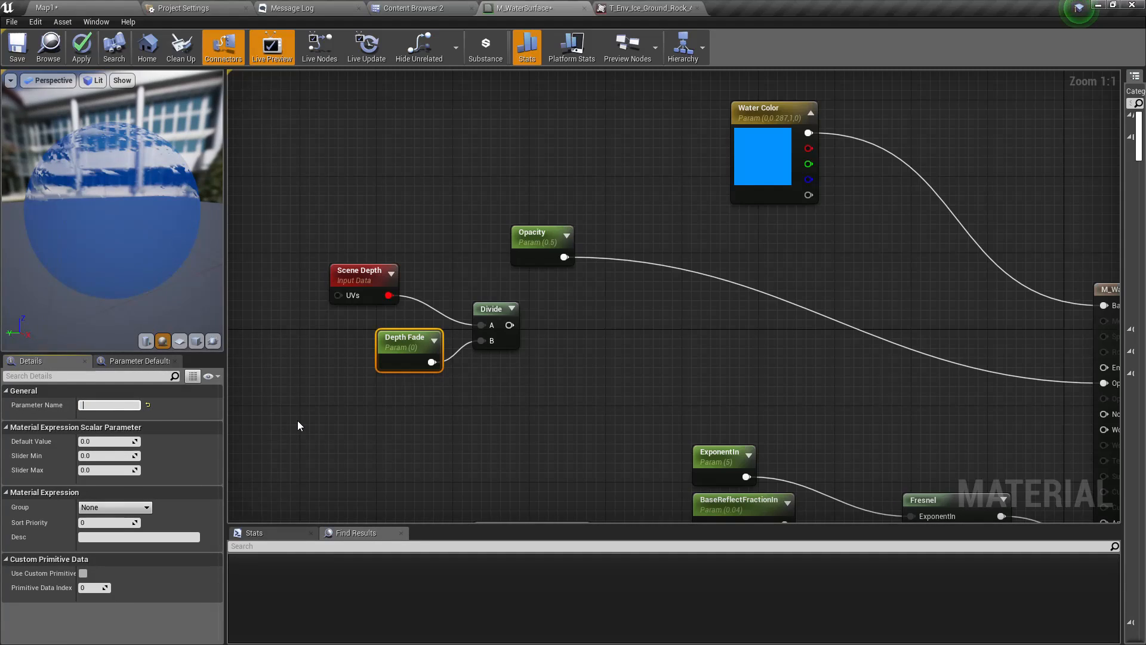
Rename the Depth Fade parameter to Depth Fade Distance, move it clear of the Divide node and set its default value to 4000
text(Distance)
key(Return)
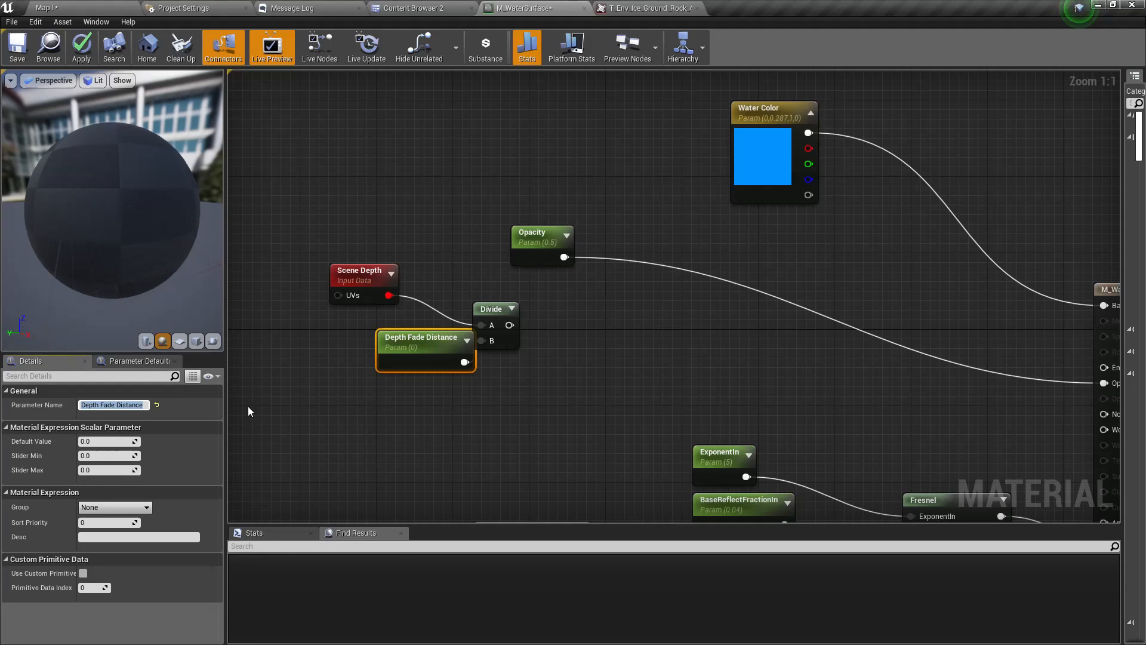
drag(400, 364, 355, 359)
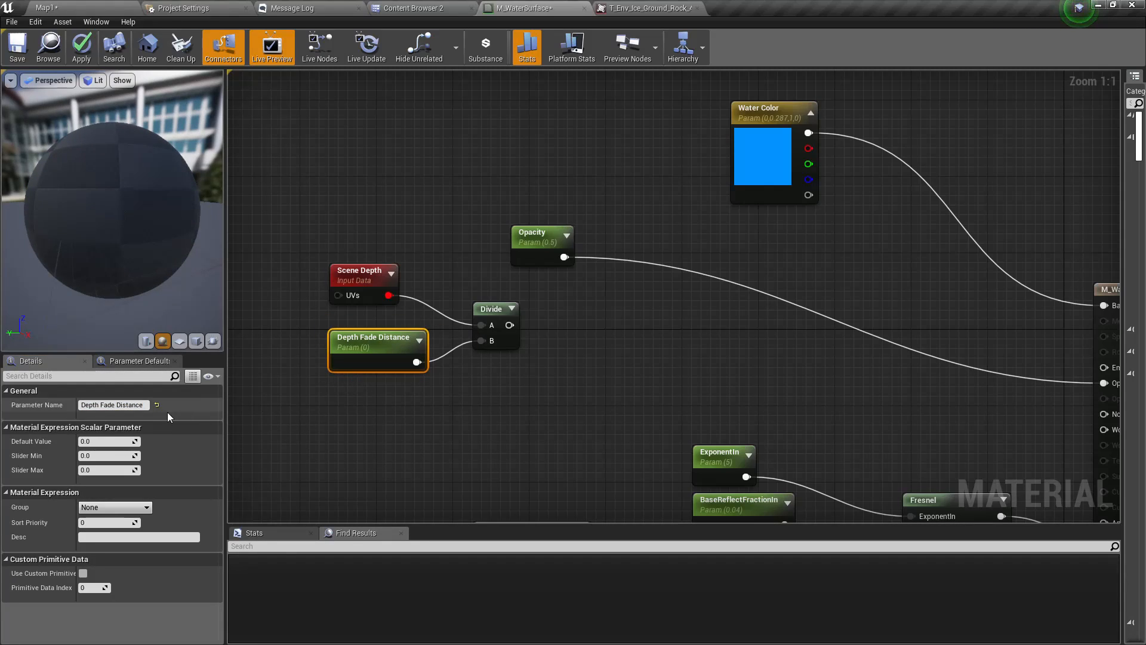
click(105, 442)
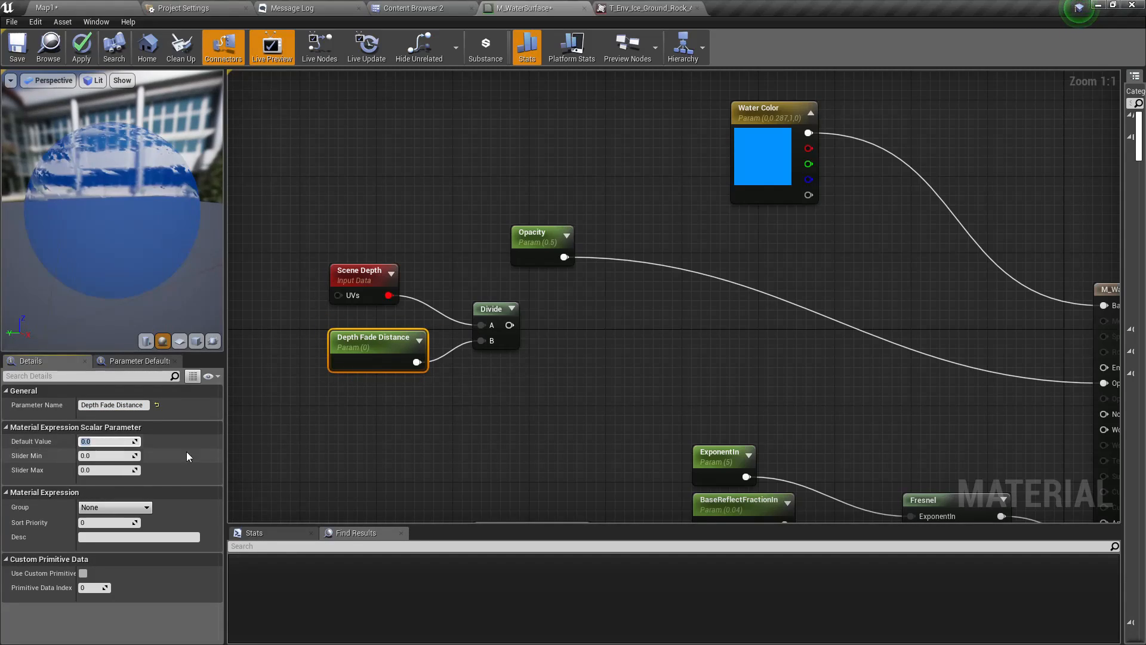
text(4000)
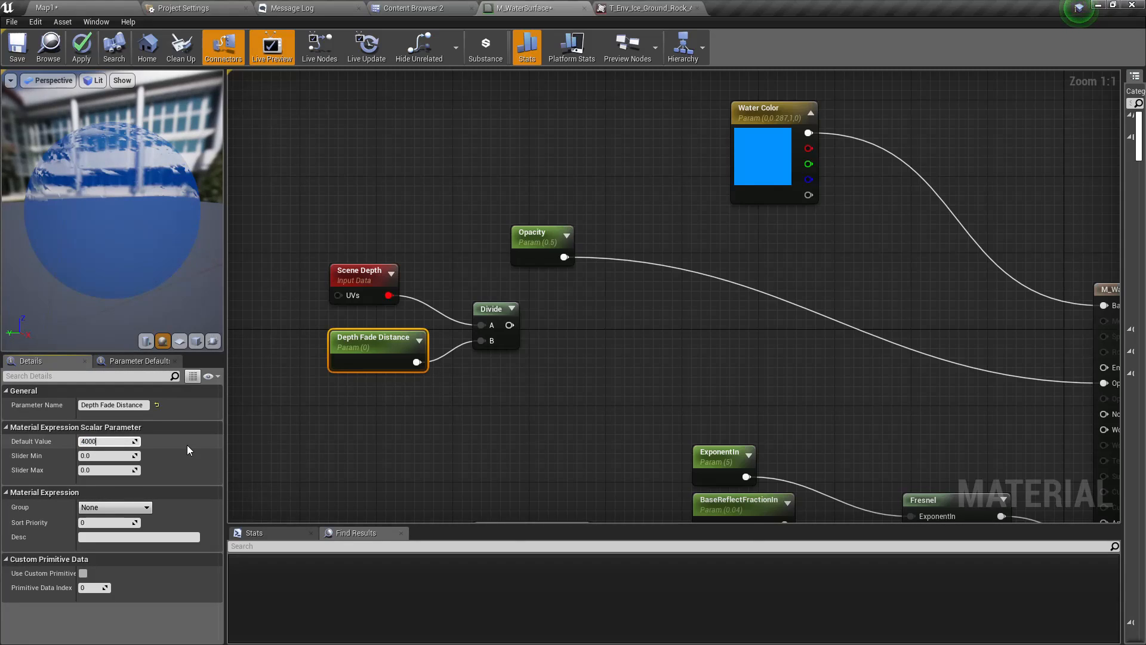
key(Return)
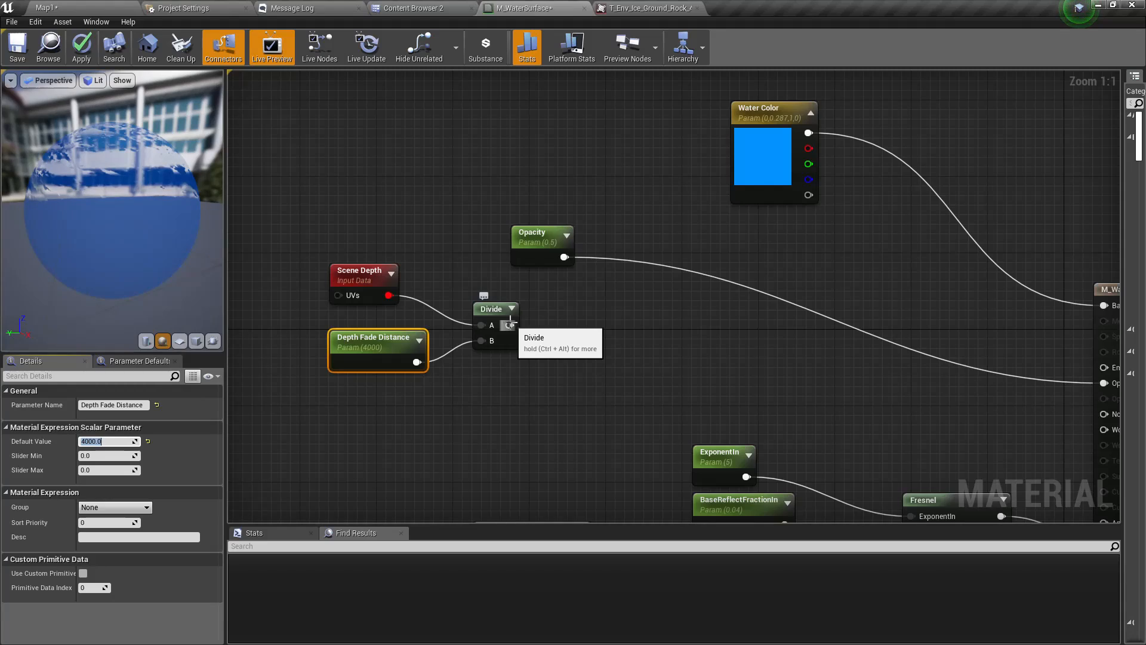
Add a Clamp node fed by the Divide output and align it beside the Divide node
drag(508, 324, 541, 328)
text(clam)
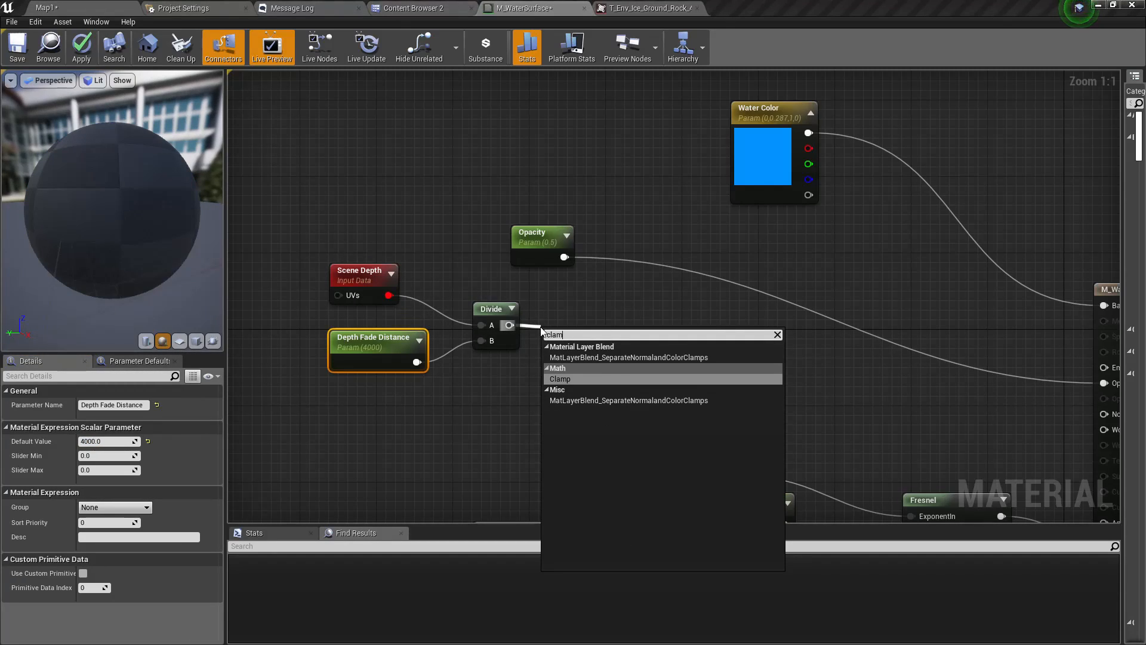
text(p)
key(Return)
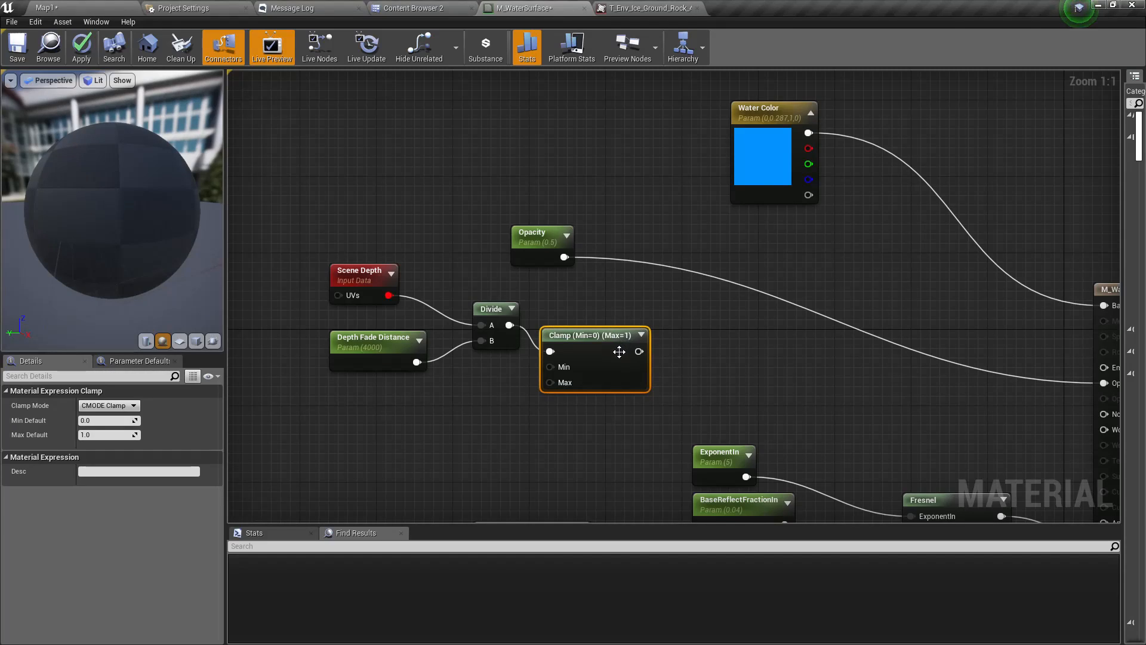
drag(608, 354, 610, 338)
right_drag(720, 354, 666, 366)
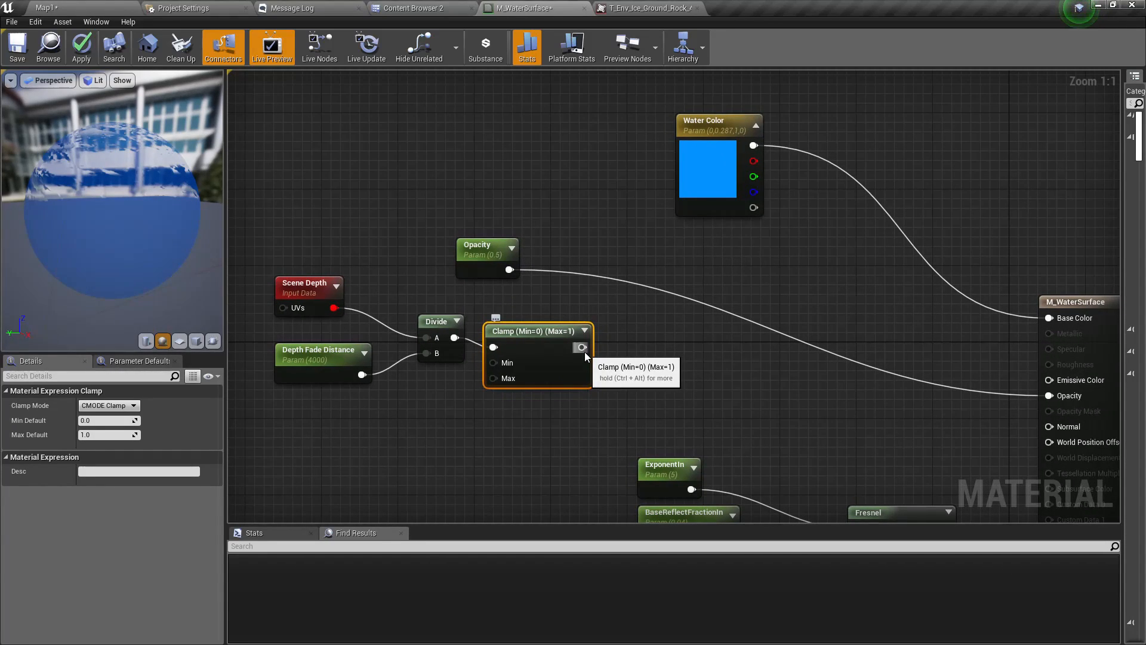
Add a LinearInterpolate node with the Opacity parameter in A and connect its output to the material's Opacity input
drag(509, 269, 675, 312)
text(lerp)
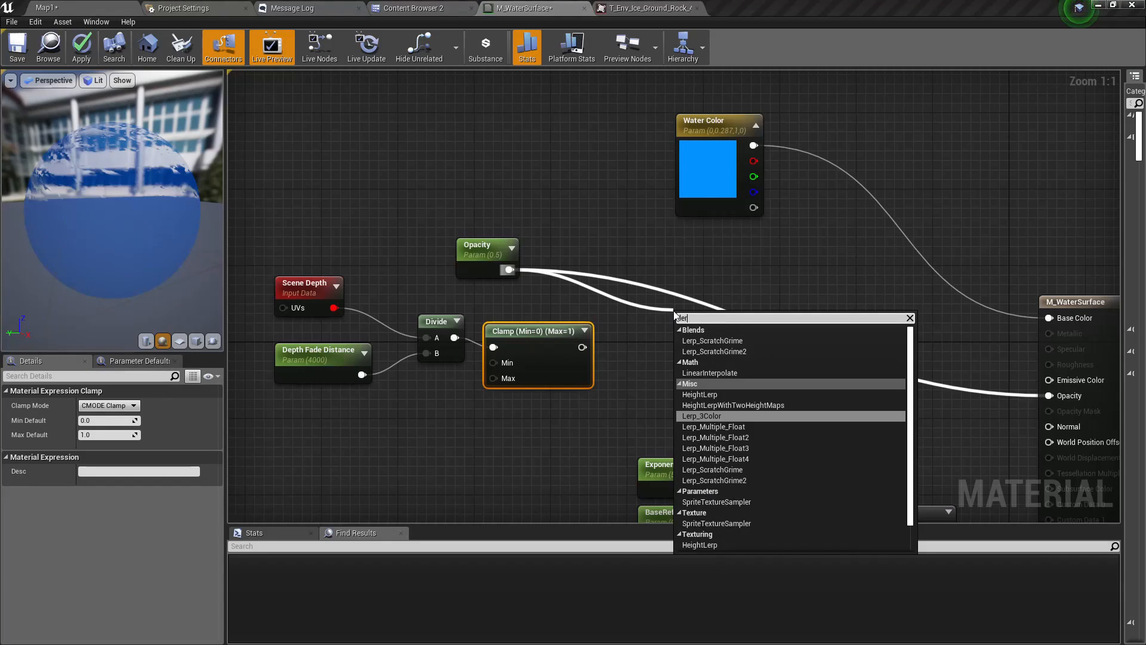
key(Up)
key(Up)
key(Up)
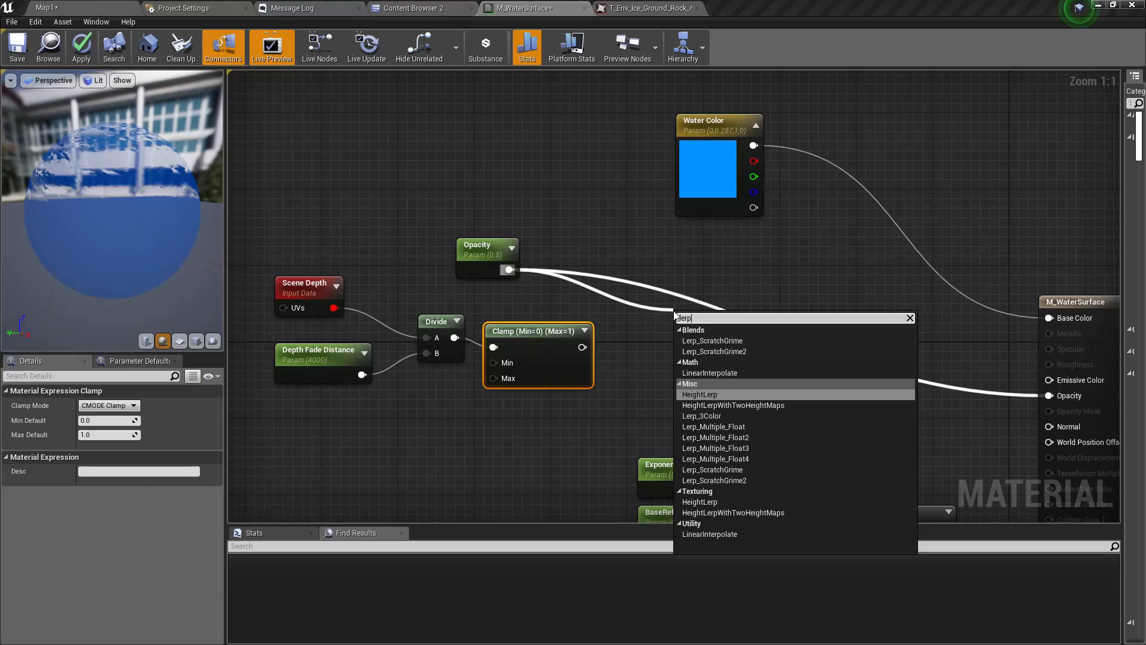
key(Return)
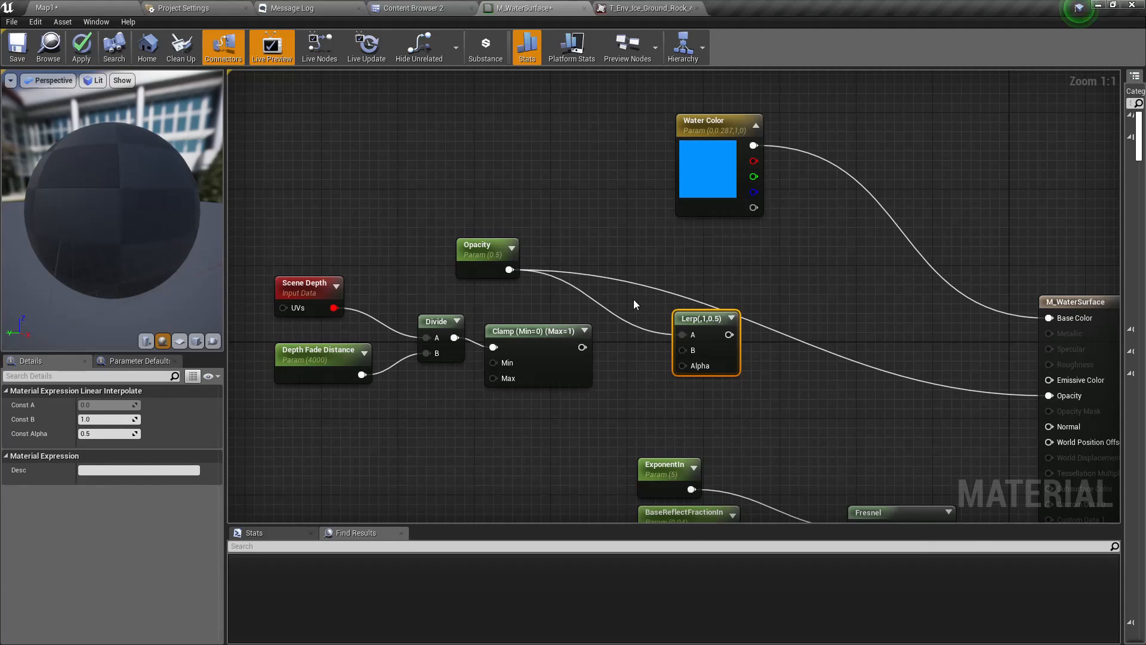
drag(725, 335, 1059, 395)
drag(704, 327, 715, 302)
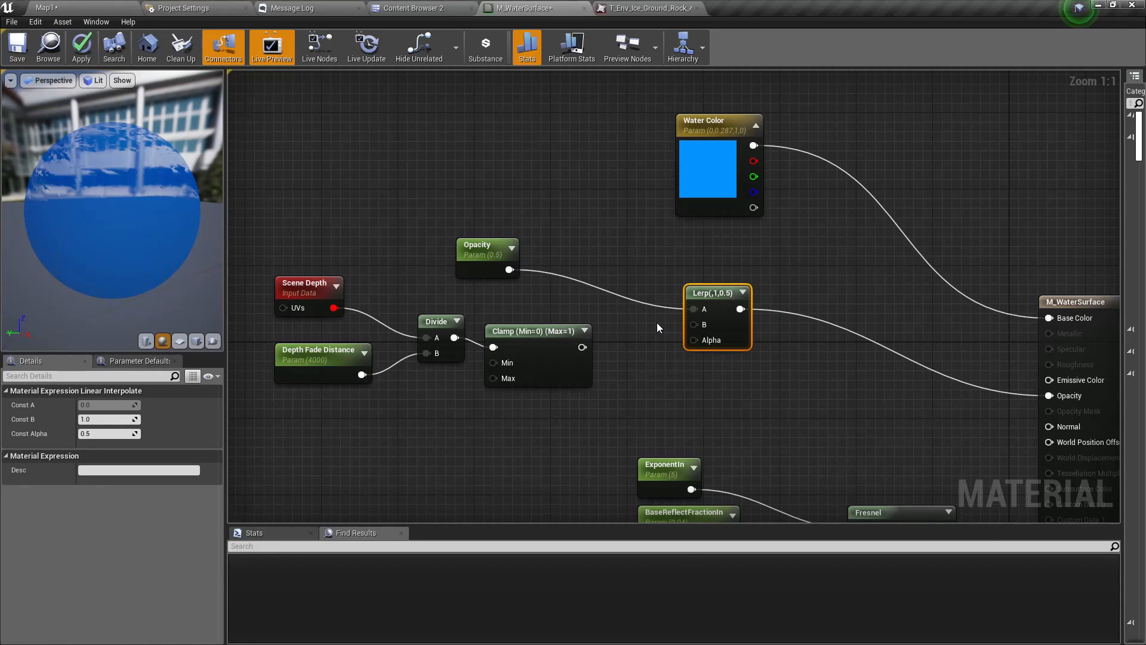
Rename the Opacity parameter feeding the Lerp node's A input to Opacity Min
right_click(694, 325)
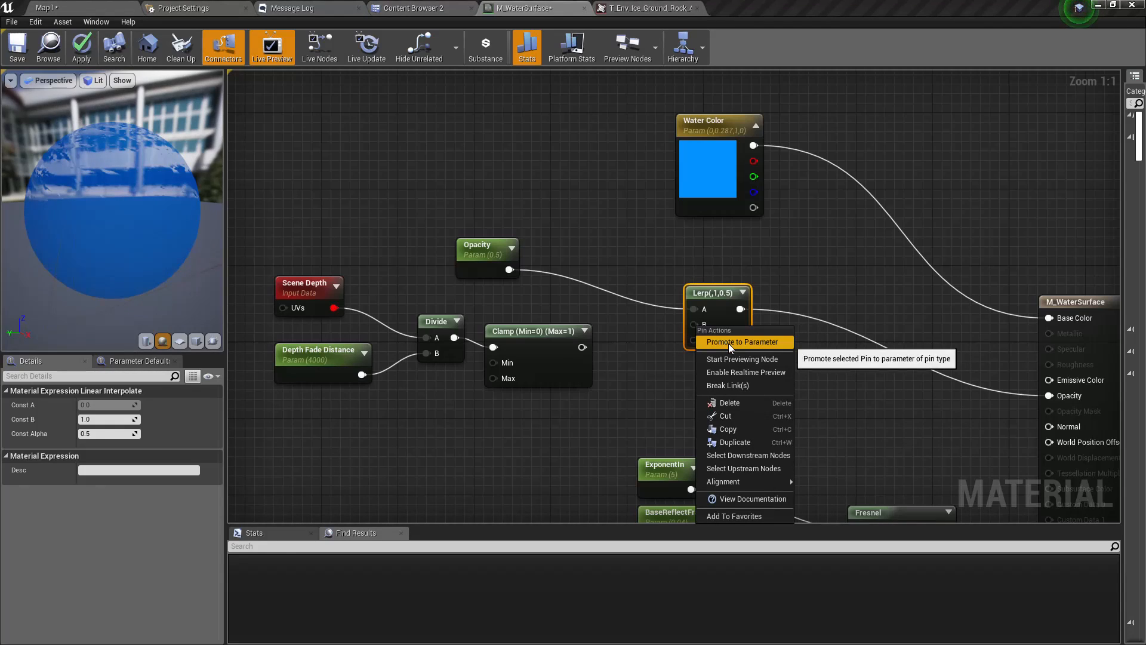
click(478, 247)
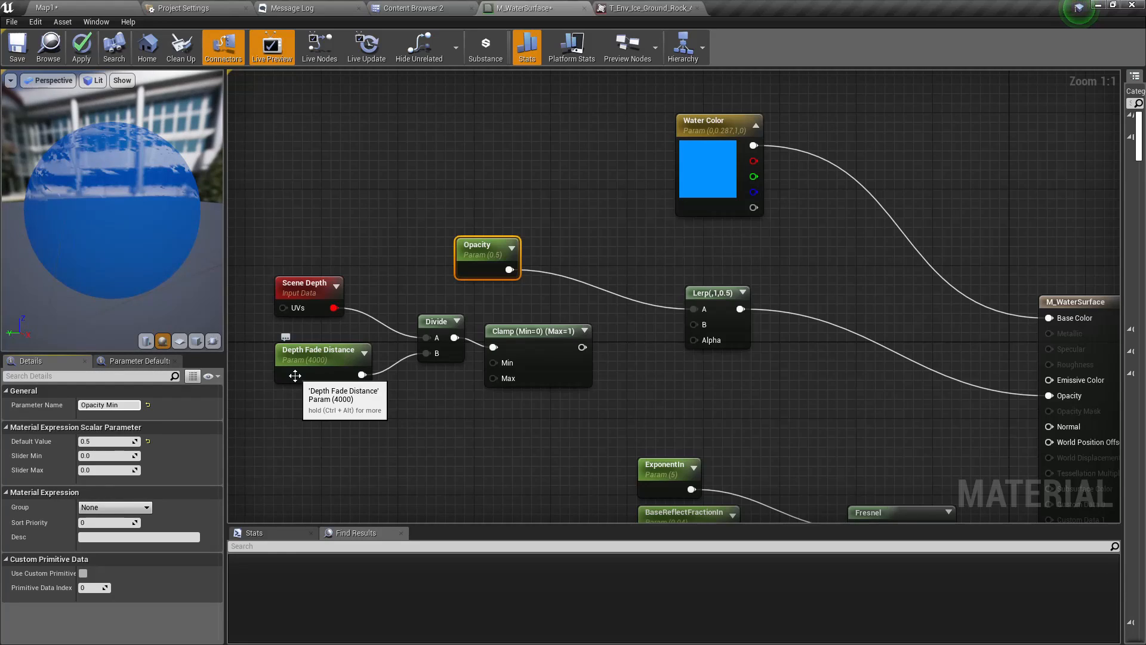
key(Return)
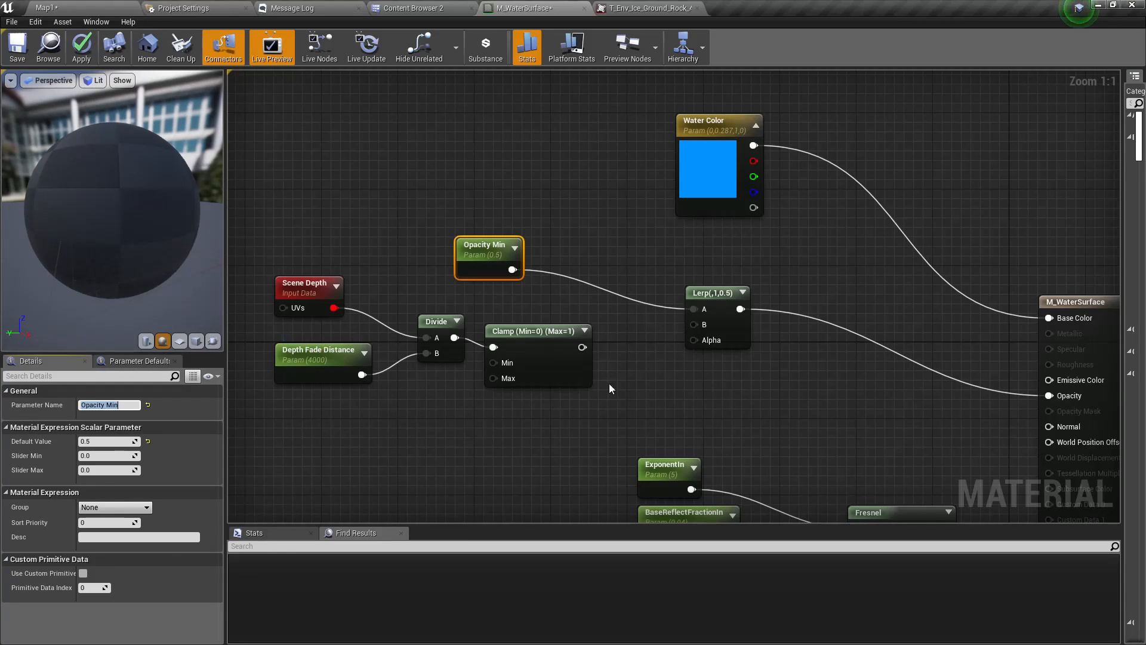
Promote the Lerp node's B input to a parameter named Opacity Max with a default value of 1
right_click(702, 327)
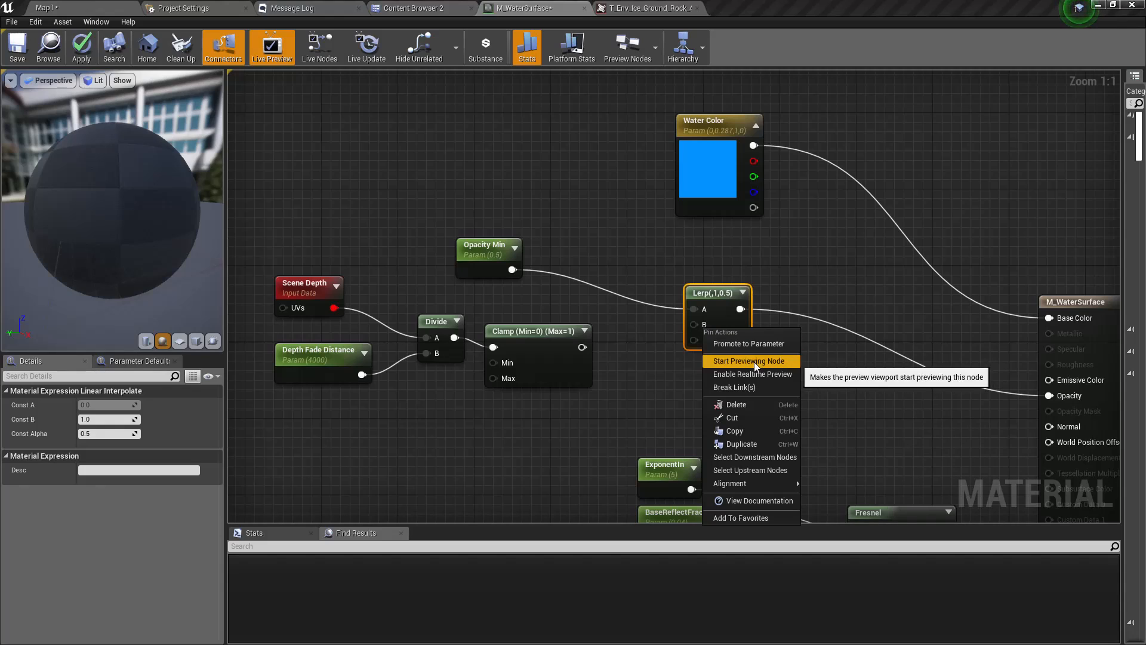
click(741, 343)
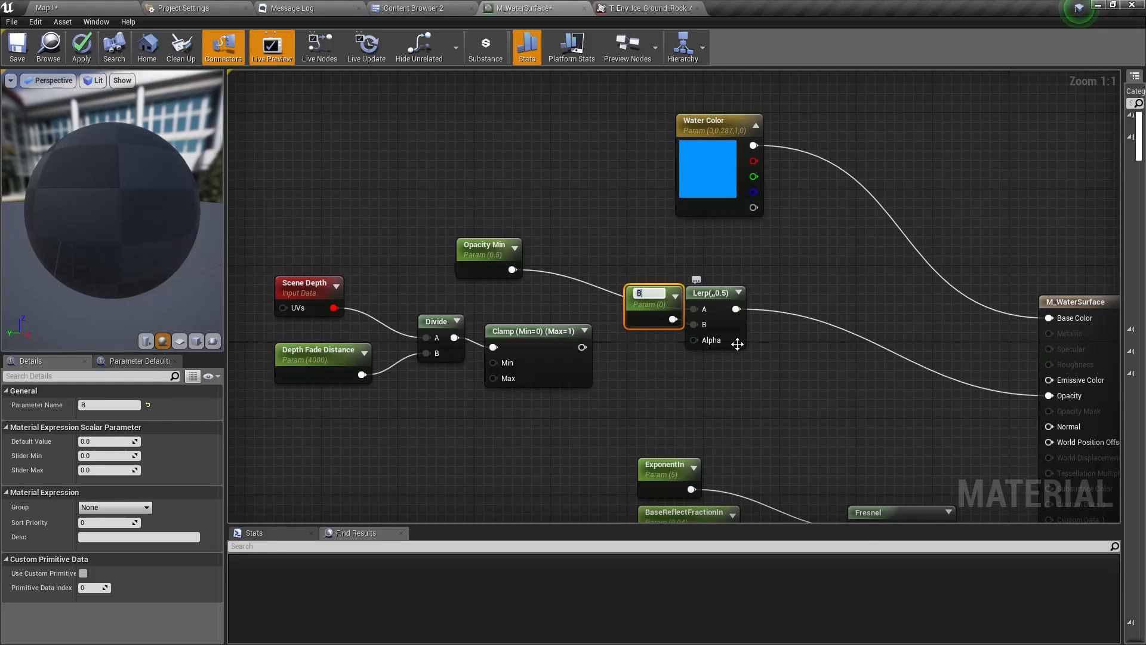
text(Opacity Max)
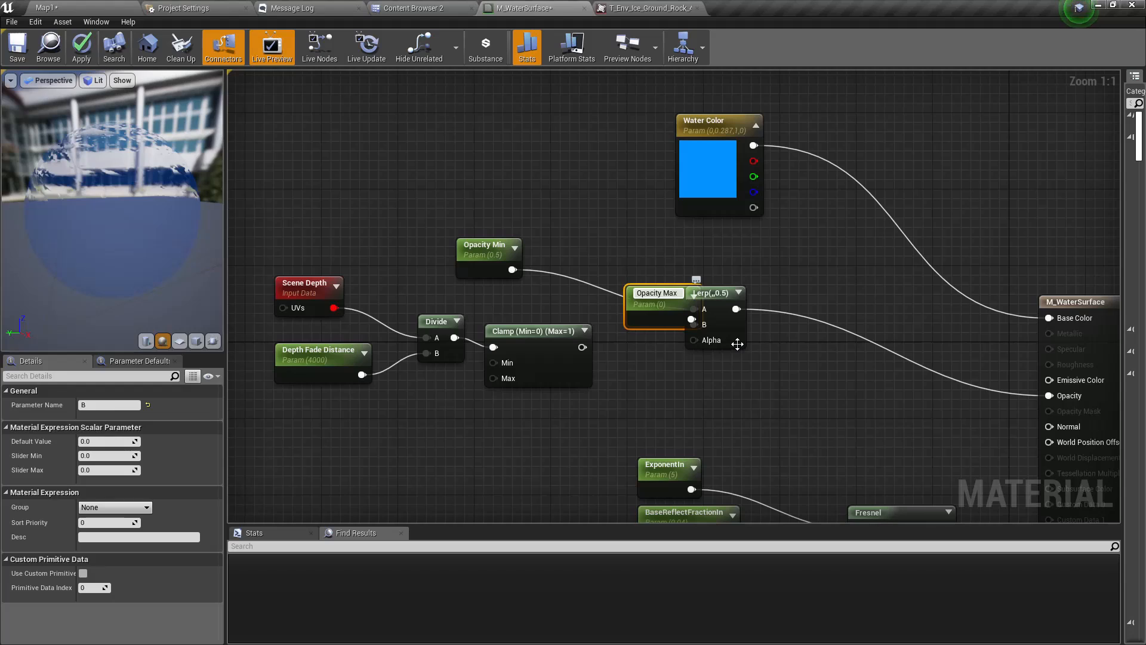
key(Return)
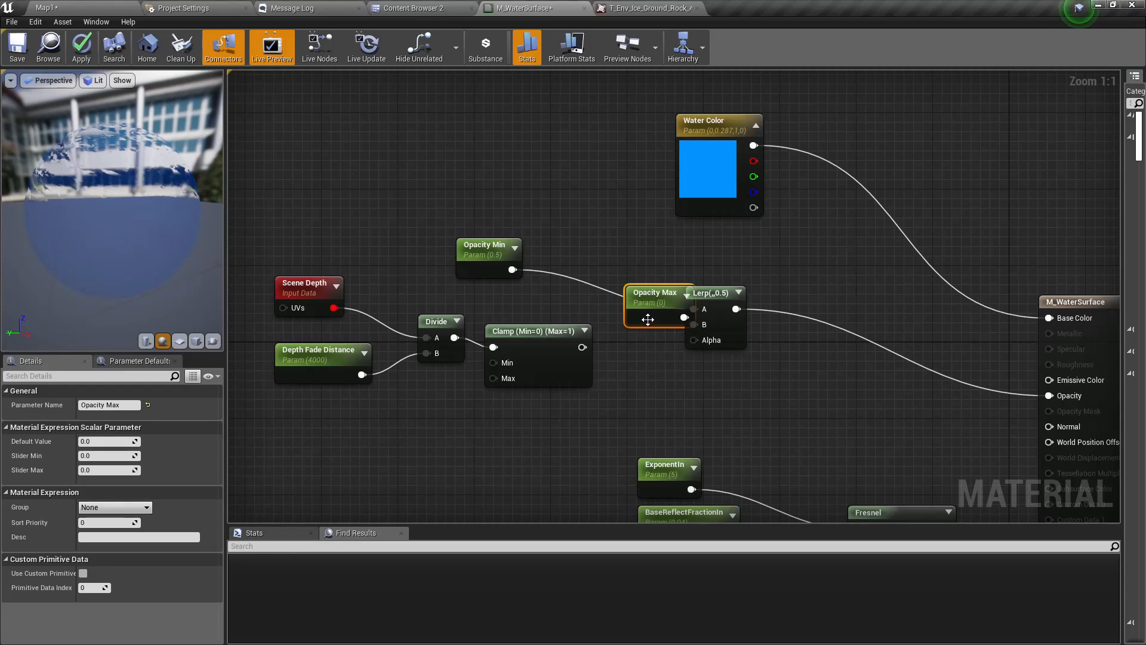
click(113, 441)
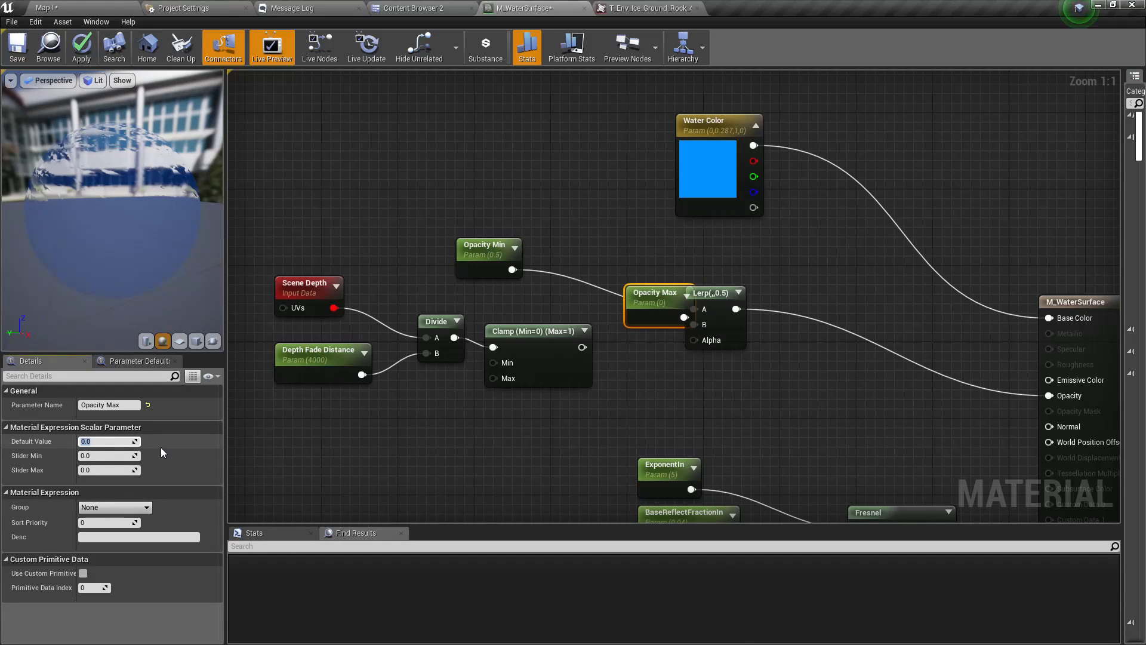
text(1)
key(Return)
Place Opacity Max below Opacity Min, move both closer to the Lerp node and connect the Clamp output to its Alpha
drag(669, 306, 508, 296)
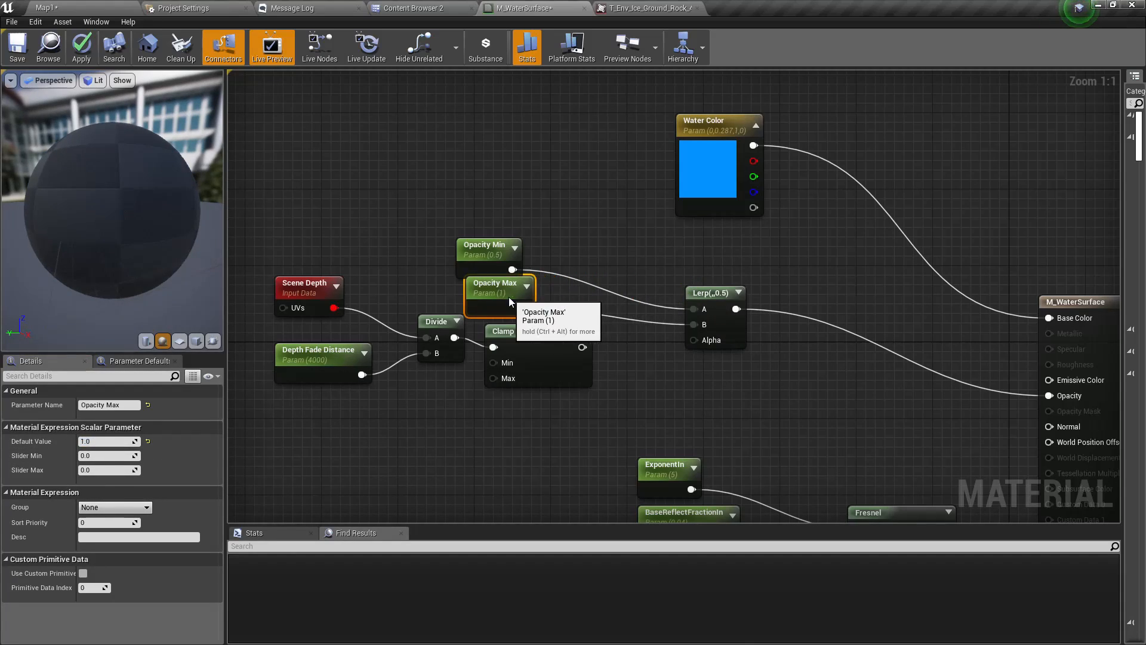
drag(429, 242, 588, 283)
right_drag(680, 382, 646, 377)
drag(549, 343, 679, 338)
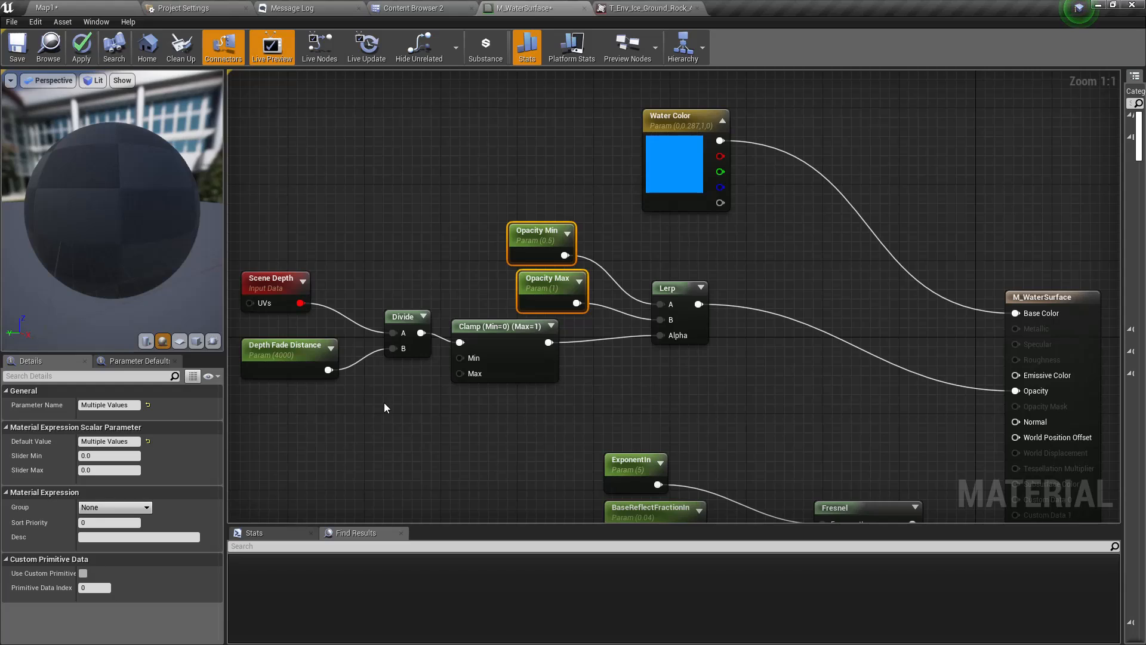
Apply the M_WaterSurface changes and inspect the lake's water from the shore in the Map1 level
click(85, 37)
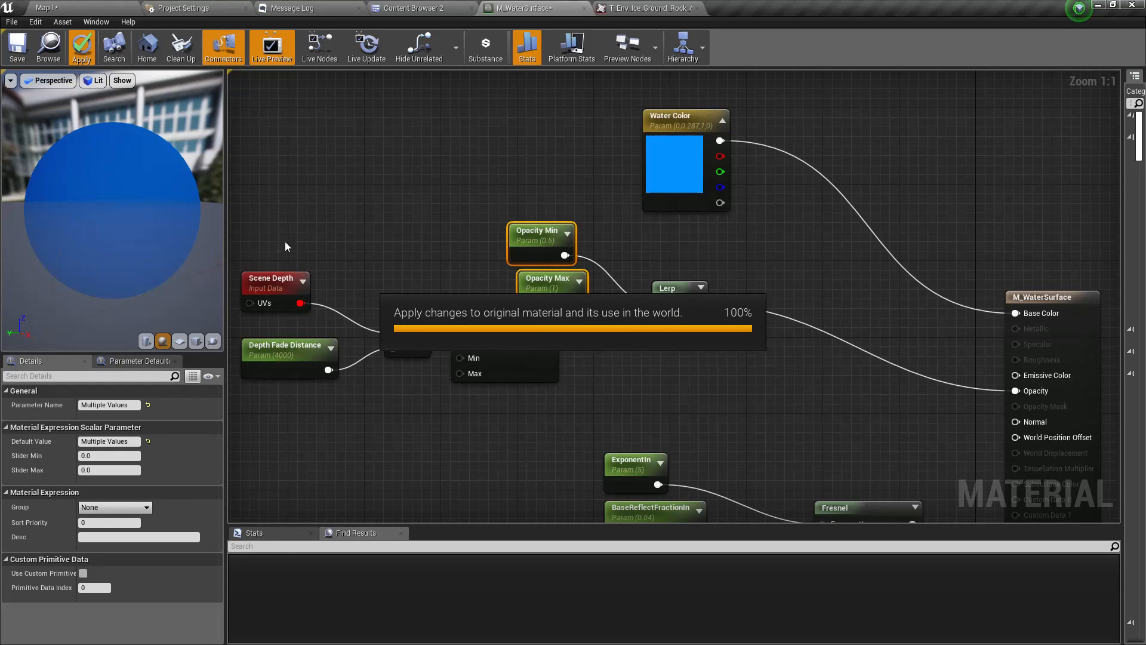
right_drag(404, 217, 472, 230)
click(66, 8)
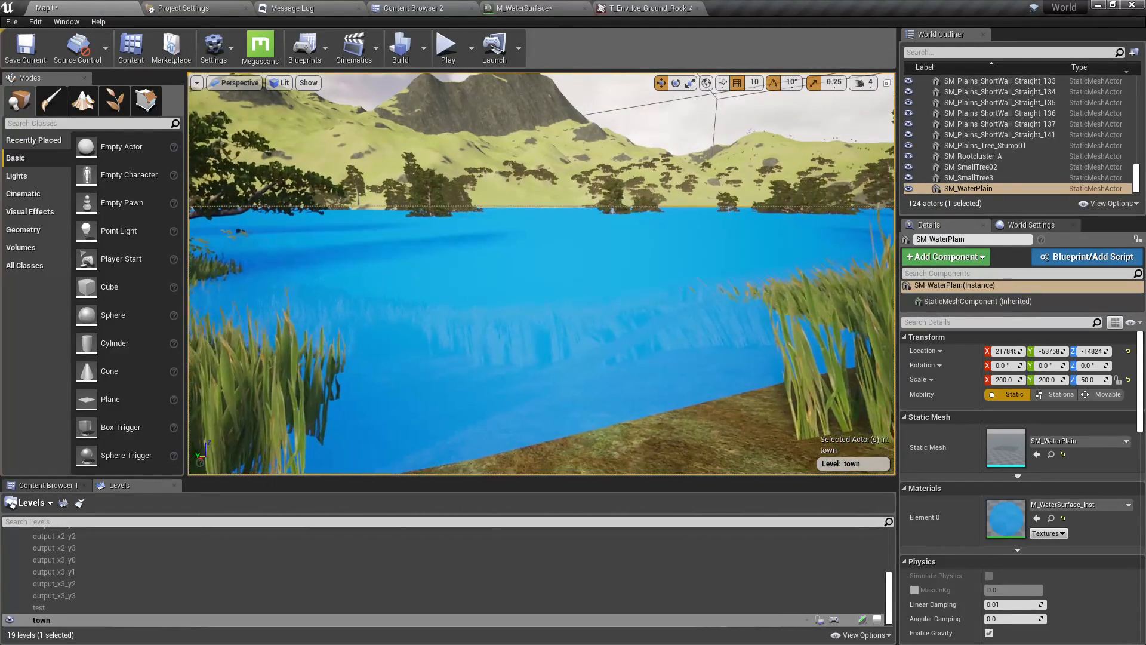
right_drag(554, 308, 612, 315)
right_drag(533, 354, 460, 354)
right_drag(571, 319, 590, 250)
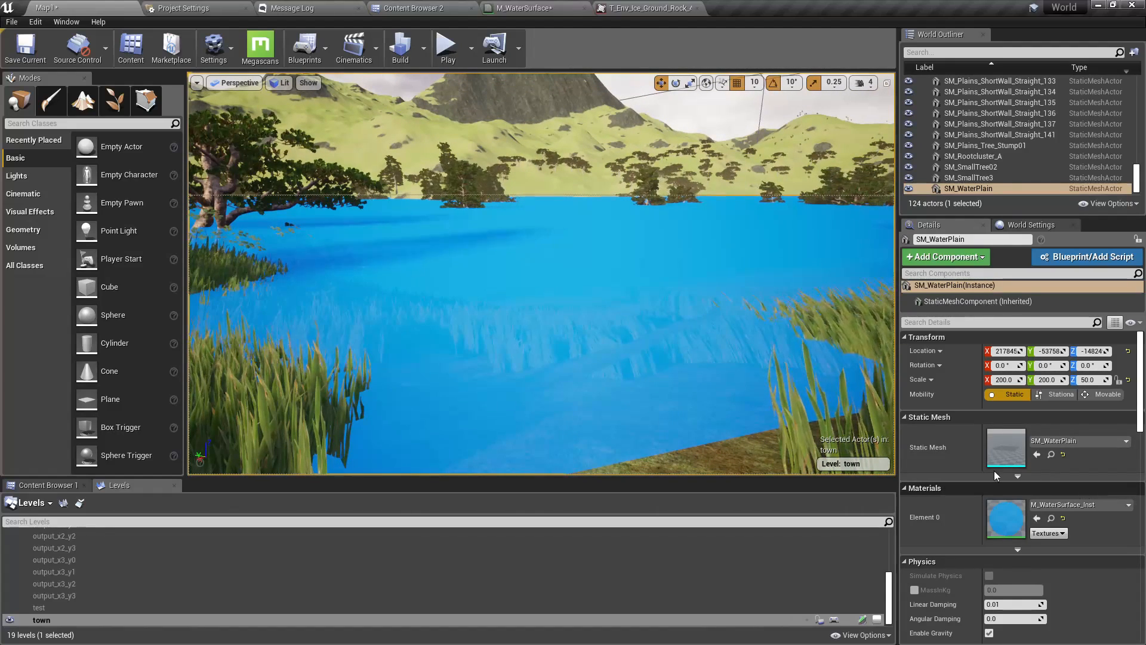
In the M_WaterSurface_Inst material instance, enable the Opacity Max override and set Opacity Min to about 0.67
right_drag(601, 365, 611, 371)
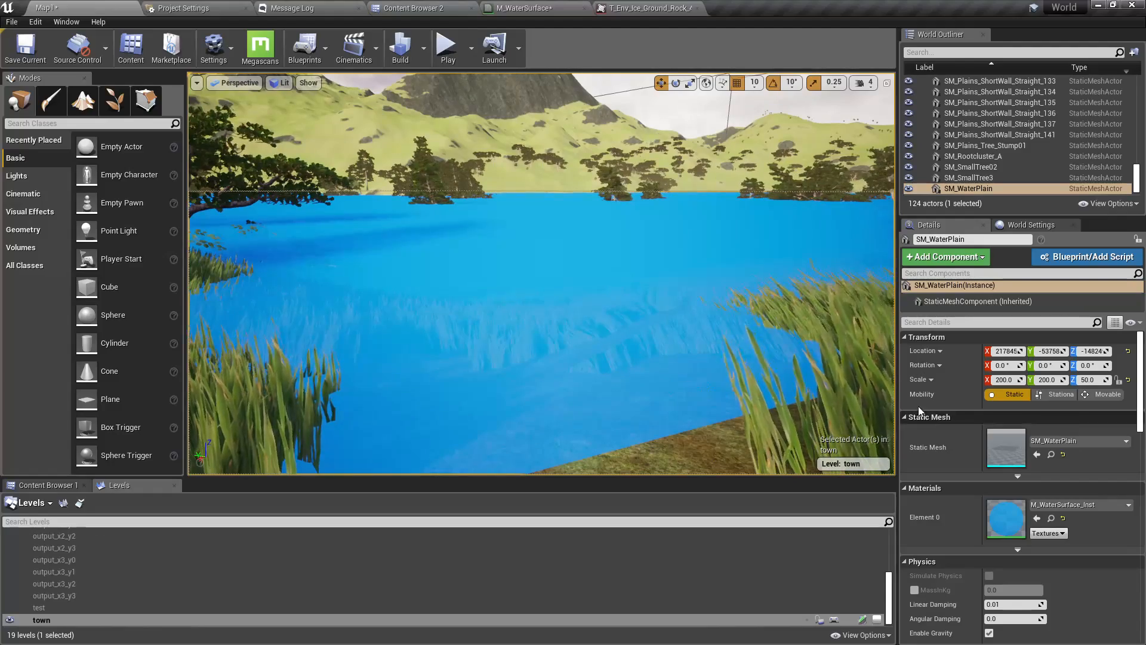
drag(382, 642, 810, 230)
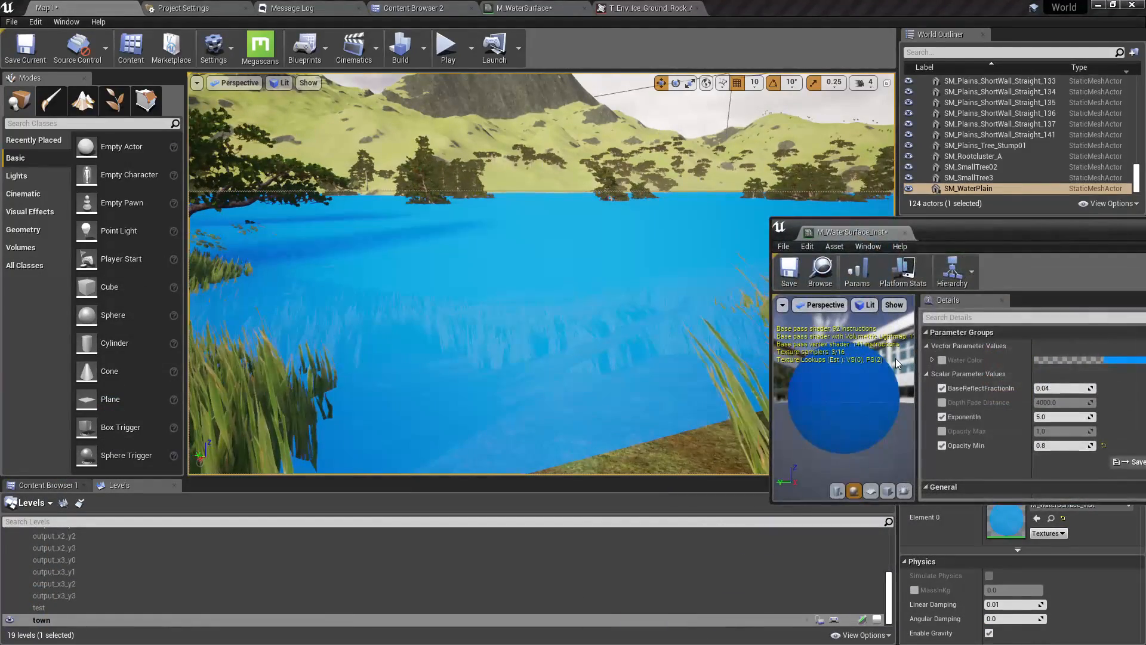
click(943, 431)
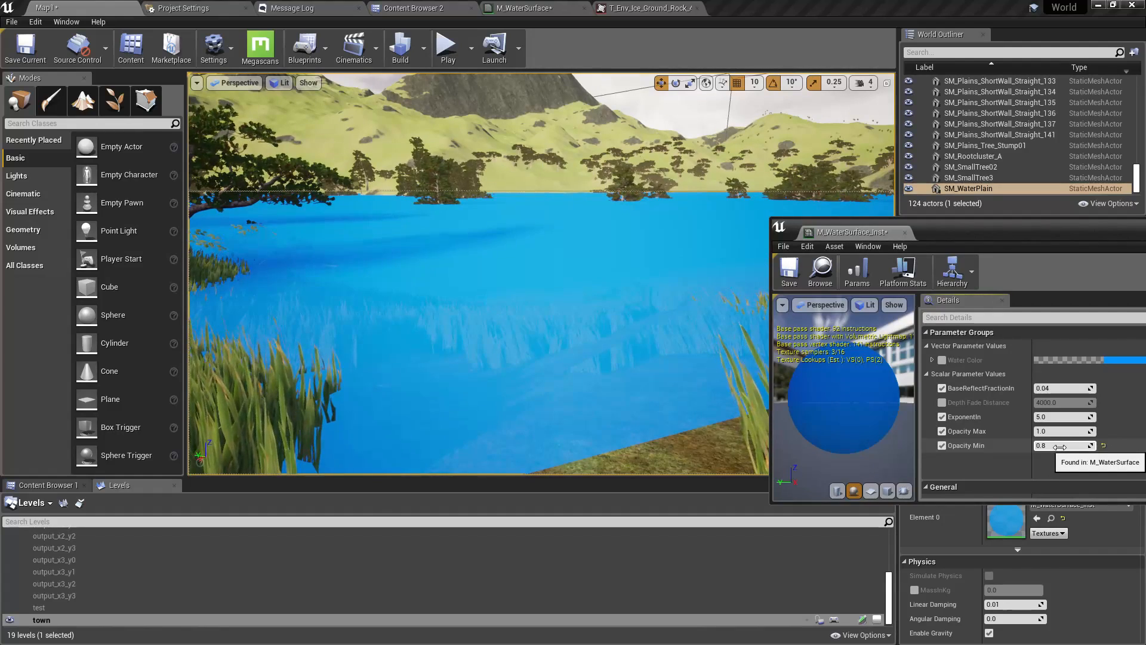
mouse_move(1060, 446)
mouse_down()
mouse_move(1027, 447)
mouse_move(1049, 447)
mouse_up()
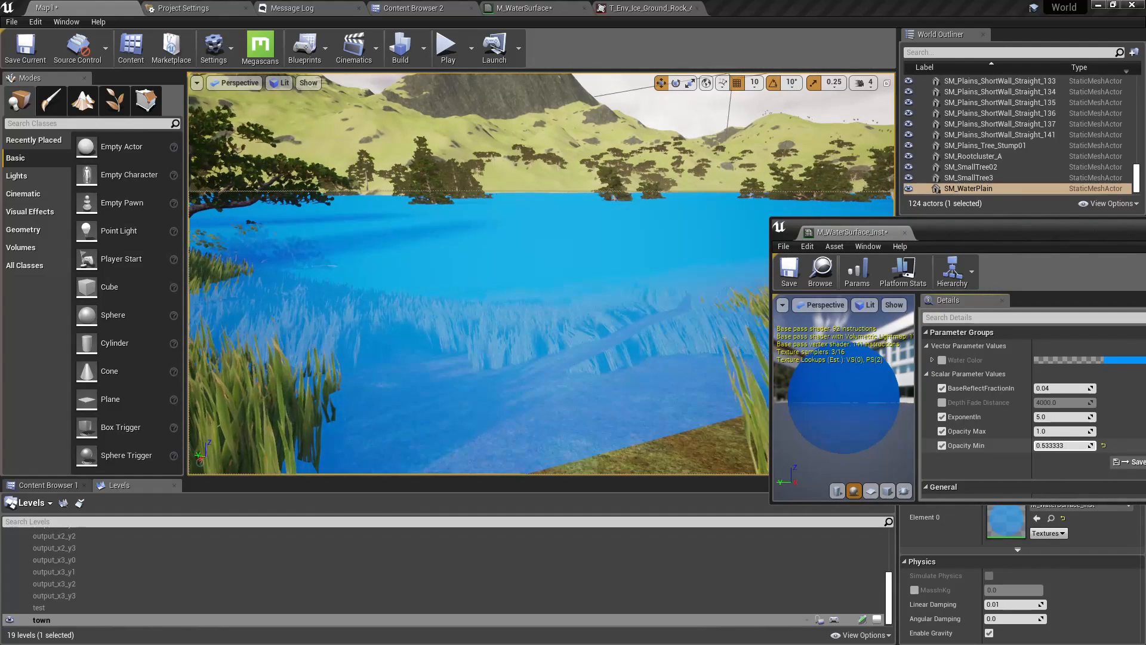
drag(1051, 447, 1053, 446)
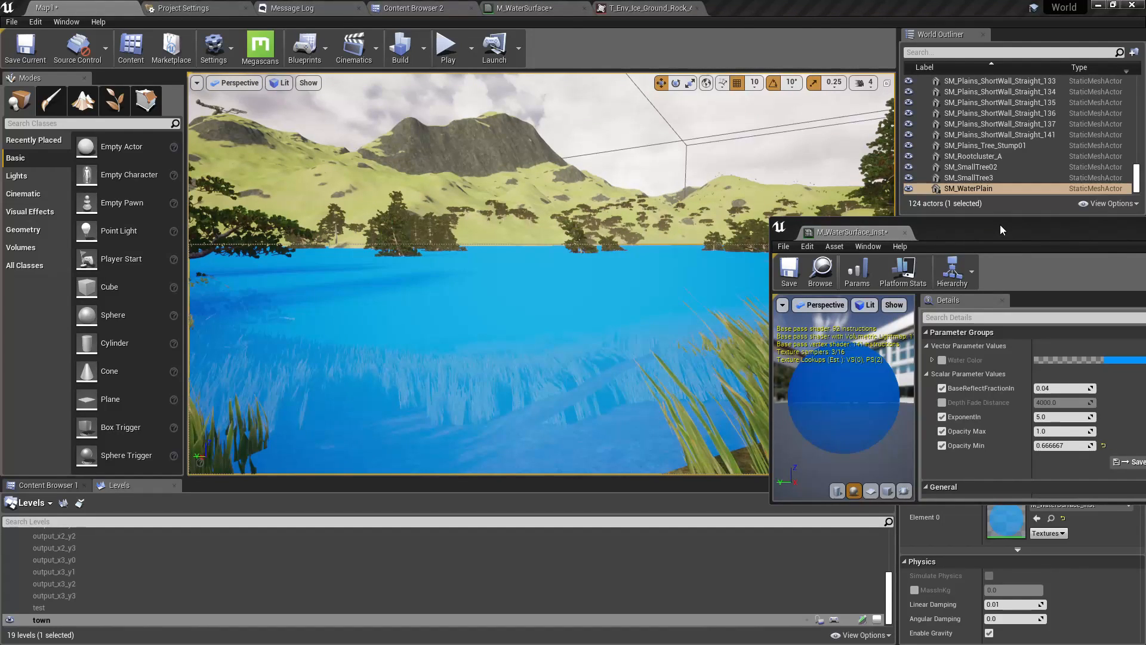
Enable the Water Color override in M_WaterSurface_Inst and change it to a darker, muted grey-blue with a value of about 0.33
drag(1000, 238, 977, 232)
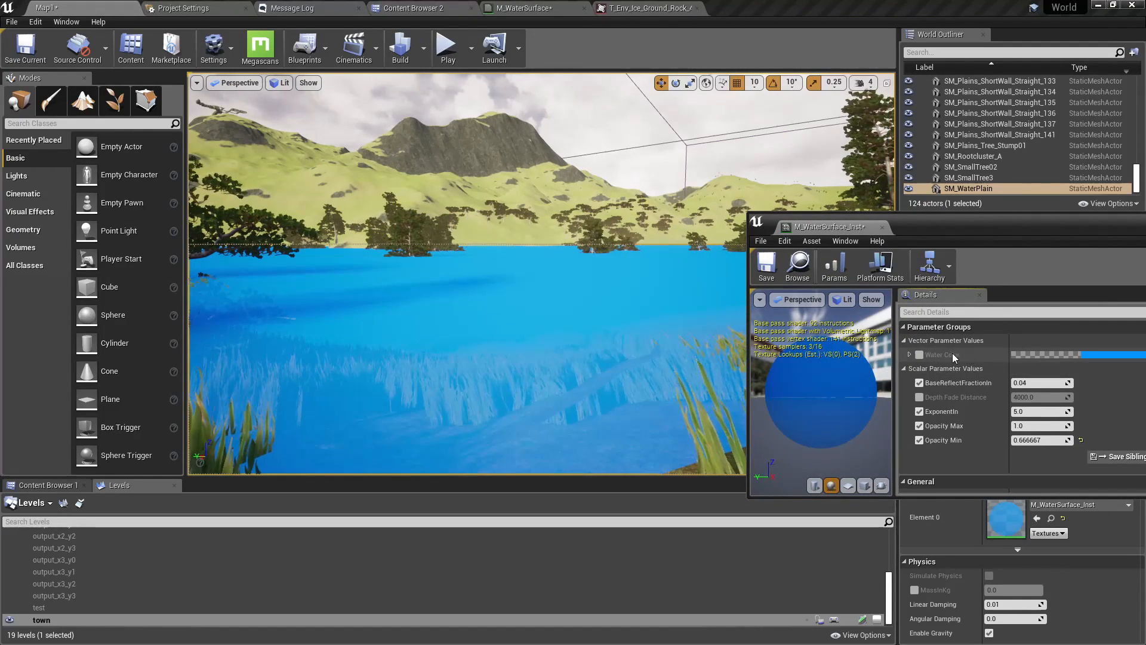
click(920, 355)
click(1086, 354)
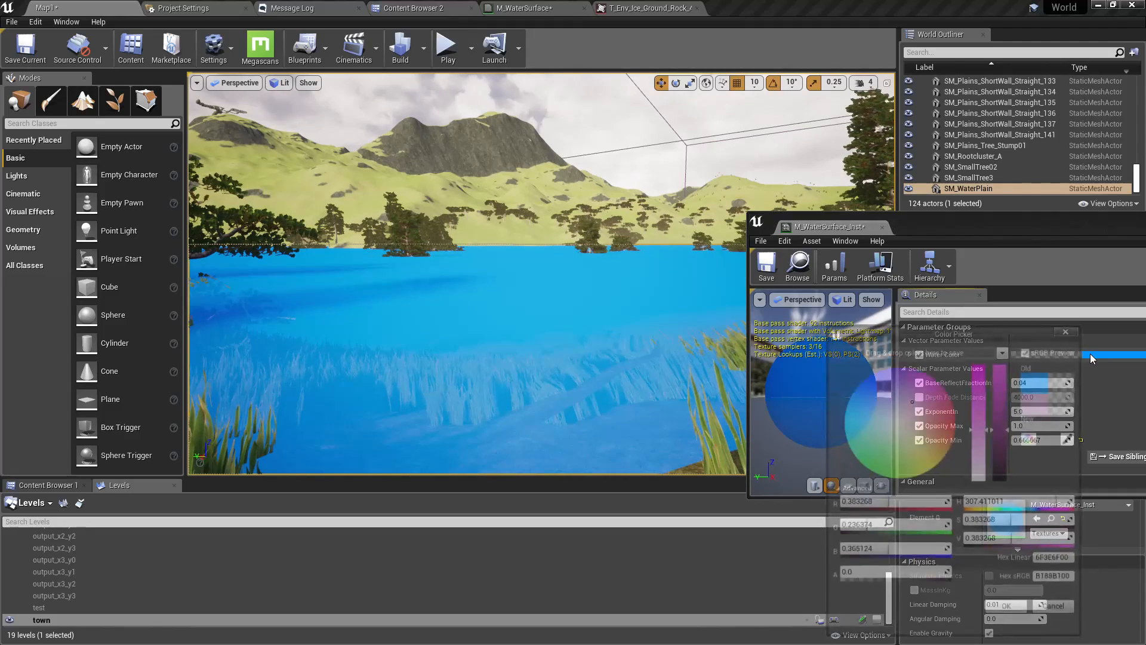
click(897, 420)
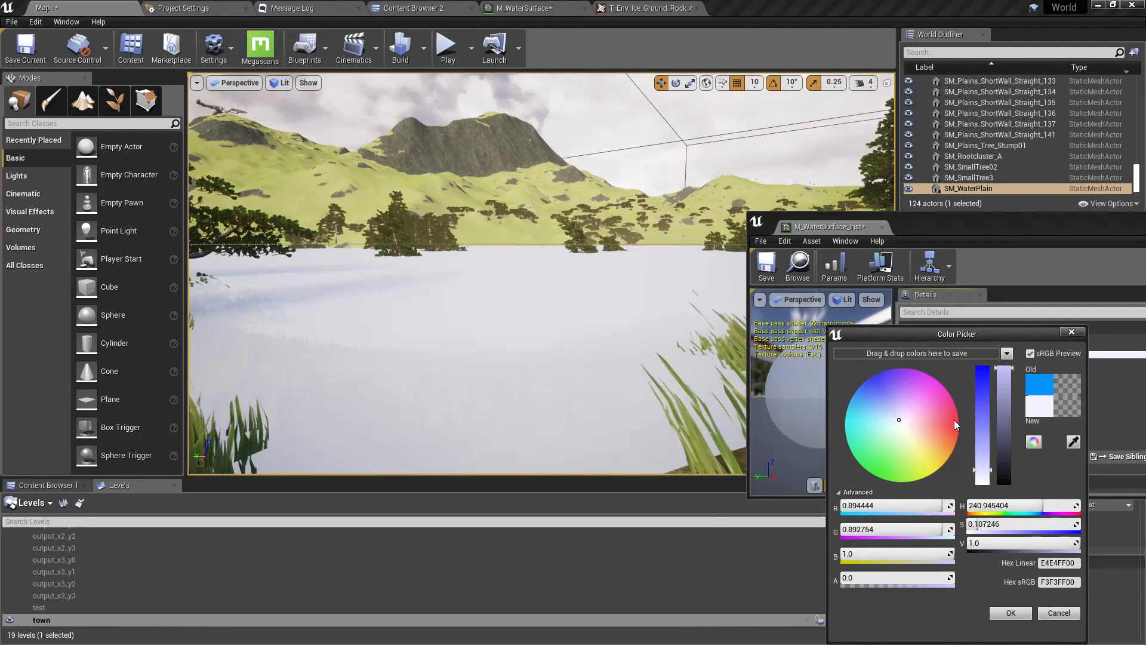
click(1006, 446)
click(889, 403)
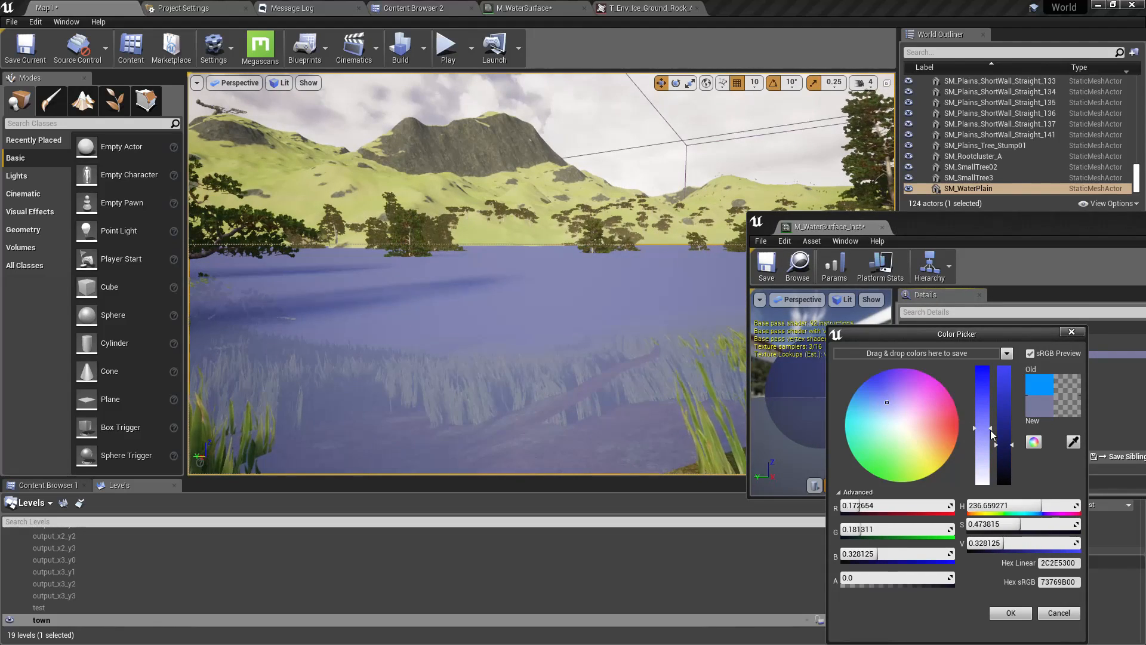
click(891, 413)
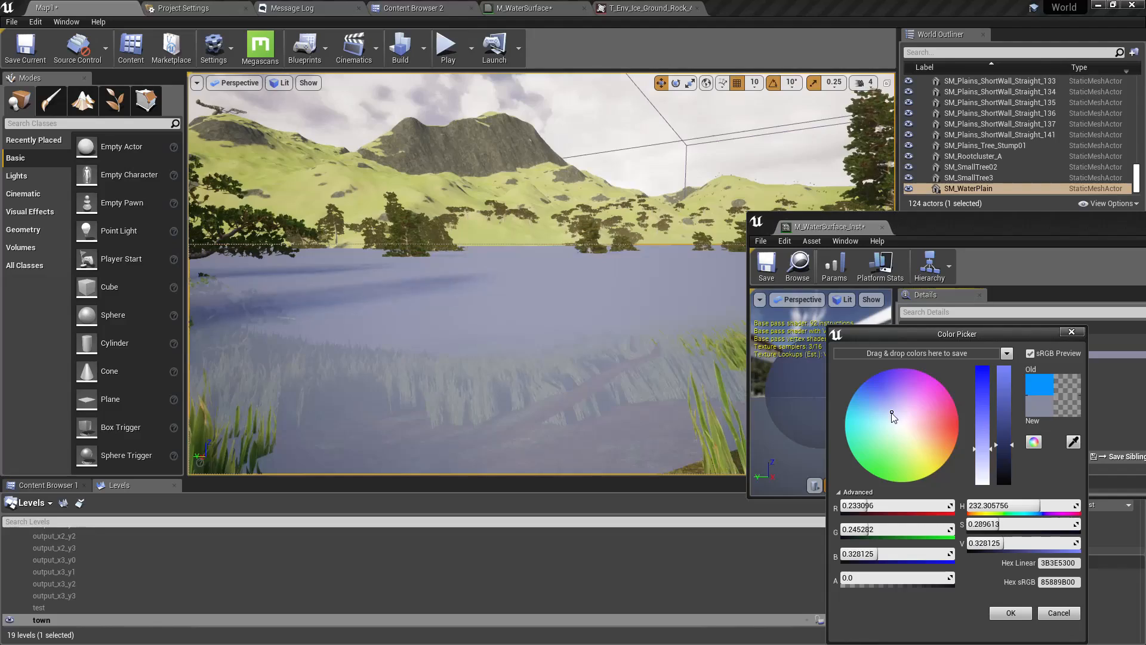
drag(894, 417, 891, 421)
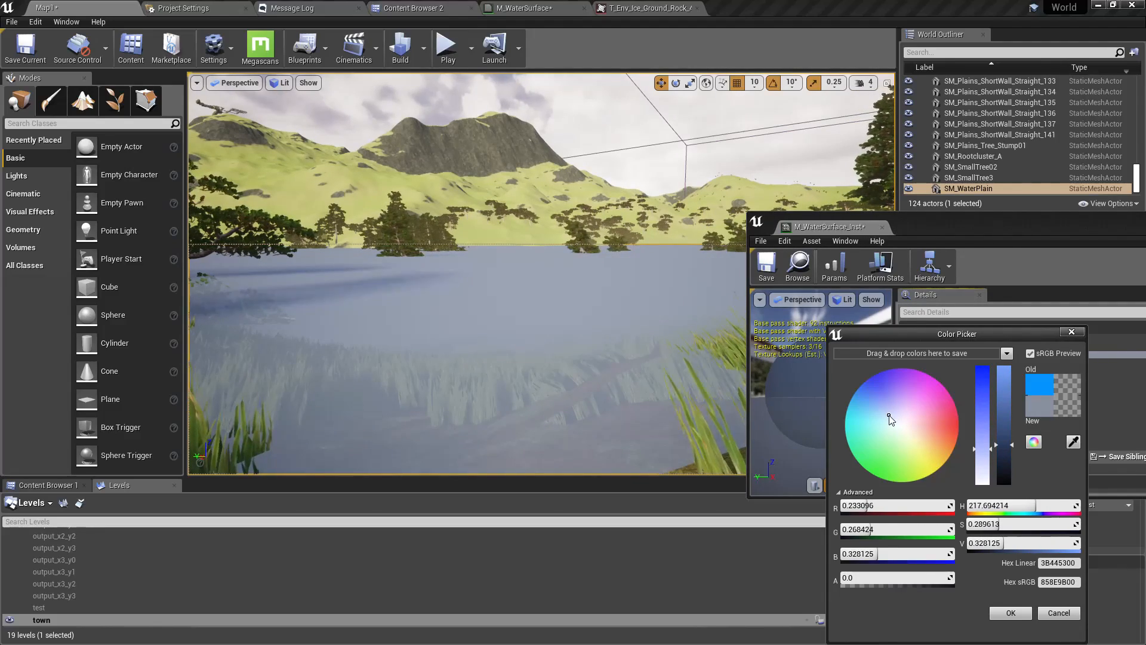
Refine the Water Color to a muted blue with hue about 206 and saturation about 0.48, accept it and close the instance editor
right_drag(519, 298, 531, 323)
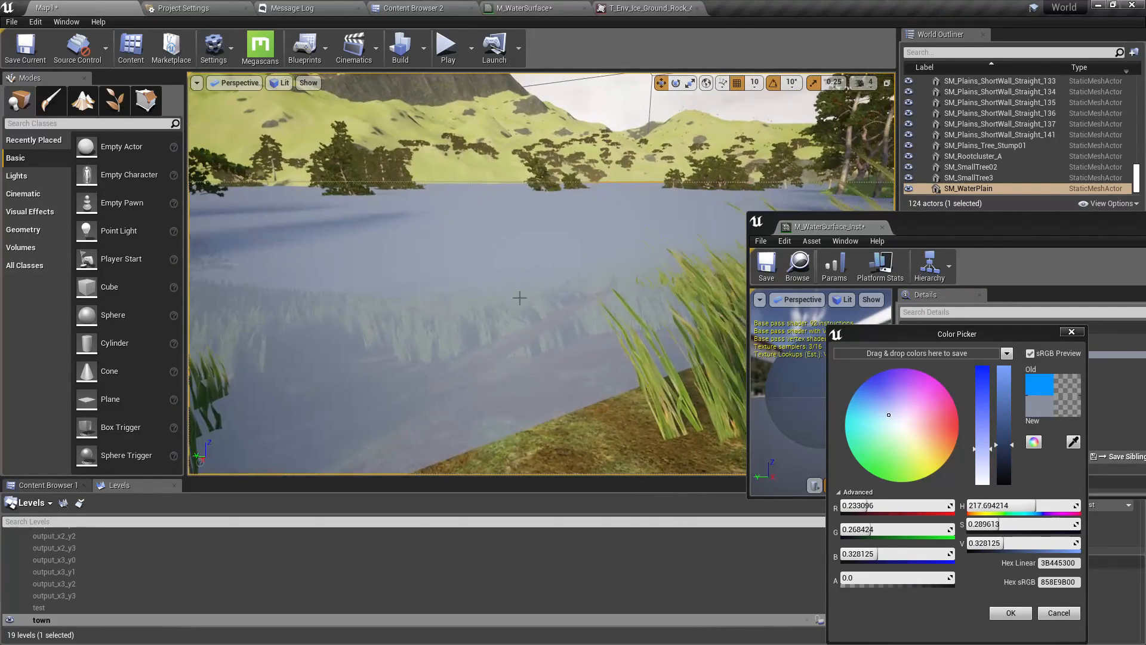
click(903, 409)
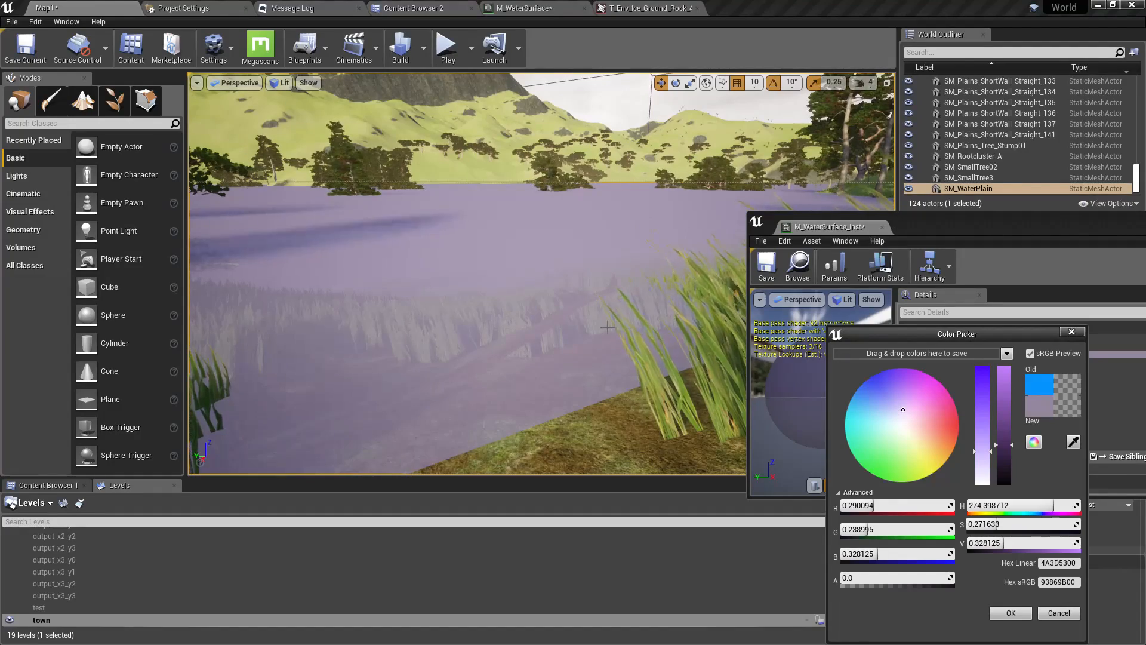
right_drag(713, 354, 664, 342)
click(888, 421)
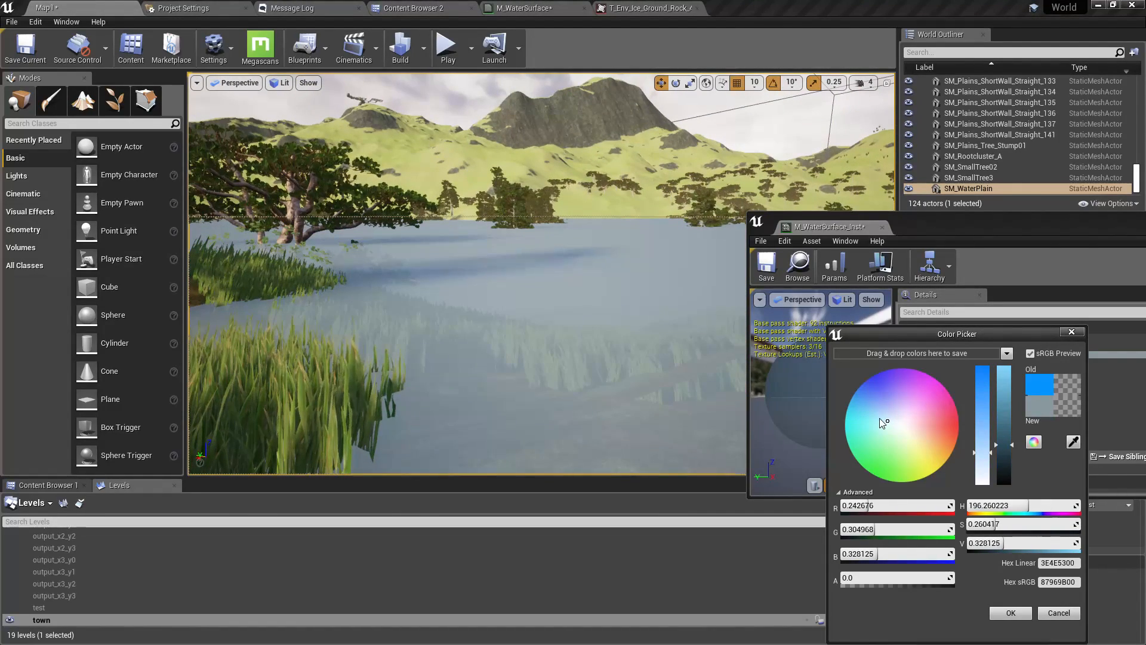
right_drag(552, 314, 601, 329)
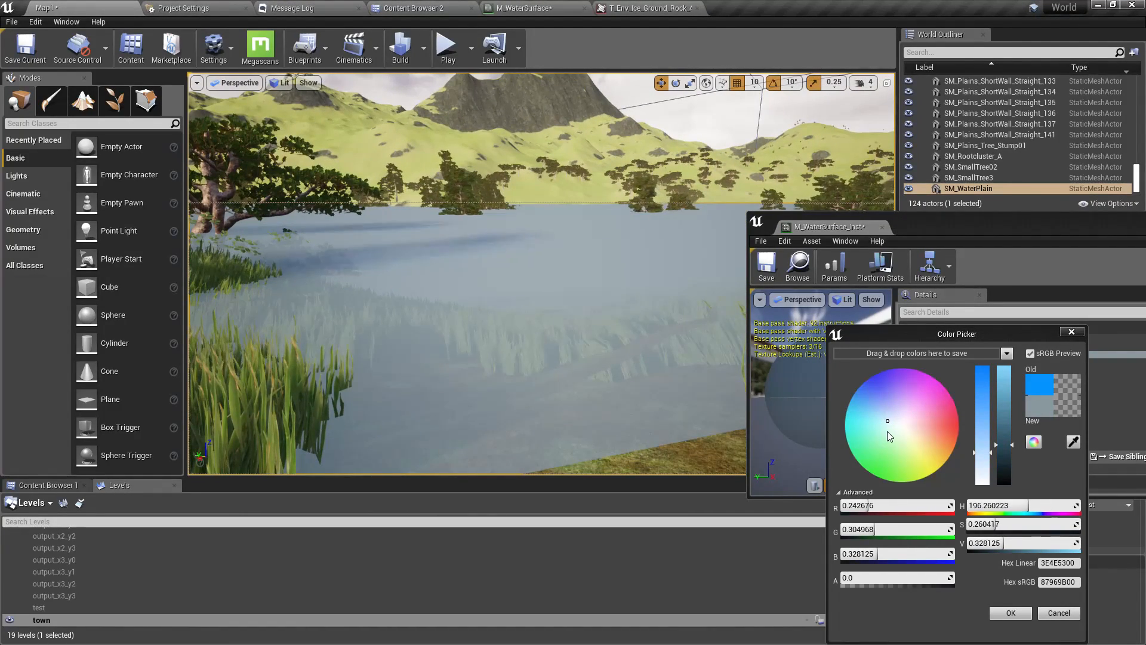
click(887, 431)
drag(874, 424, 878, 413)
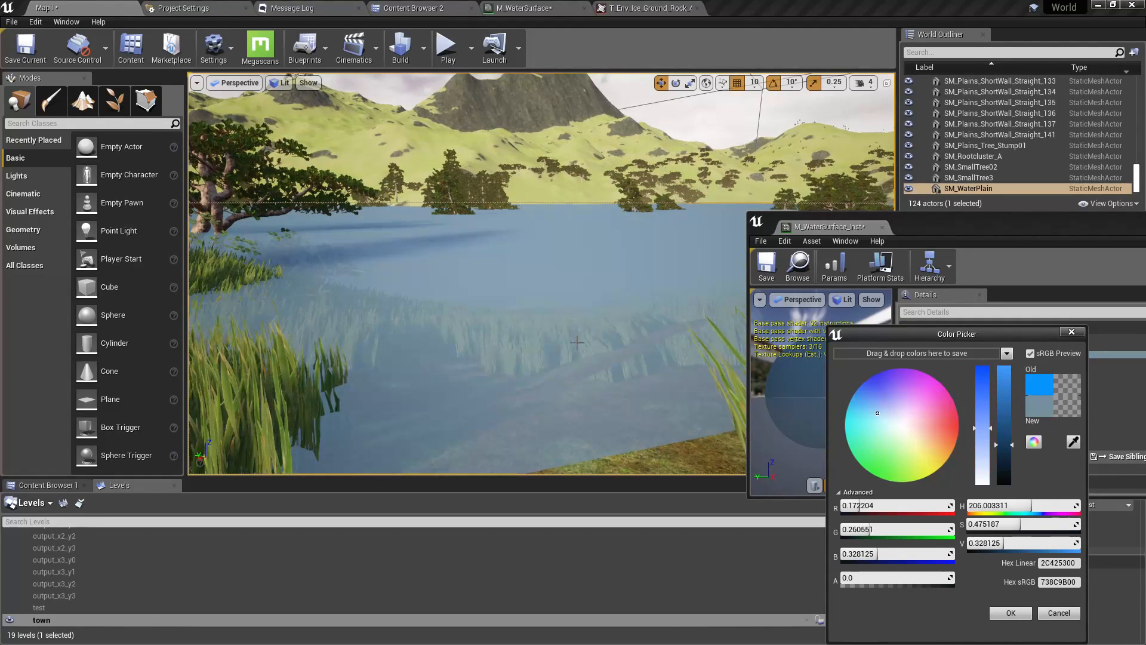
right_drag(603, 310, 644, 306)
click(1011, 613)
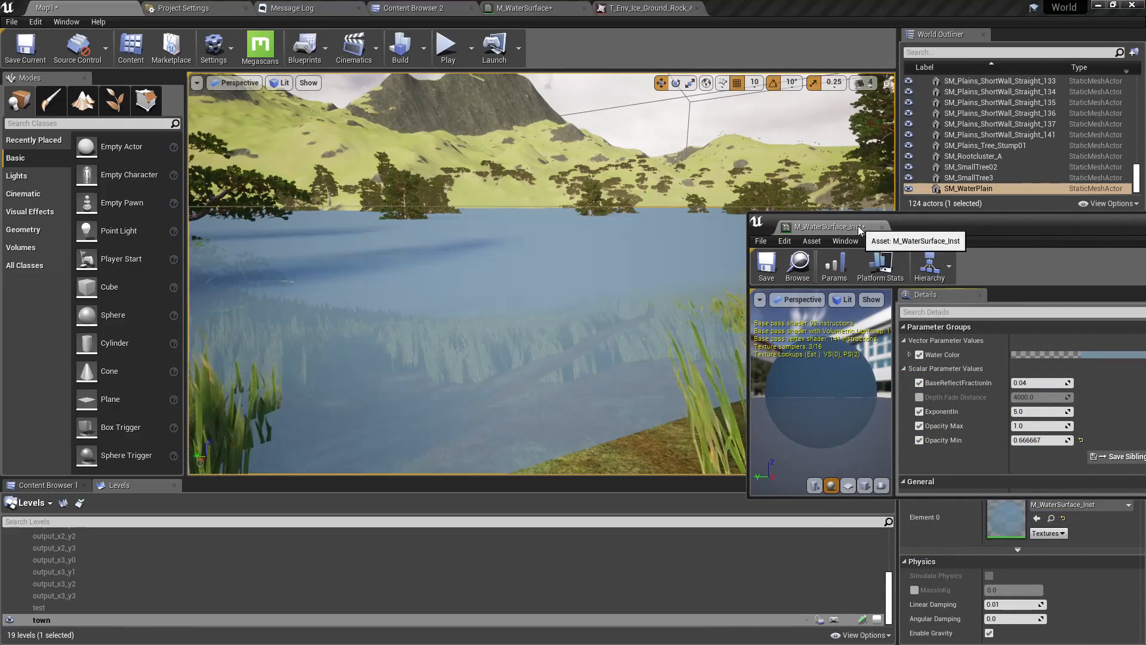
click(882, 226)
Examine the recolored lake water from several points along the shore, including in a full-screen viewport
right_drag(573, 280, 583, 265)
key(a)
key(d)
key(a)
key(a)
key(d)
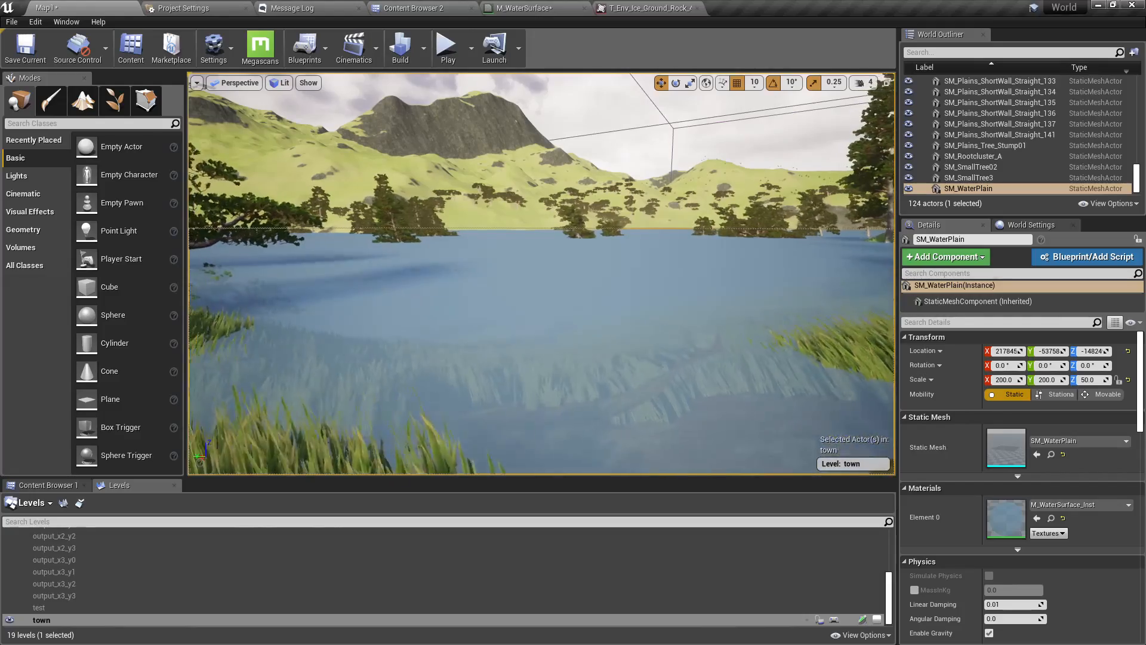
key(a)
key(d)
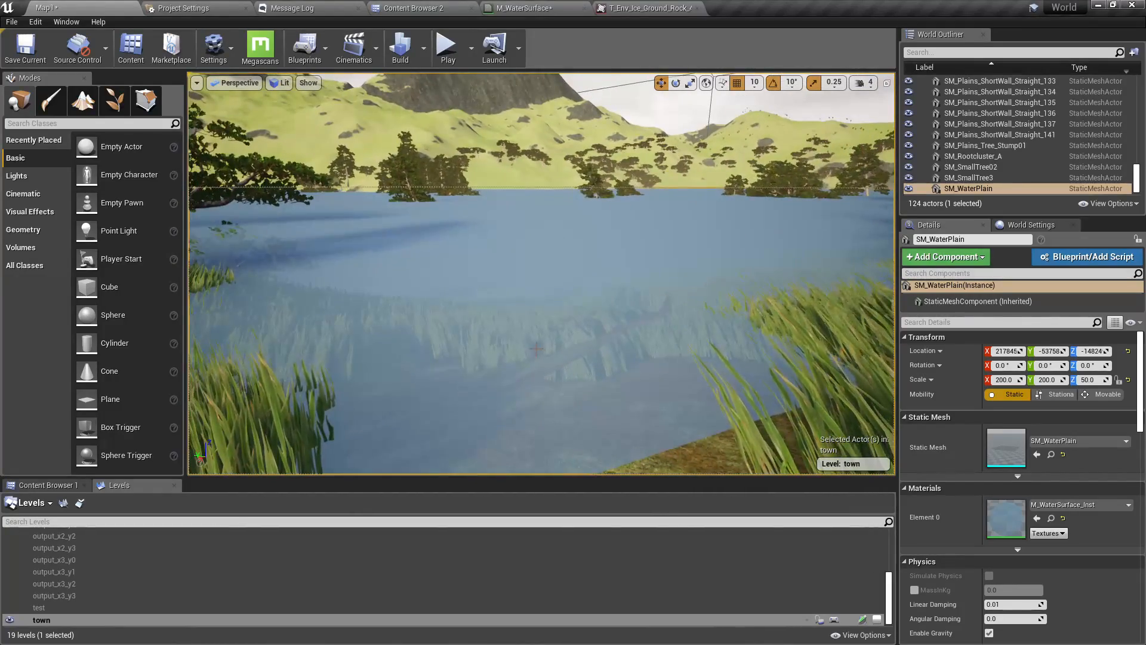
key(F11)
scroll(529, 344, down, 2)
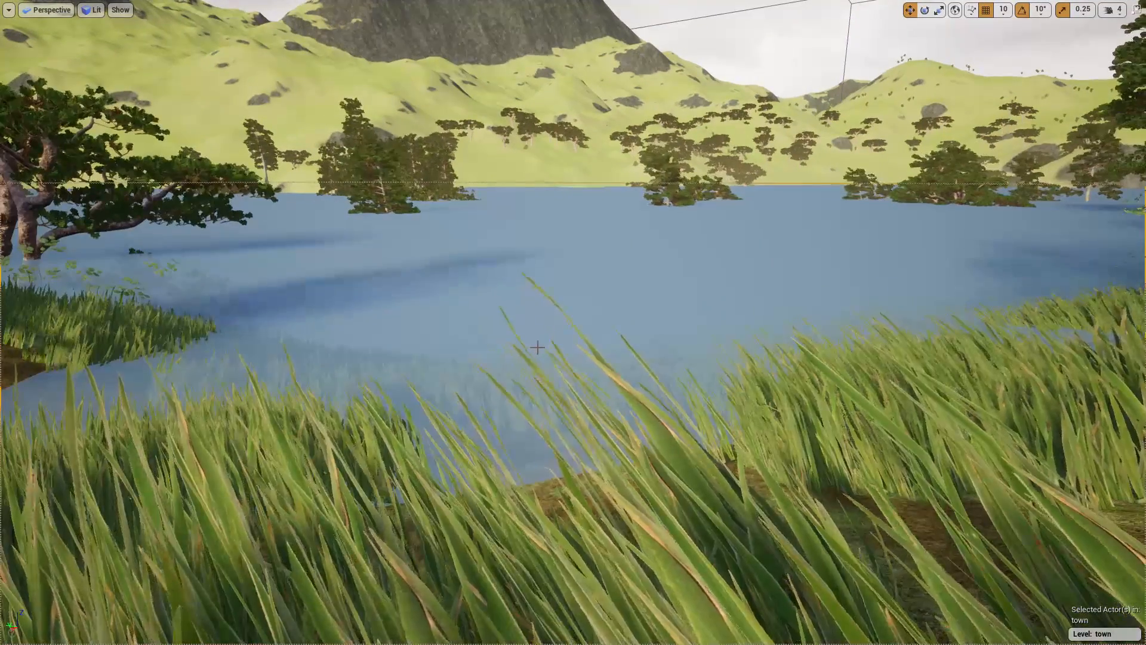
scroll(537, 344, up, 1)
right_drag(543, 340, 603, 340)
key(a)
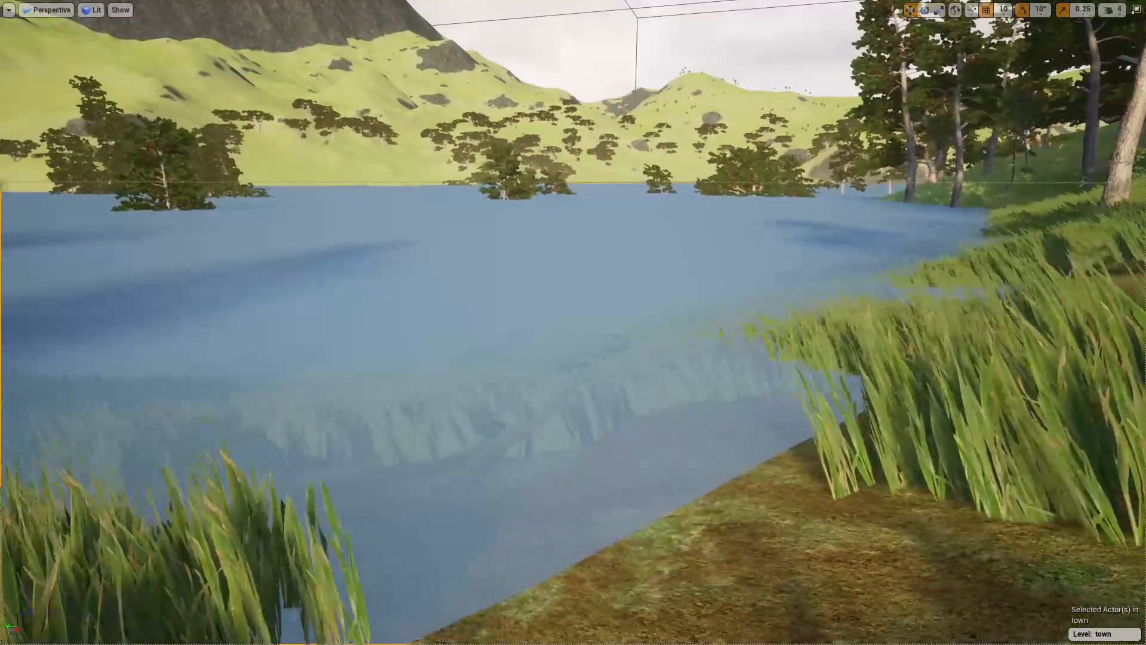
key(d)
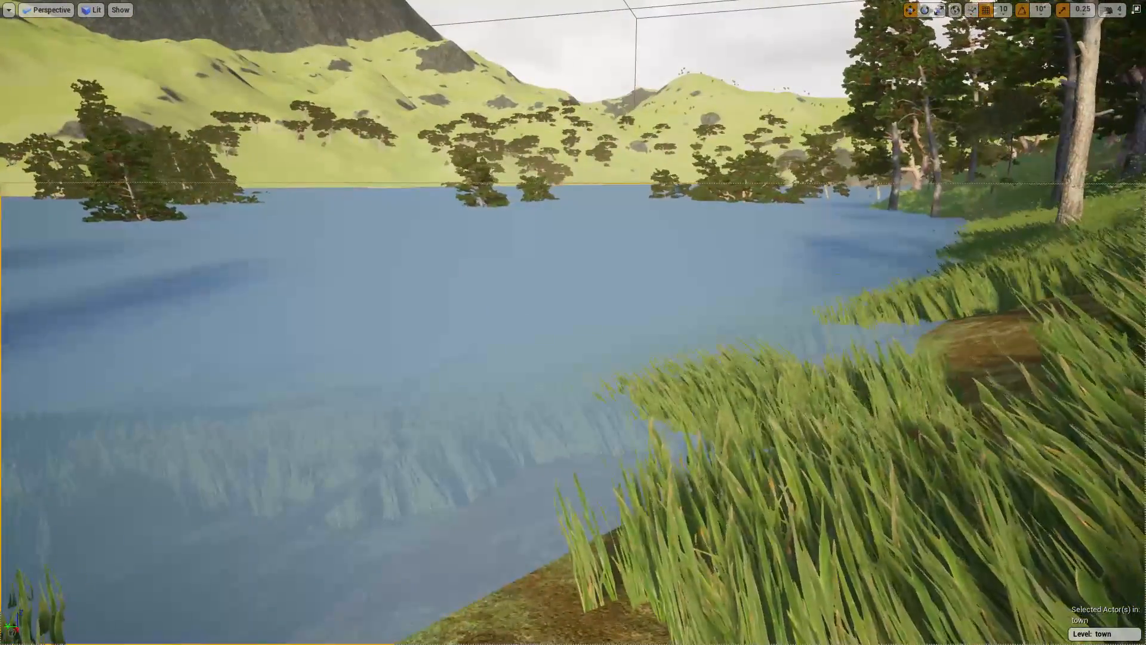
right_drag(603, 341, 508, 339)
key(d)
key(a)
key(s)
key(w)
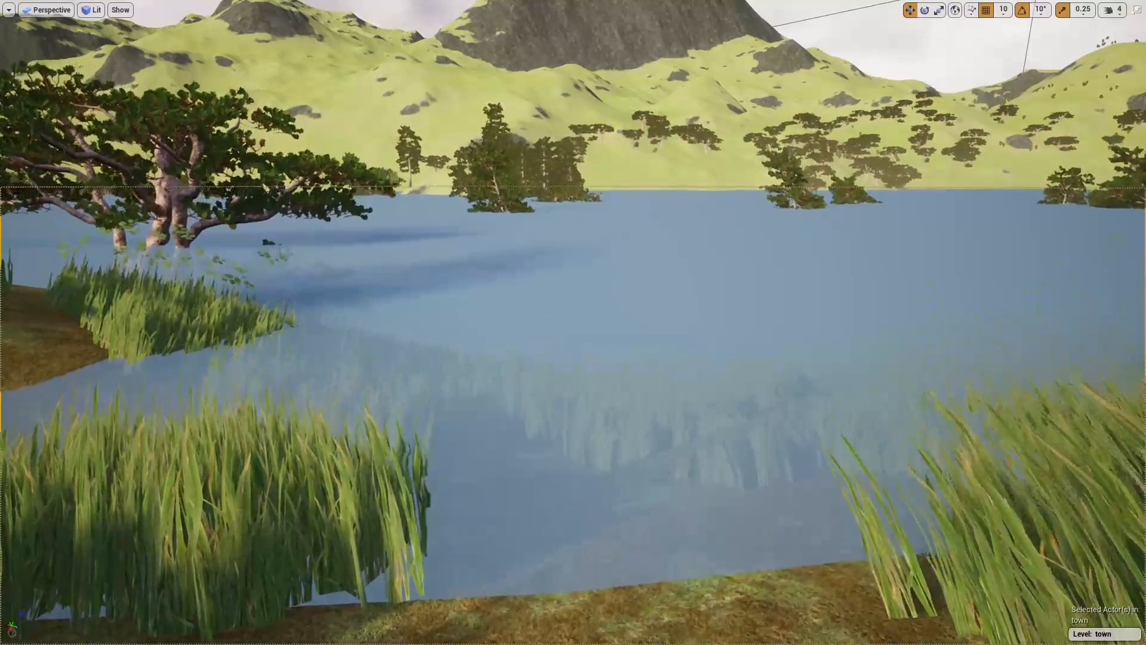
right_drag(576, 350, 608, 362)
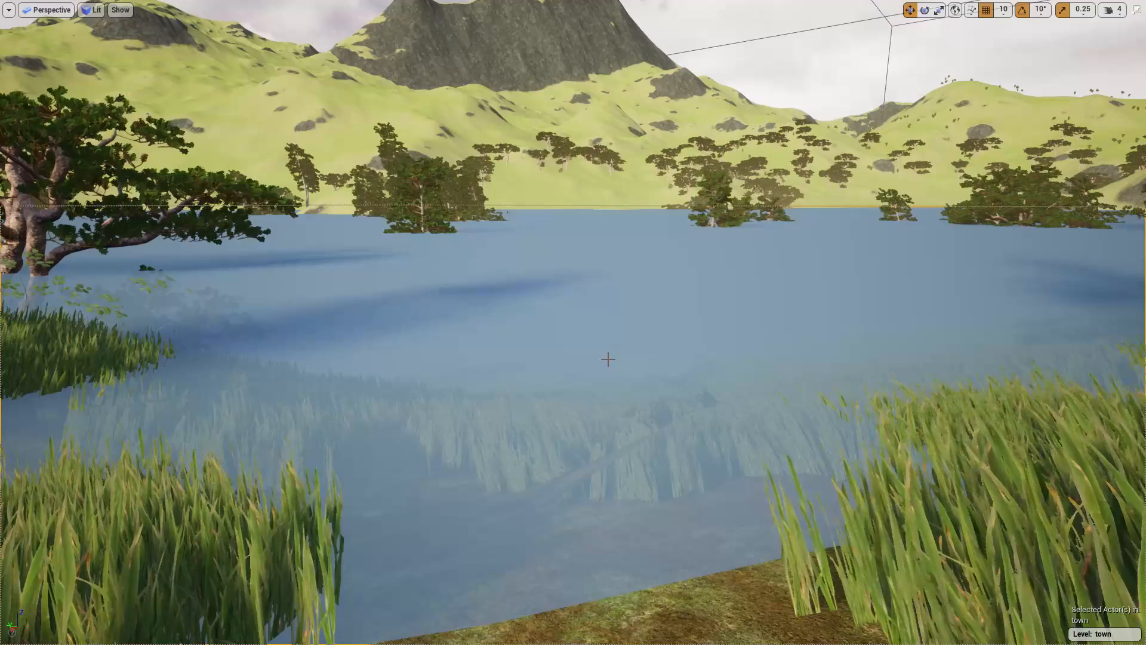
key(F11)
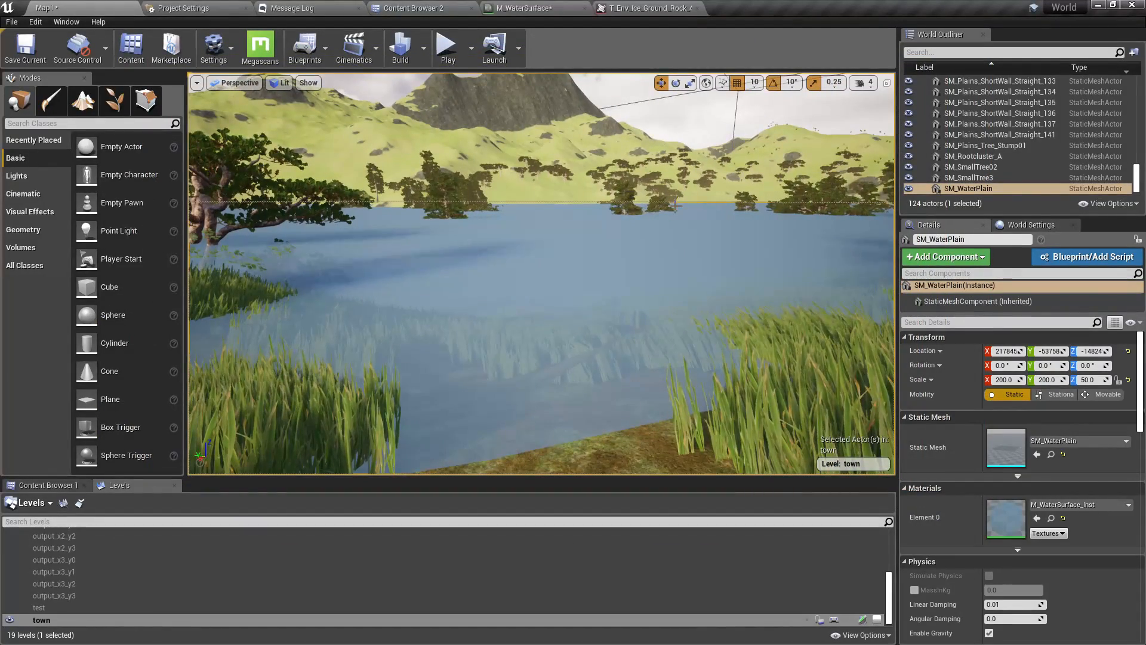
Review the Texture Sample branch in the M_WaterSurface graph and compare it with the lake surface in the Map1 level
click(495, 6)
right_drag(634, 481, 603, 161)
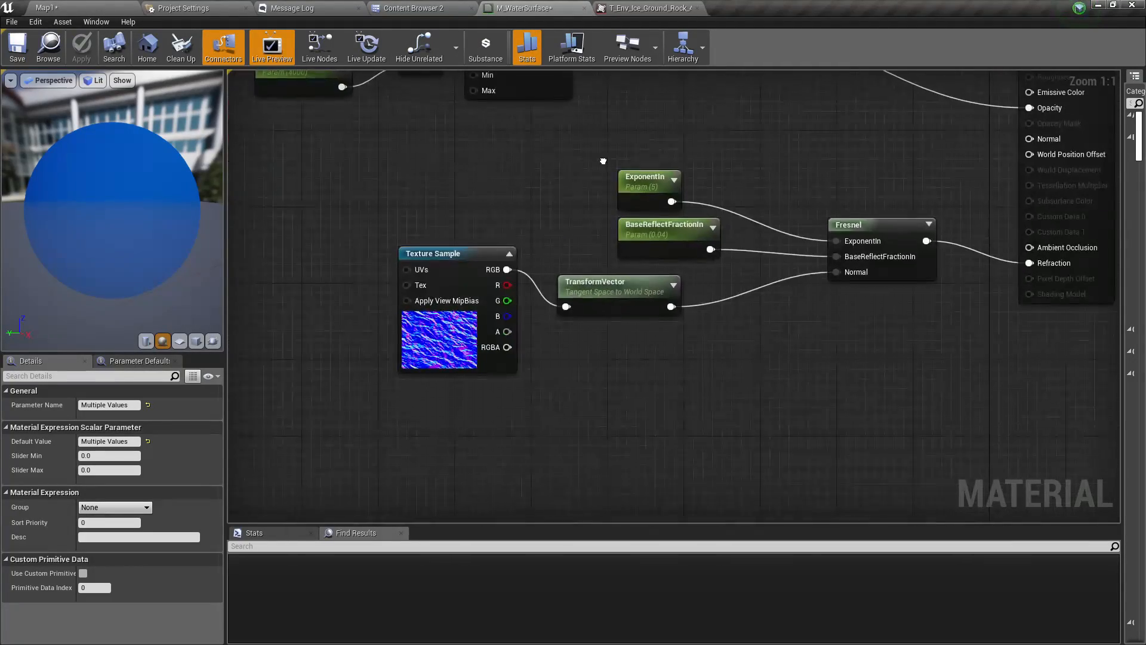
right_drag(359, 316, 437, 337)
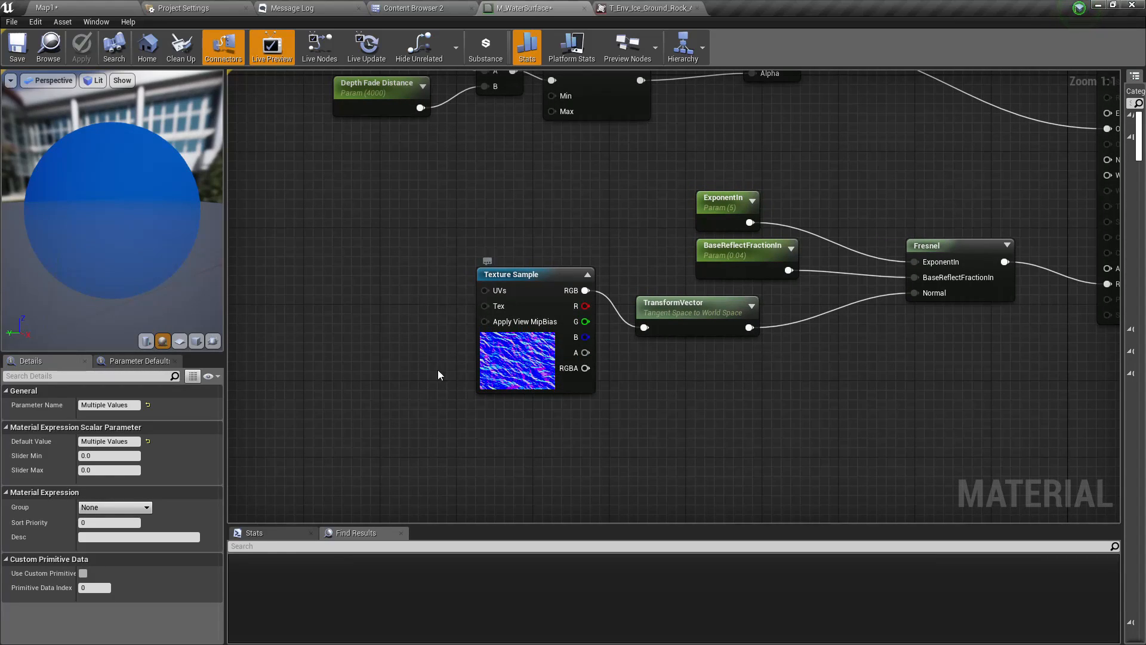
right_drag(348, 351, 403, 394)
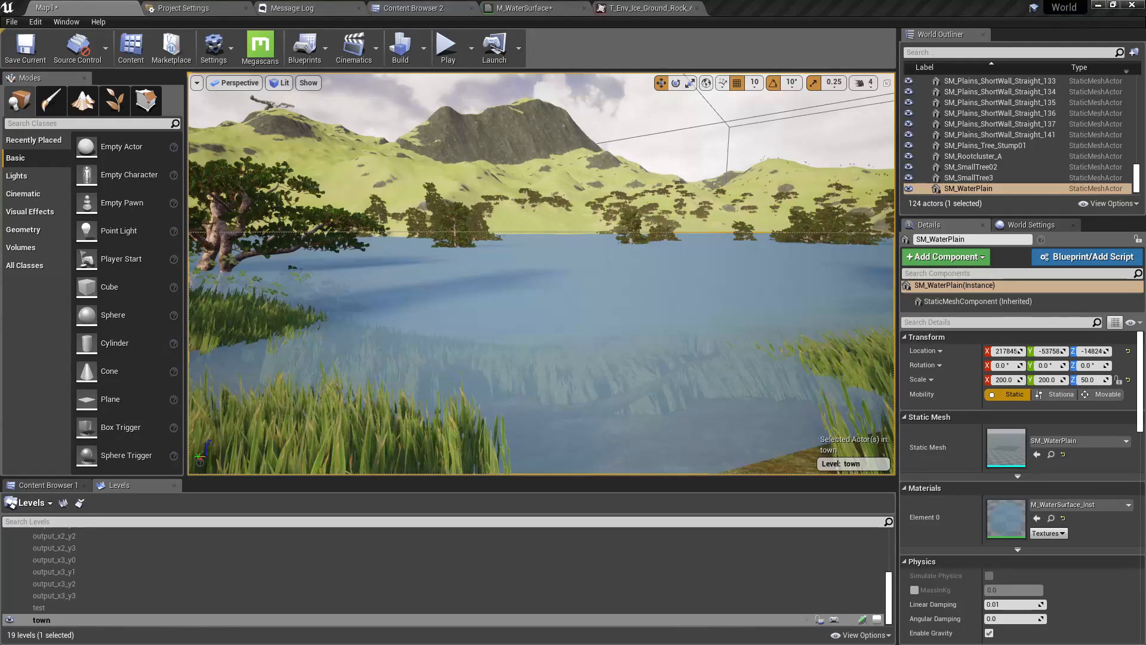
right_drag(476, 318, 632, 240)
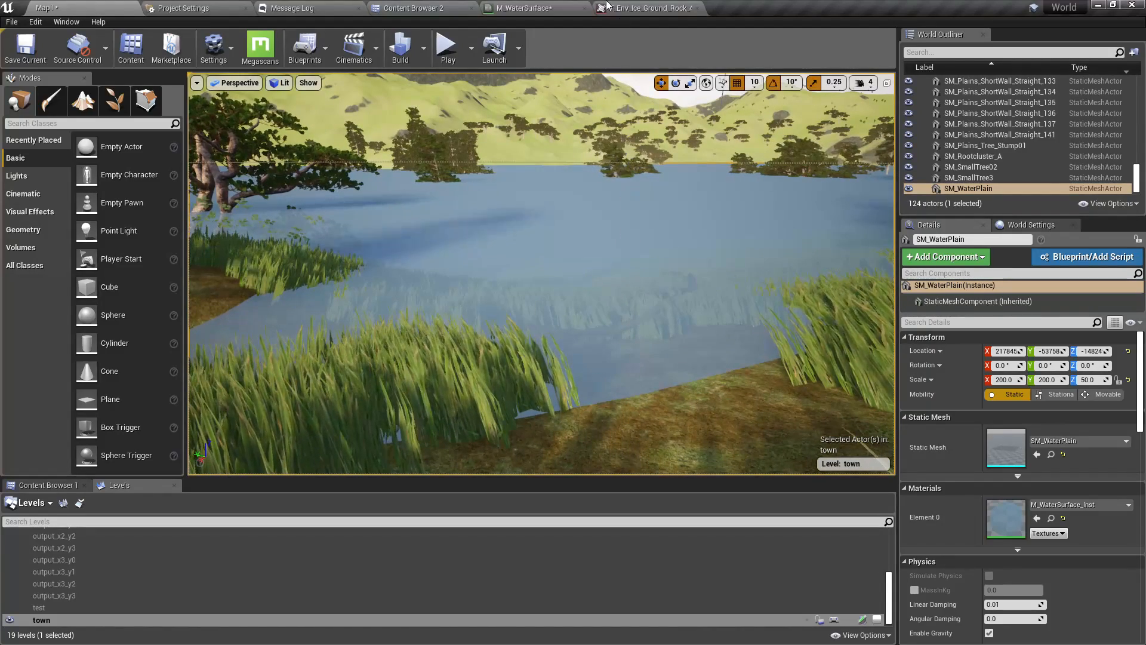
Add a TextureCoordinate node to the M_WaterSurface graph and place it well ahead of the Texture Sample node's UVs input
click(531, 5)
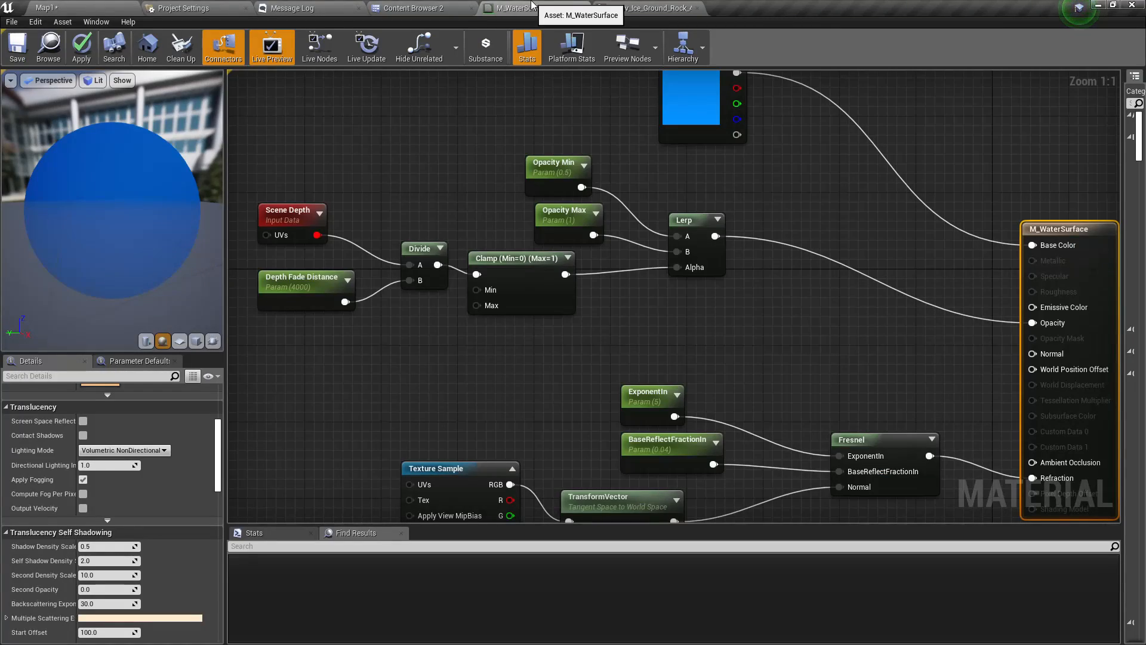
right_drag(517, 425, 689, 277)
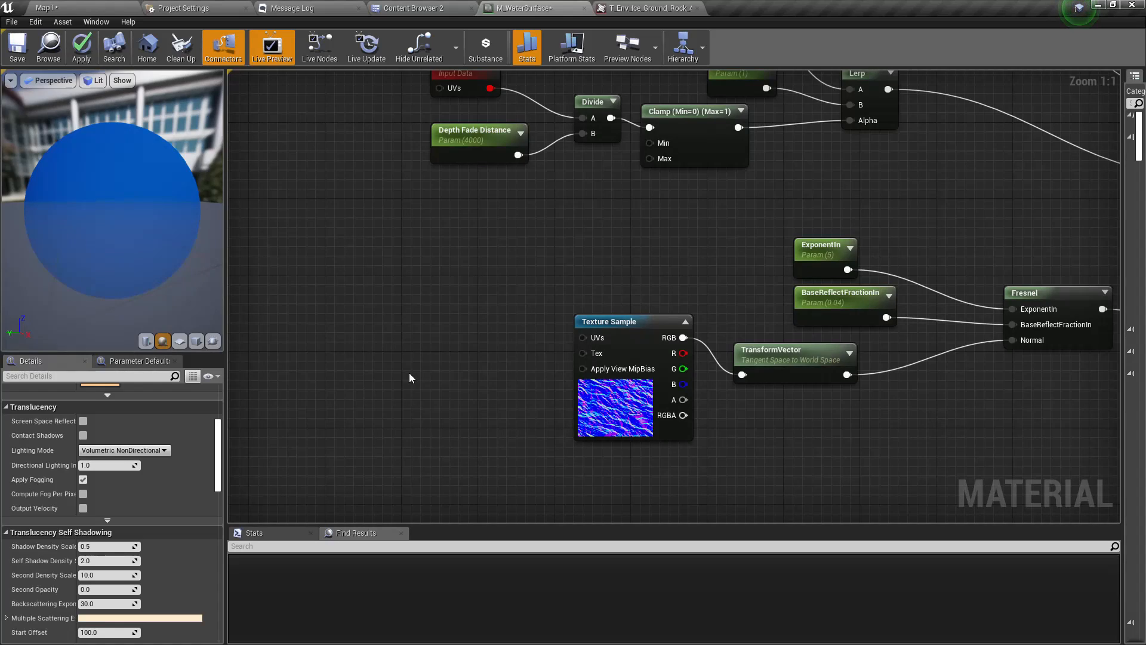
right_drag(427, 332, 480, 383)
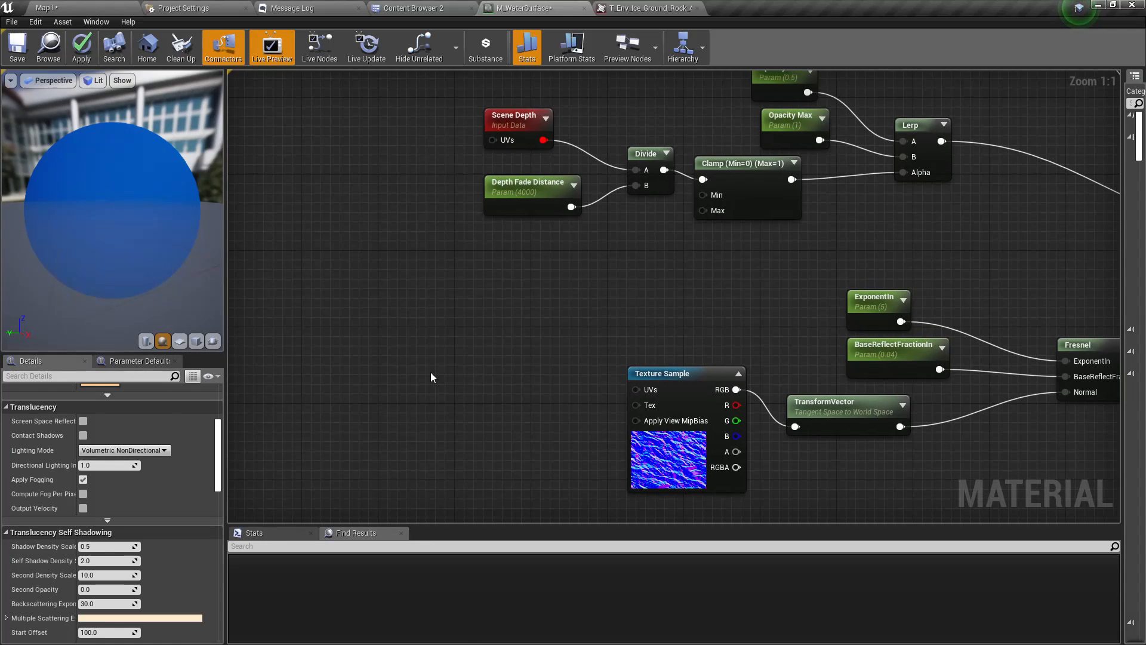
right_click(430, 372)
text(texcoord)
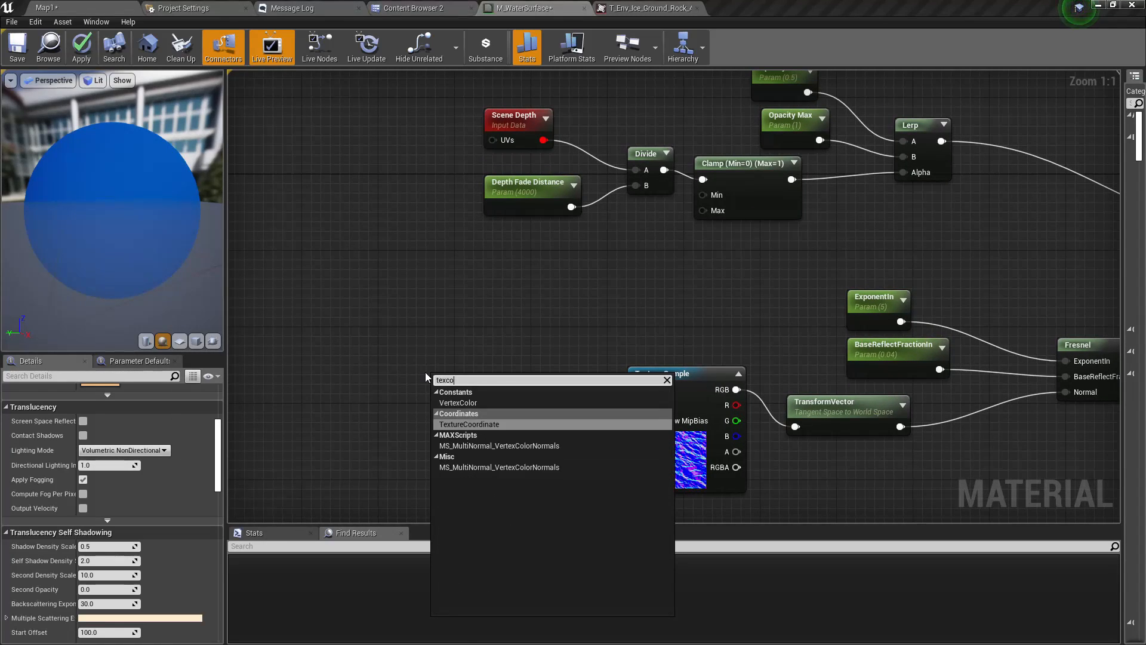
key(Return)
right_drag(416, 364, 658, 358)
drag(635, 384, 553, 393)
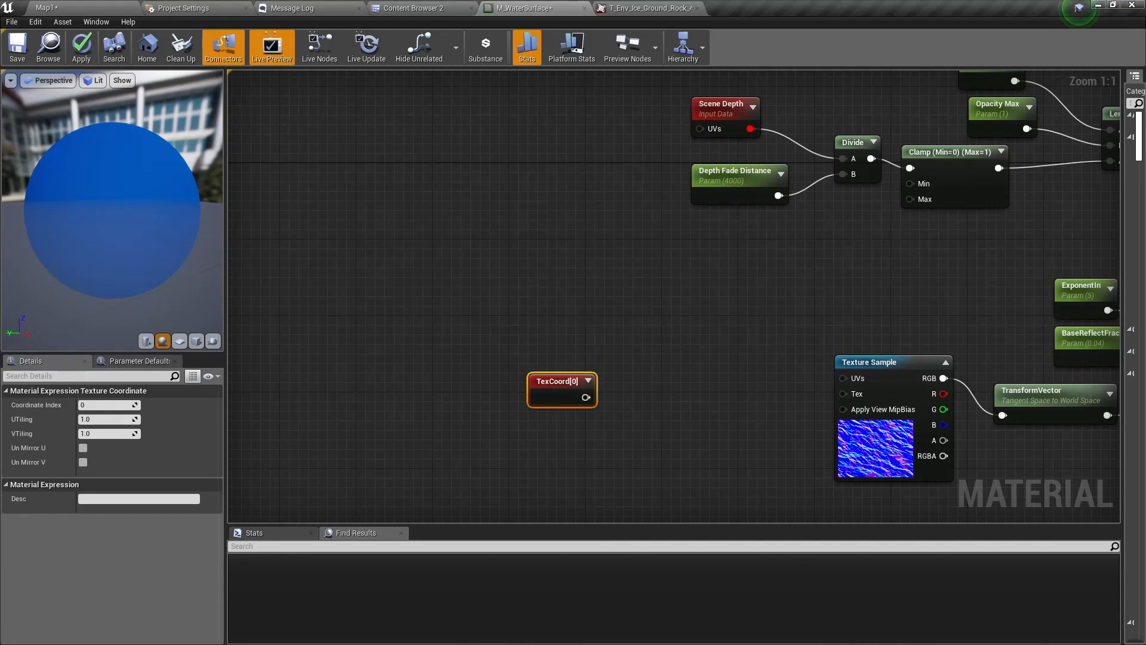
right_drag(553, 392, 508, 373)
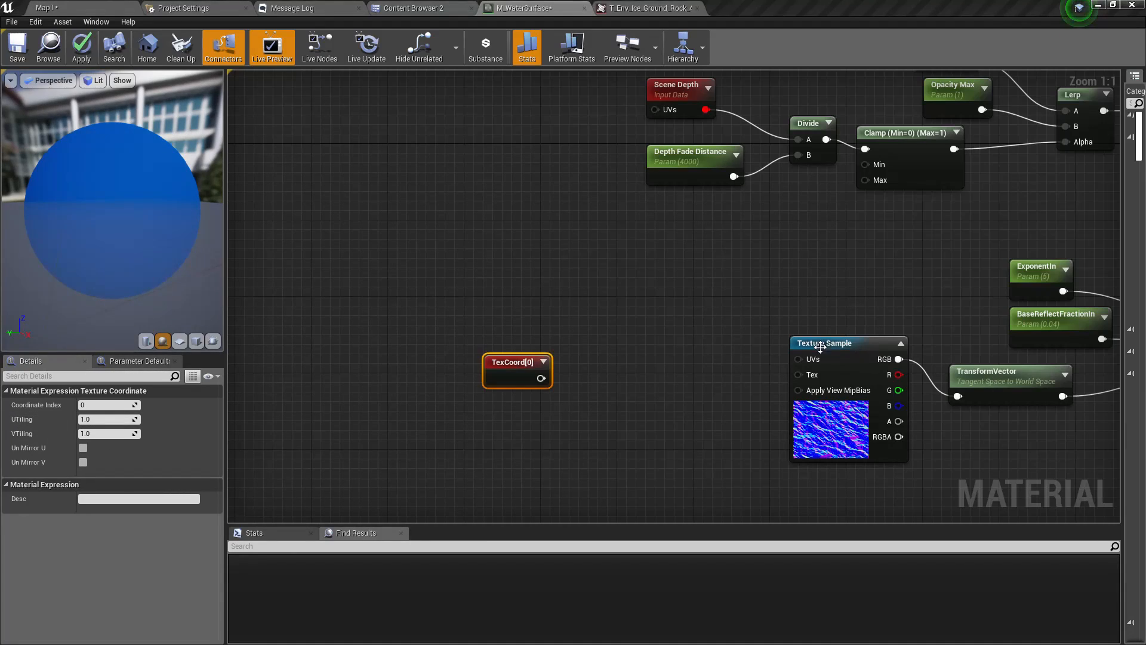
Add a Multiply node after the TexCoord node, wire its output into the Texture Sample's UVs and align it with TexCoord
drag(541, 379, 635, 382)
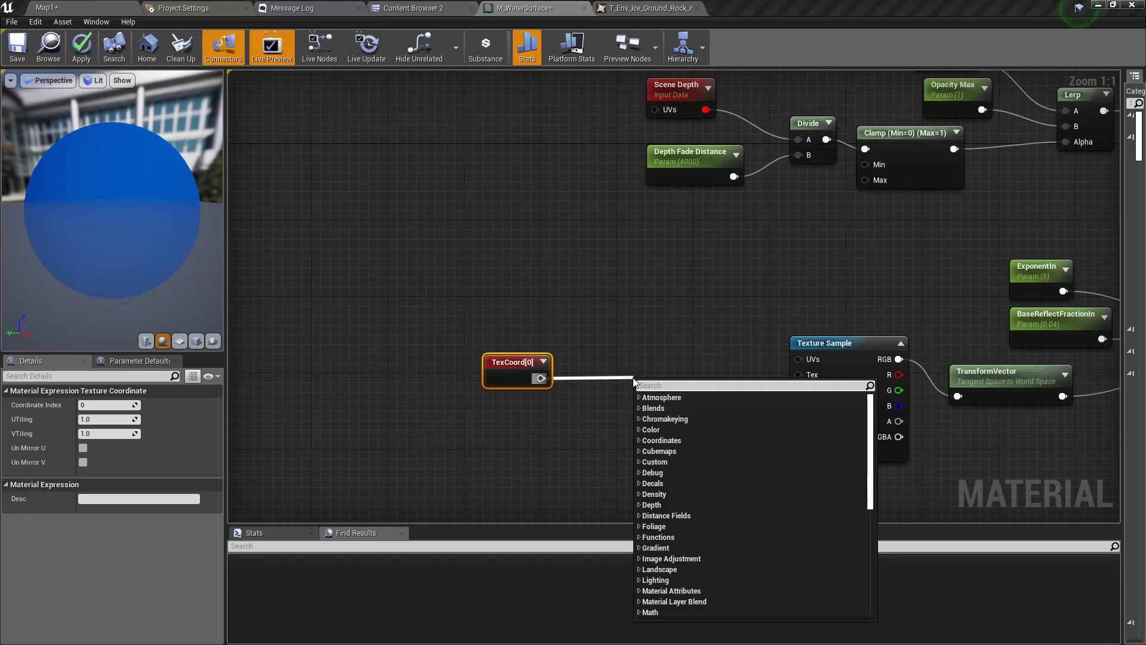
text(*)
key(Return)
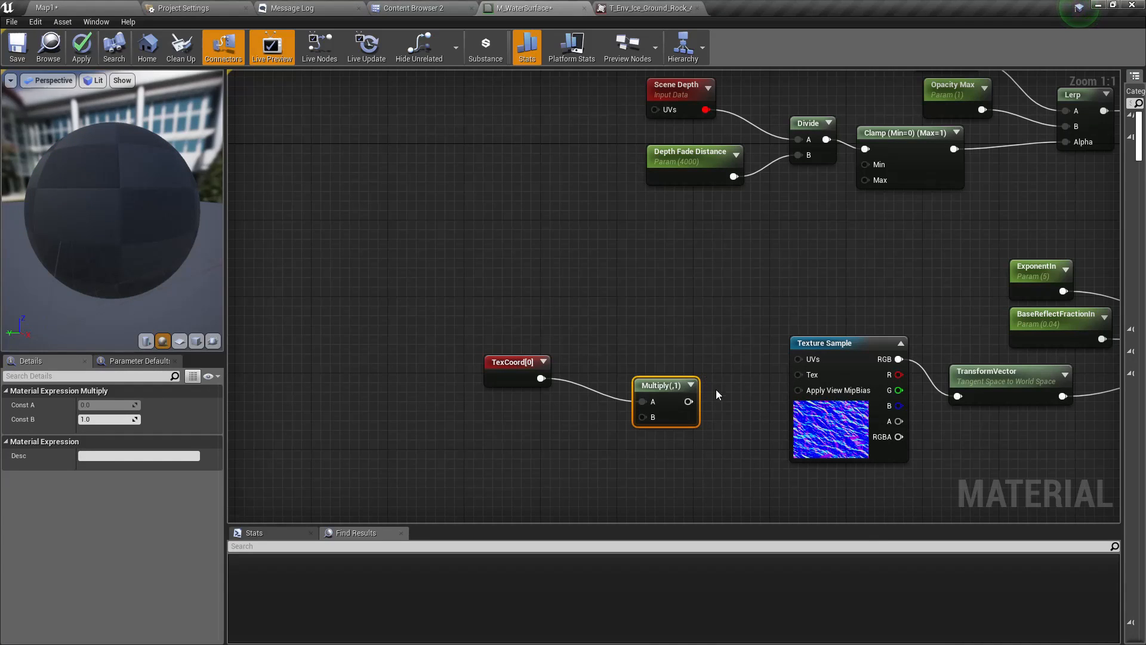
drag(689, 401, 809, 359)
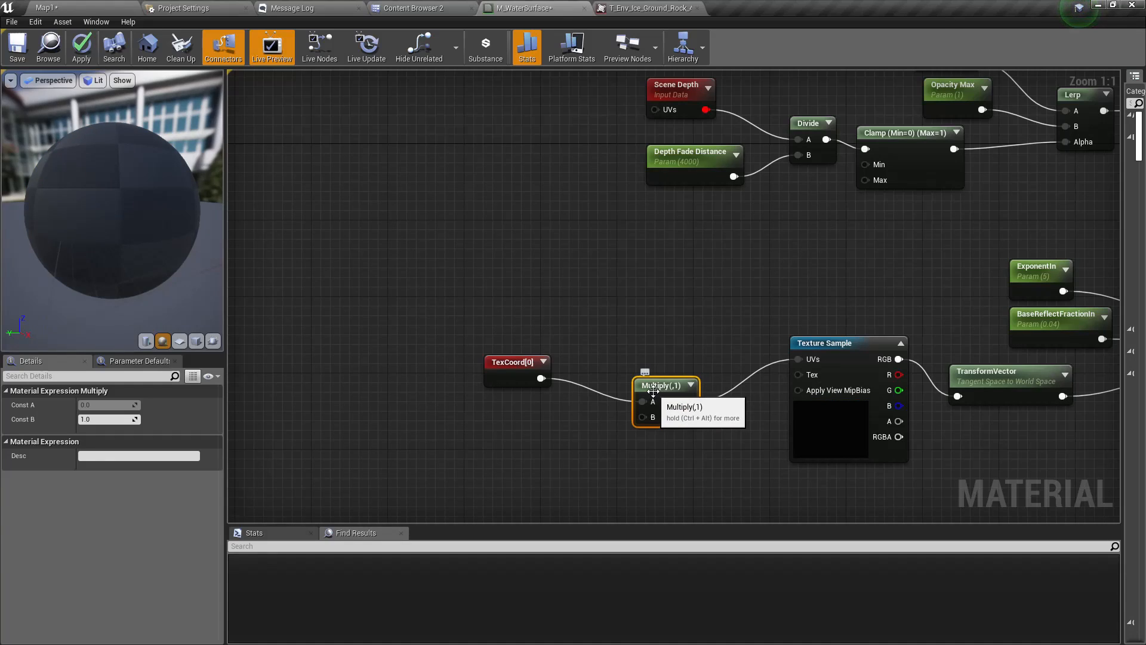
drag(651, 390, 654, 366)
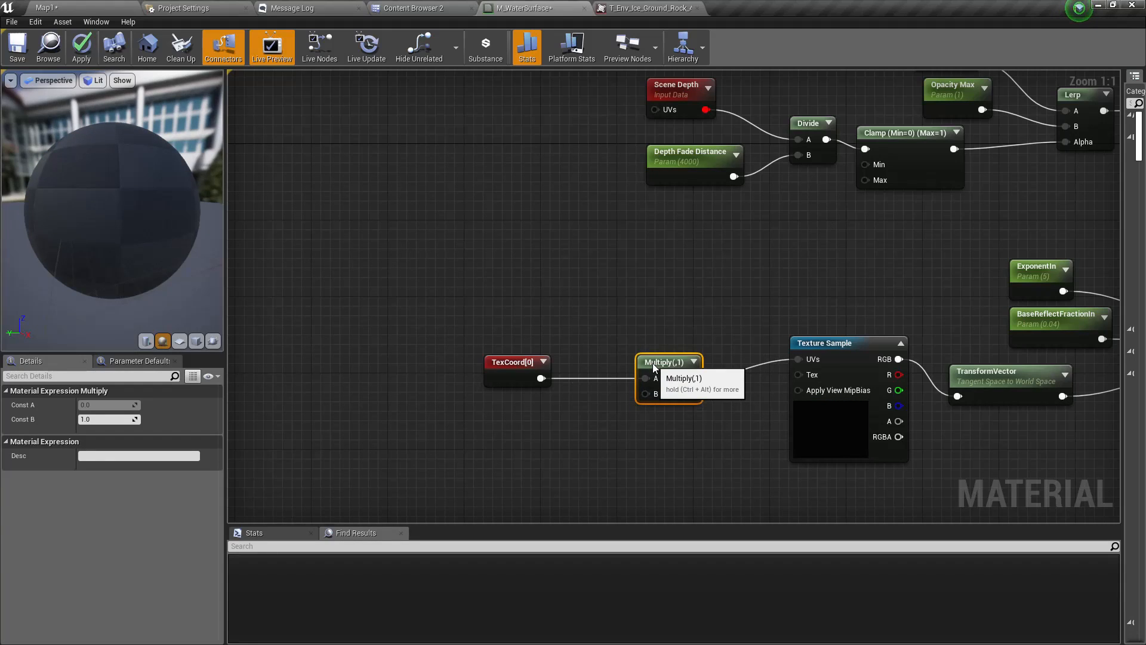
Promote the Multiply node's B input to a parameter named Ripple Scale and place it below the TexCoord node
right_click(650, 395)
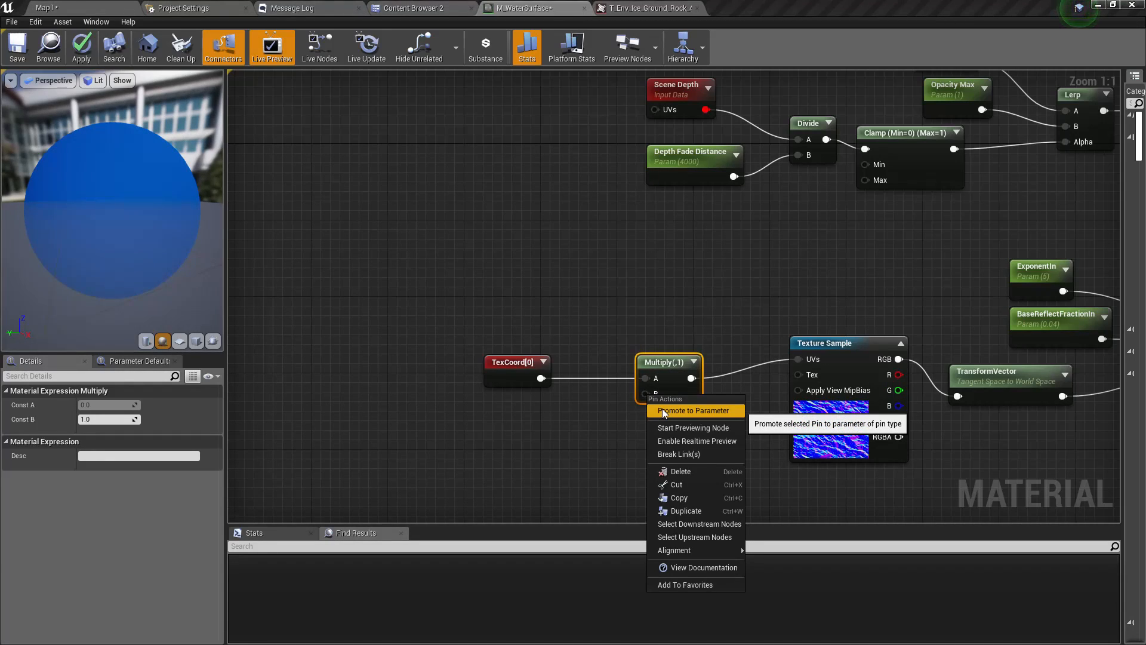
click(661, 410)
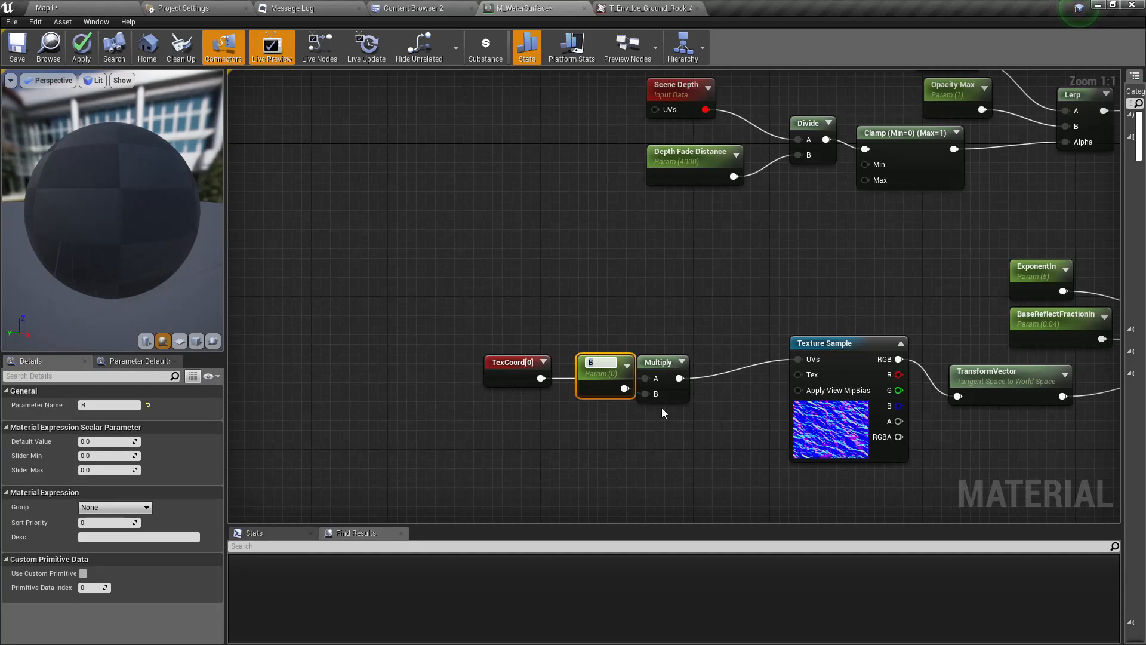
text(Tiling)
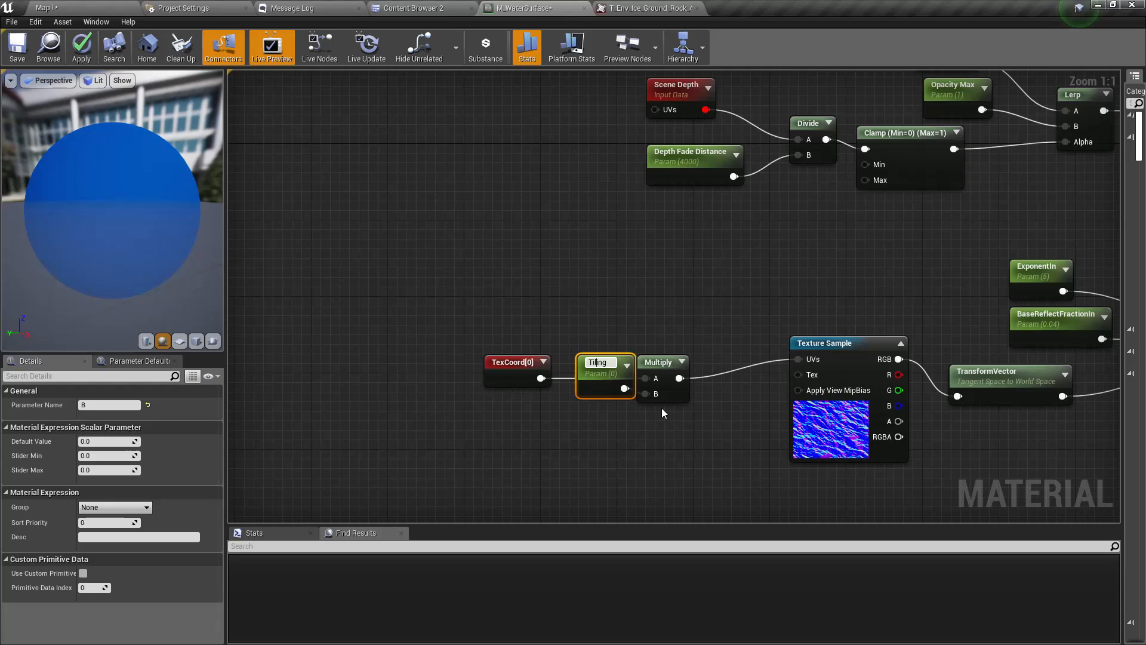
key(Home)
text(Ripple)
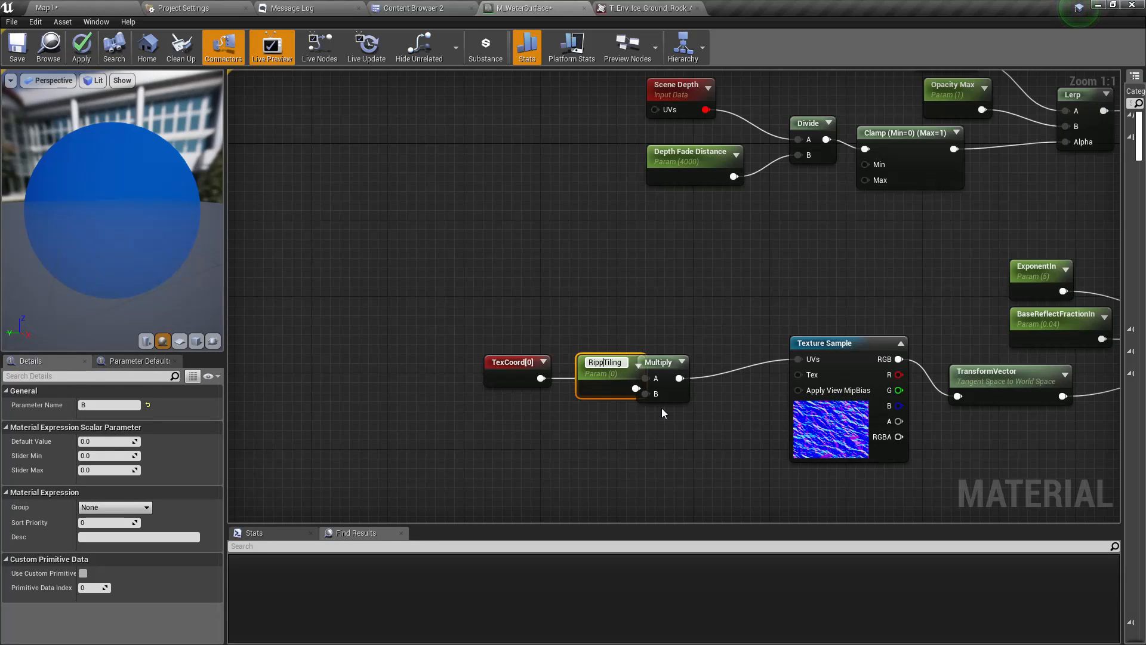
key(shift+Right)
key(shift+Right)
key(shift+Right)
key(shift+Right)
key(shift+Right)
key(shift+Right)
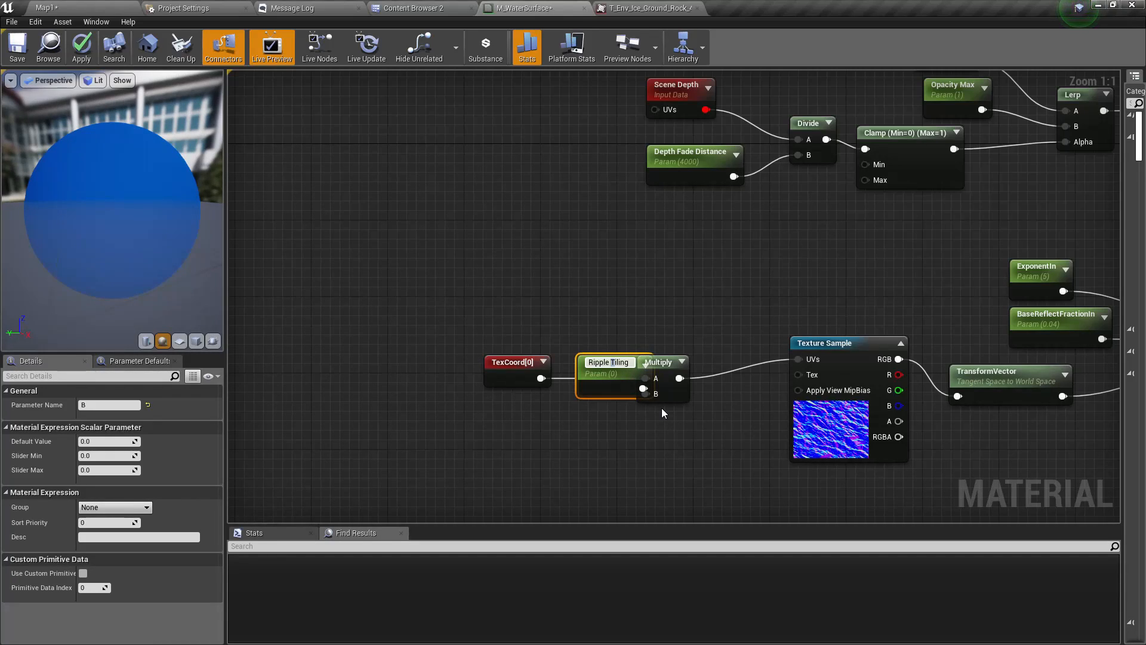
text(Scale)
key(Return)
drag(600, 368, 507, 425)
Set the Ripple Scale parameter's default value to 10 and apply the changes to the material
click(99, 441)
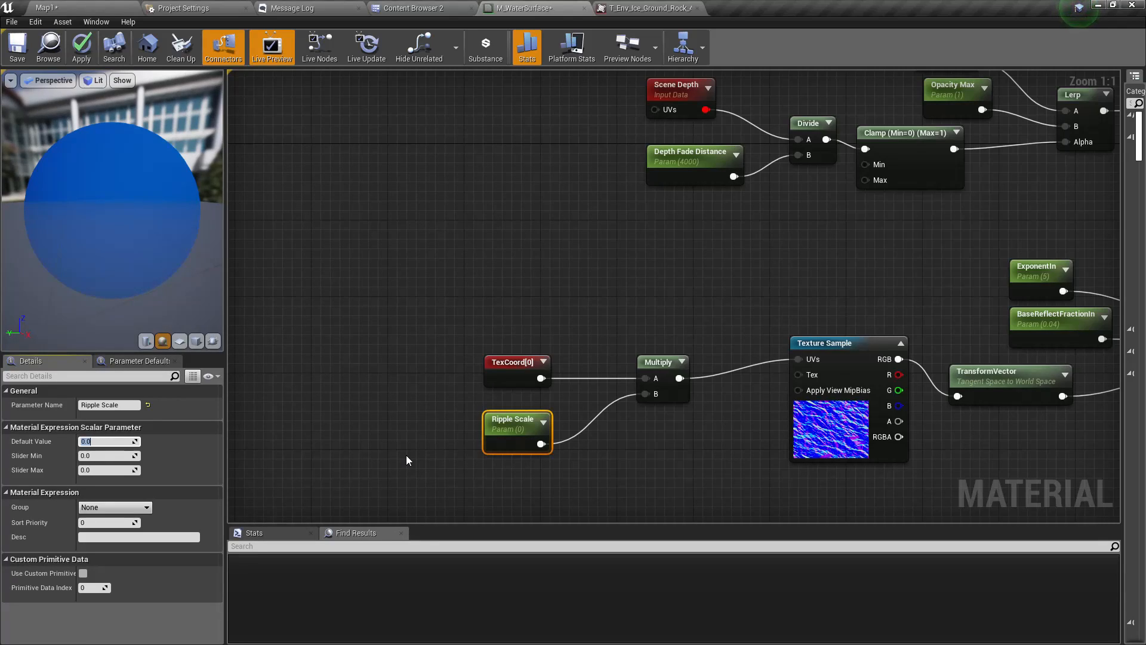
key(Return)
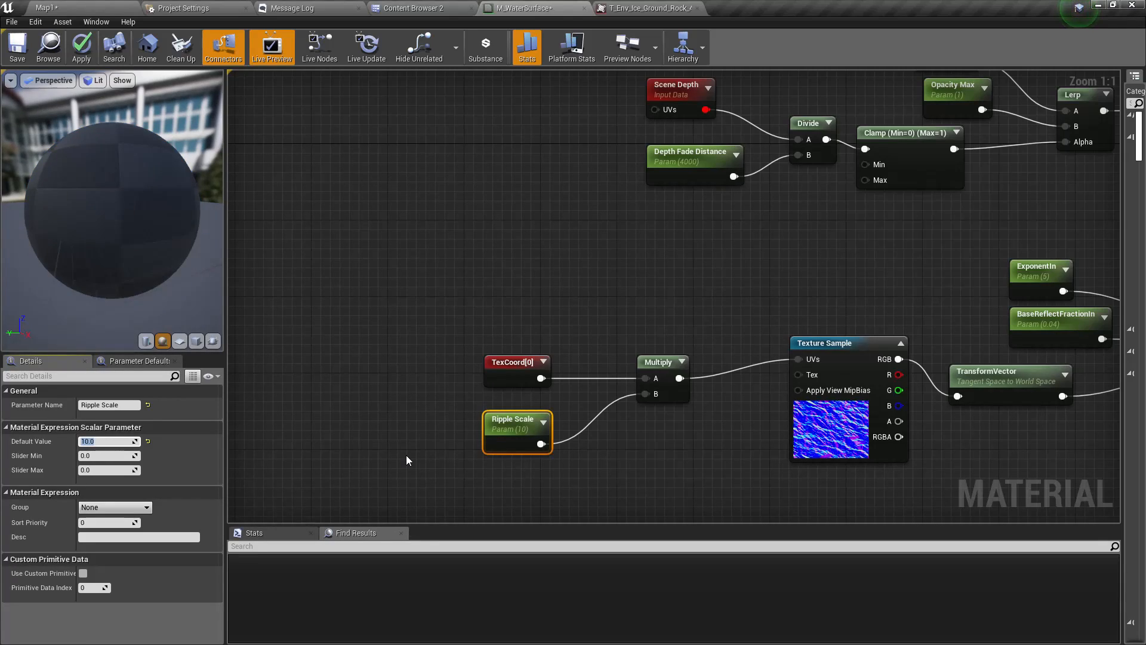
drag(120, 259, 98, 225)
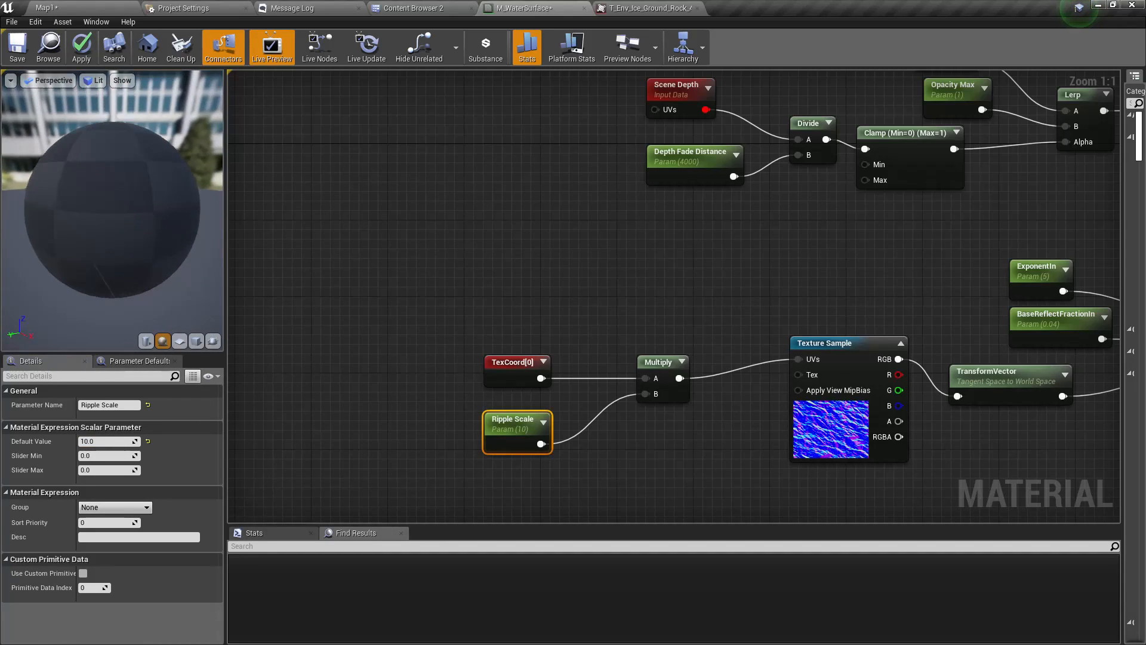
click(81, 46)
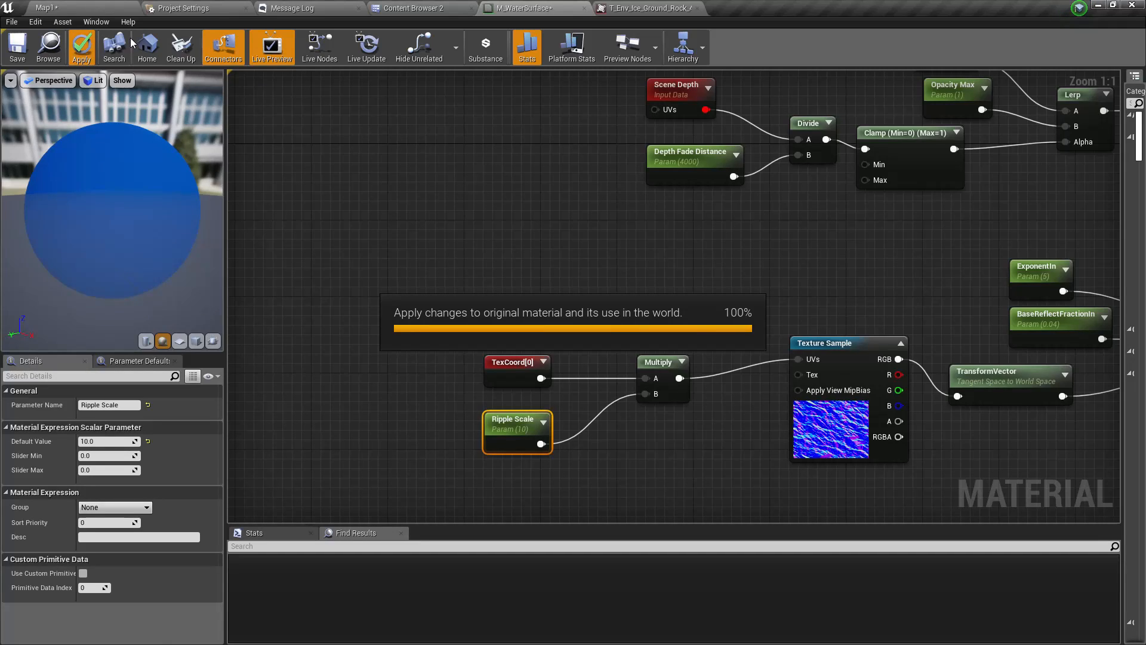
From the Map1 level, open SM_WaterPlain's material instance, override Ripple Scale and raise it to about 17.5, then move the instance editor off the lake view
click(78, 7)
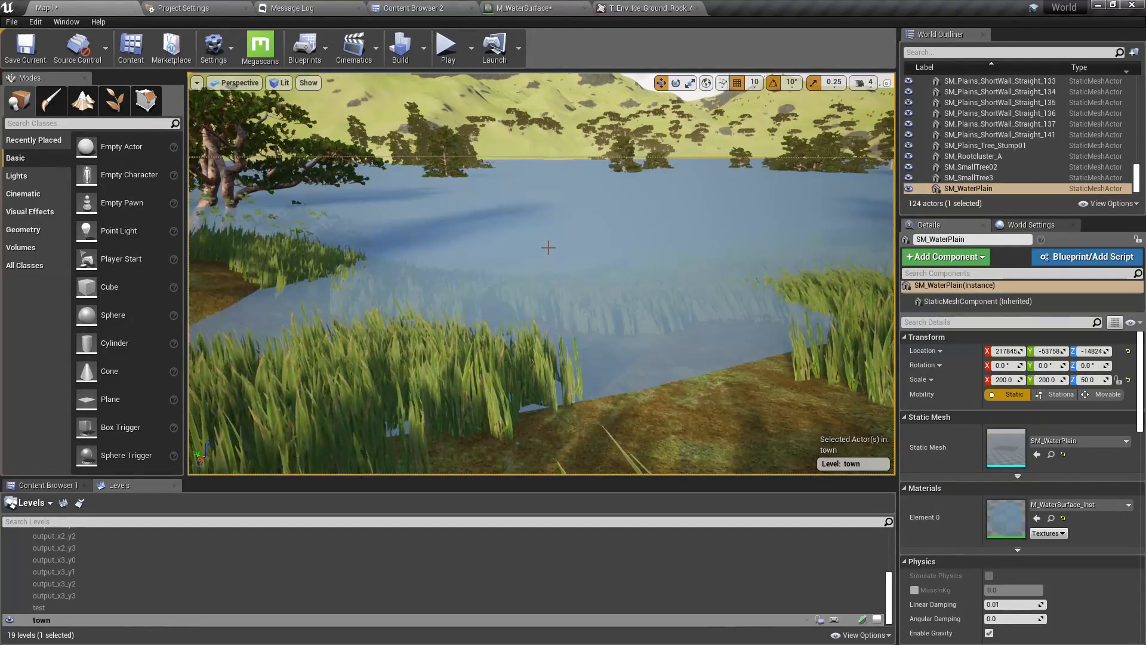
key(w)
right_drag(604, 251, 614, 251)
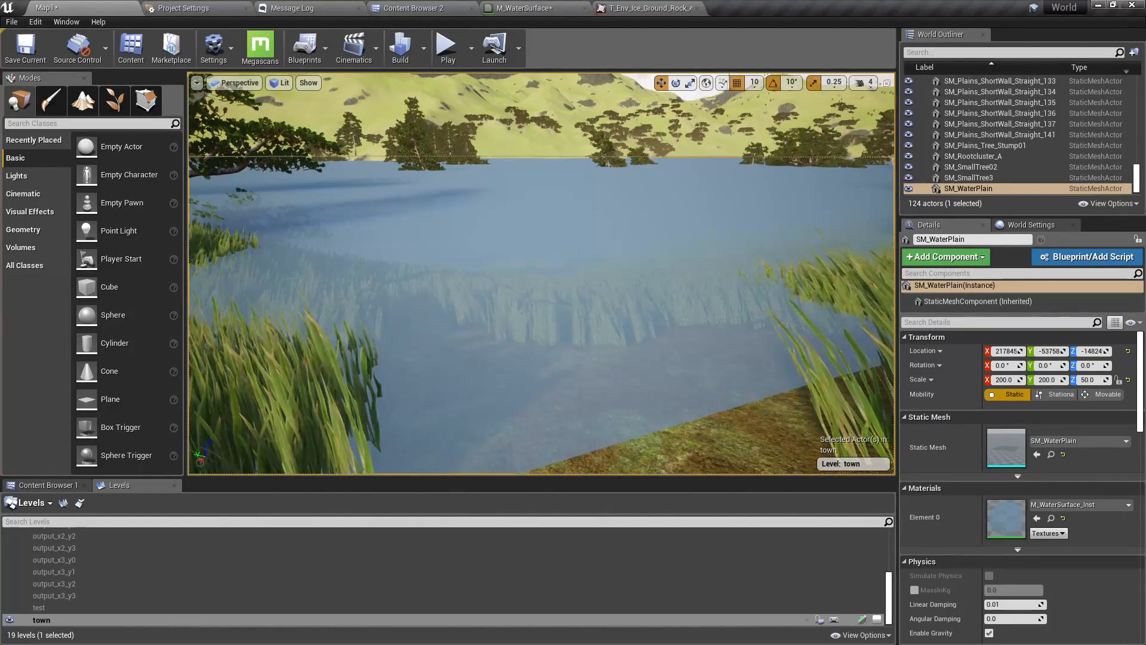
double_click(1006, 517)
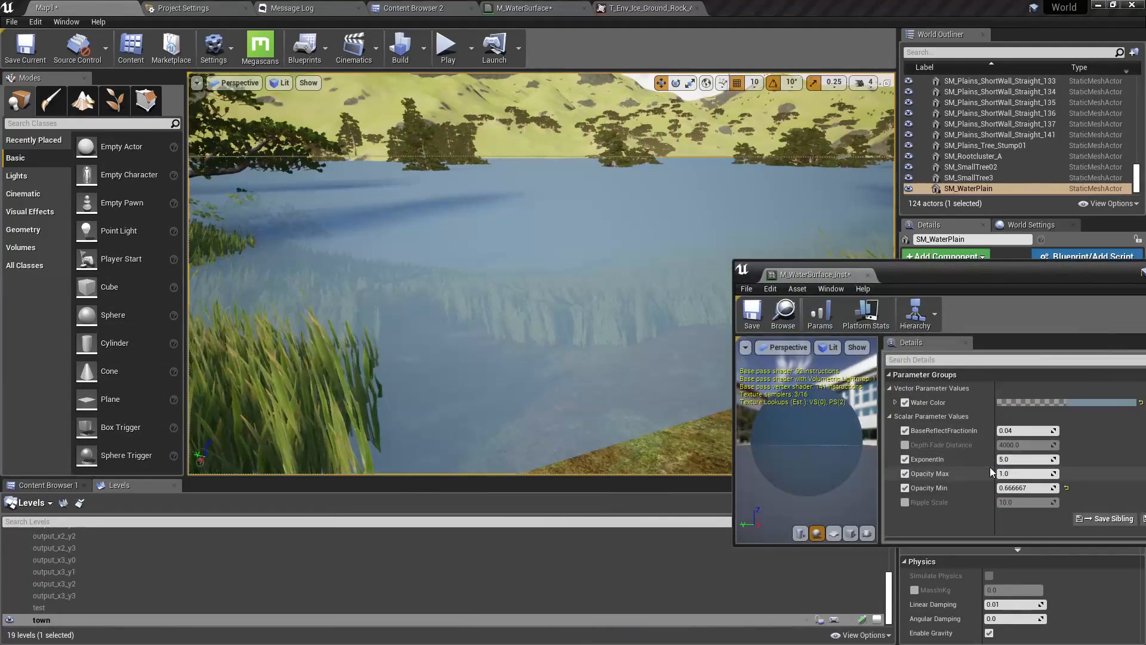
click(905, 502)
drag(1032, 502, 1051, 502)
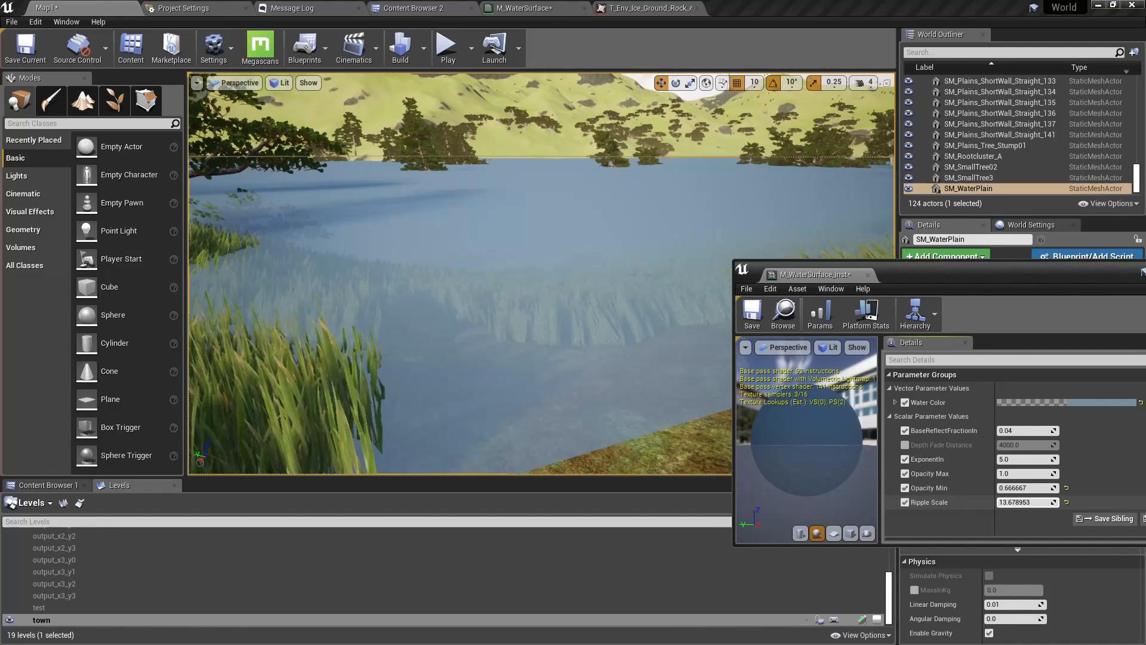
drag(1032, 502, 1027, 502)
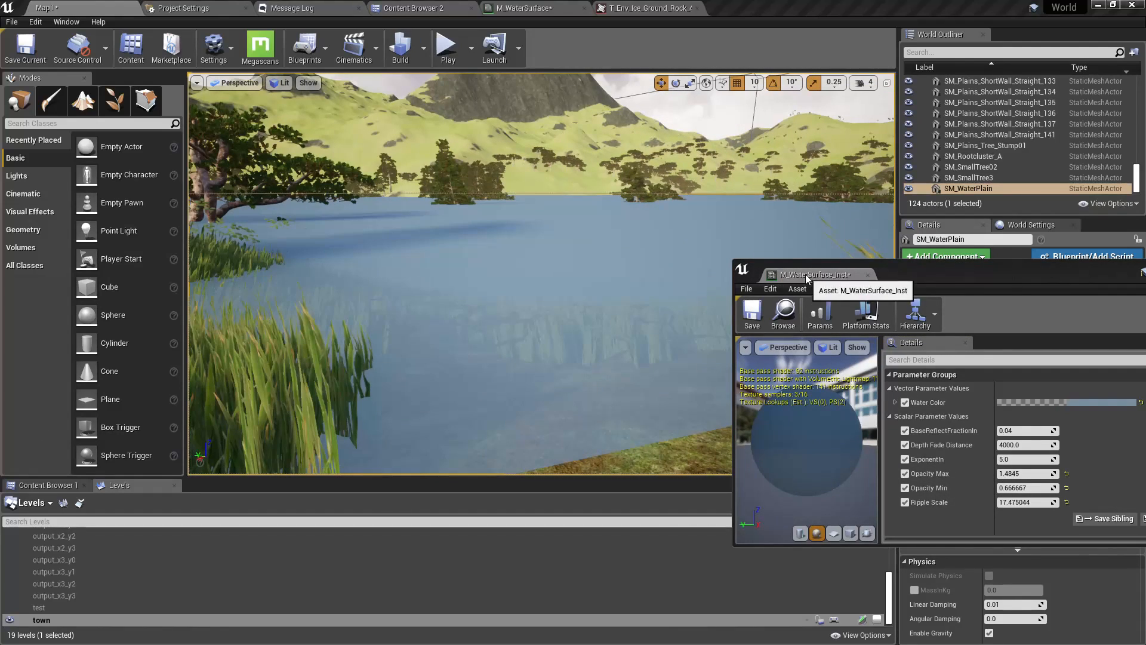
drag(804, 278, 54, 416)
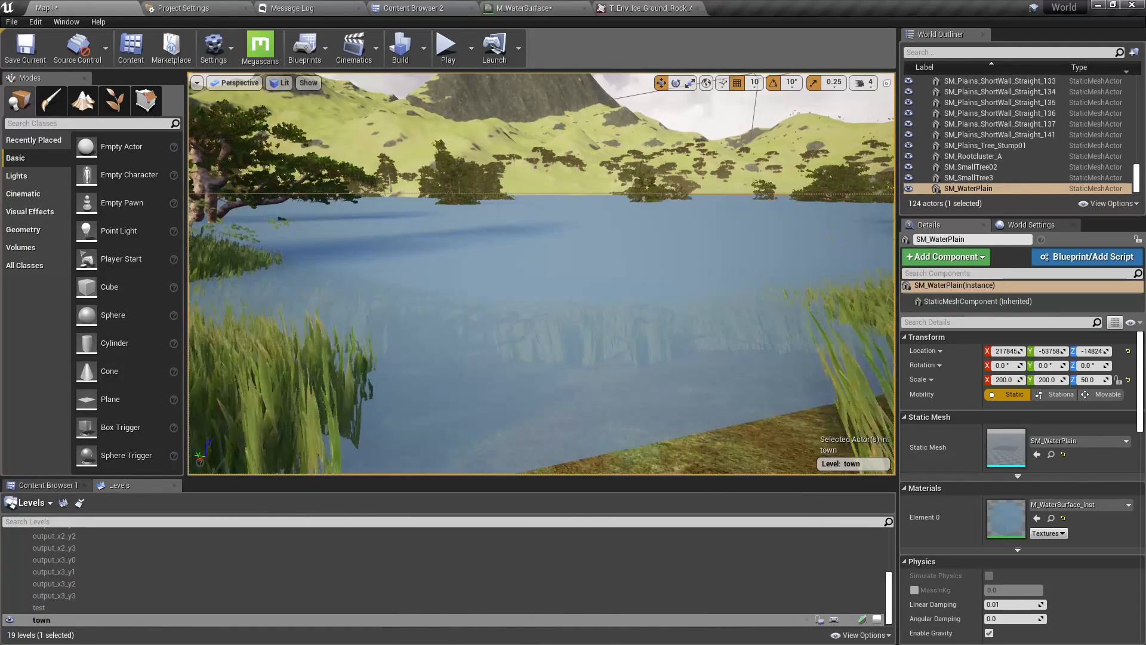
Move the TexCoord, Ripple Scale and Multiply nodes farther from the Texture Sample, and align the Texture Sample with the Multiply output
right_drag(510, 313, 510, 303)
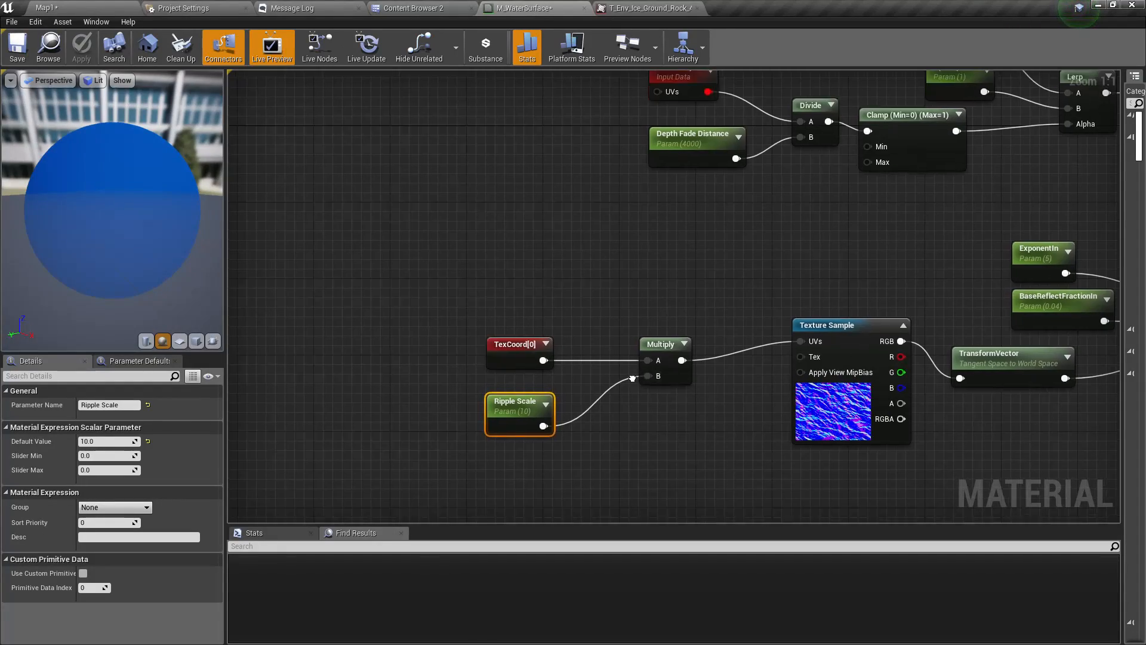
right_drag(482, 332, 467, 221)
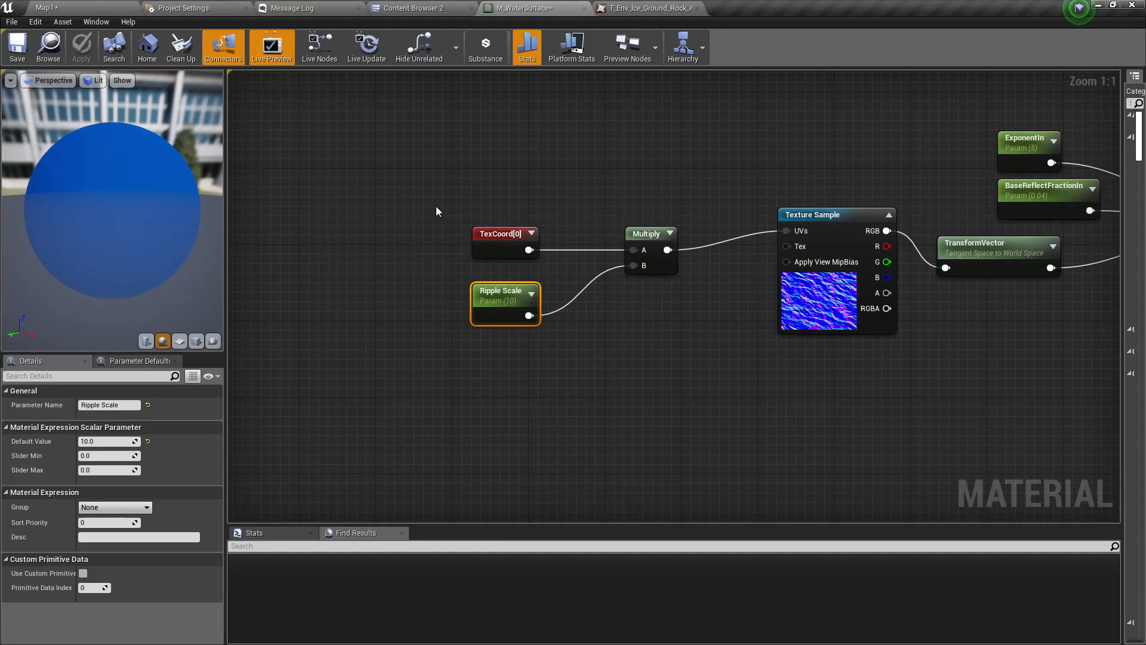
drag(607, 323, 643, 359)
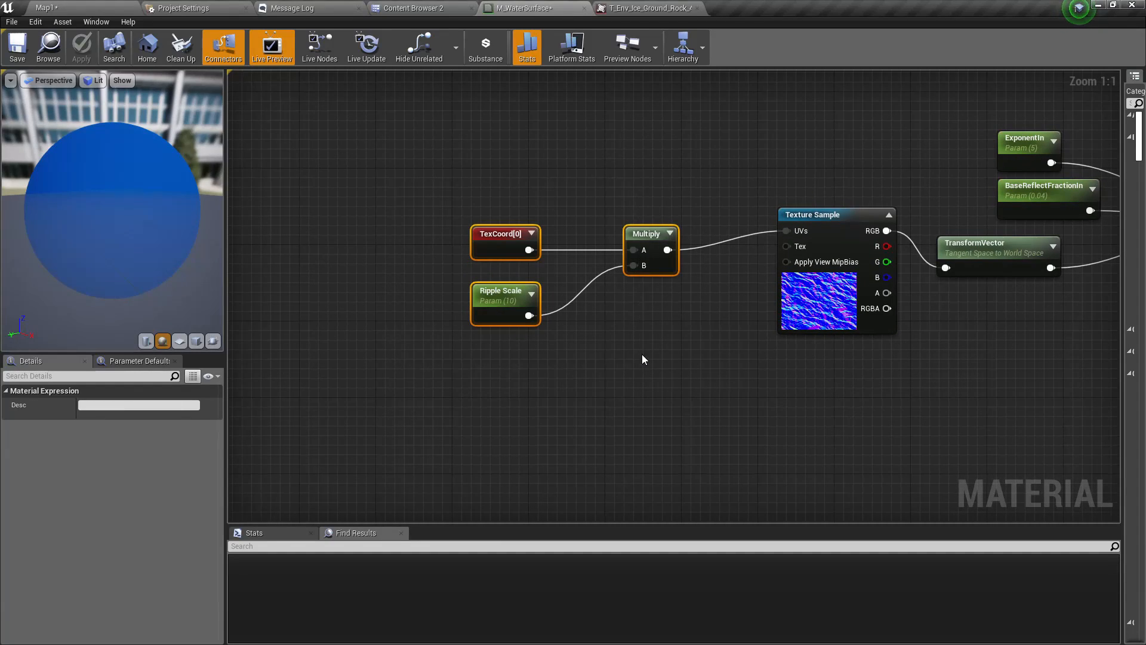
drag(656, 233, 580, 223)
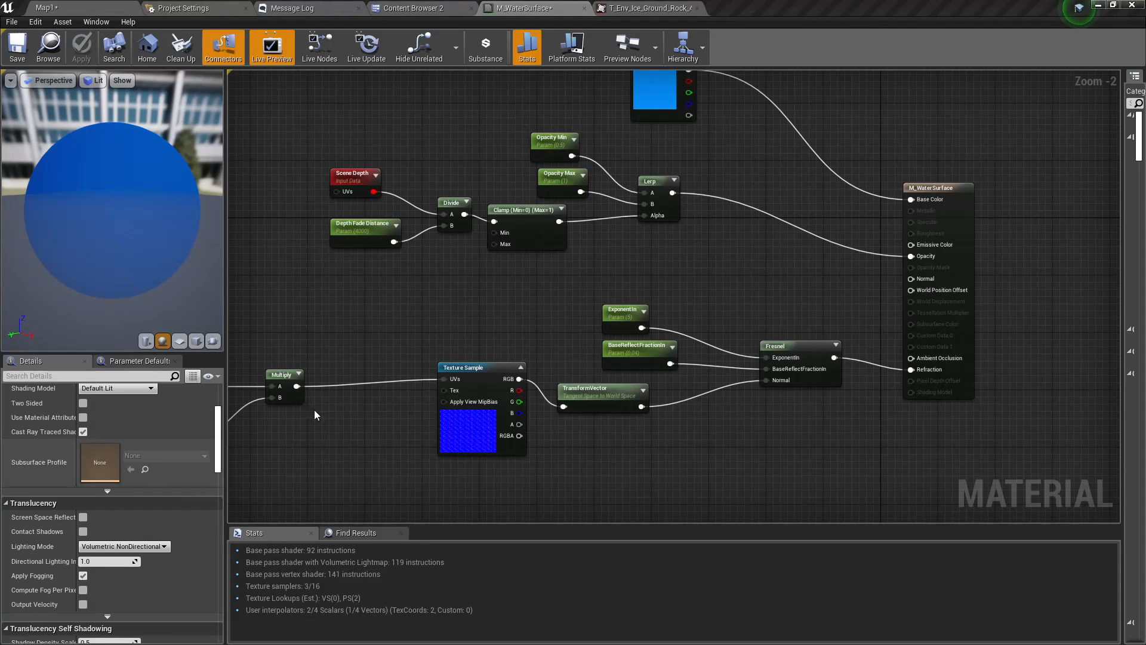
right_drag(322, 412, 472, 416)
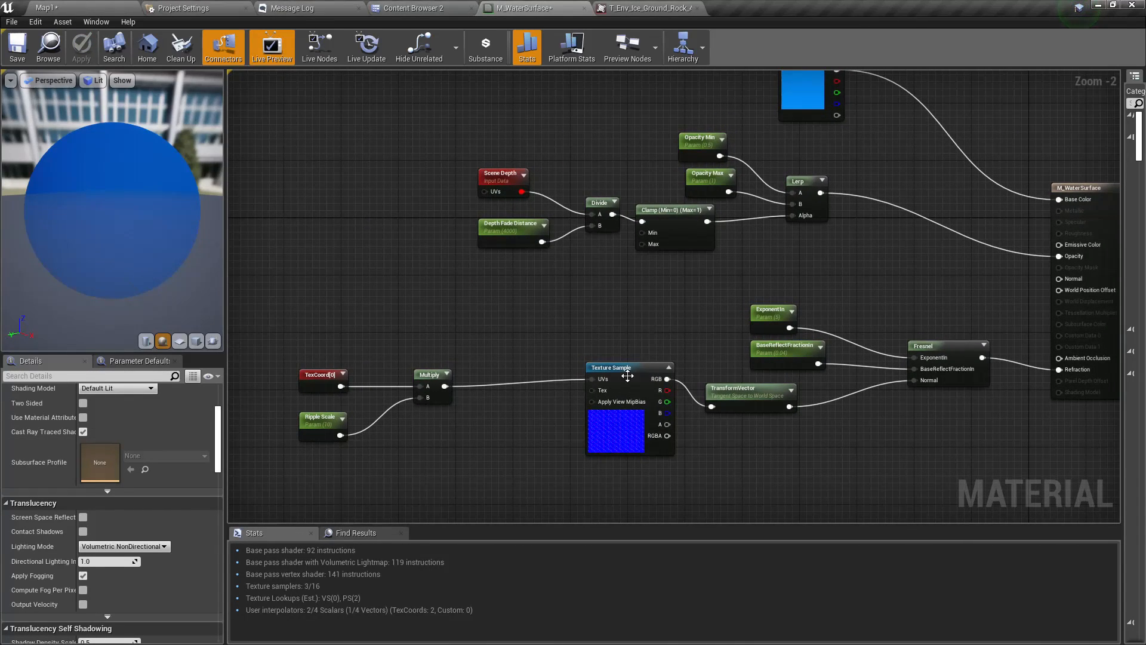
drag(628, 376, 612, 383)
right_drag(708, 440, 634, 448)
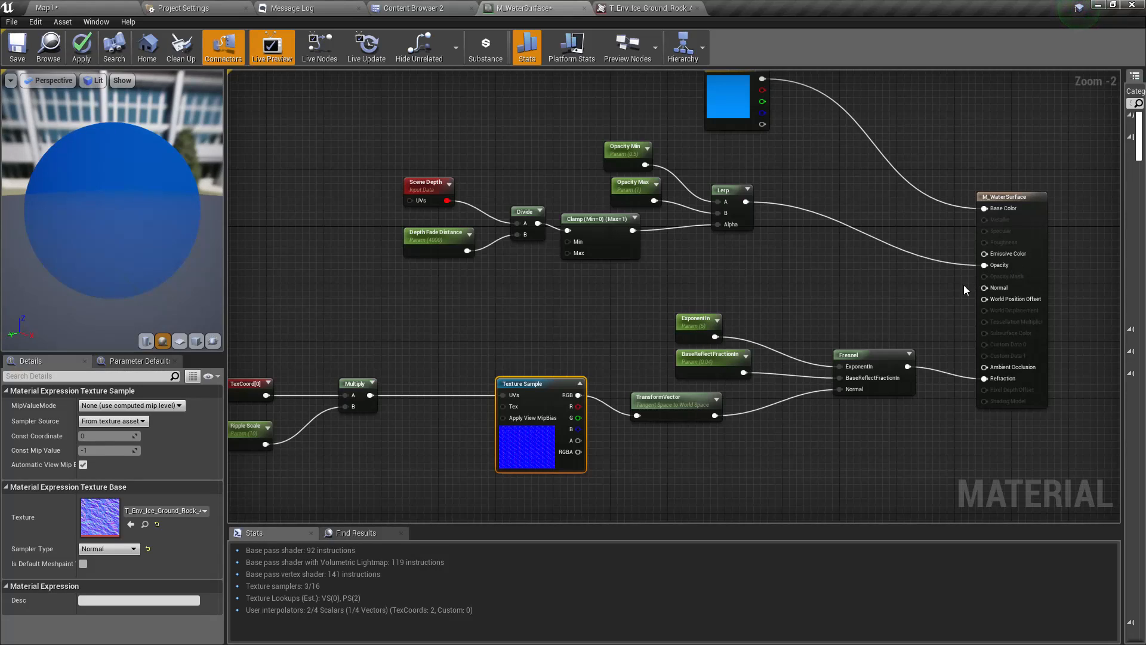
Inspect the available inputs on the M_WaterSurface result node and compare them with the lake surface in the Map1 level
right_drag(1026, 262, 915, 284)
scroll(916, 285, up, 2)
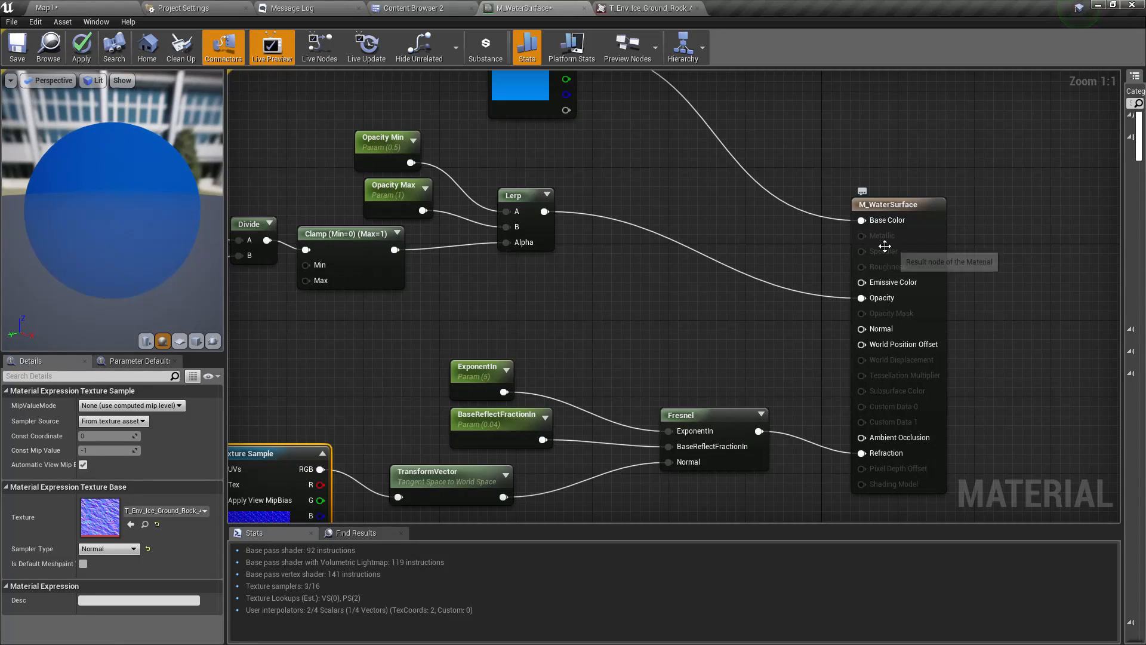
click(89, 9)
right_drag(560, 225, 584, 216)
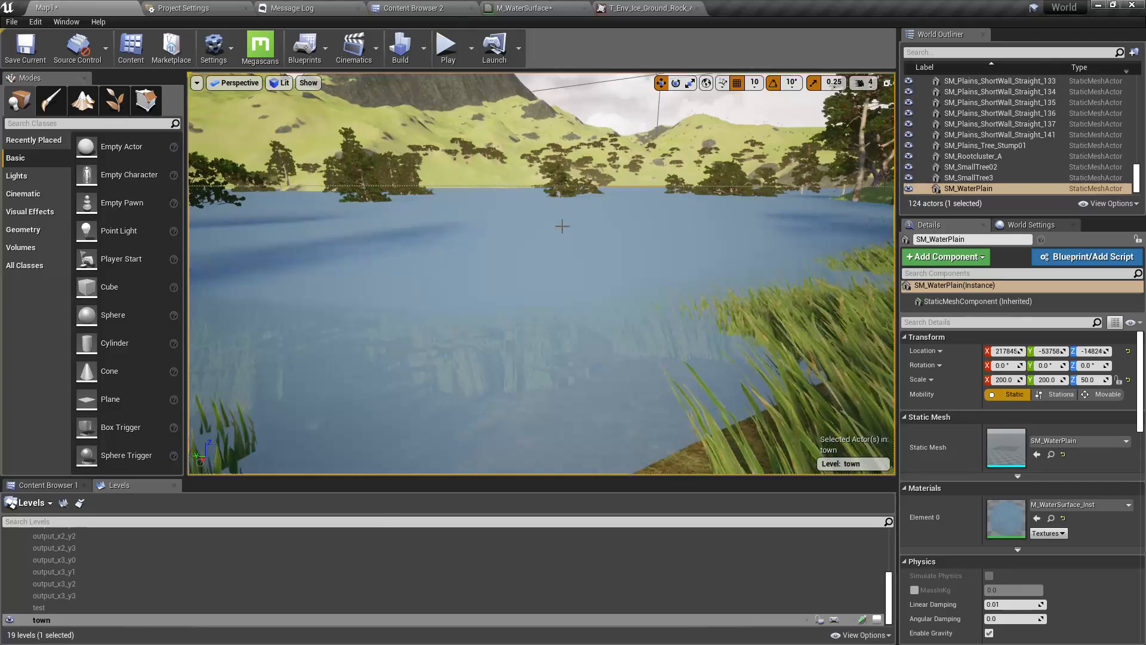
right_drag(498, 229, 451, 215)
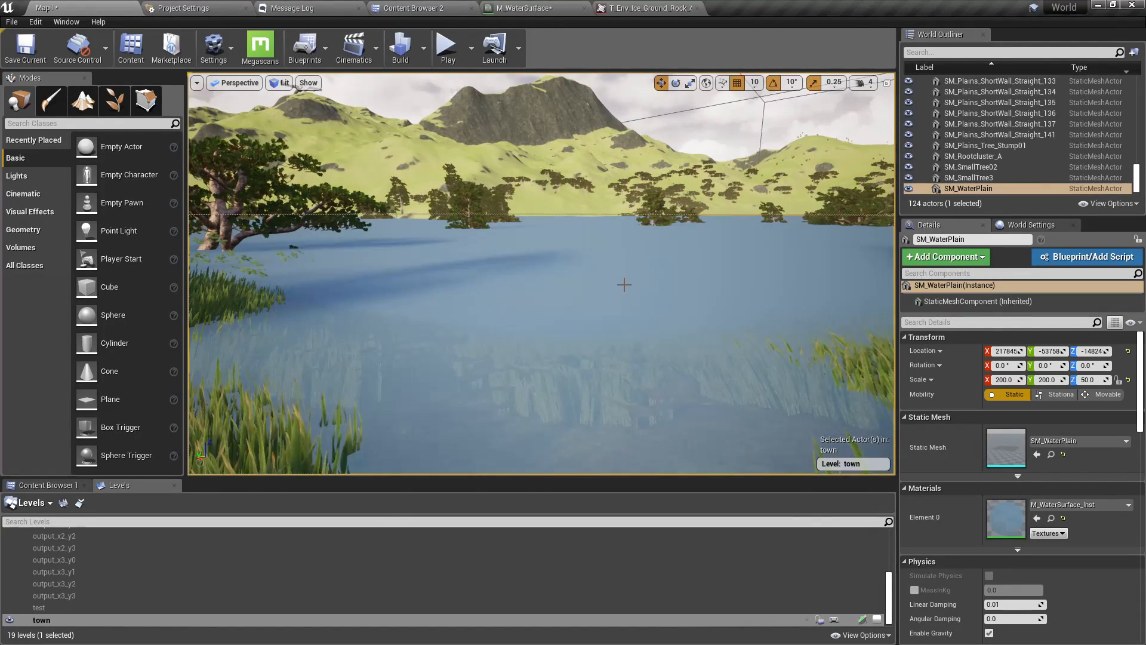
Enable Screen Space Reflections for the M_WaterSurface material and set its translucency Lighting Mode to Surface TranslucencyVolume
click(524, 8)
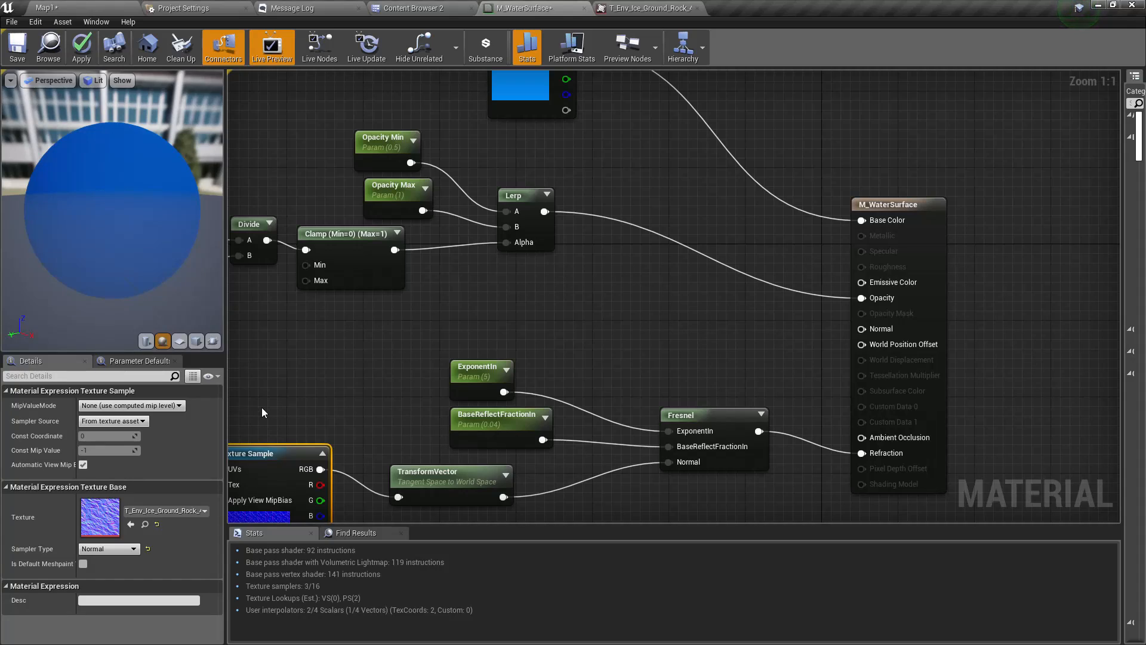
click(692, 325)
scroll(126, 517, down, 4)
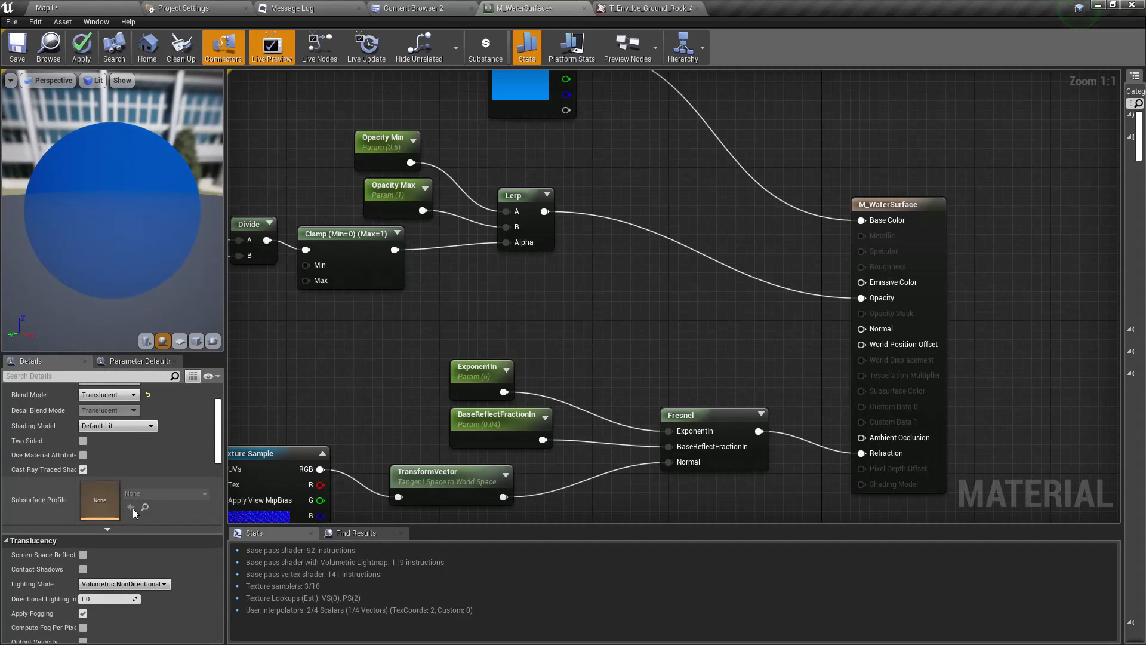
drag(76, 454, 103, 454)
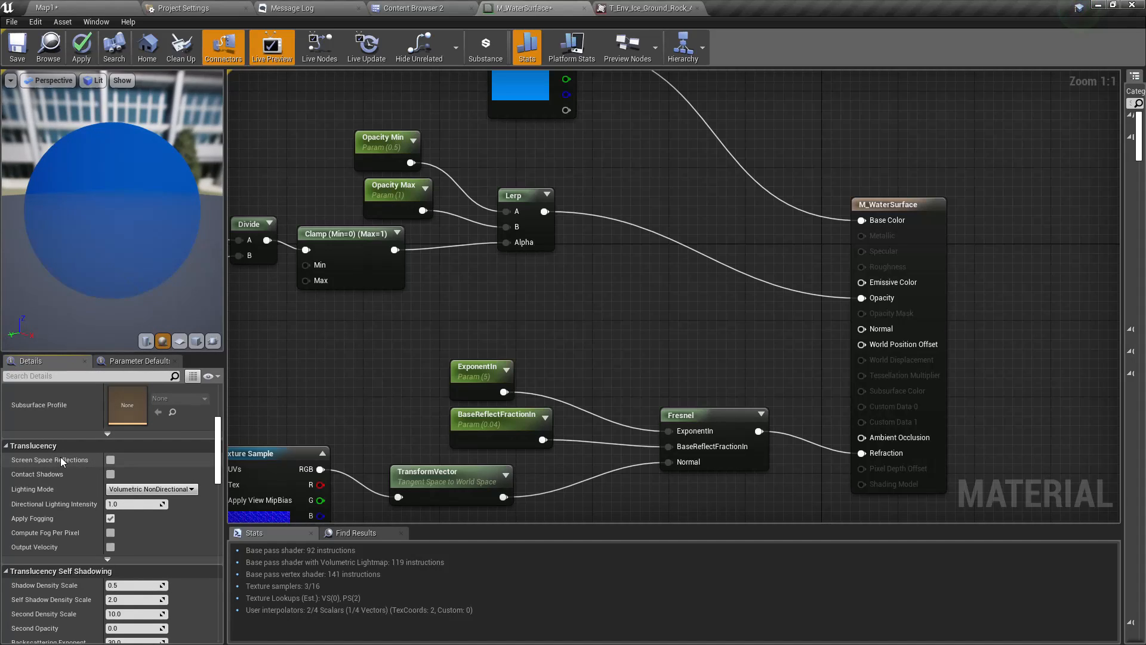
click(110, 460)
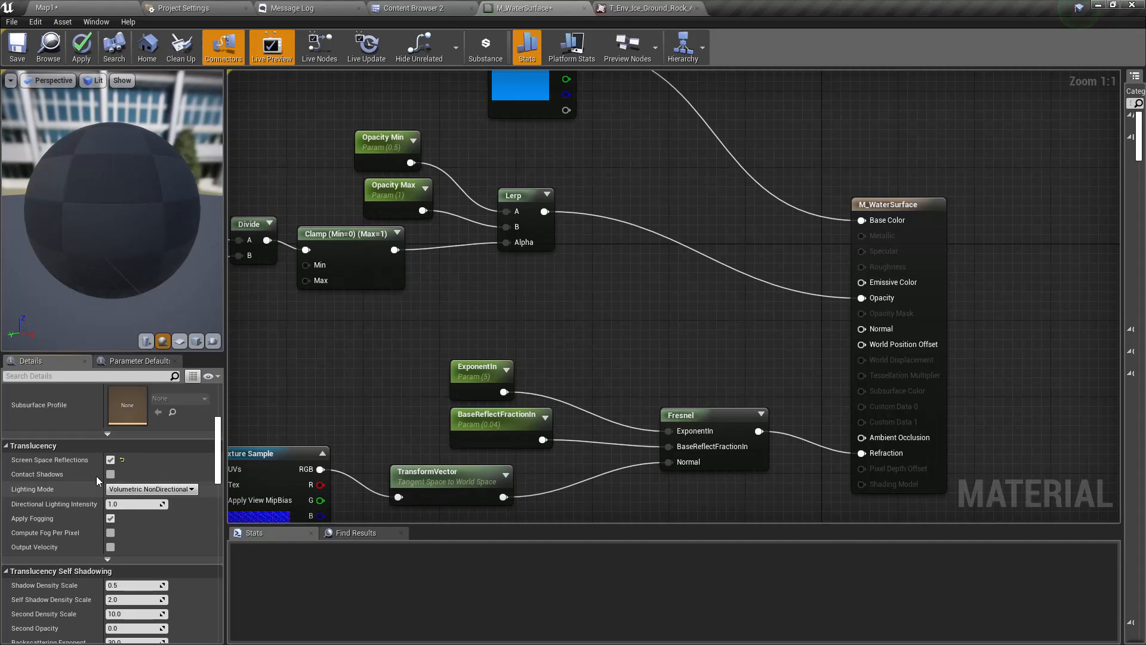
click(145, 488)
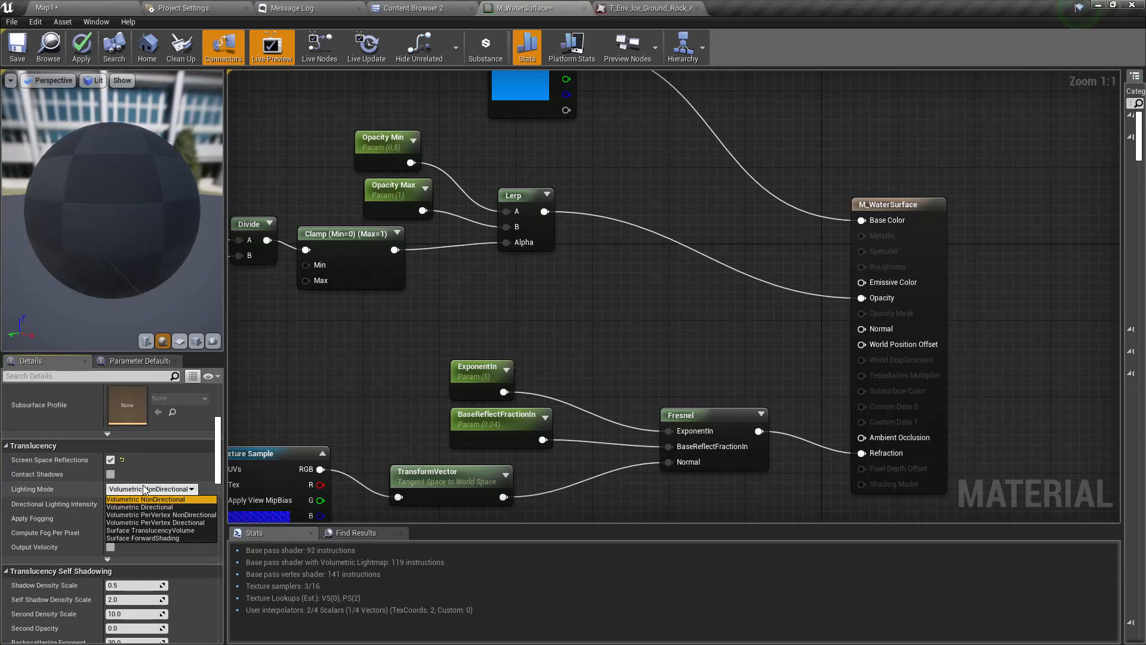
click(153, 532)
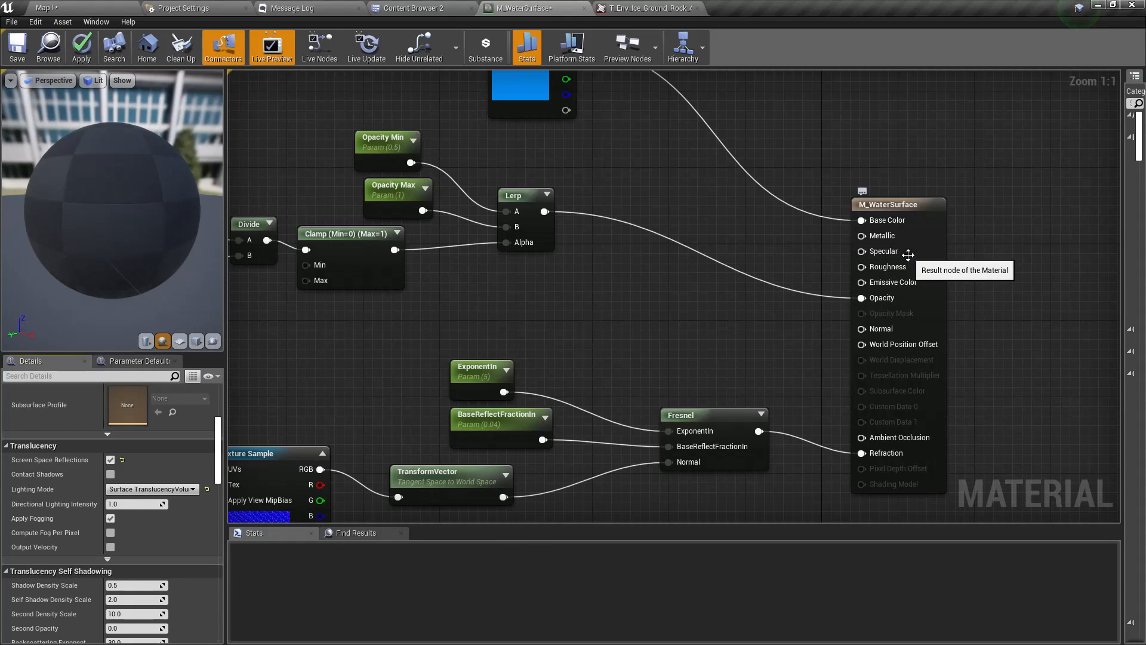
Promote the Metallic input of M_WaterSurface to a parameter, place it clear of the result node, and set its default value to 1
right_click(884, 235)
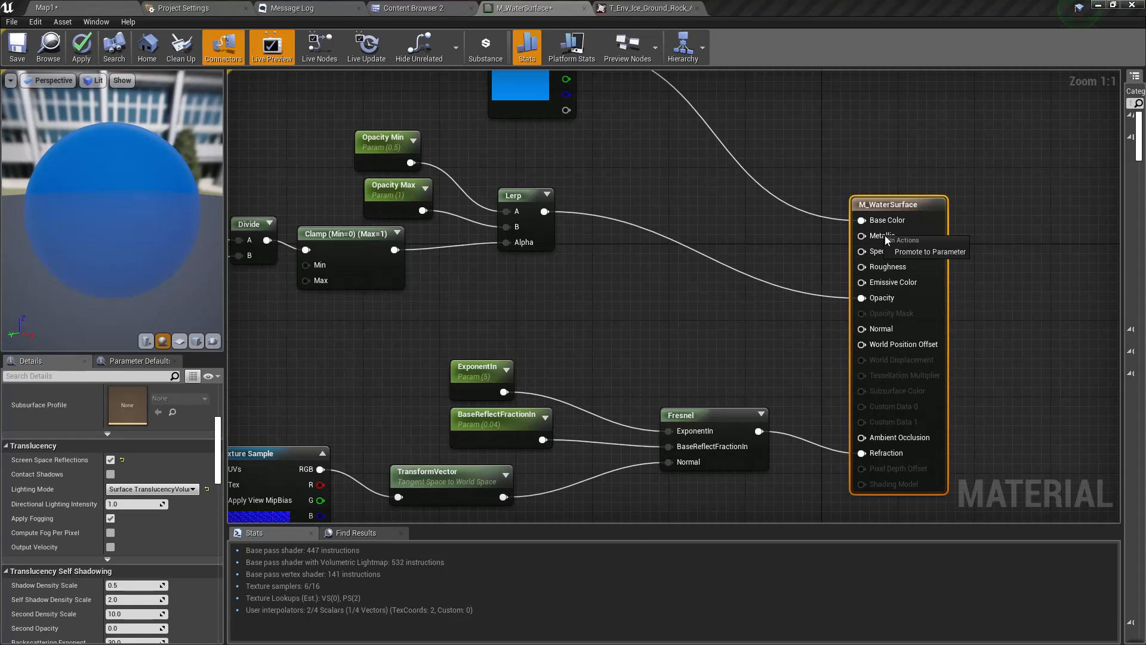
click(909, 252)
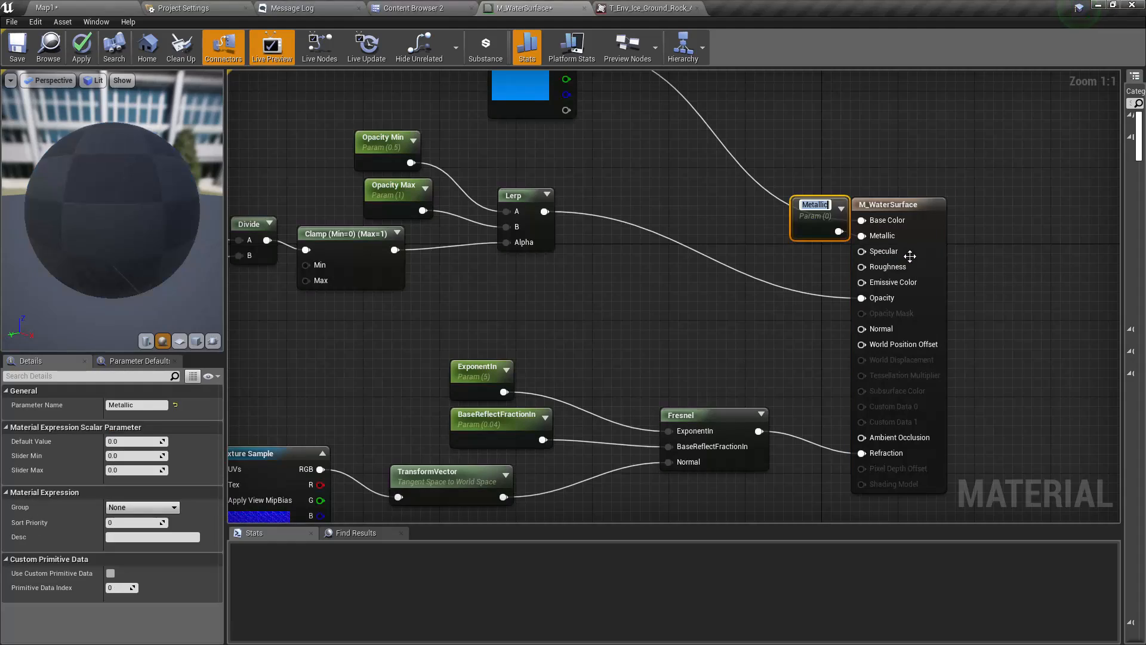
drag(821, 226, 728, 235)
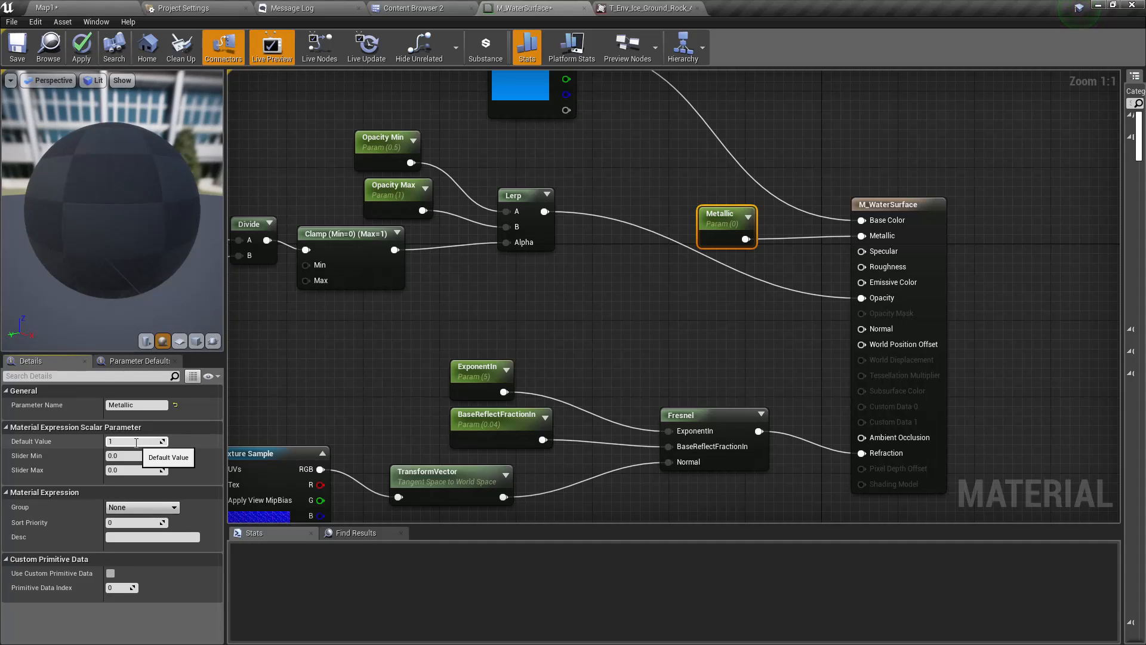
Promote the Specular input to a parameter, place it below the Metallic node, and set its default value to 1
right_click(883, 253)
click(901, 267)
drag(807, 226, 717, 282)
text(1)
click(891, 366)
Promote the Roughness input to a parameter with default value 0, place it below the Specular node, and apply the material changes
right_click(874, 265)
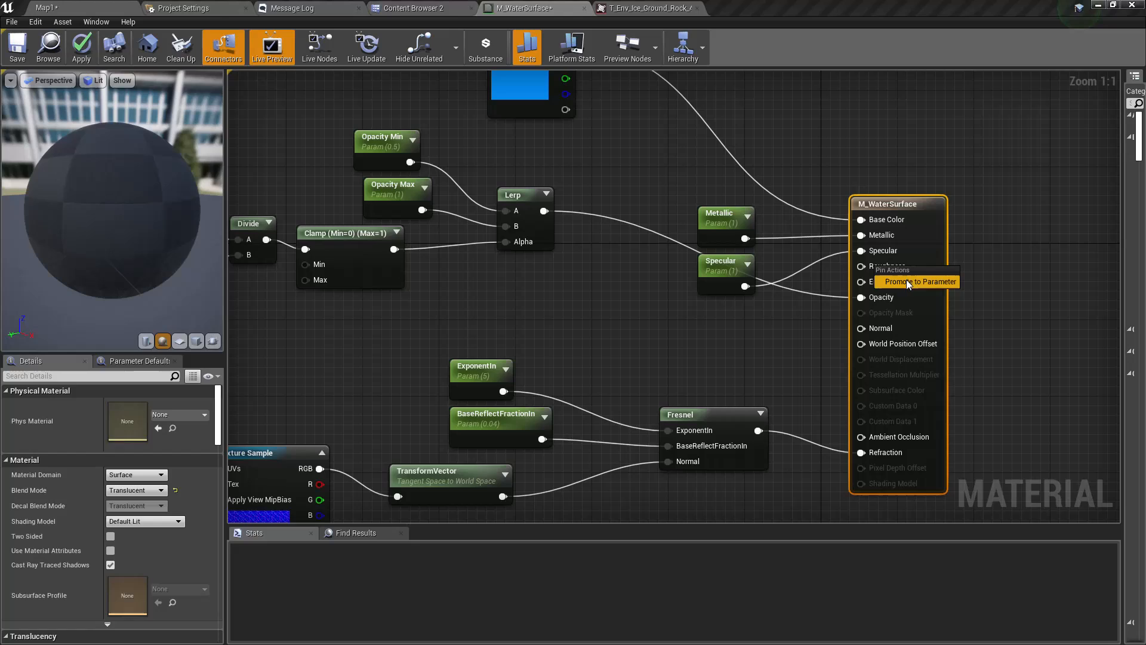
click(906, 280)
drag(810, 221, 719, 336)
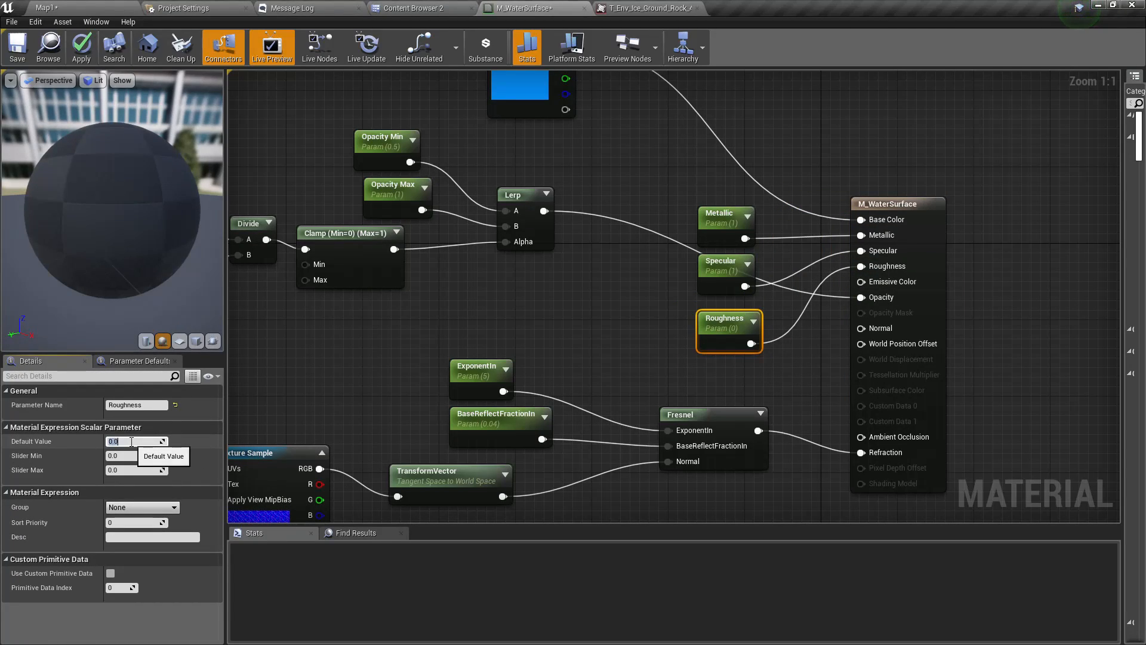
right_drag(504, 322, 517, 315)
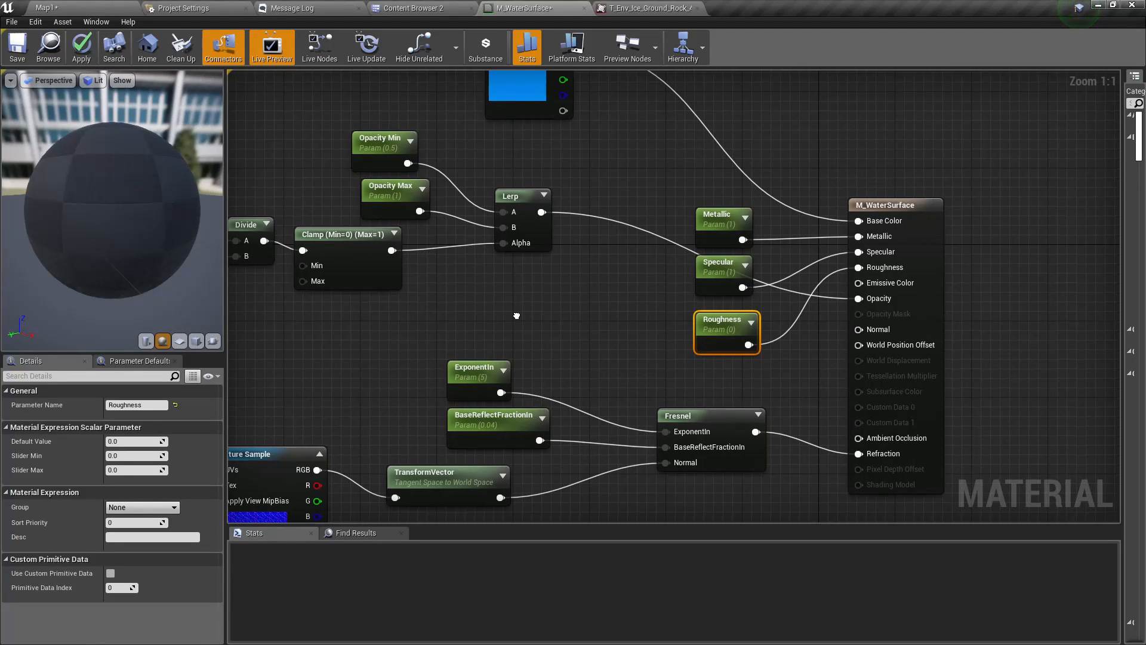
click(80, 48)
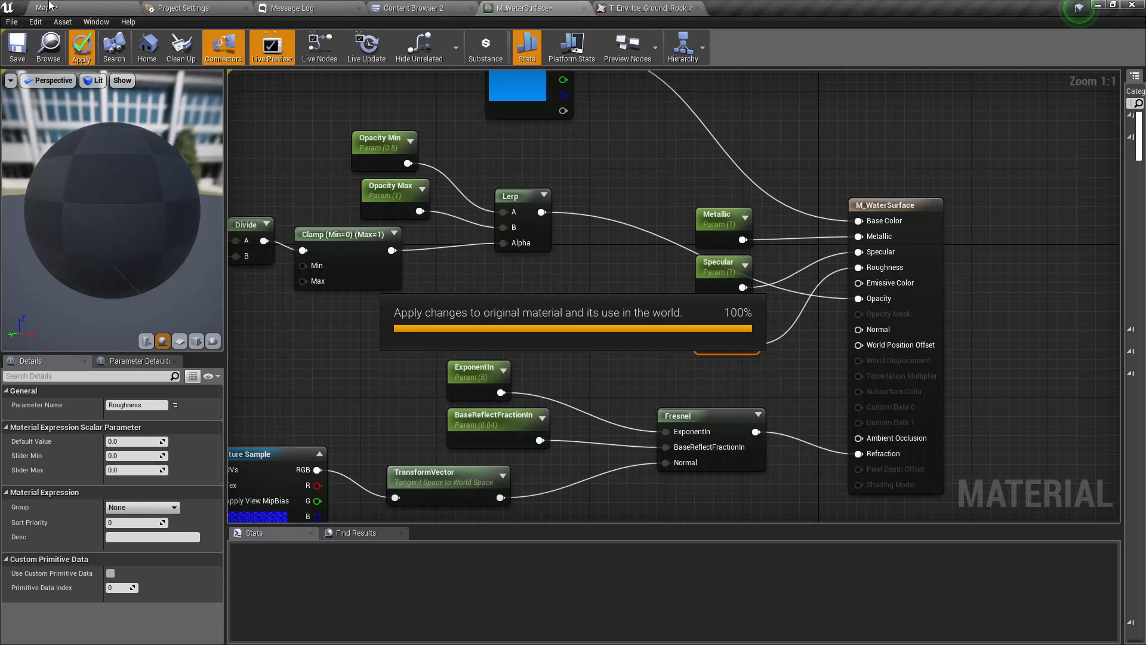
Inspect the lake's surface reflections from the shore in the full-screen viewport of the Map1 level
click(82, 5)
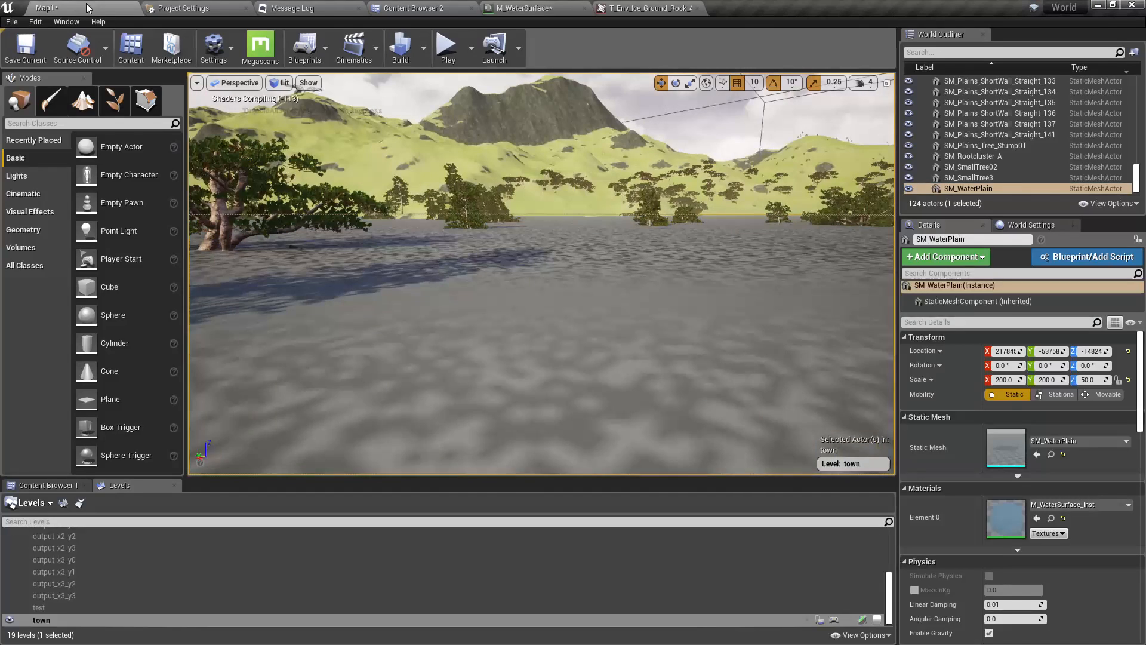
key(F11)
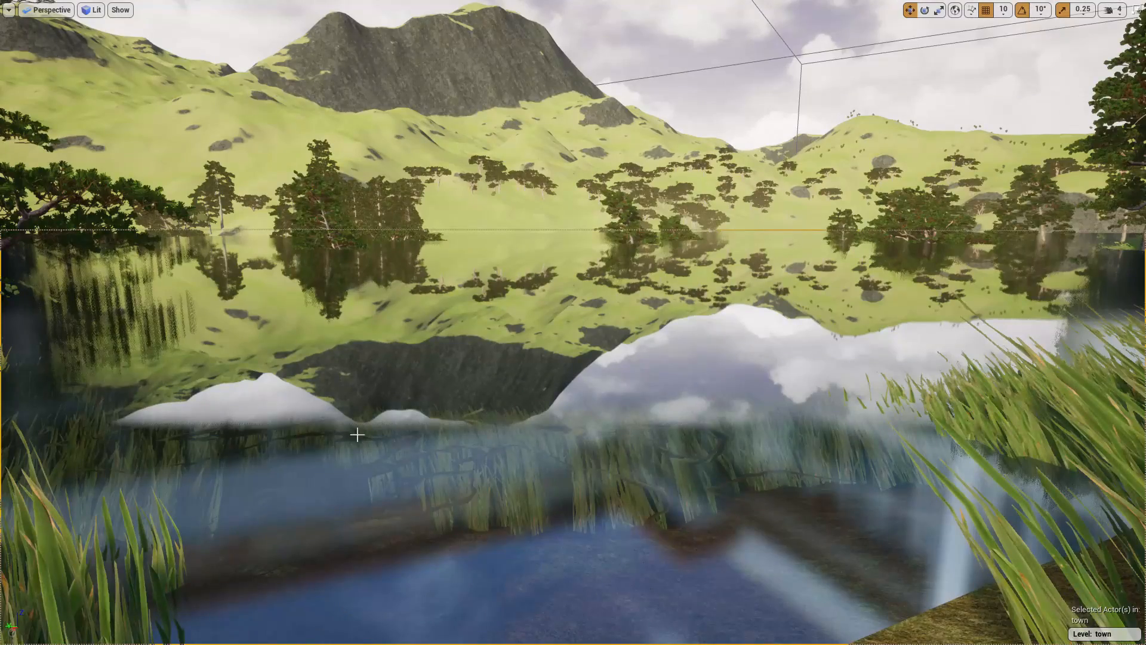
right_drag(357, 435, 383, 432)
key(s)
key(w)
scroll(364, 432, down, 1)
key(d)
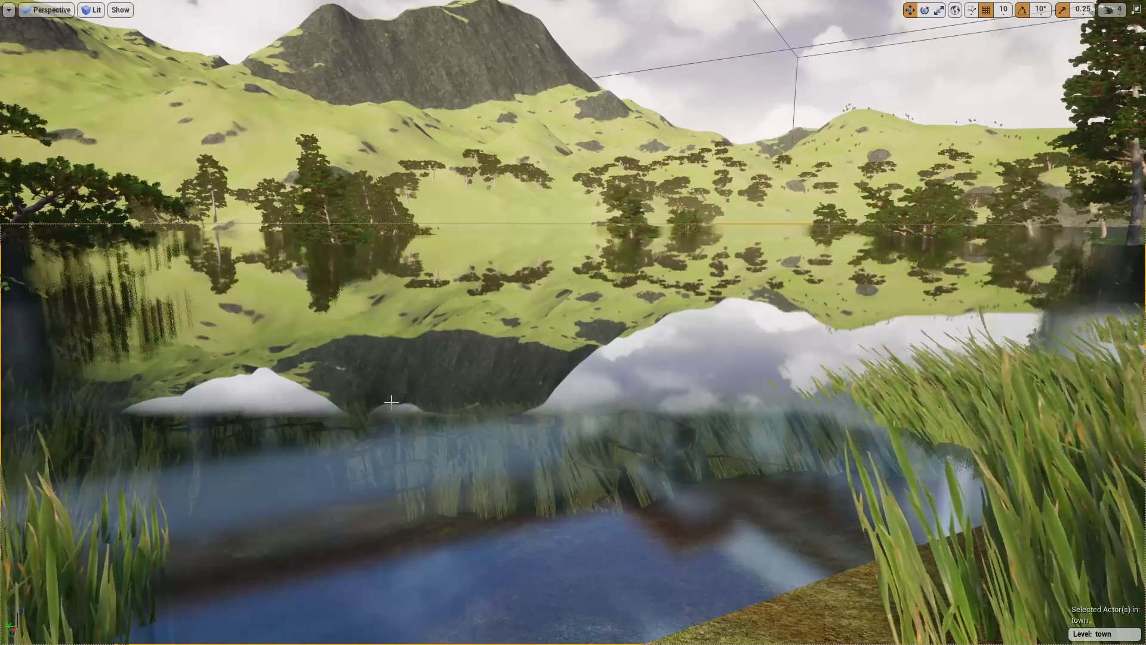
right_drag(253, 481, 275, 490)
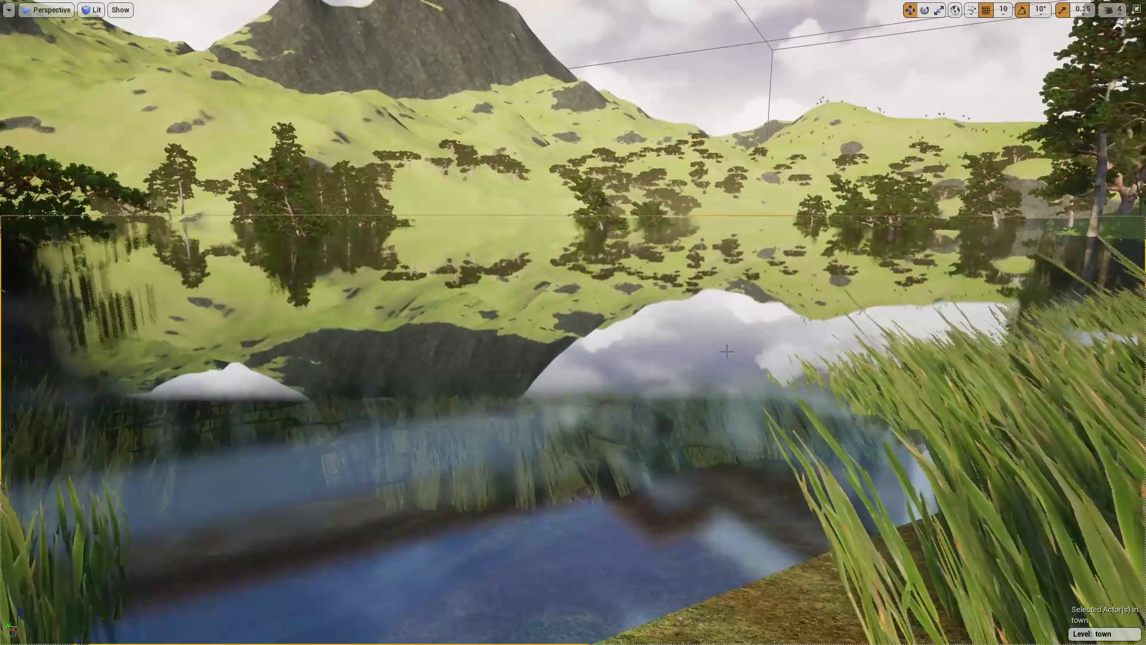
key(F11)
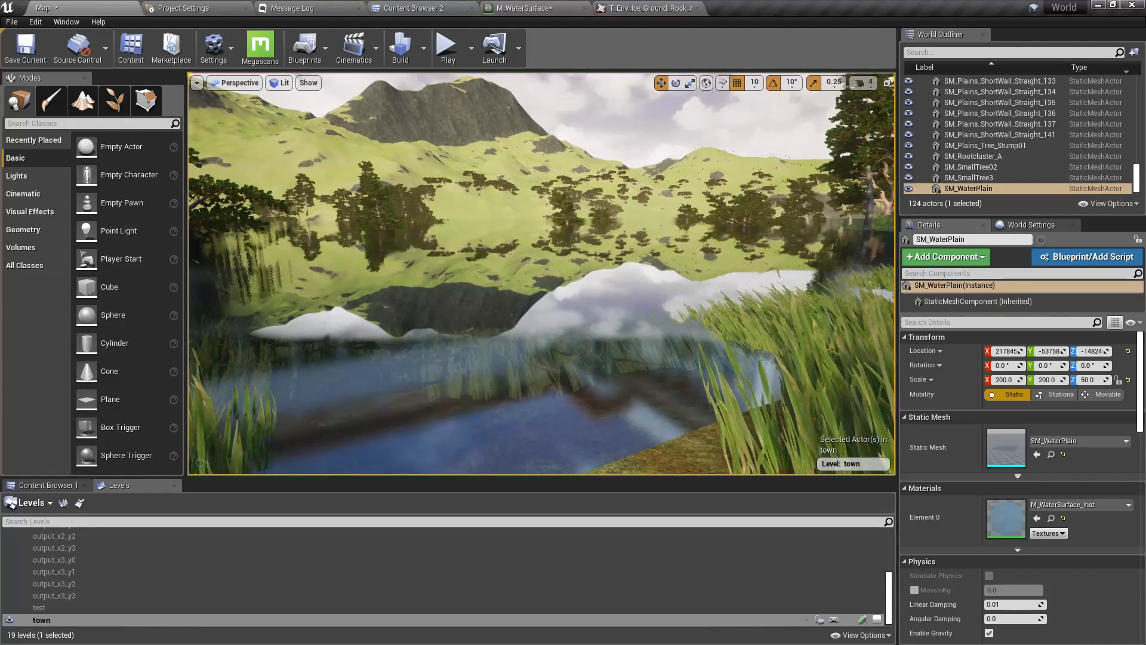
Bring the M_WaterSurface_Inst editor next to the lake view and look through its scalar parameters, including Metallic, Roughness and Specular
drag(1062, 643, 876, 299)
drag(1006, 301, 960, 149)
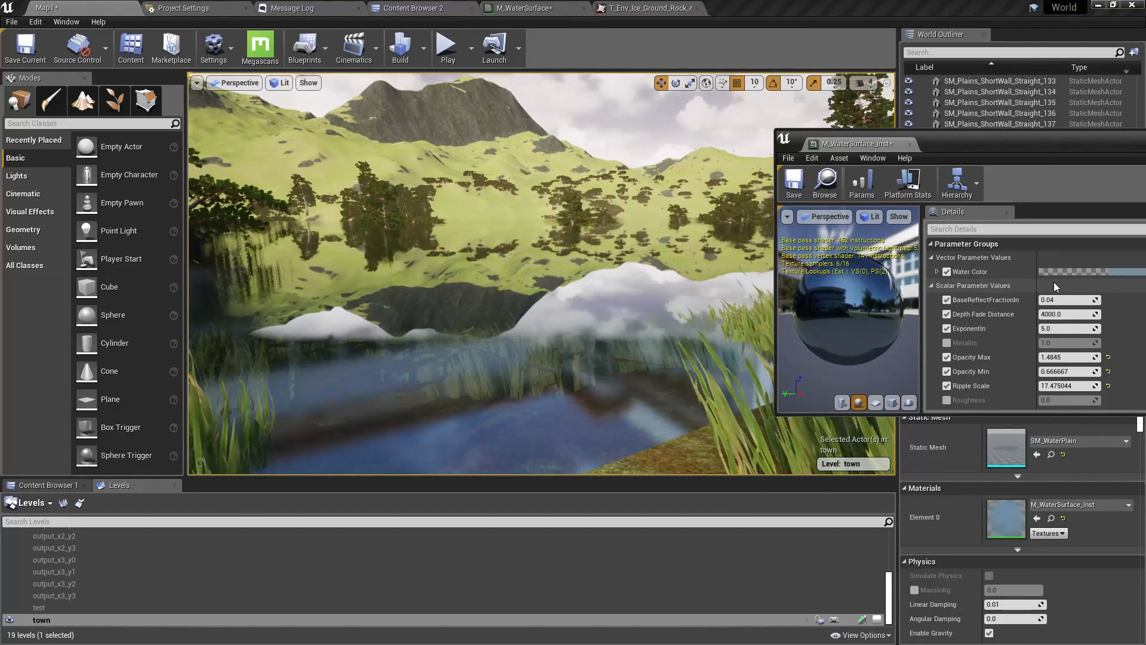
scroll(1044, 368, down, 3)
scroll(998, 330, down, 1)
scroll(1000, 331, up, 2)
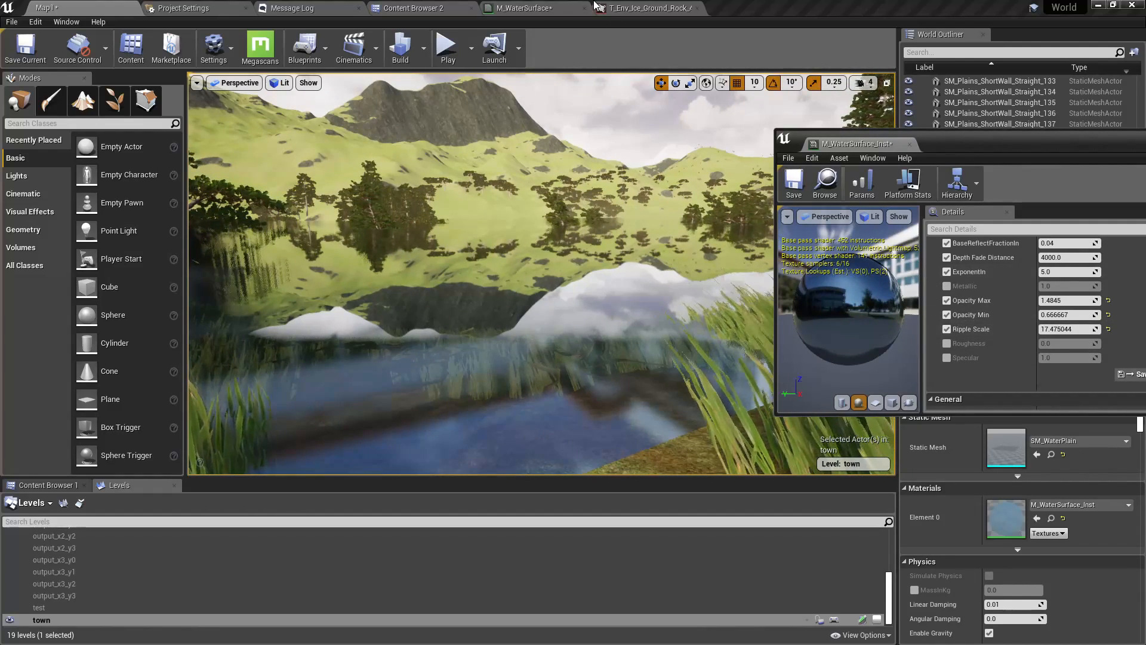
In the M_WaterSurface material, assign the Metallic parameter to a new group named Surface Settings
click(538, 8)
right_drag(599, 152, 489, 147)
click(610, 218)
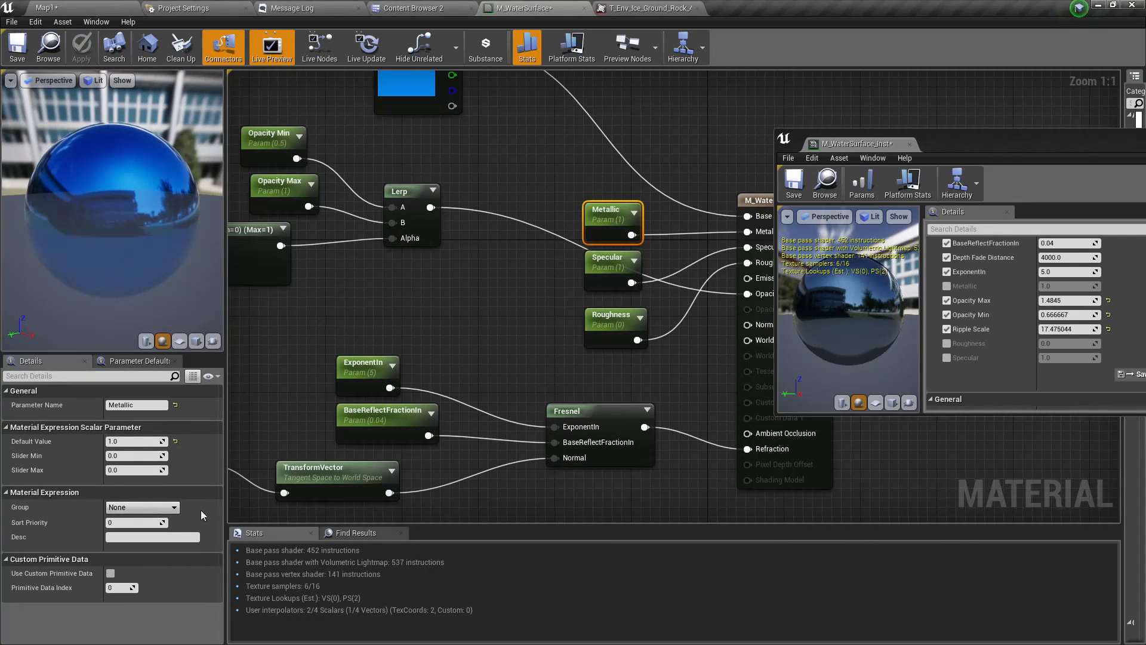
click(137, 507)
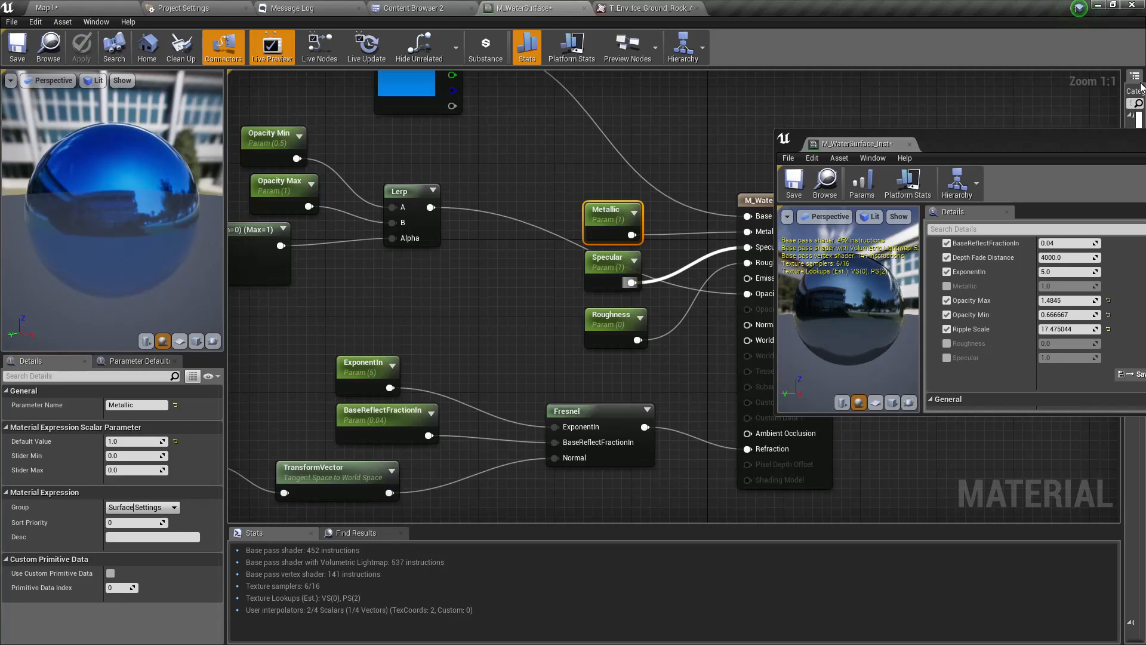
key(ctrl+z)
Select the Specular and Roughness parameter nodes together to edit their shared group
click(607, 258)
ctrl+click(611, 316)
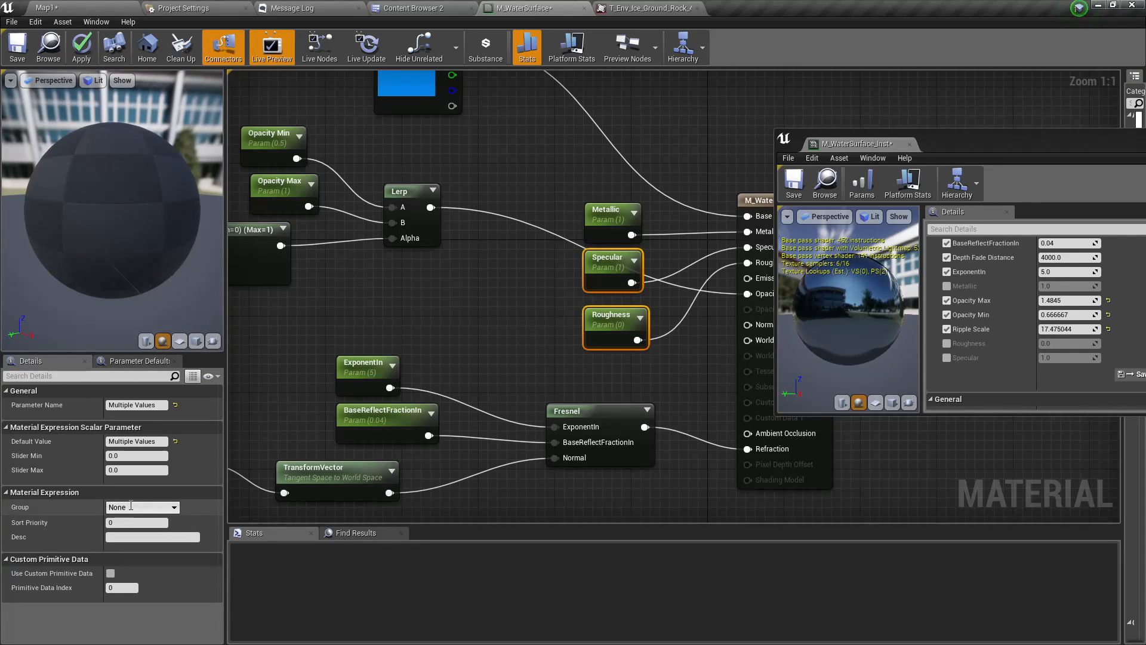
Assign the selected Specular and Roughness parameters to the Surface Settings group, and the Water Color parameter to the Colors group
click(175, 507)
click(120, 525)
right_drag(314, 314, 452, 401)
scroll(531, 259, down, 4)
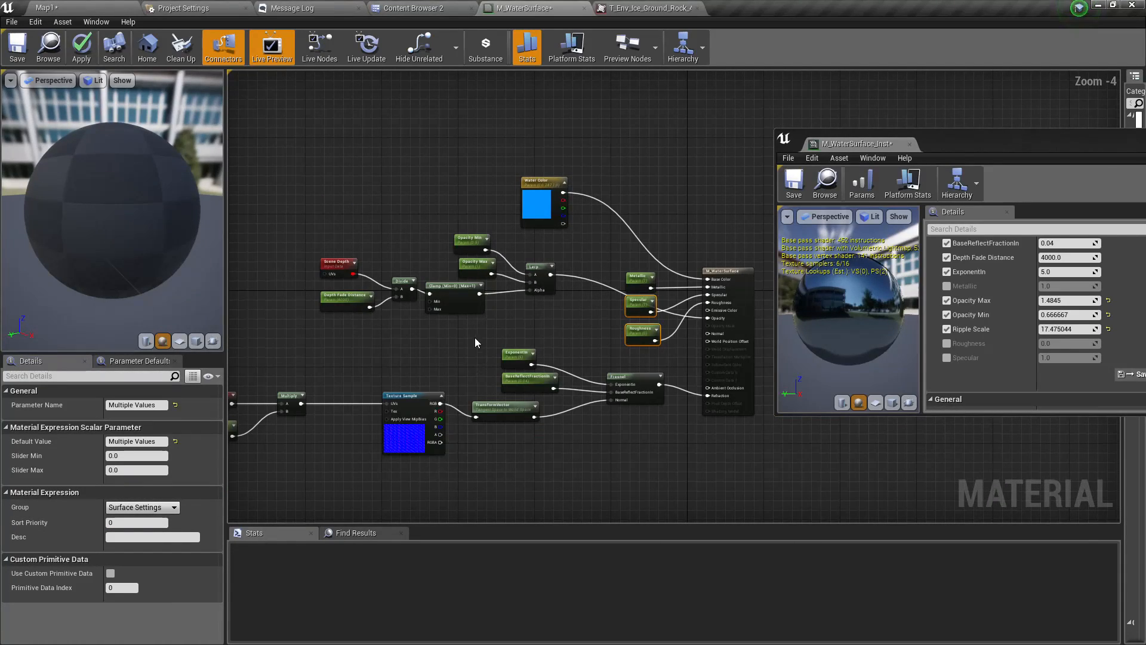
click(530, 207)
click(149, 483)
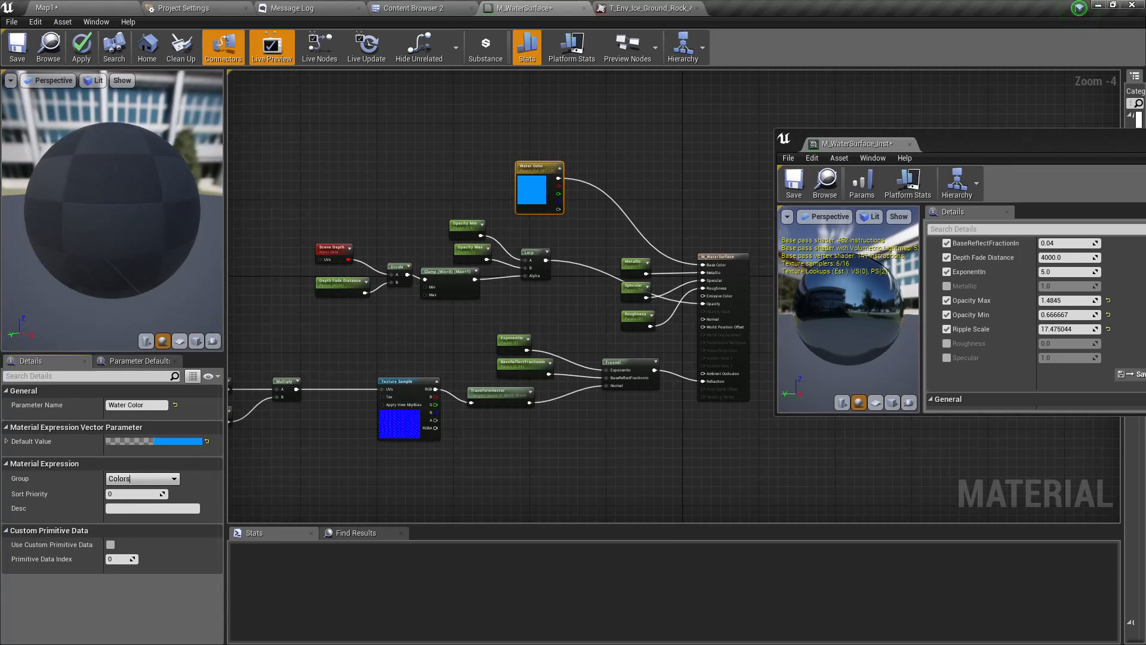
click(388, 420)
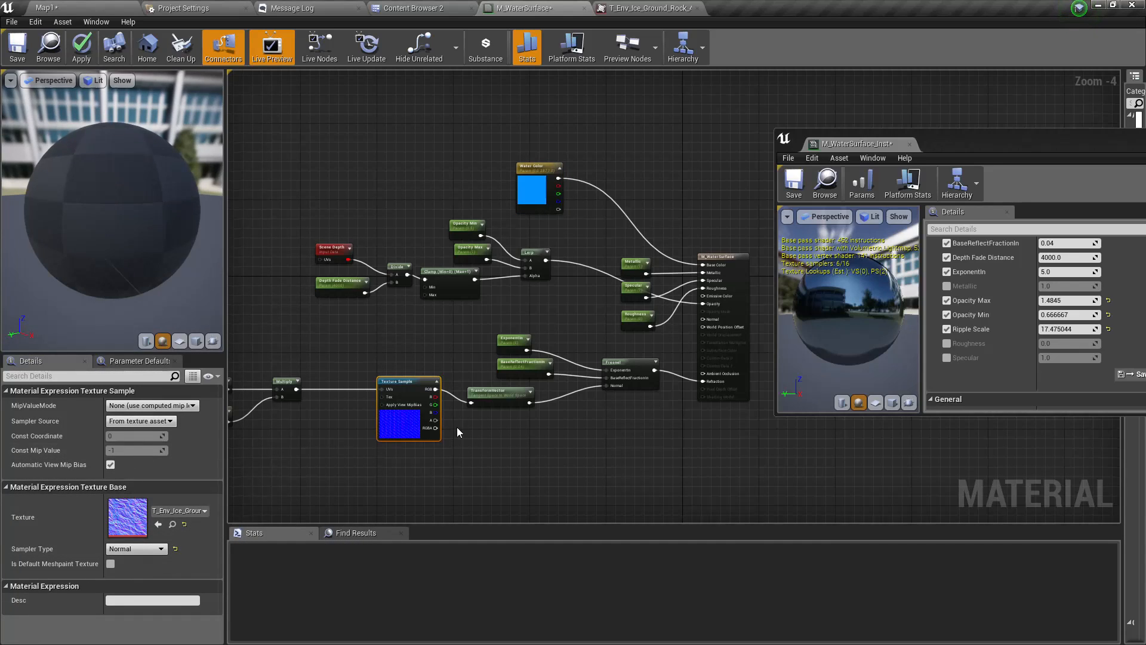
scroll(388, 411, up, 3)
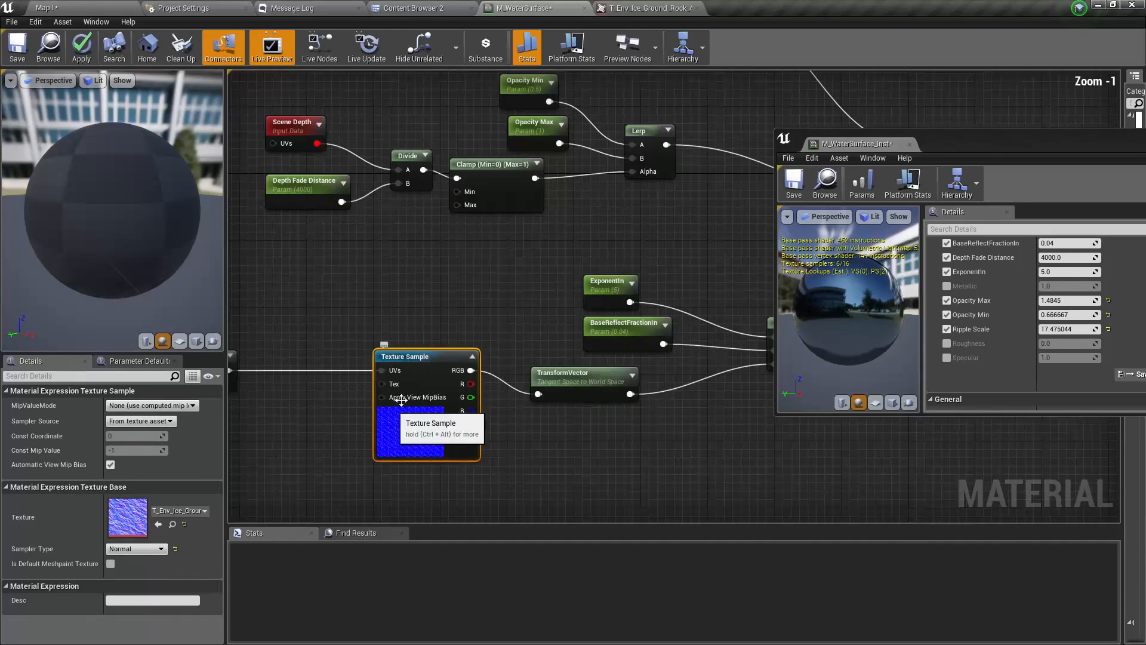
right_click(421, 366)
right_drag(329, 293, 350, 298)
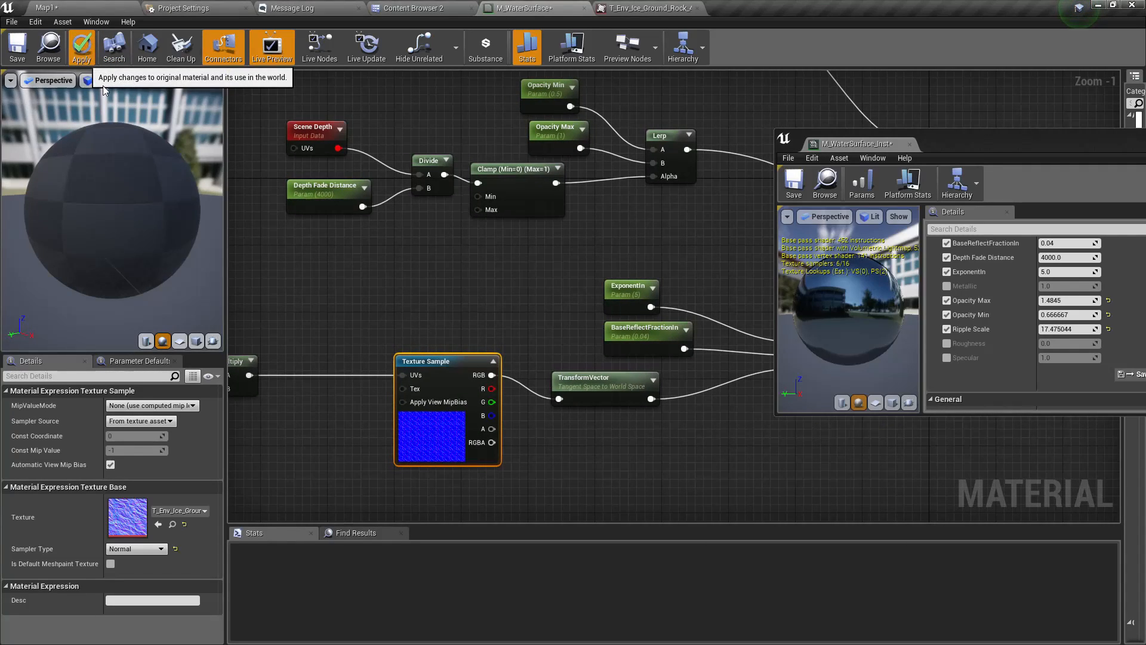
Apply the changes to the M_WaterSurface material and return to the lake view in the Map1 level
click(88, 50)
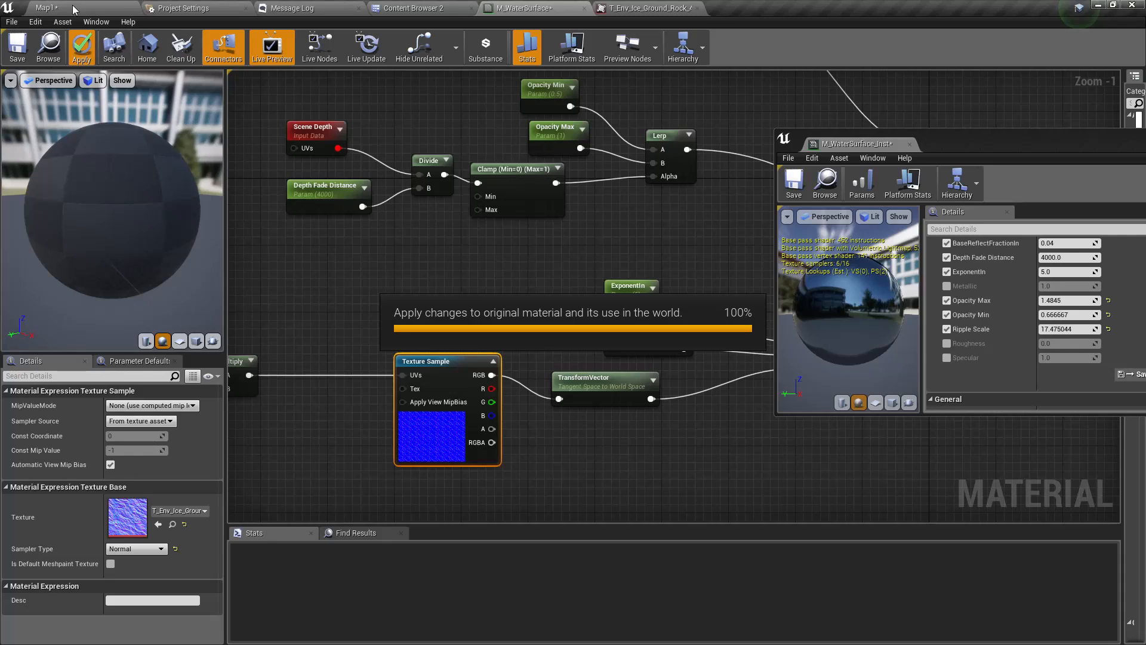
click(66, 6)
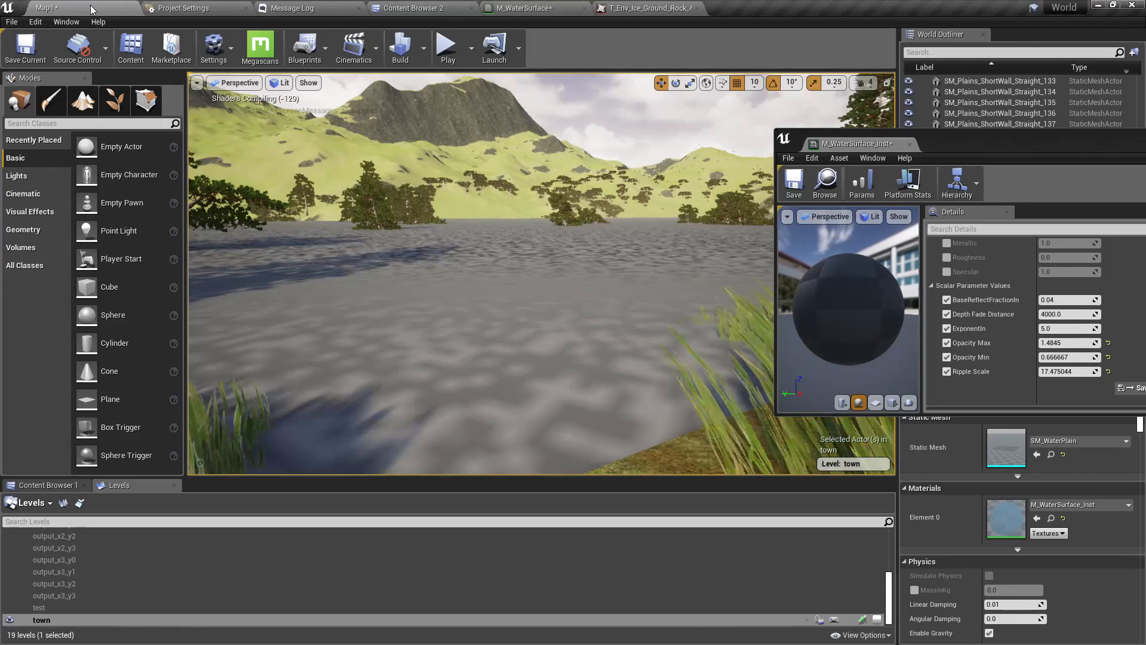
drag(1005, 145, 962, 192)
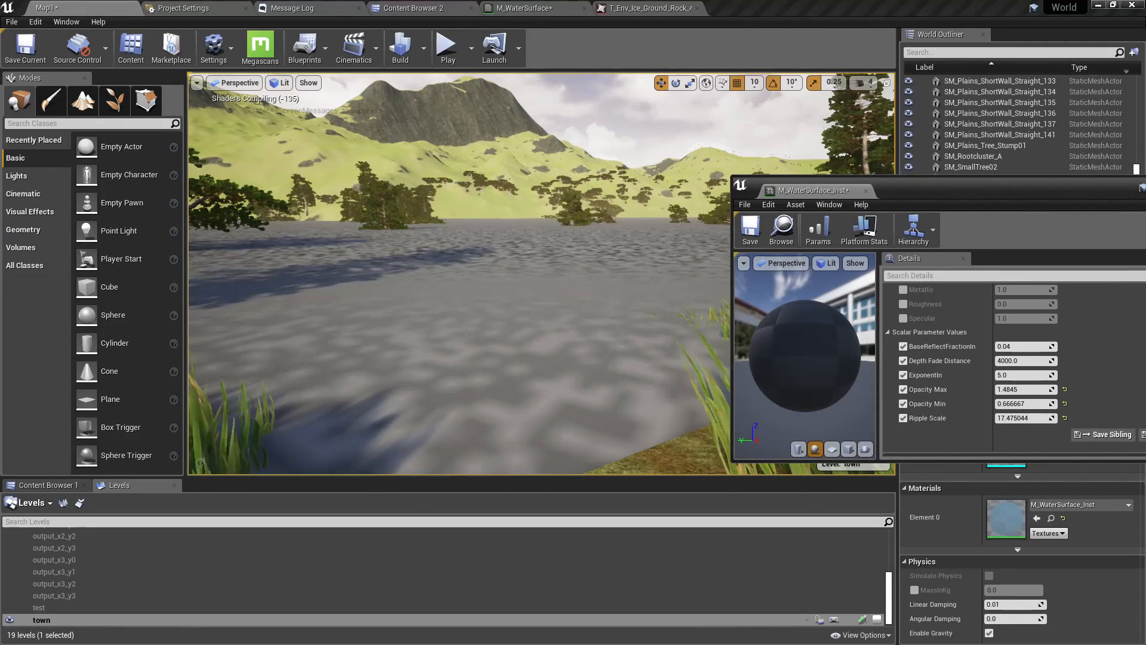
right_drag(550, 281, 546, 289)
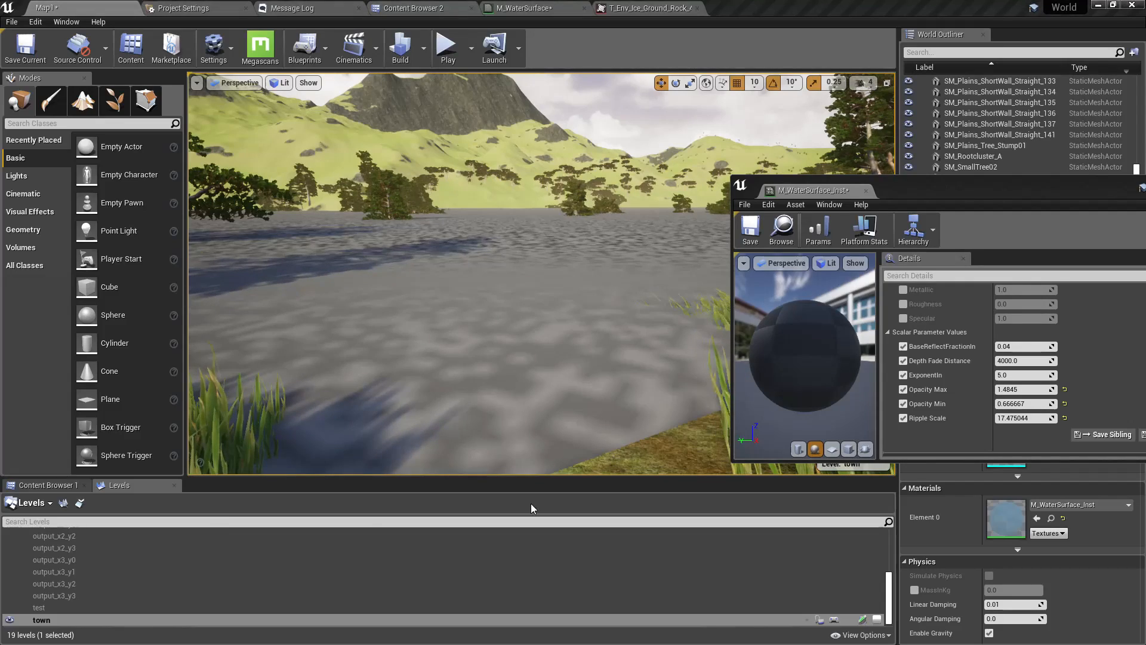
Enable the Metallic, Roughness and Specular overrides in the M_WaterSurface_Inst surface settings
scroll(1060, 358, up, 2)
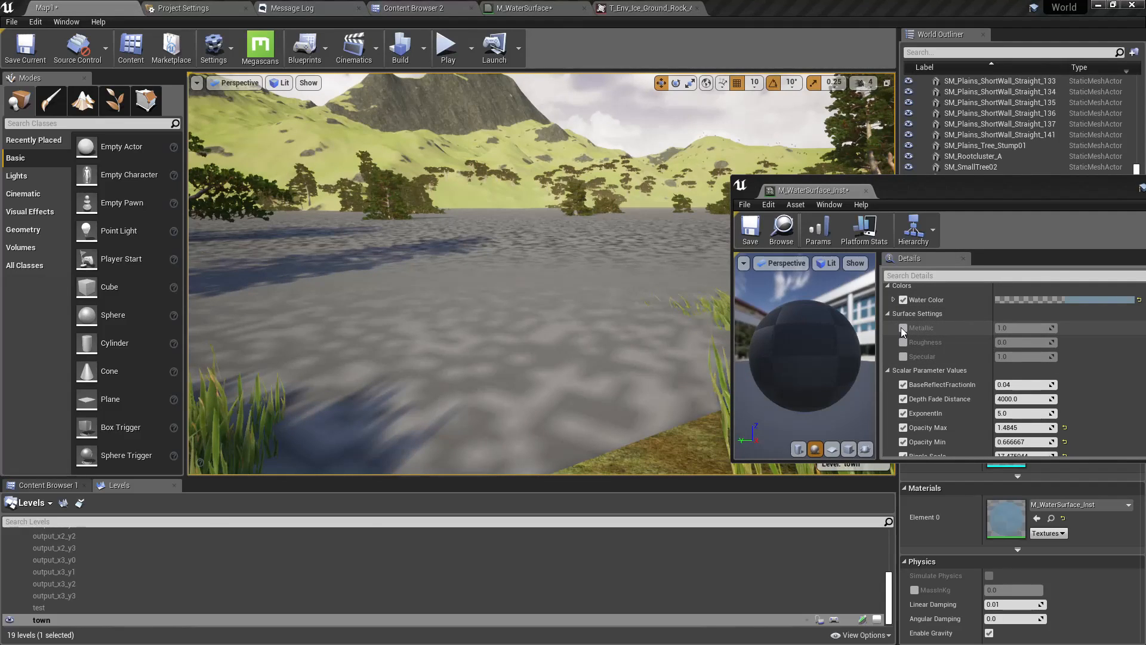
mouse_move(384, 295)
right_down()
mouse_move(413, 287)
mouse_move(374, 291)
right_up()
key(s)
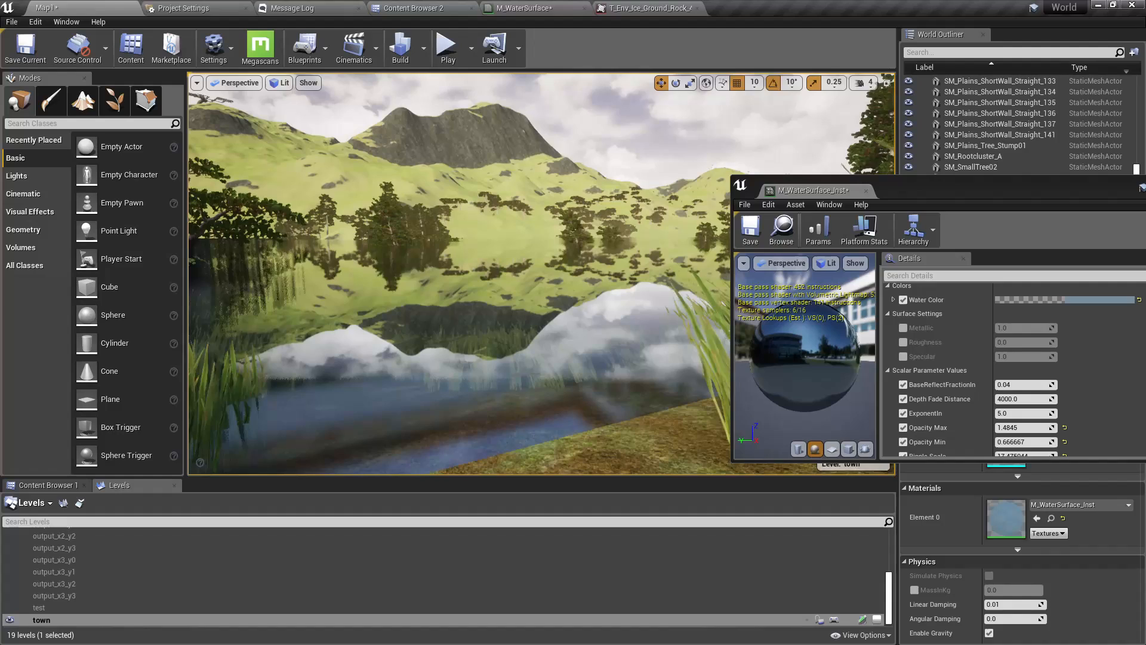
click(903, 328)
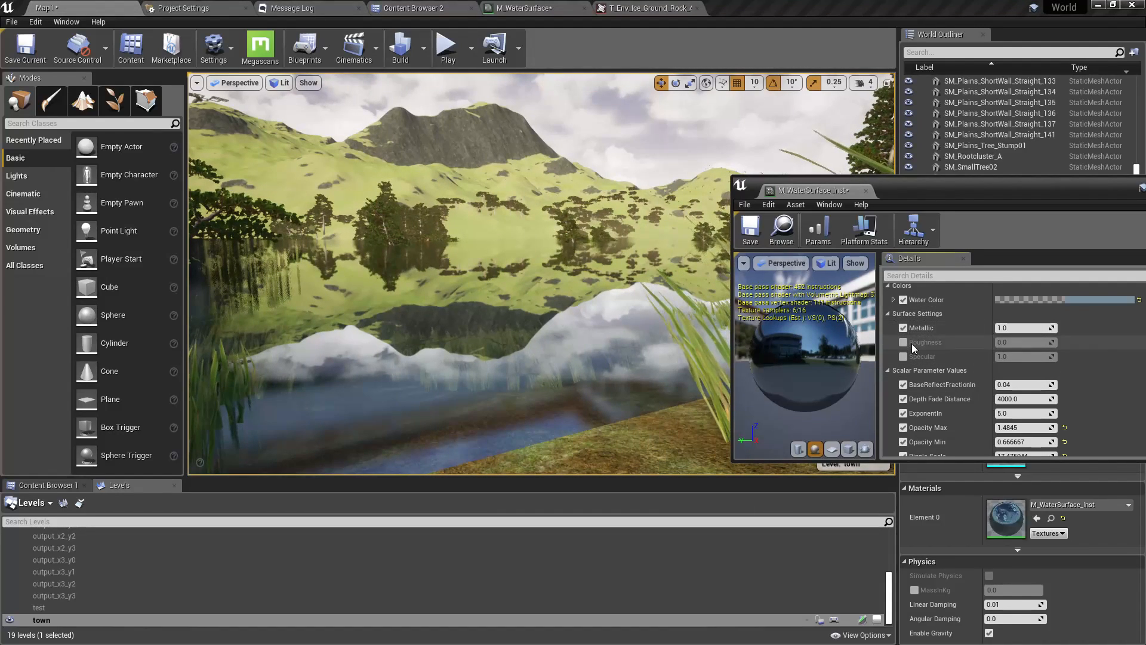
click(903, 342)
click(904, 356)
Try Roughness values of 0.5, 0.2 and 0.1 on the water material instance, and set it back to 0.5
click(1021, 342)
text(.5)
key(Return)
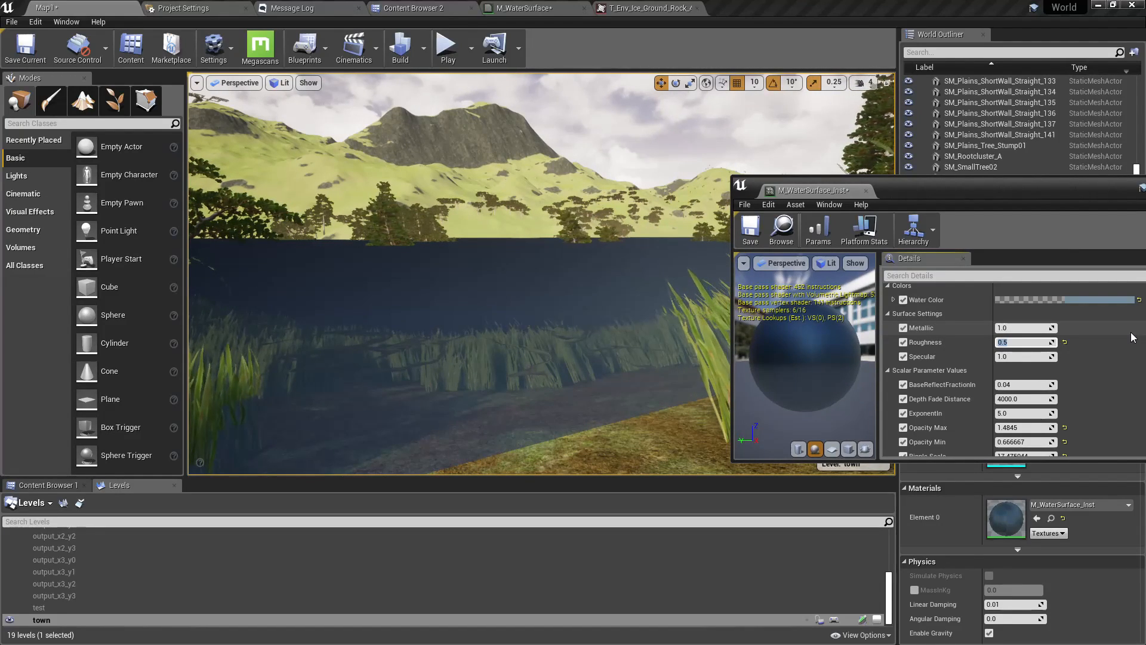
text(.2)
key(Return)
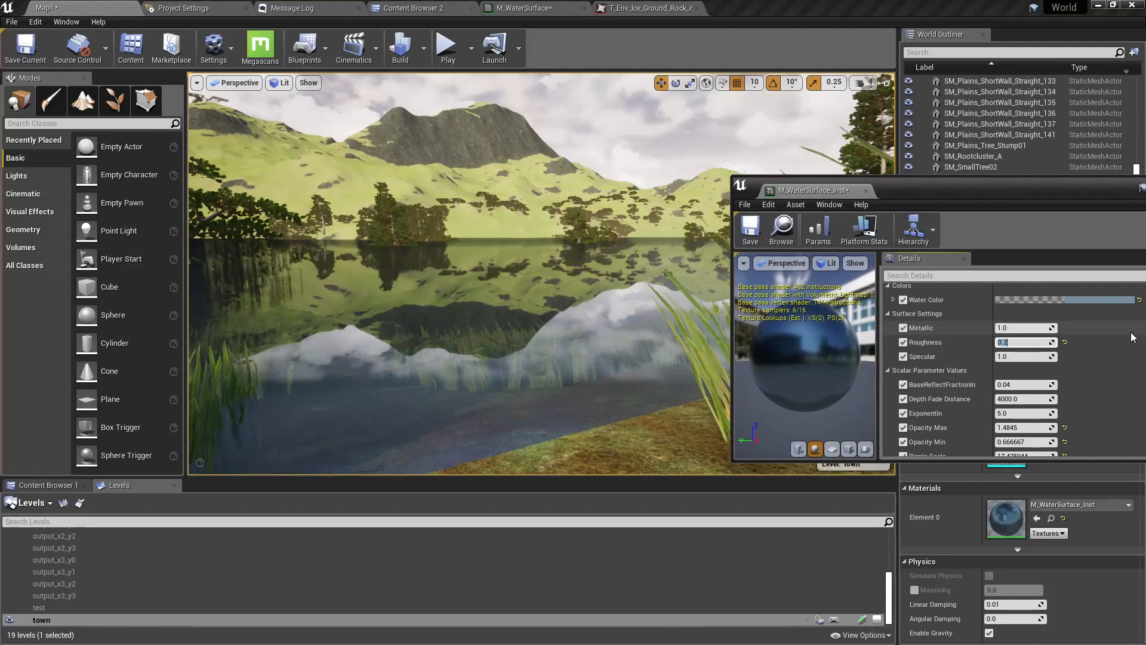
text(0.1)
key(Return)
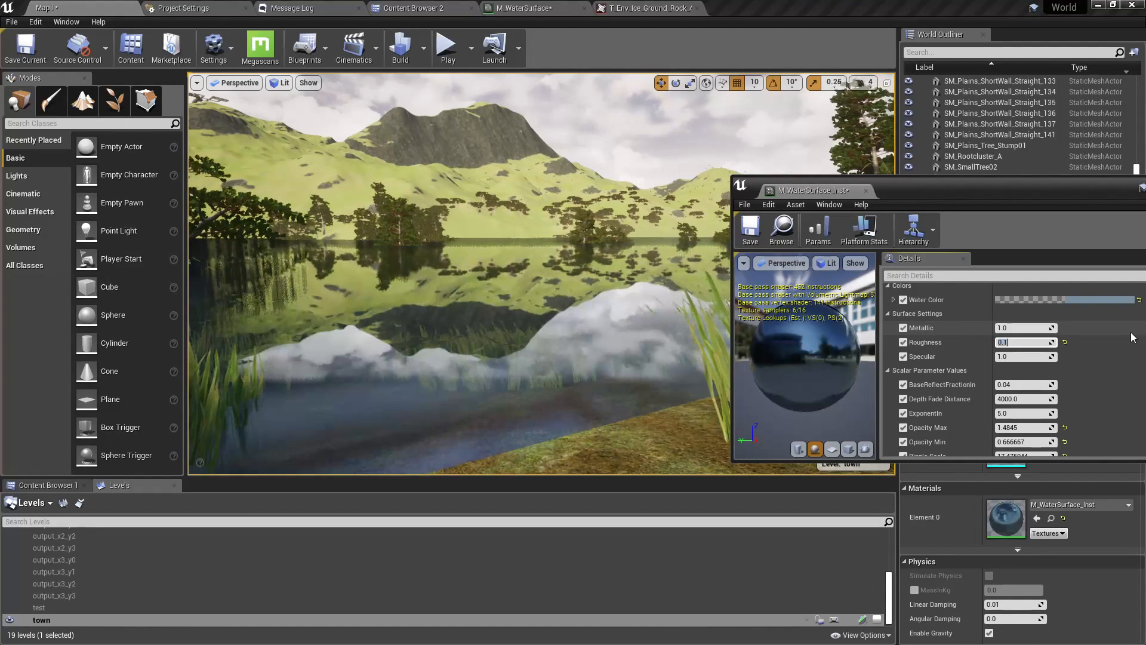
text(0.5)
key(Return)
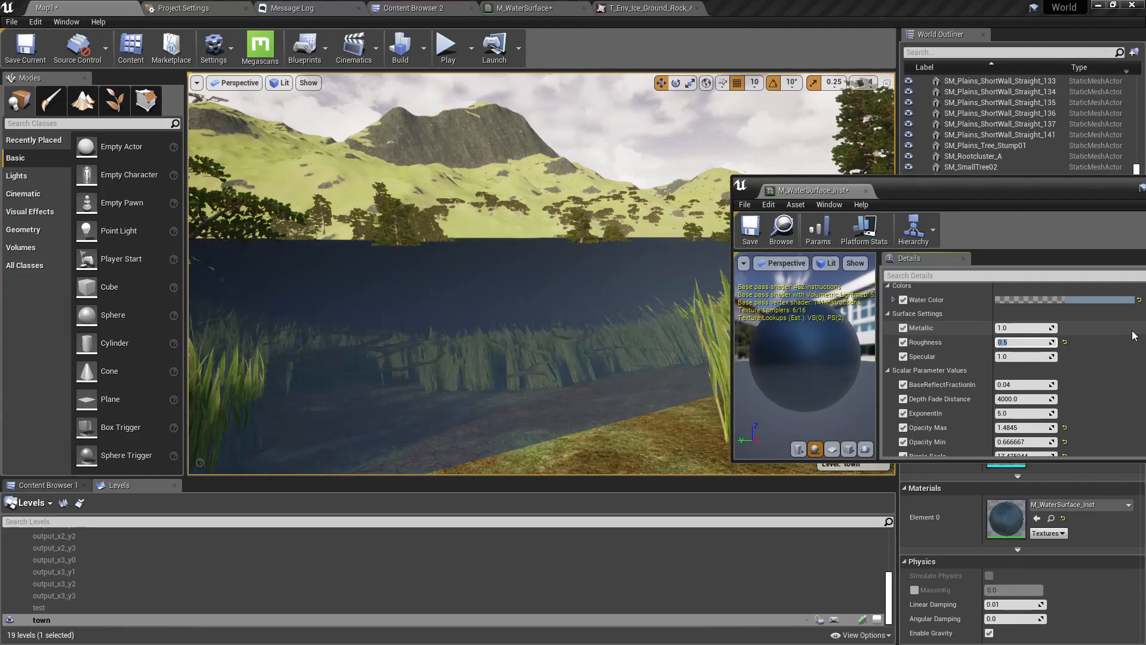
Try Metallic values of 0.5 and 0 on the water material instance, and set it to 0.2
click(1028, 328)
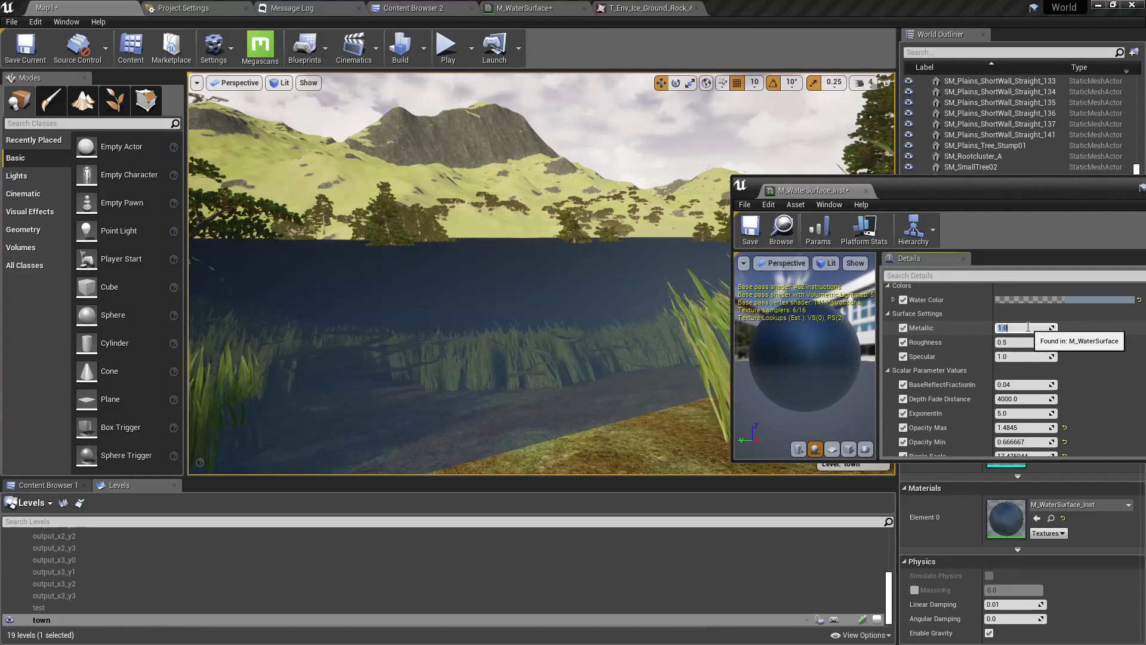
text(.5)
key(Return)
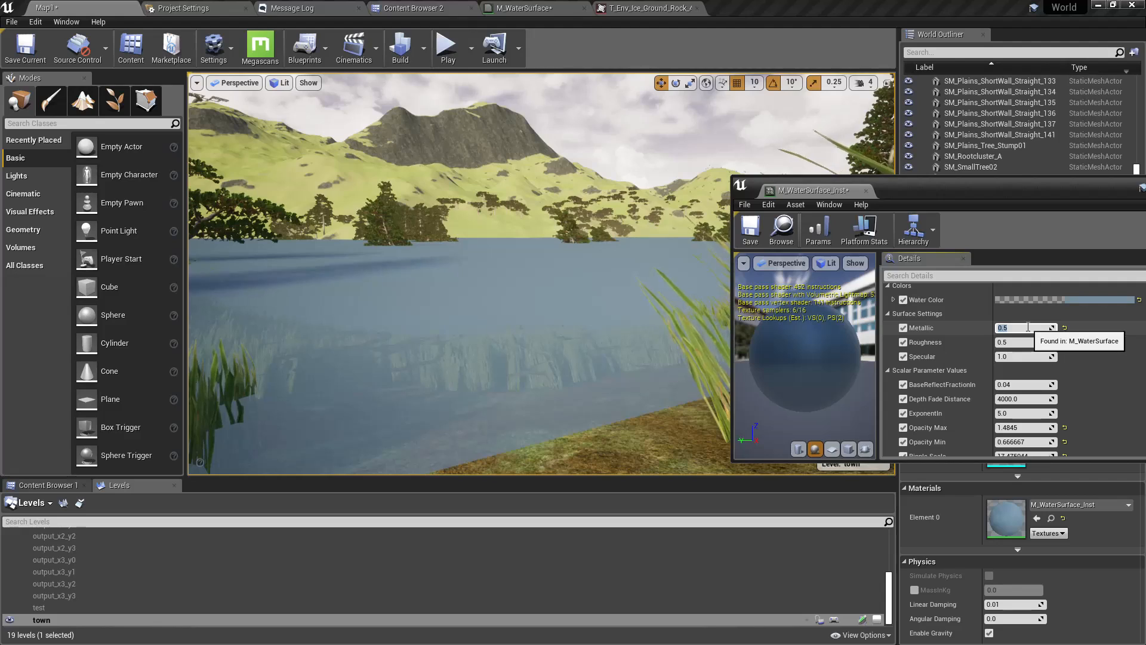
text(0)
key(Return)
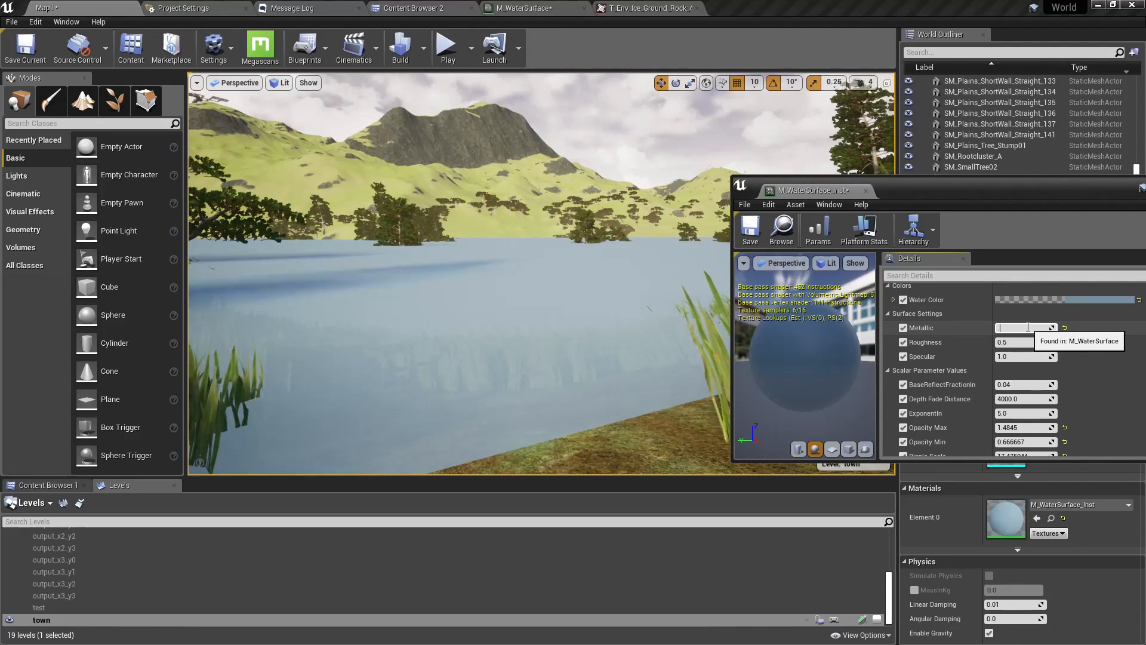
text(.2)
key(Return)
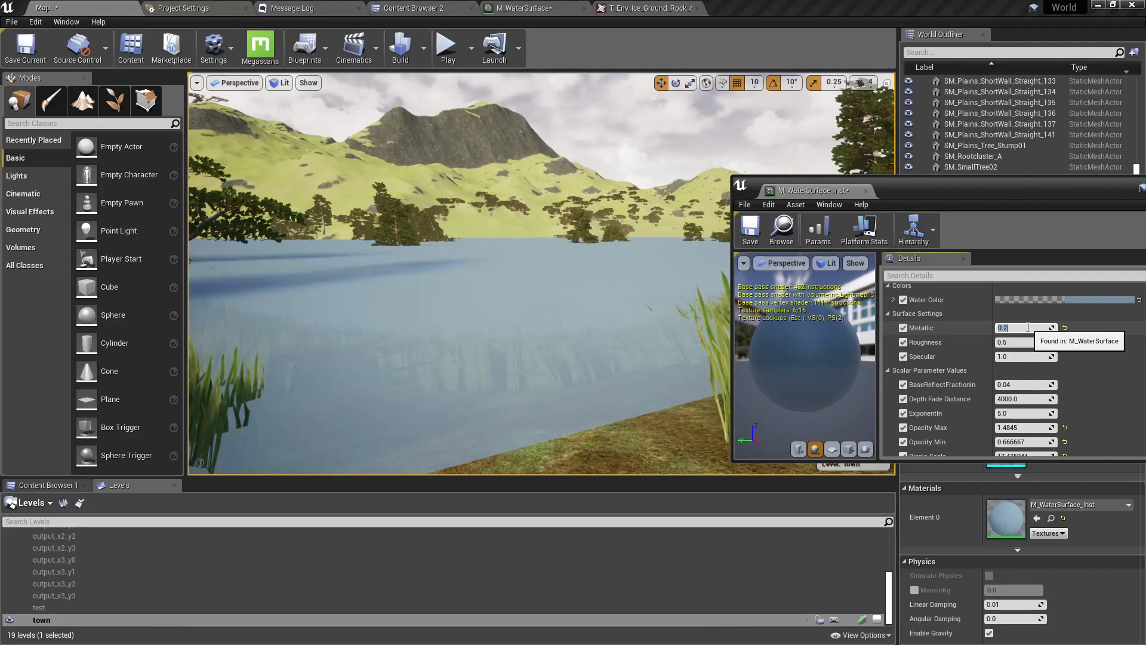
Try a Specular value of 0 on the water material instance, and set it to 0.2
click(1028, 354)
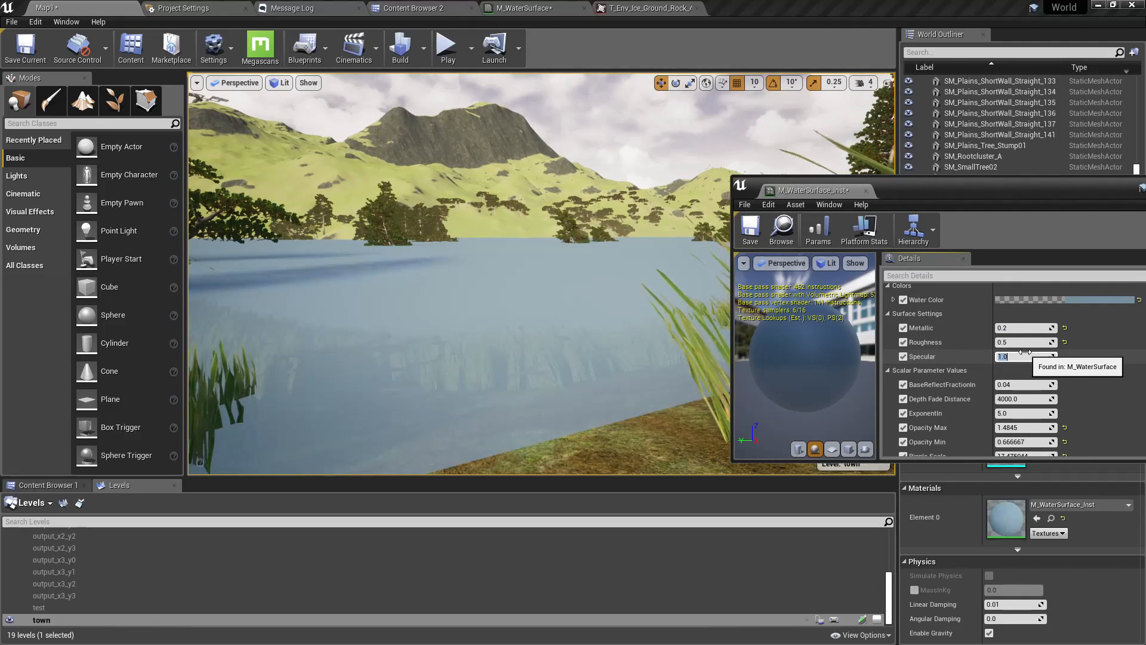
text(0)
key(Return)
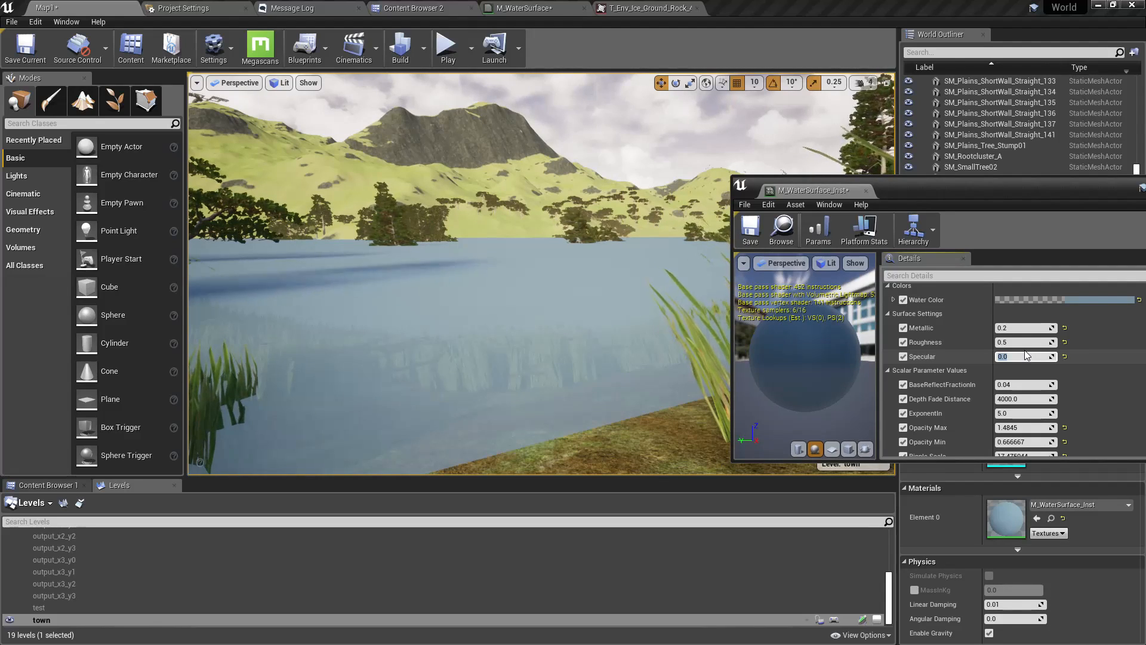
key(Return)
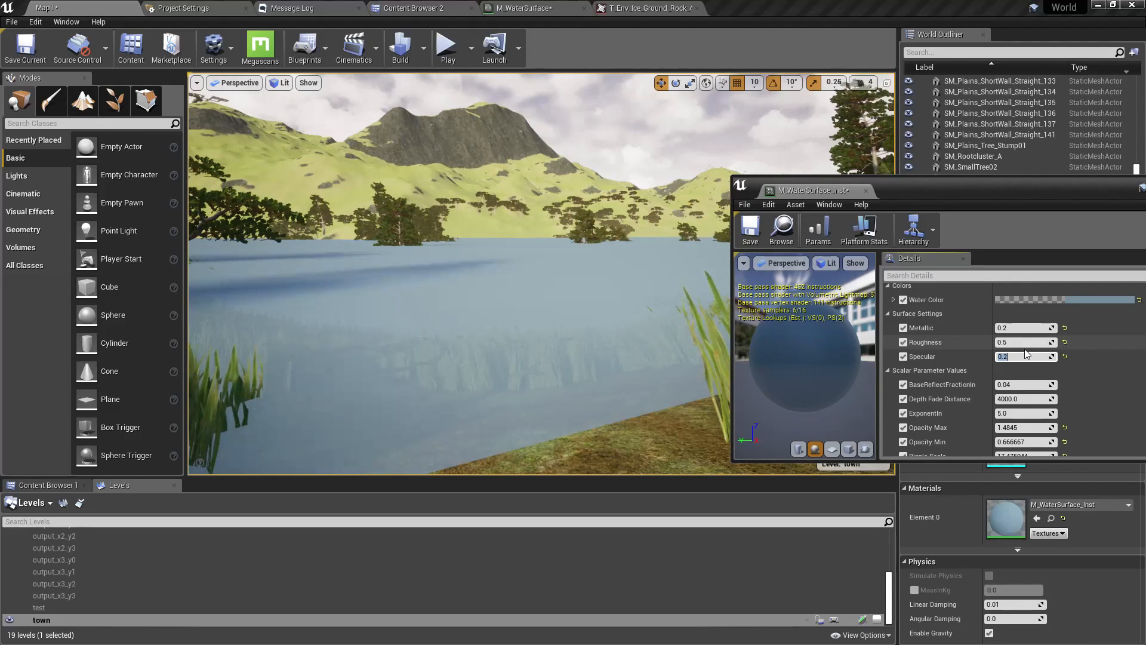
Set the Roughness of the water material instance to 0.2
click(1022, 345)
text(.)
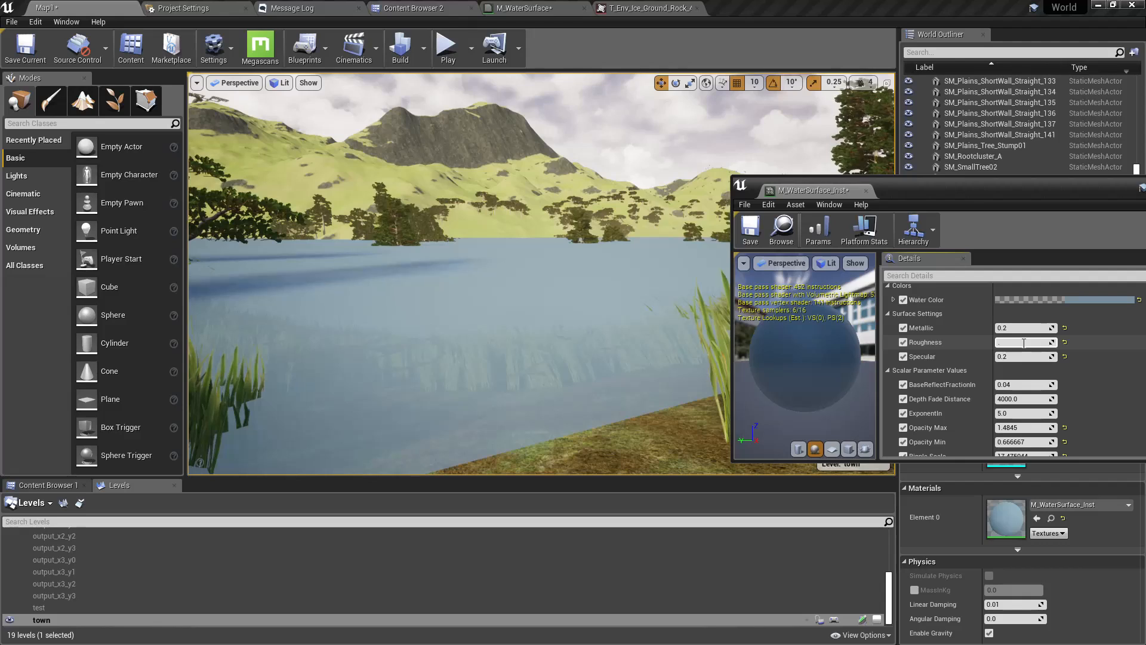
text(2)
key(Return)
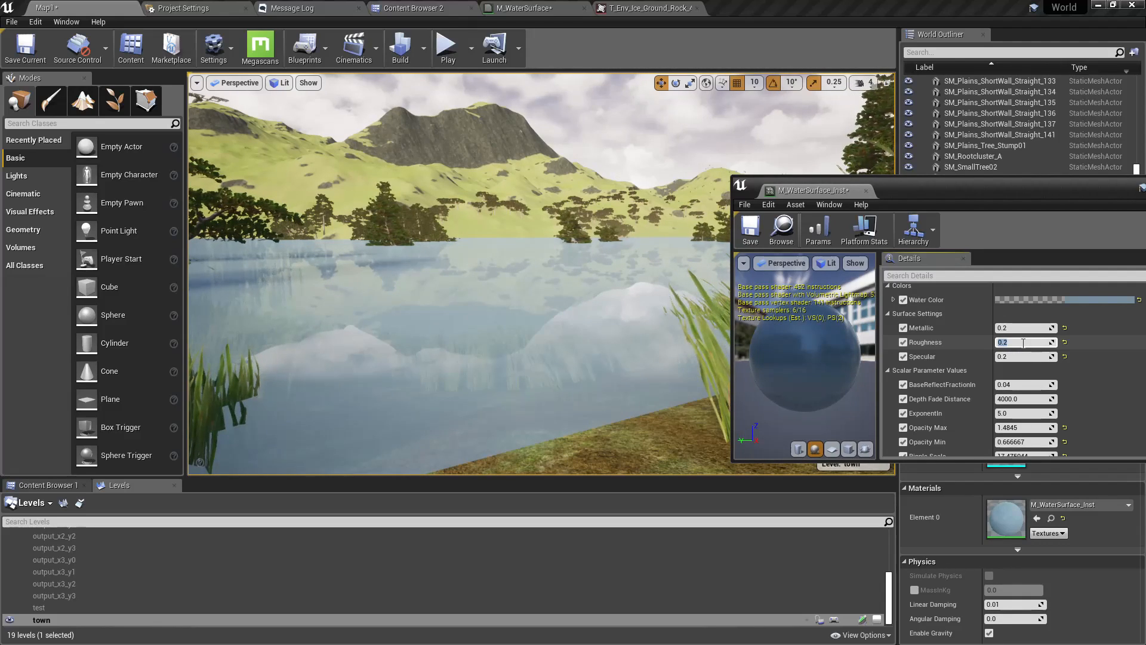
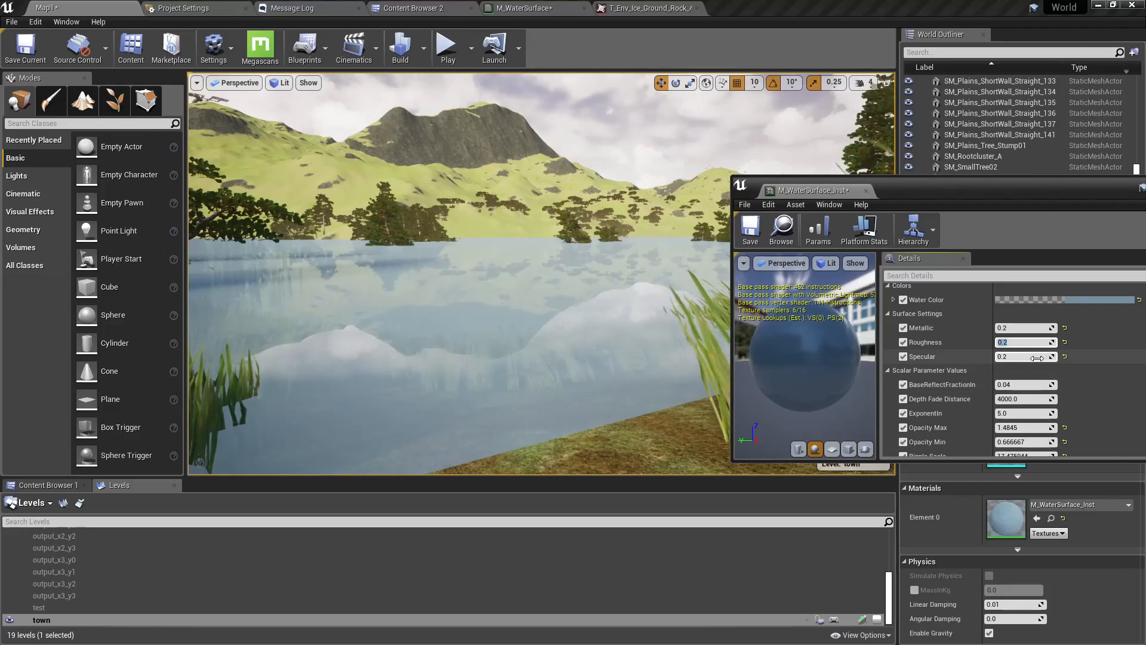
Try a Metallic value of 1.0 on the water material instance, and set it to 0.5
right_drag(506, 411, 555, 421)
mouse_move(380, 412)
right_down()
mouse_move(399, 412)
mouse_move(281, 412)
mouse_move(380, 412)
right_up()
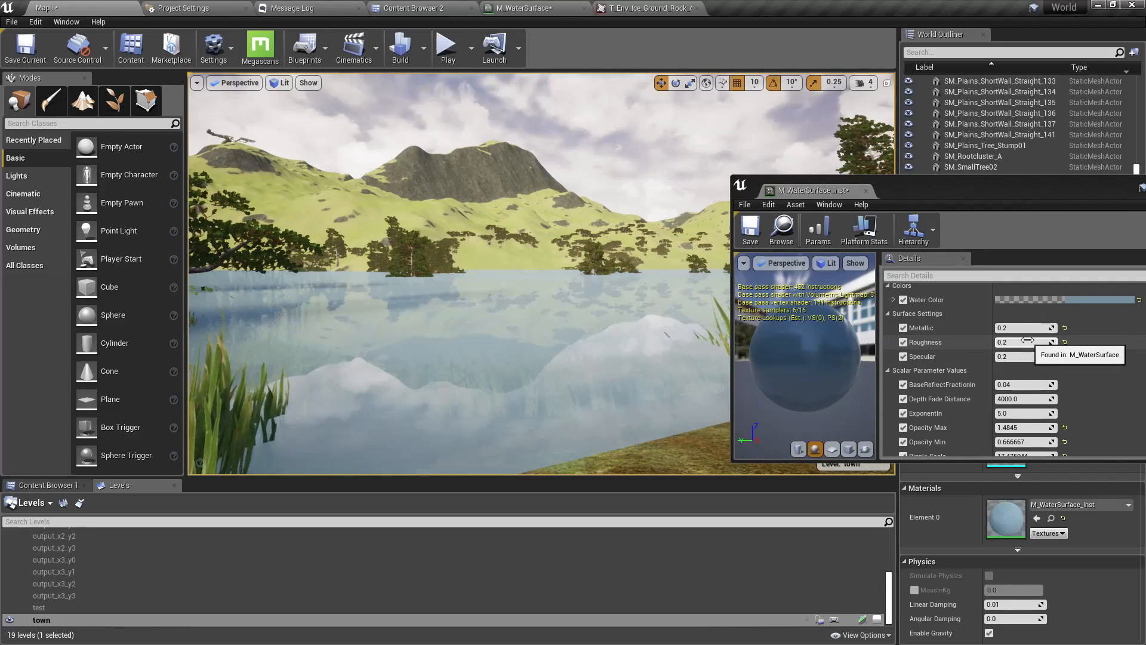
drag(1027, 328, 1070, 341)
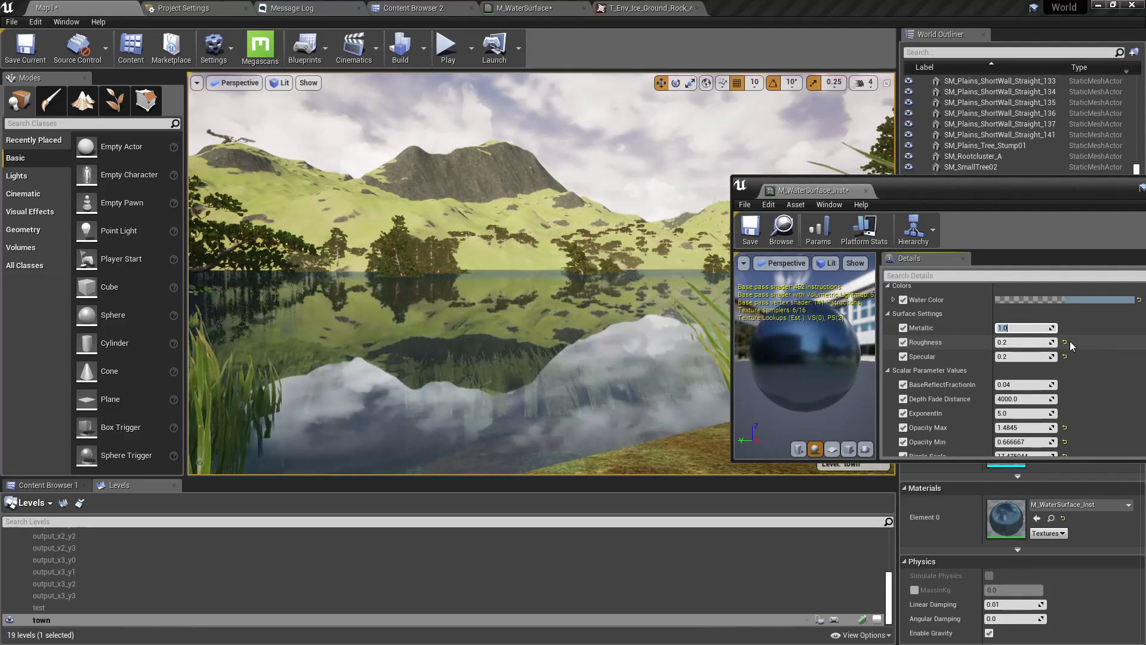
text(0.5)
key(Return)
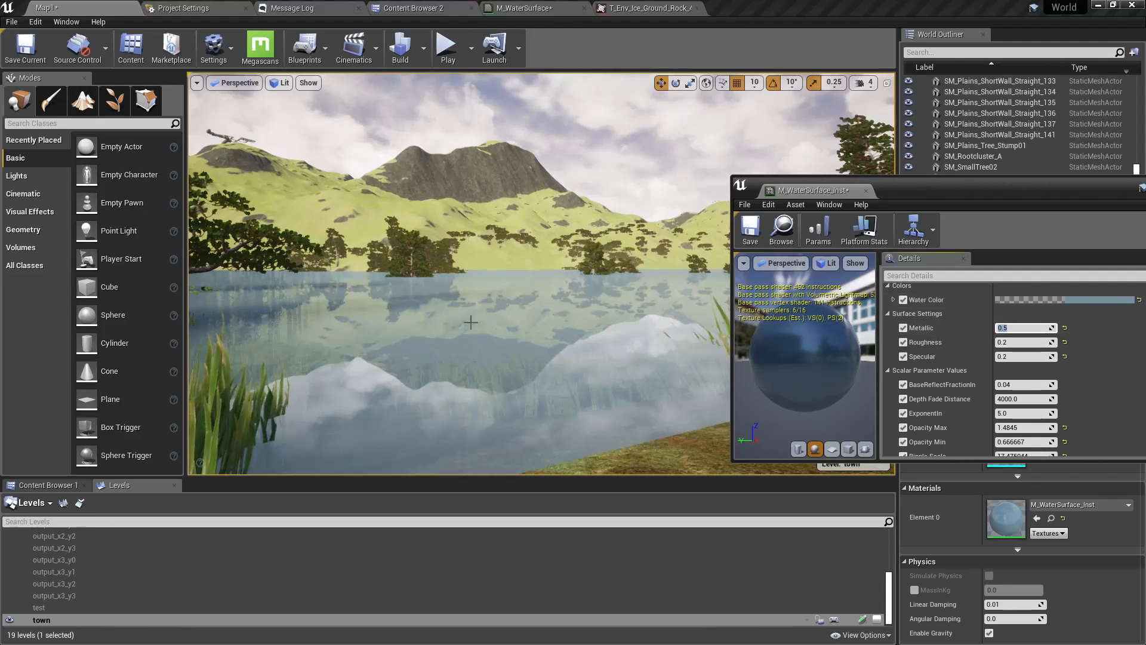
Set the water instance's Opacity Max to 1.0 and lower its Opacity Min to about 0.58
right_drag(454, 326, 472, 342)
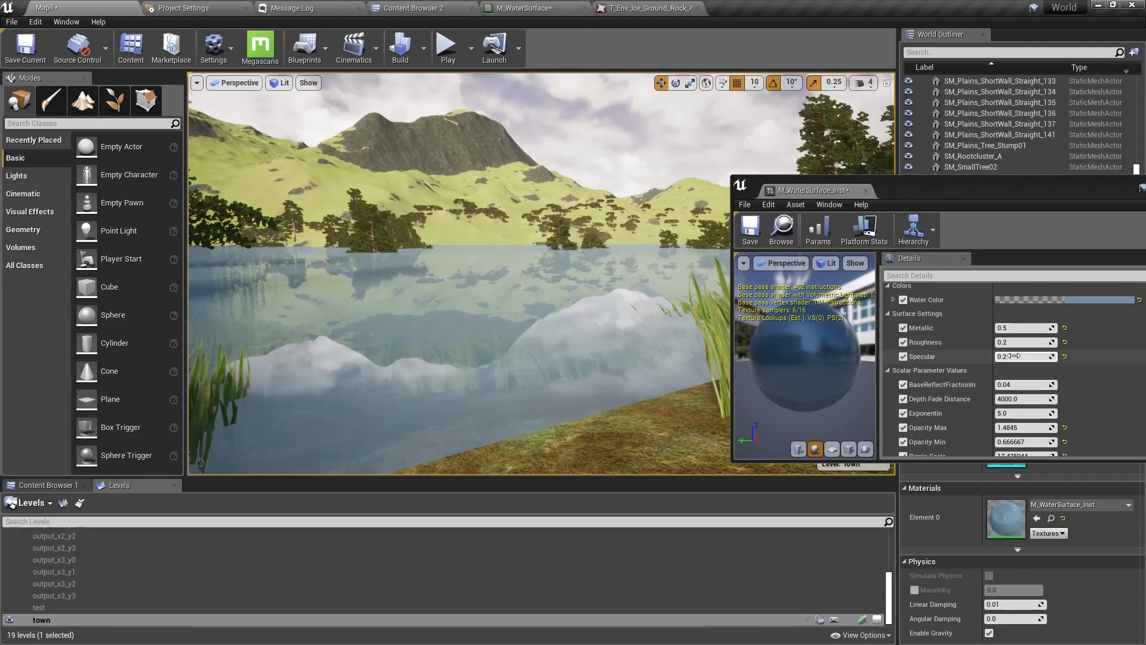
scroll(1005, 355, down, 2)
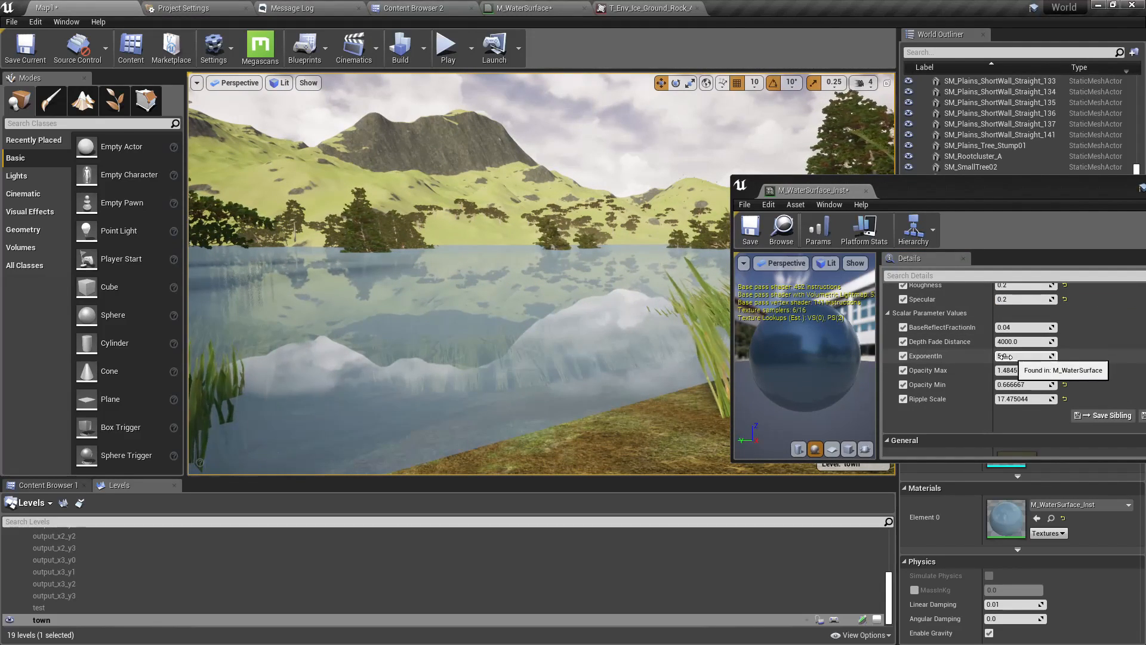
scroll(1012, 361, up, 3)
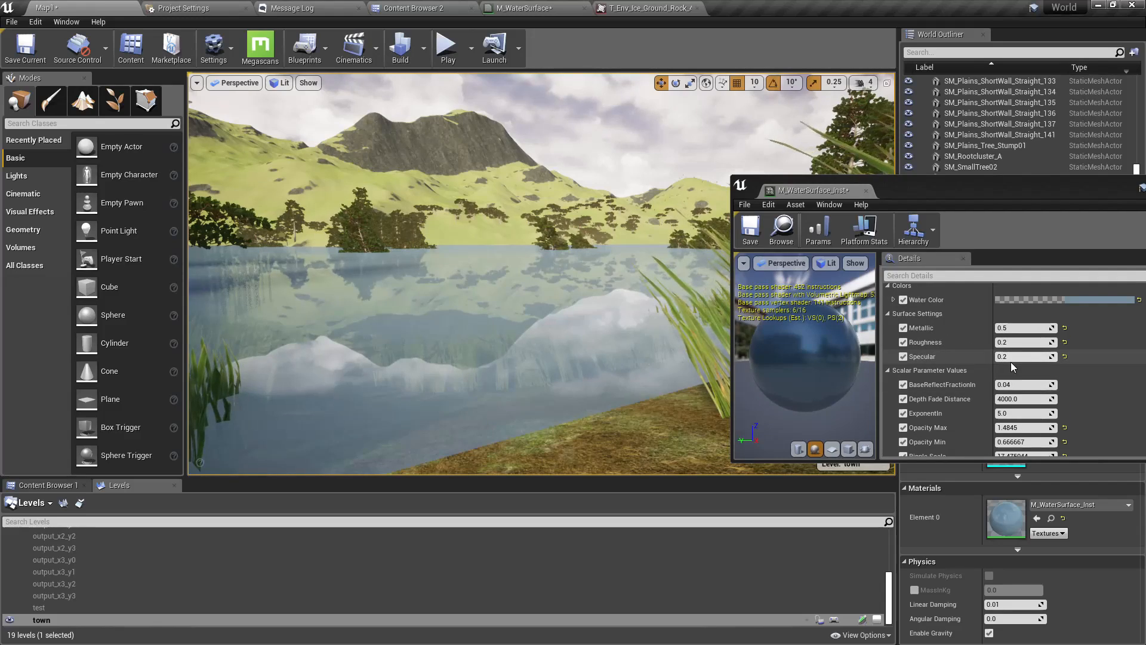
scroll(1013, 361, down, 3)
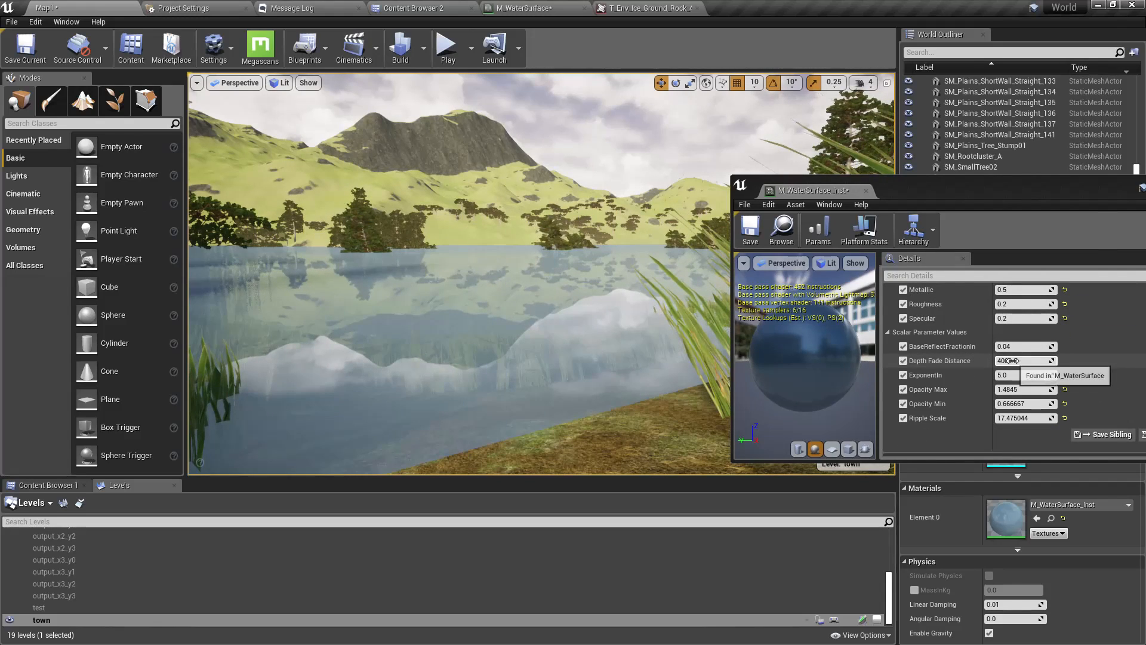
click(1027, 389)
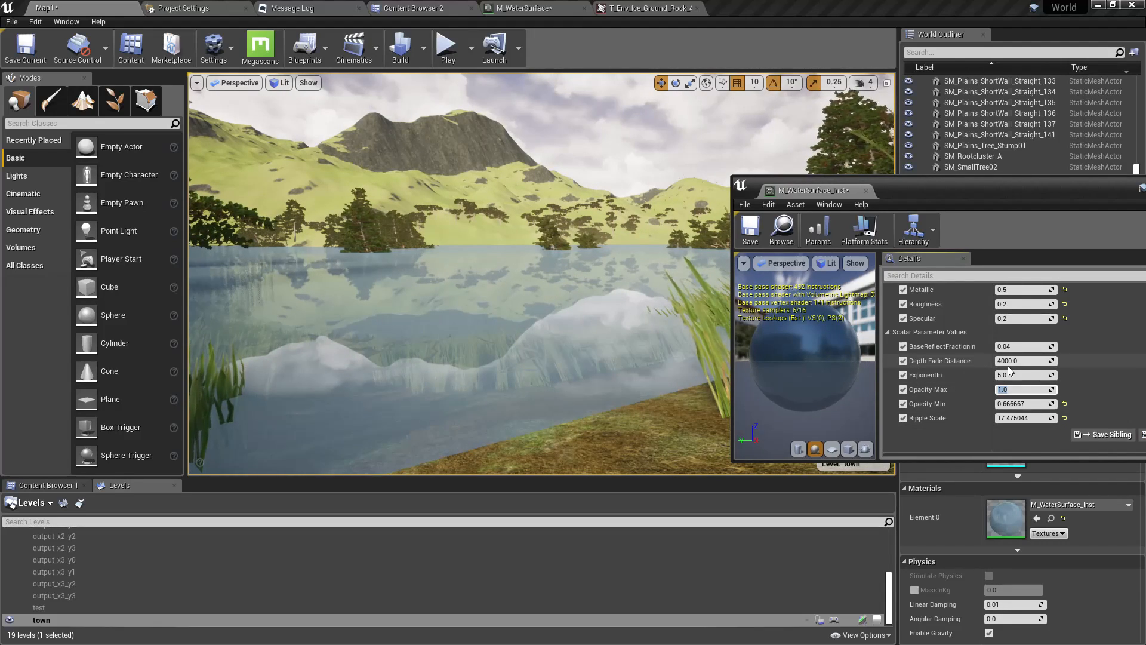
mouse_move(1023, 406)
mouse_down()
mouse_move(1050, 406)
mouse_move(1006, 406)
mouse_up()
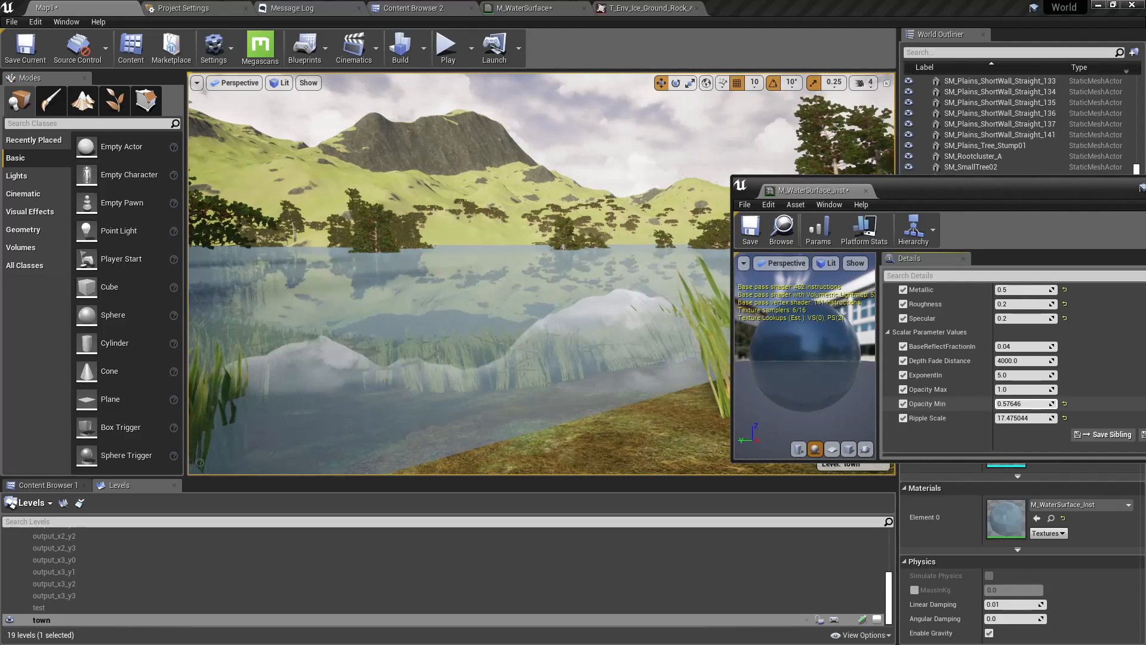
Lower the water material instance's Ripple Scale slightly to about 17.44, checking the lake from the shore
key(s)
right_drag(597, 334, 606, 331)
right_drag(443, 294, 446, 293)
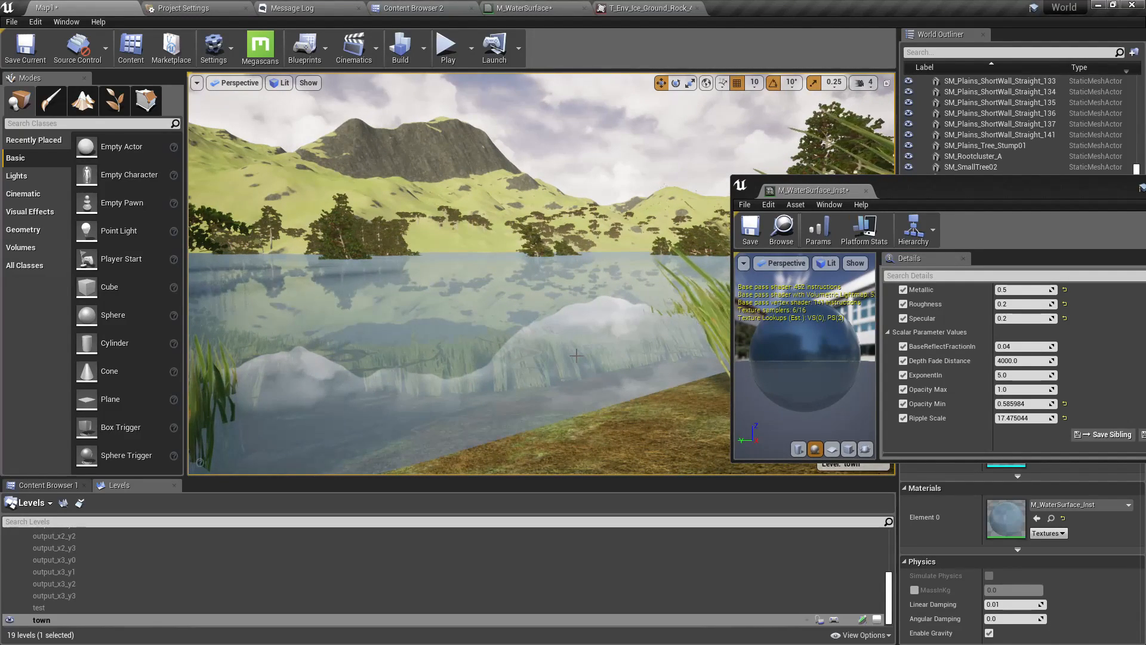
mouse_move(1023, 418)
mouse_down()
mouse_move(991, 418)
mouse_move(1027, 418)
mouse_move(1010, 418)
mouse_up()
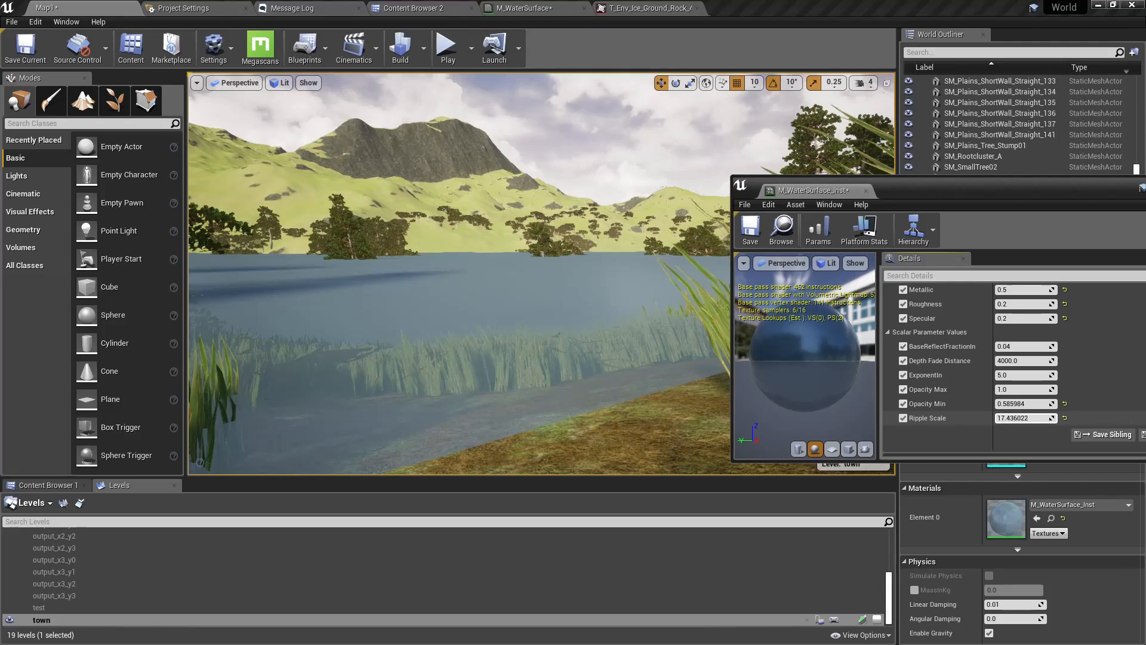
right_drag(513, 298, 477, 287)
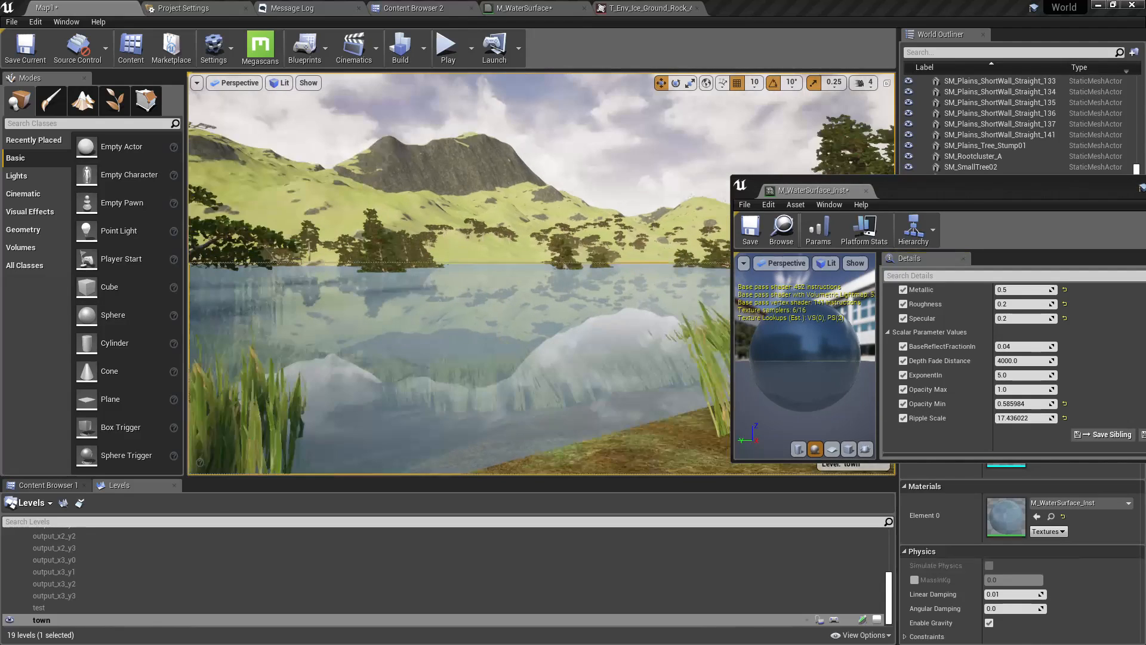
click(634, 274)
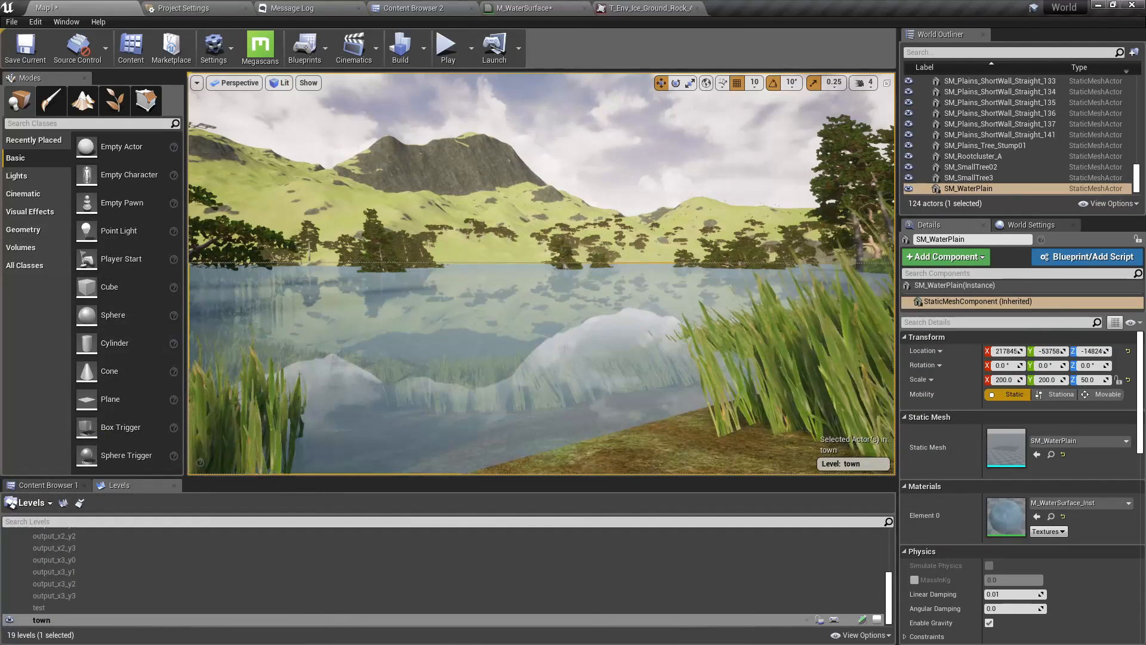
Connect the ice normal map Texture Sample's RGB output to the Normal input of M_WaterSurface and apply the material
click(524, 7)
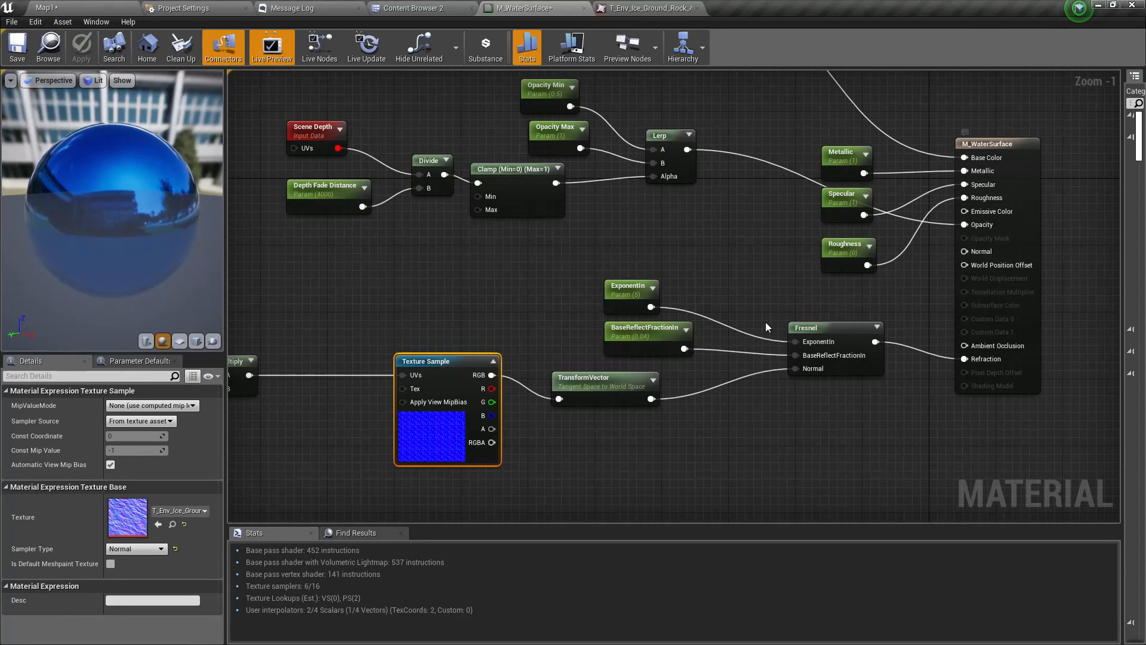
right_drag(721, 430, 631, 446)
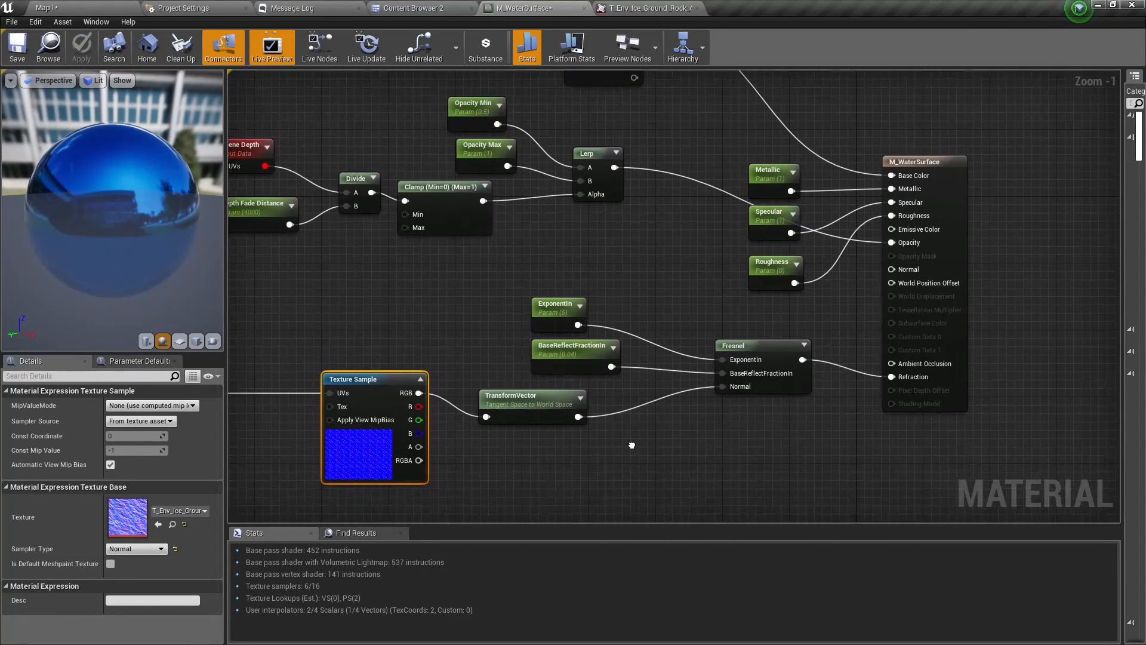
drag(417, 395, 896, 270)
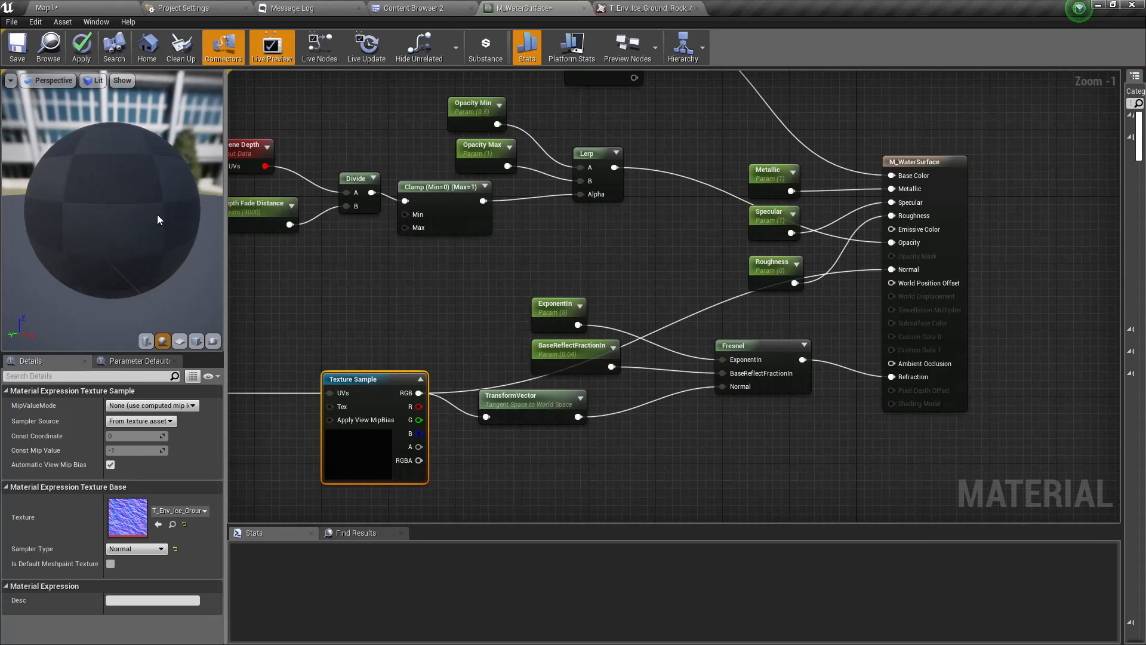
click(82, 48)
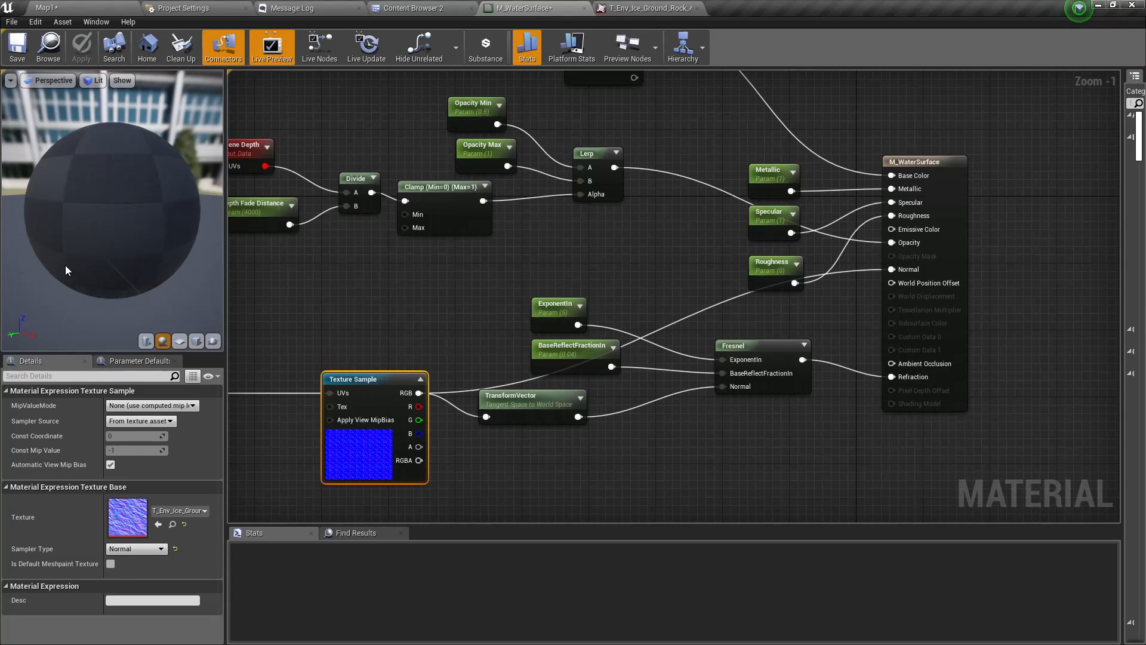
Examine the lake's surface ripples and reflections in the Map1 level with the viewport at full screen
click(48, 8)
right_drag(523, 300, 522, 307)
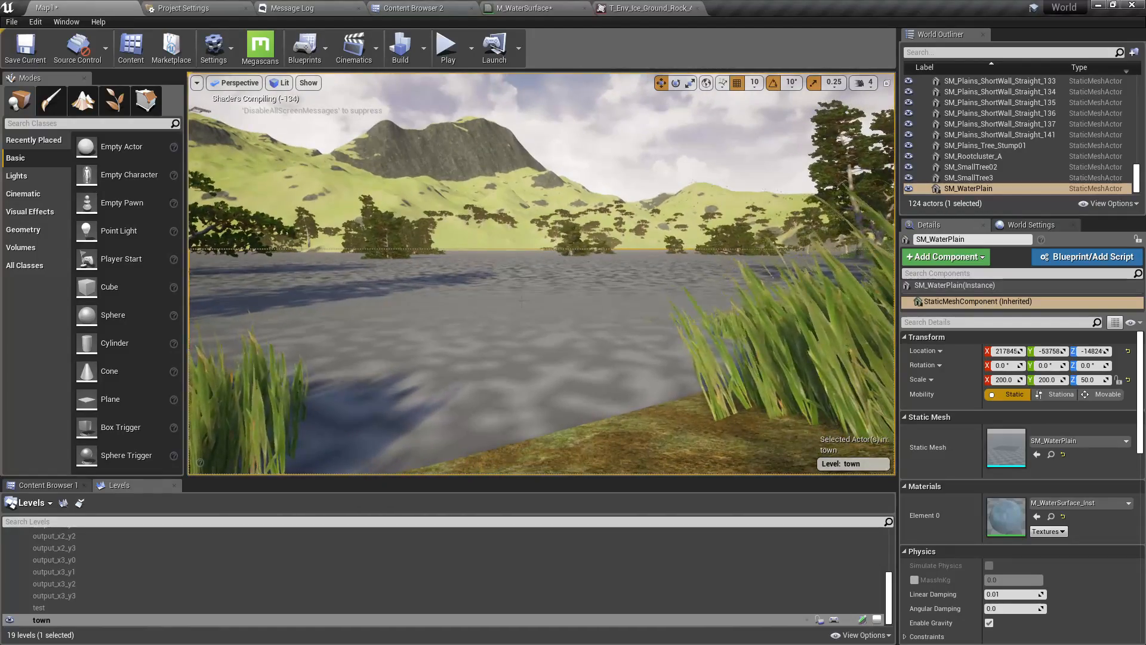
key(F11)
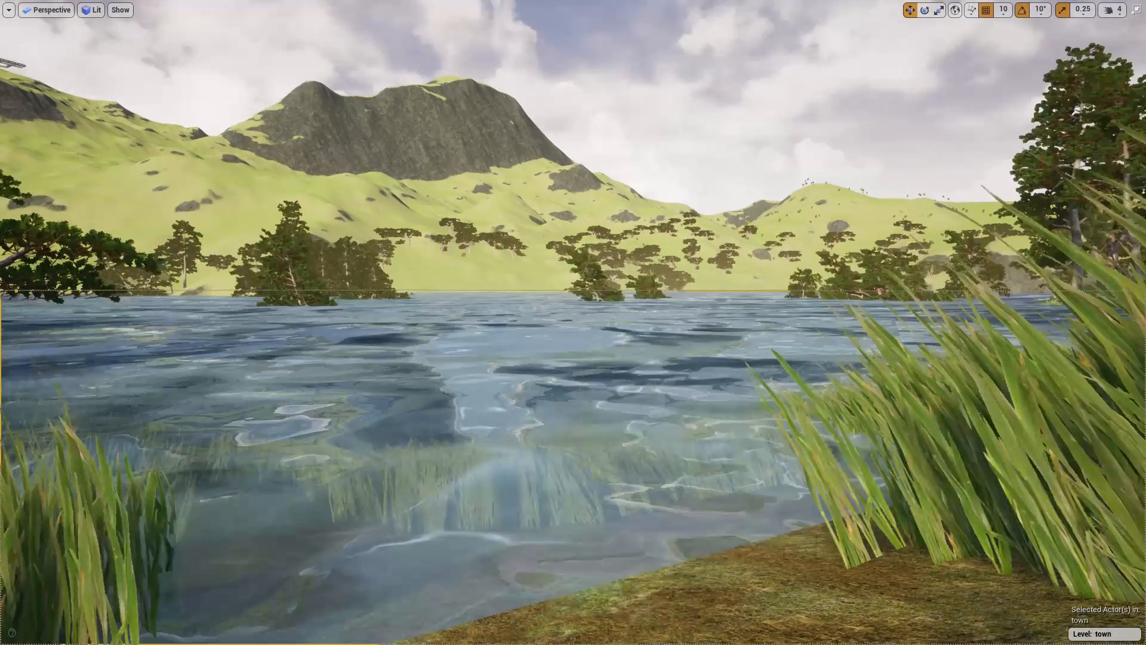
right_drag(438, 428, 408, 427)
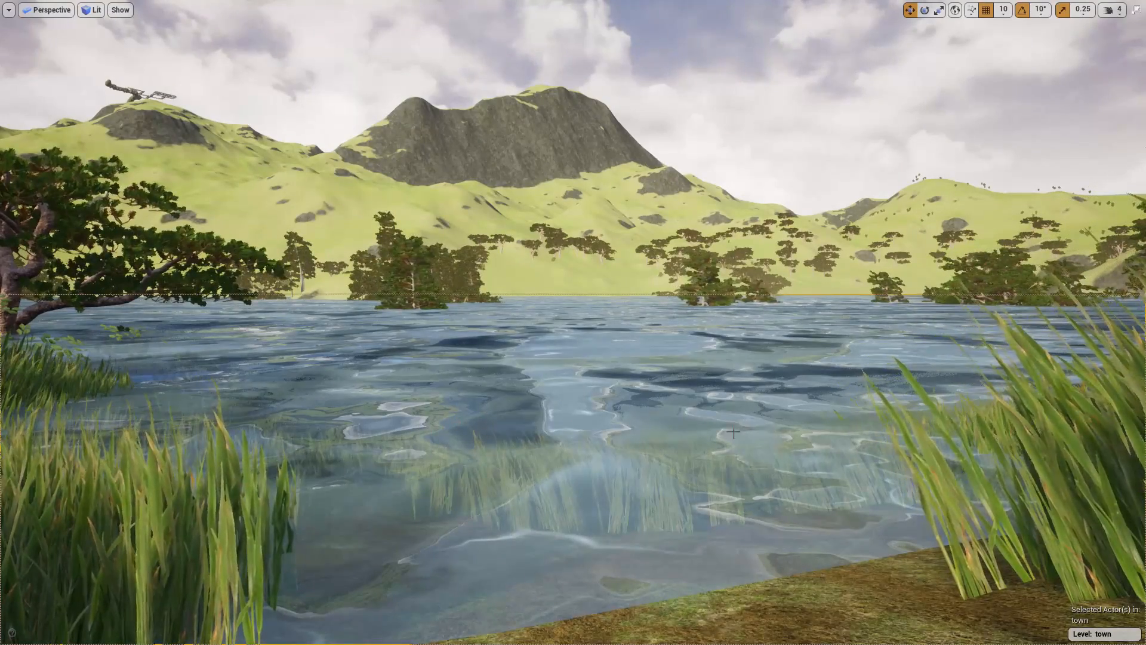
key(e)
key(e)
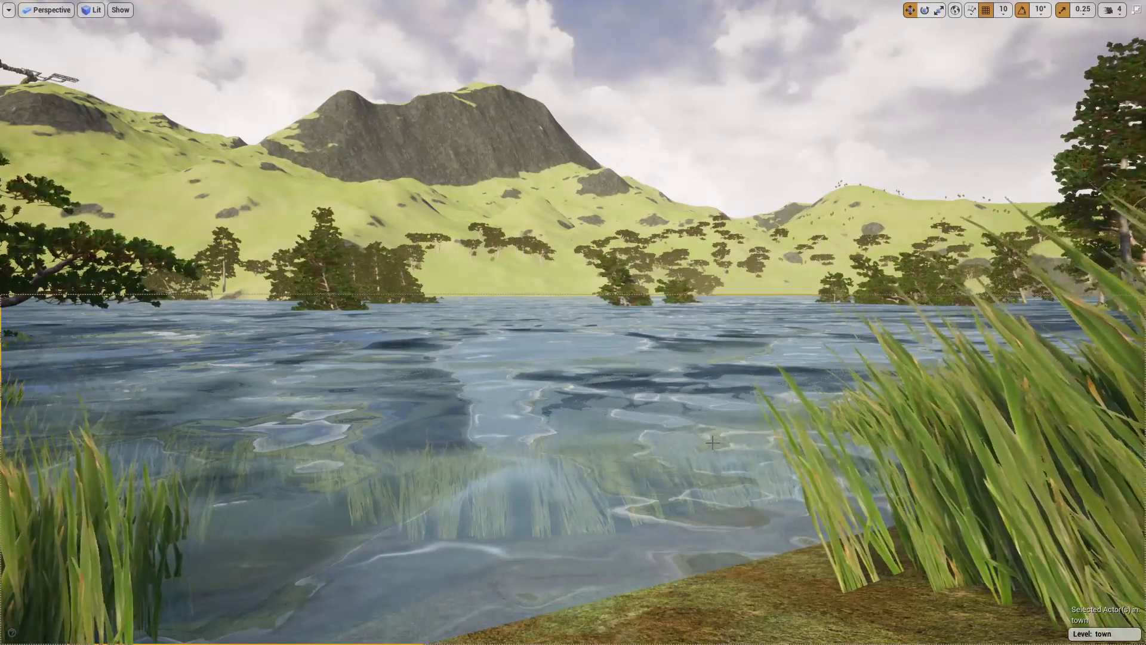
key(F11)
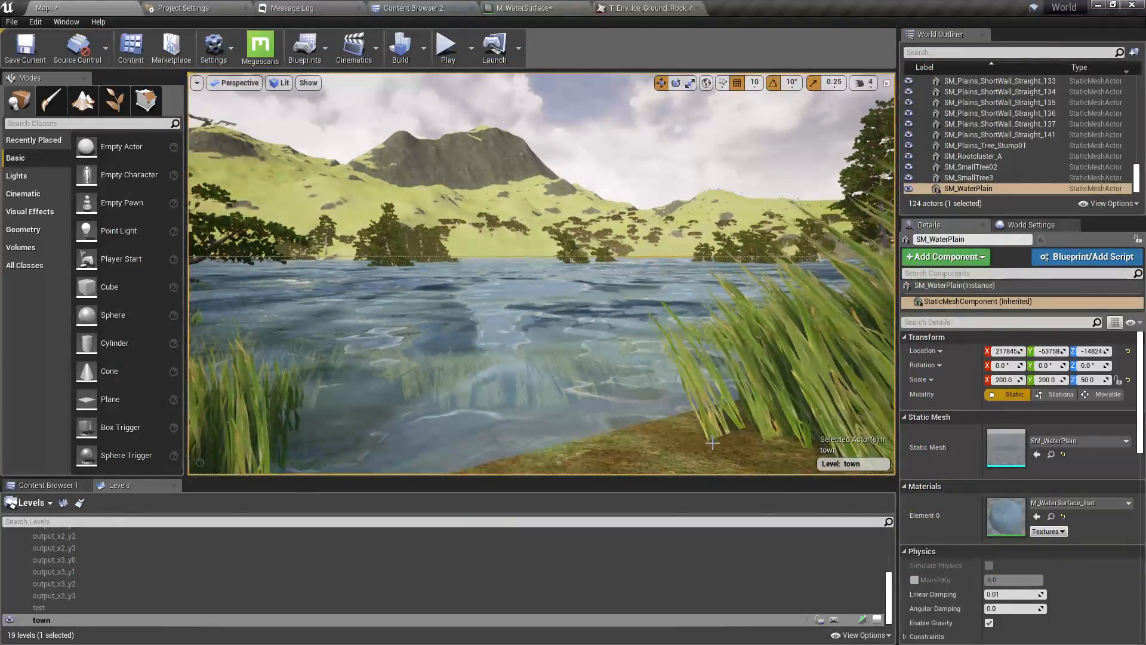
right_drag(546, 223, 482, 191)
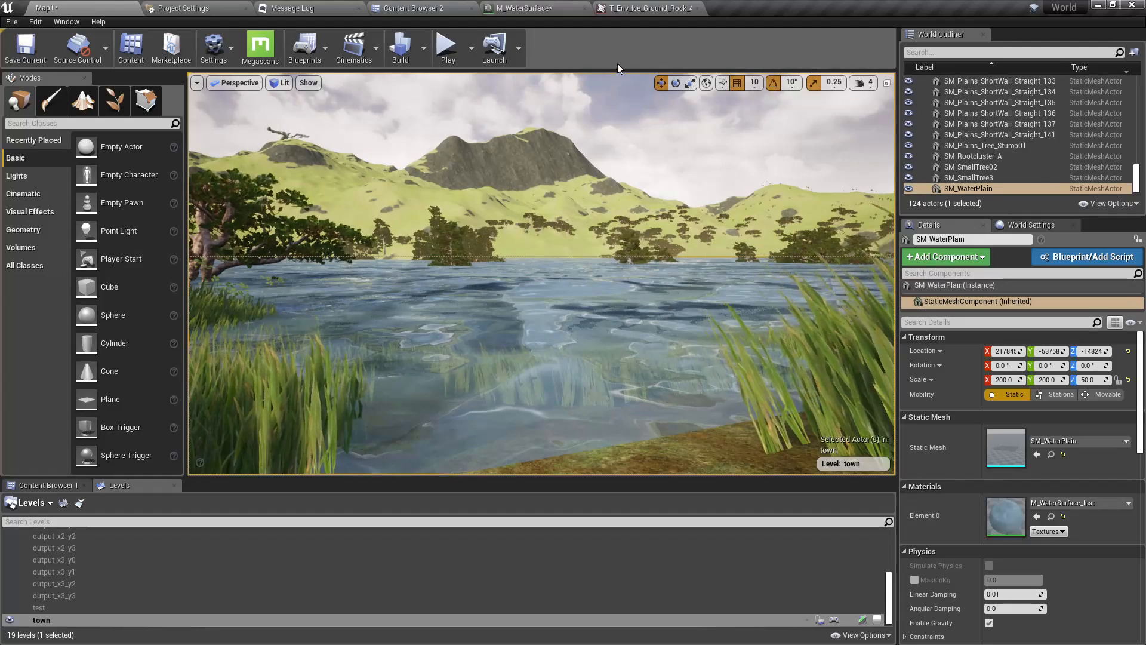
Insert an Add node between the Multiply node and the Texture Sample's UVs input in the M_WaterSurface graph
click(523, 8)
right_drag(560, 387, 716, 376)
drag(463, 315, 500, 328)
text(+)
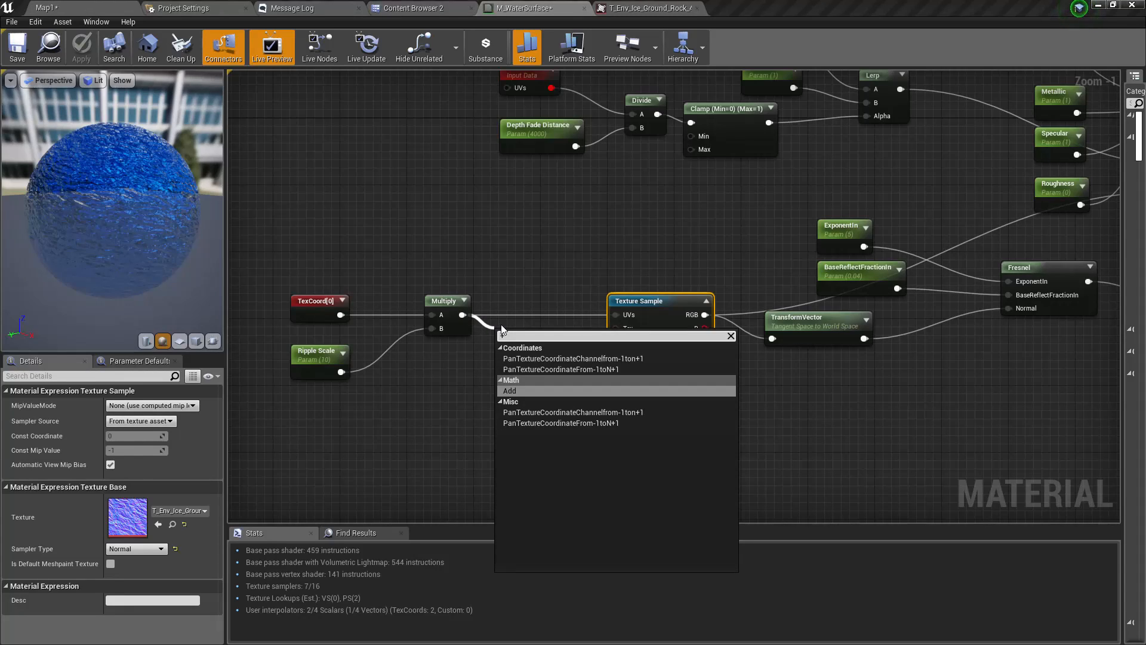
key(Return)
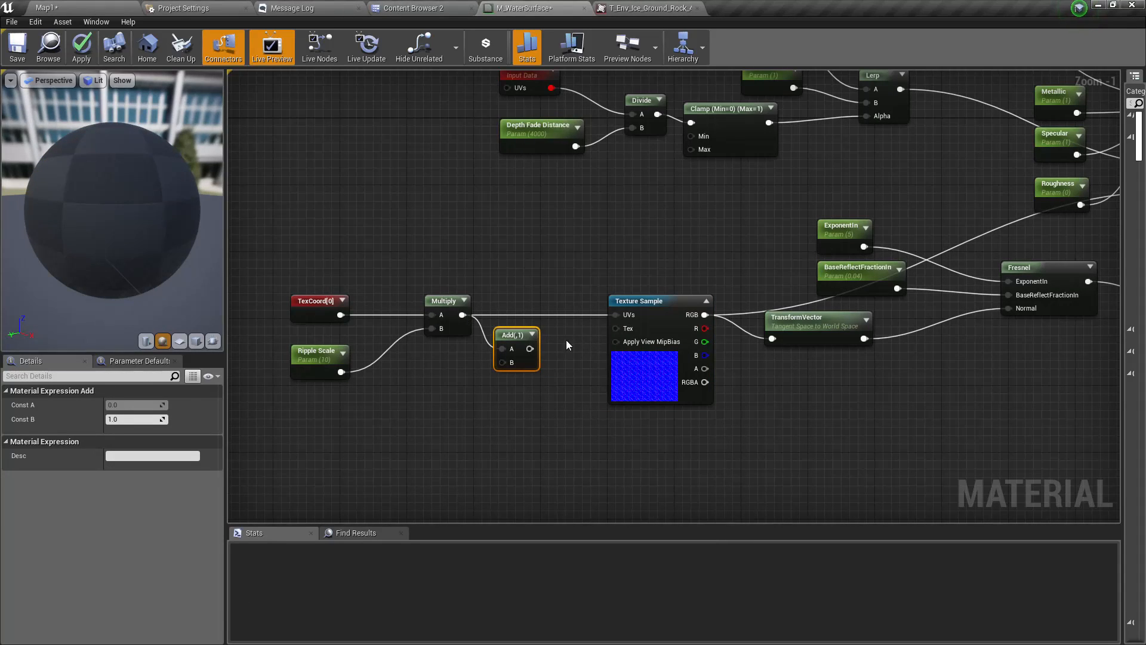
drag(531, 349, 616, 315)
right_drag(565, 365, 624, 348)
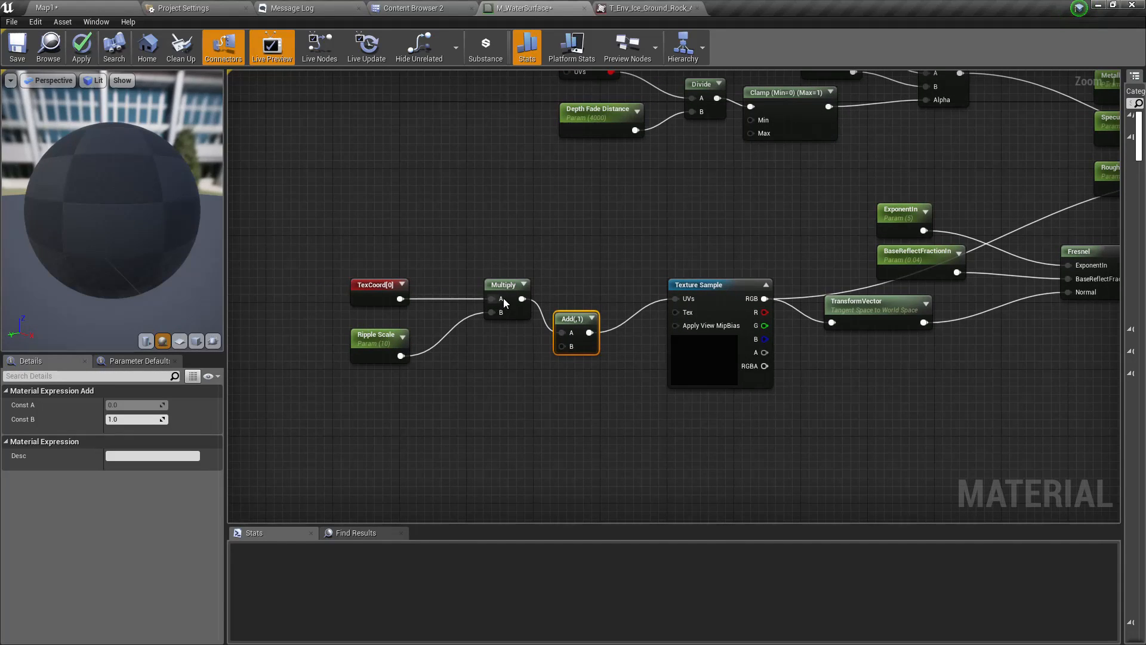
Move the TexCoord, Ripple Scale and Multiply nodes farther away from the Add node to make room in the graph
drag(505, 304, 488, 321)
drag(349, 259, 481, 351)
drag(497, 303, 424, 310)
Create an Append node feeding the B input of the Add node
right_drag(572, 394, 577, 351)
drag(567, 303, 525, 340)
text(a)
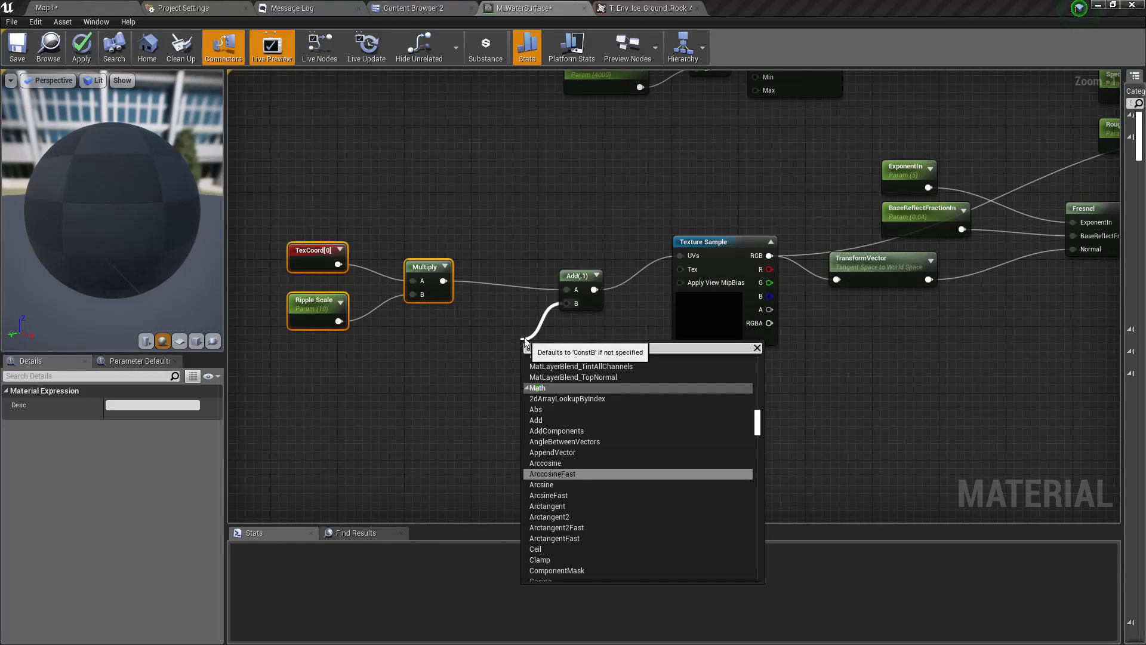
text(ppe)
key(Return)
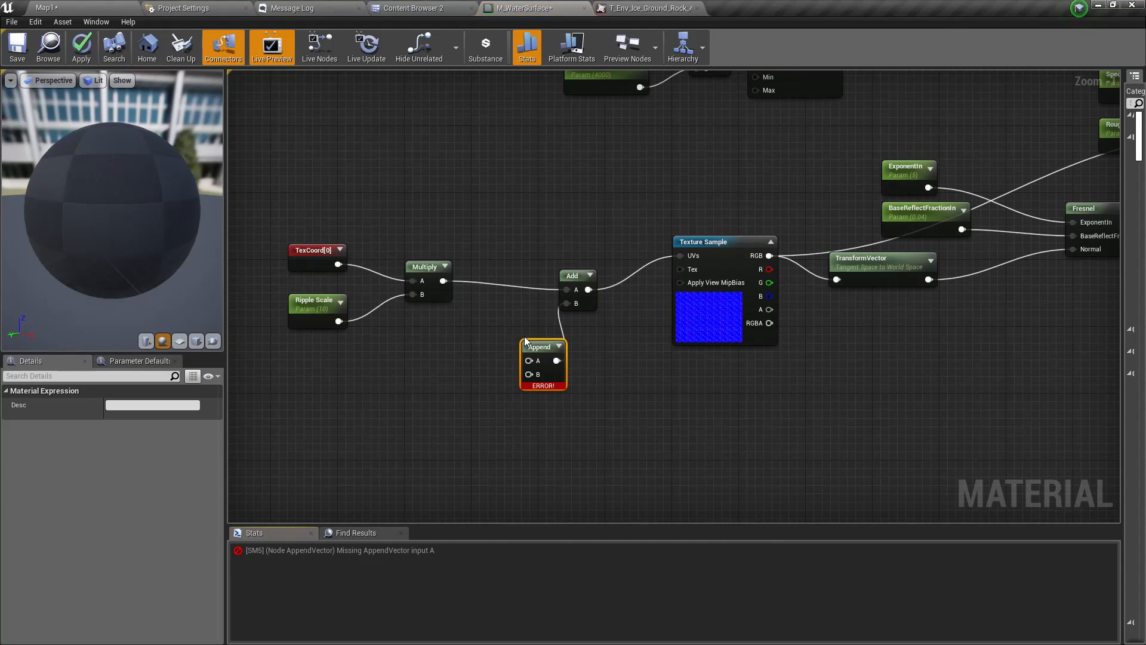
Promote the Append node's A input to a scalar parameter named Ripple Speed X, placed clear of the Append node
right_click(536, 359)
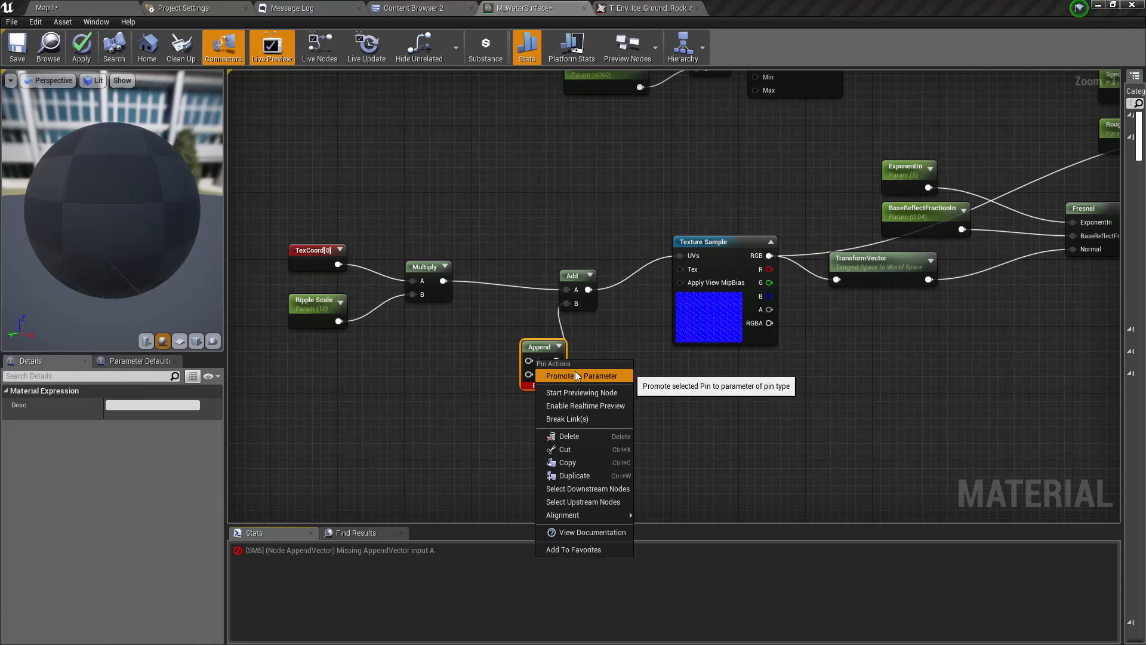
click(575, 374)
drag(487, 361, 435, 357)
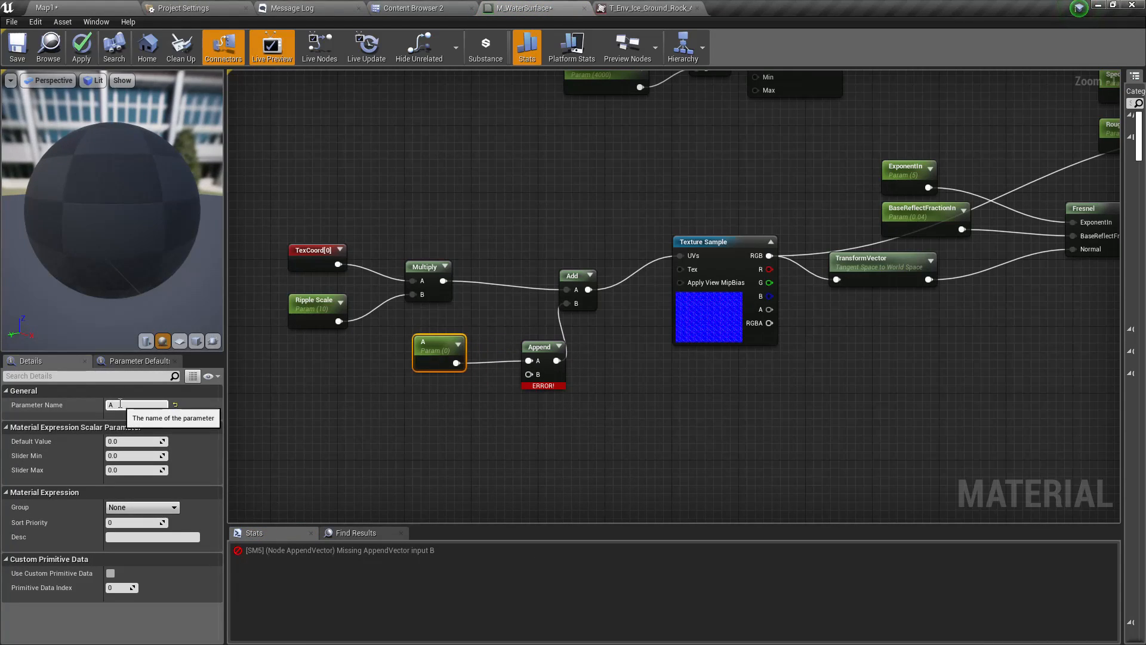
text(Rip)
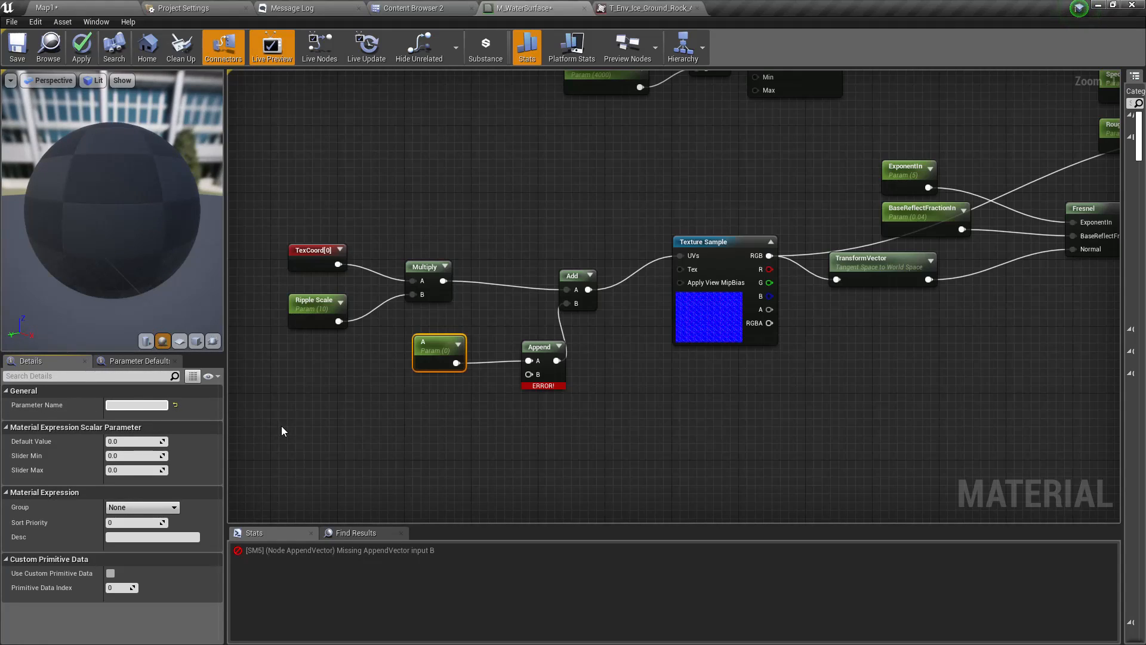
text(ple Speed A)
key(BackSpace)
text(A)
key(Return)
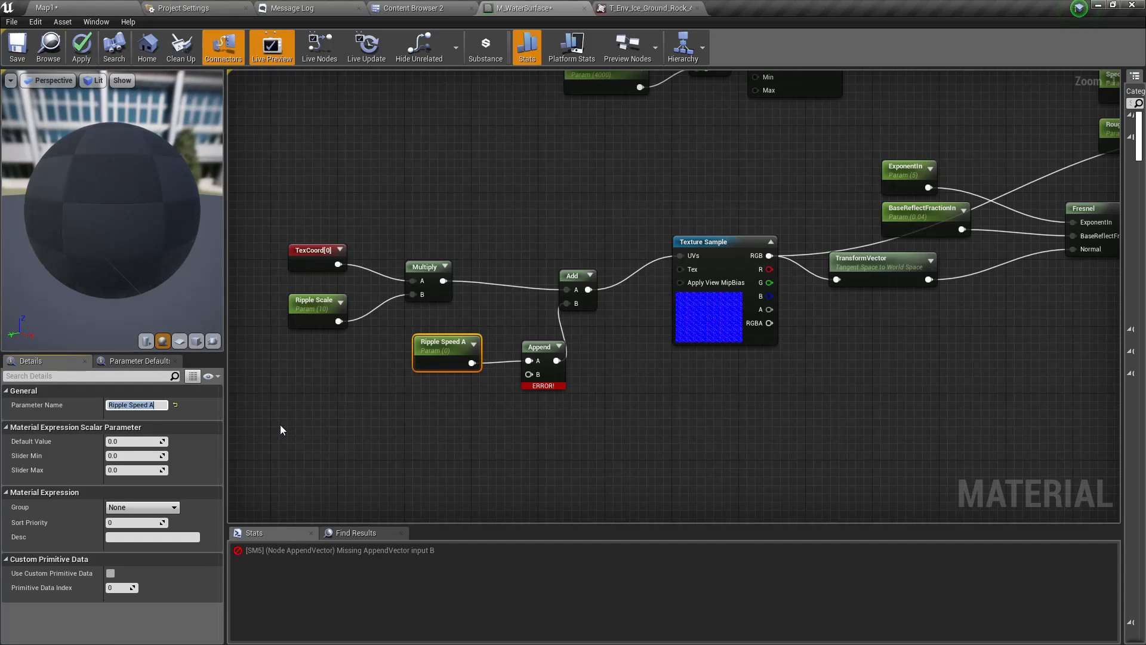
text(Ripple Speed A)
text(X)
key(Return)
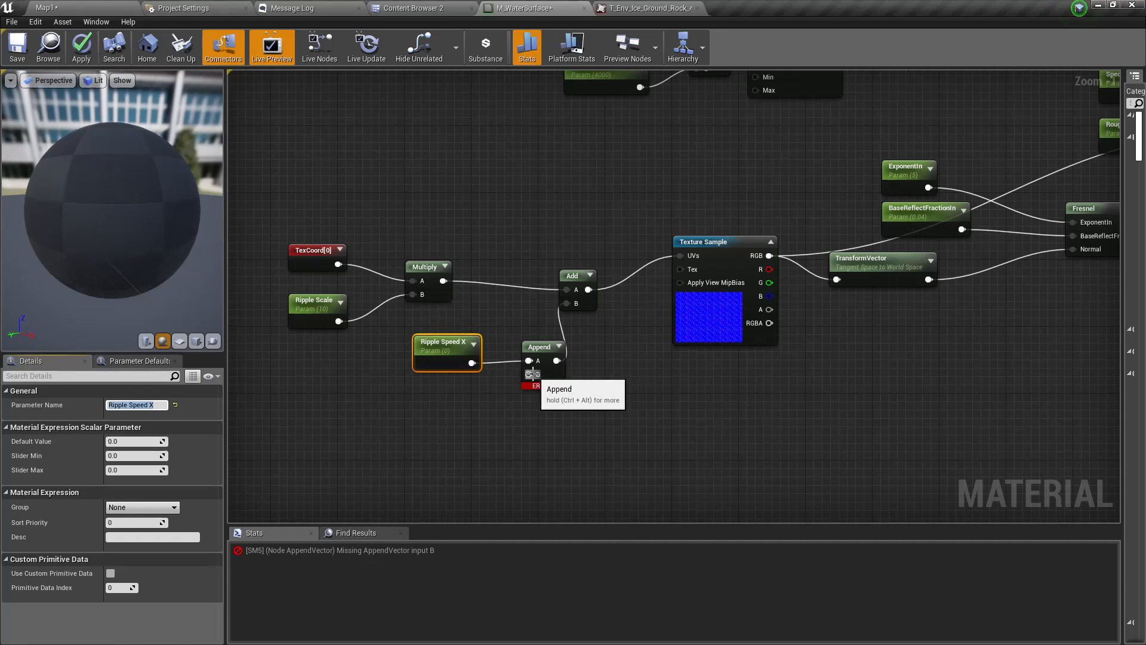
Promote the Append node's B input to a parameter named Ripple Speed Y and place it beneath Ripple Speed X
right_click(532, 374)
click(582, 390)
text(Ripple Sped)
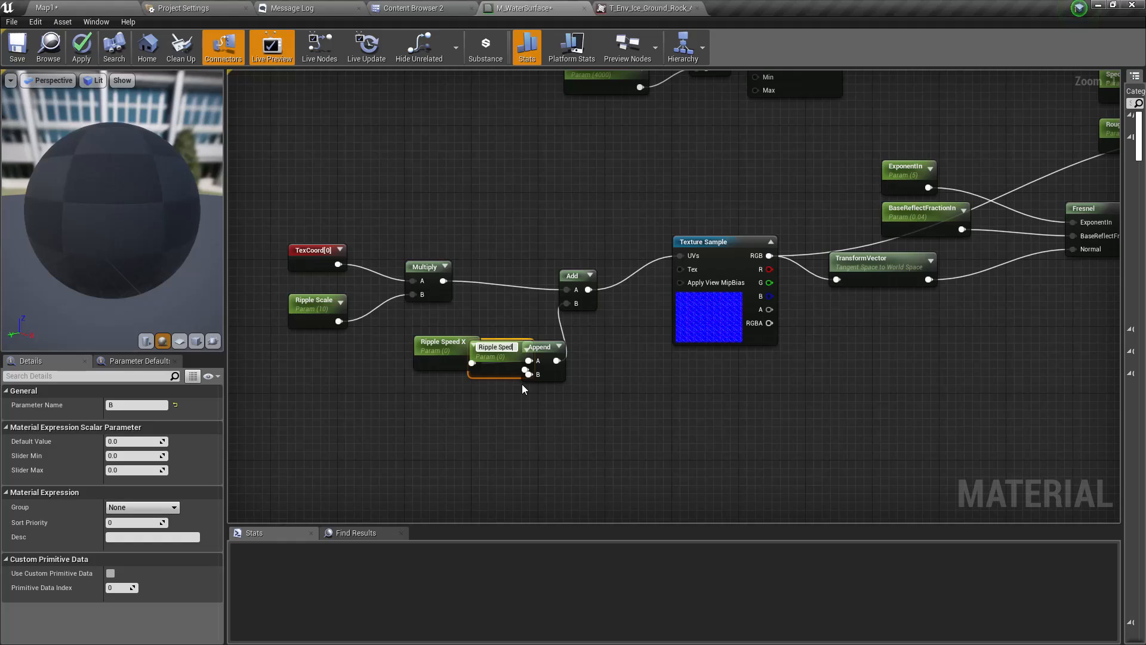
key(BackSpace)
key(BackSpace)
text(eed Y)
key(Return)
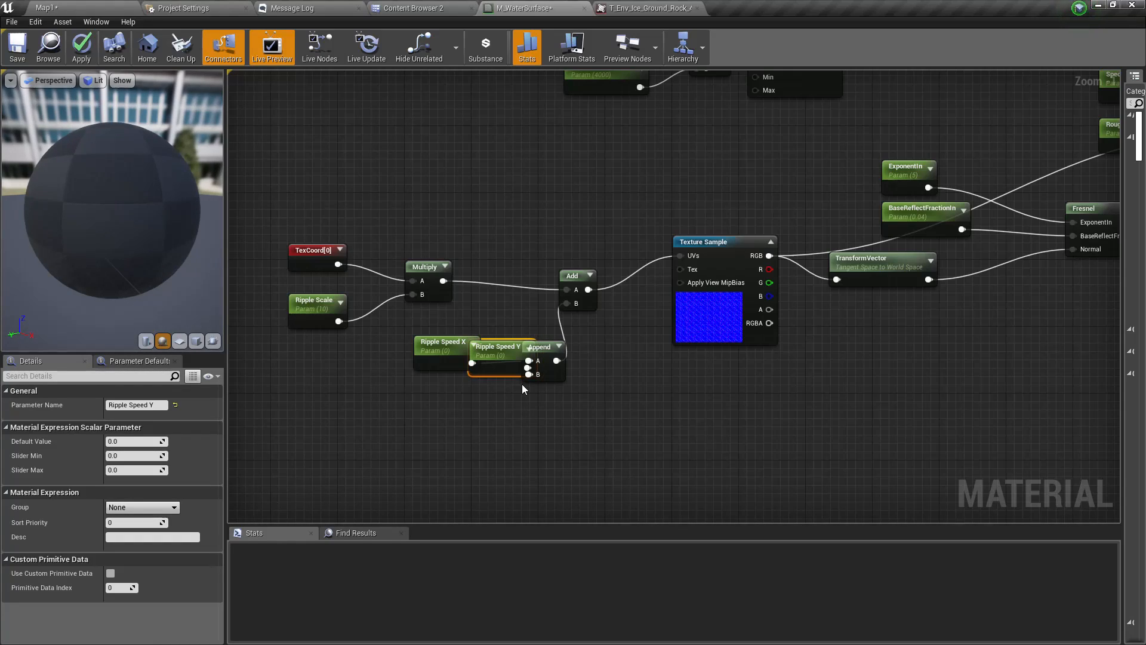
drag(508, 359, 437, 392)
Set the default value of both Ripple Speed X and Ripple Speed Y to 1.0 and apply the material
ctrl+click(441, 346)
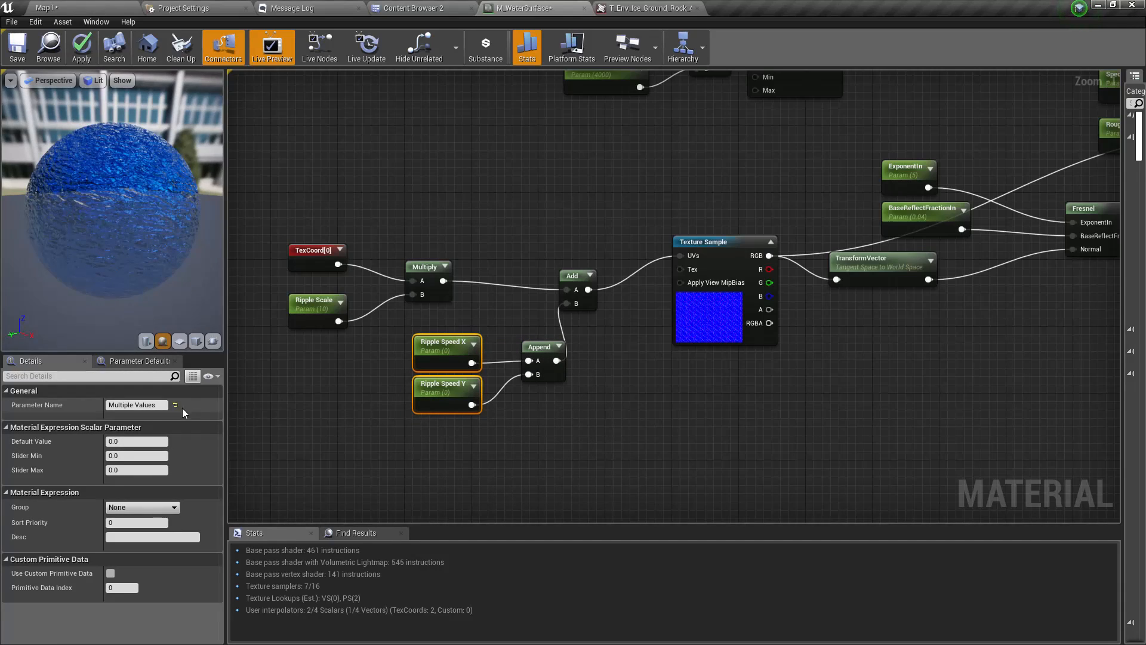
click(146, 427)
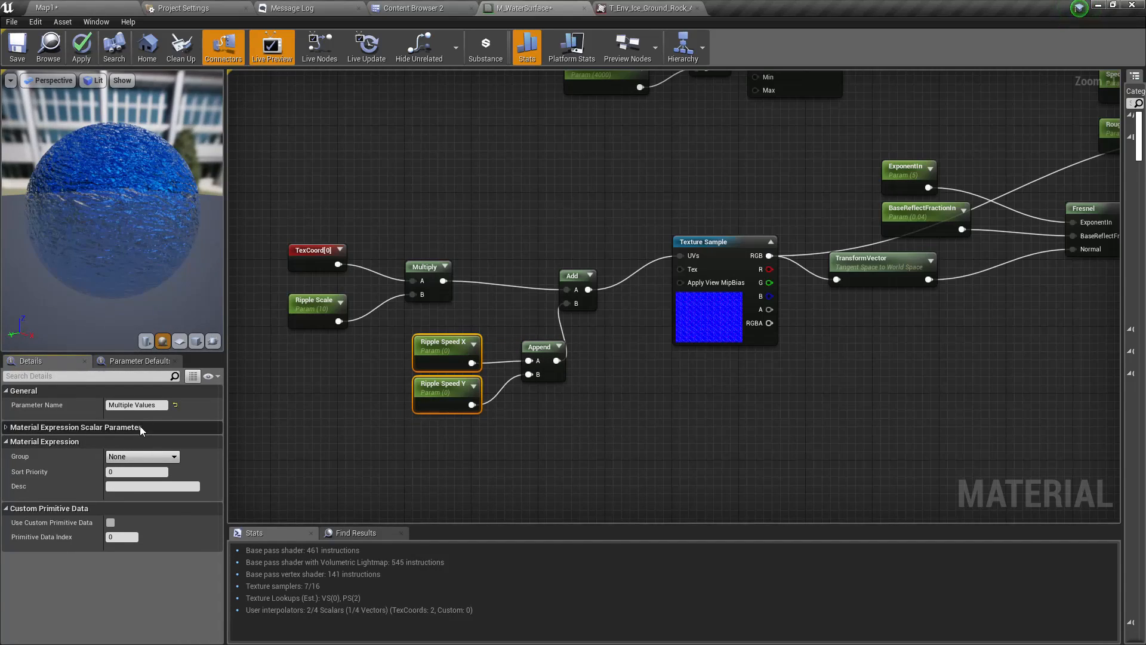
click(140, 426)
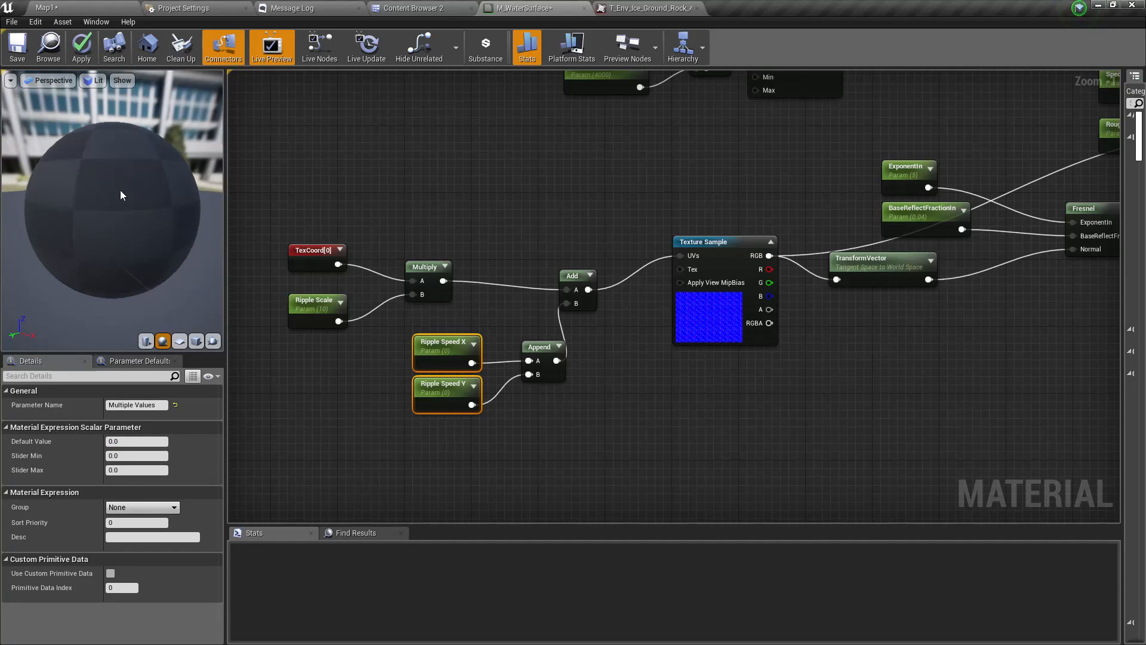
click(138, 442)
text(1)
key(Return)
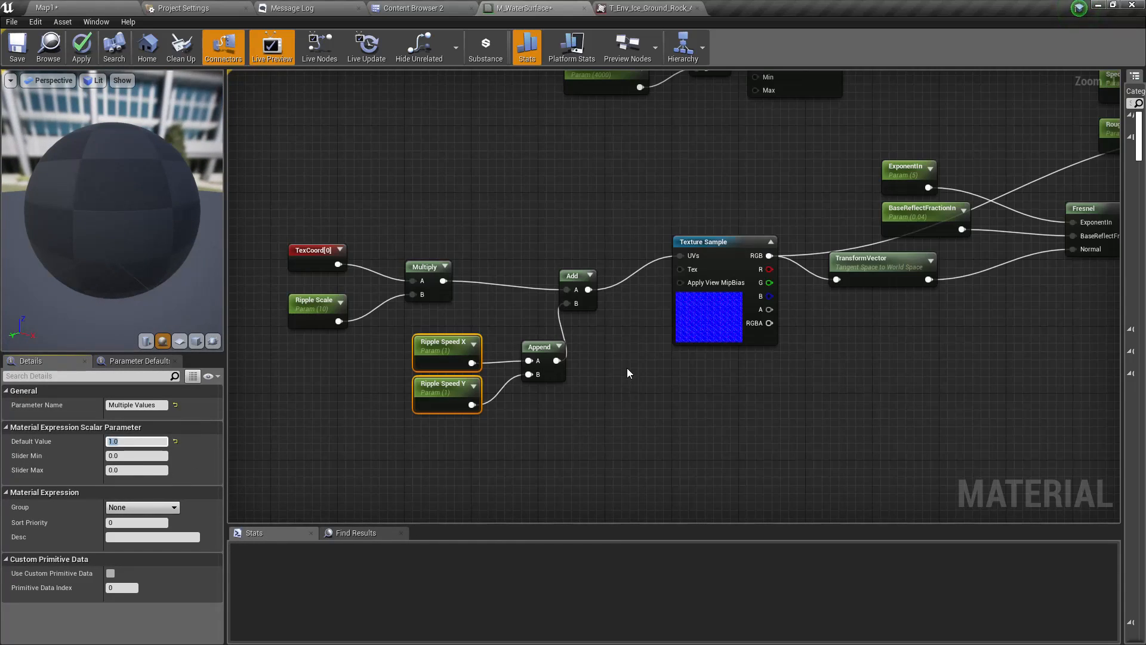
right_drag(627, 373, 610, 383)
click(78, 50)
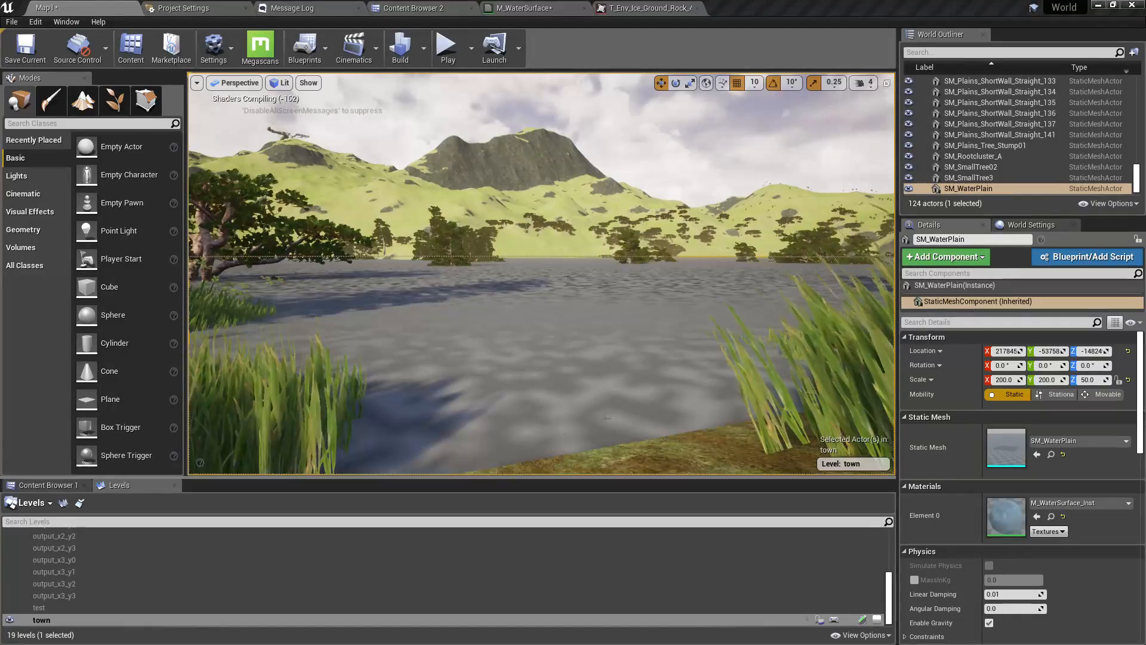
Check the lake surface in Map1 at full screen for ripple movement, and return to the M_WaterSurface graph
key(F11)
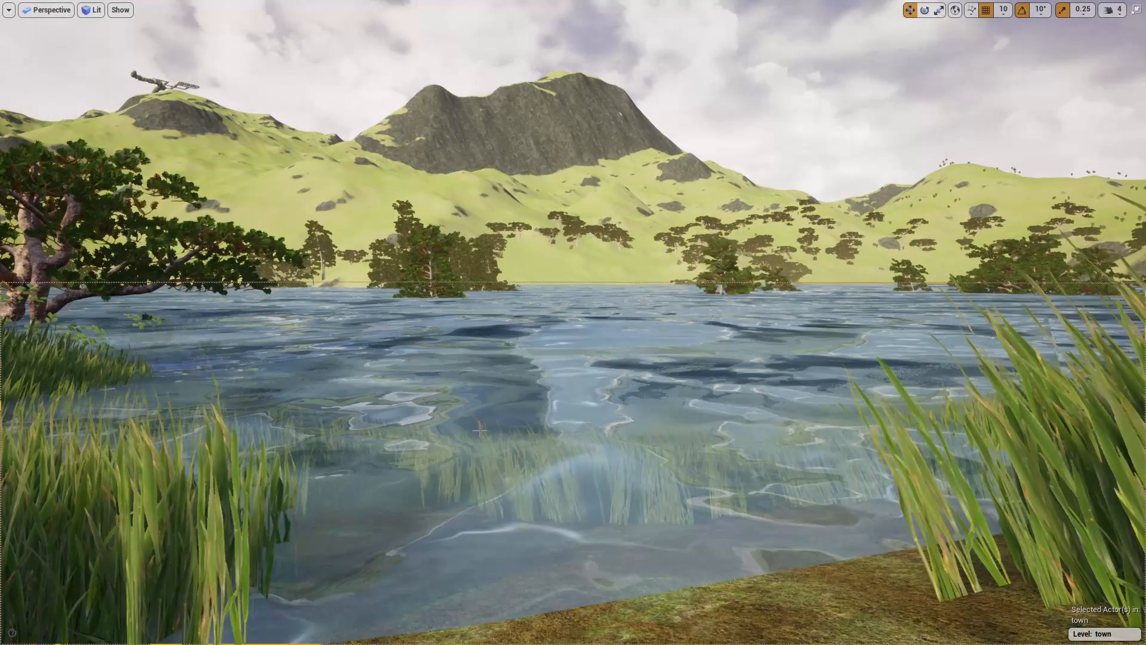
right_click(457, 426)
right_drag(420, 415, 431, 420)
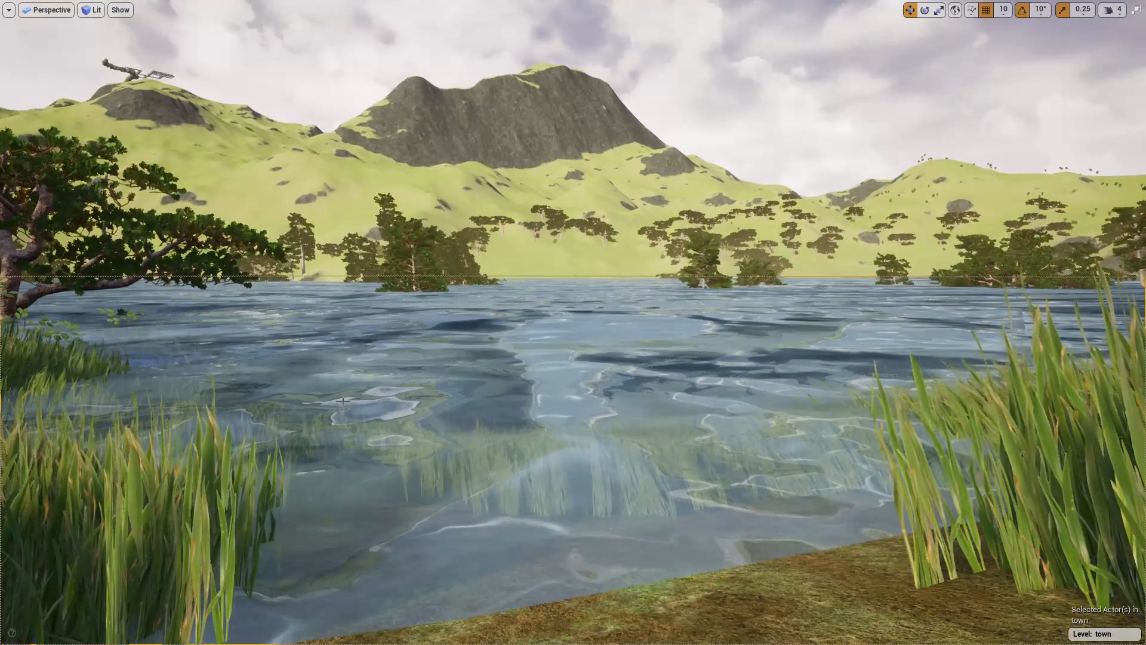
key(F11)
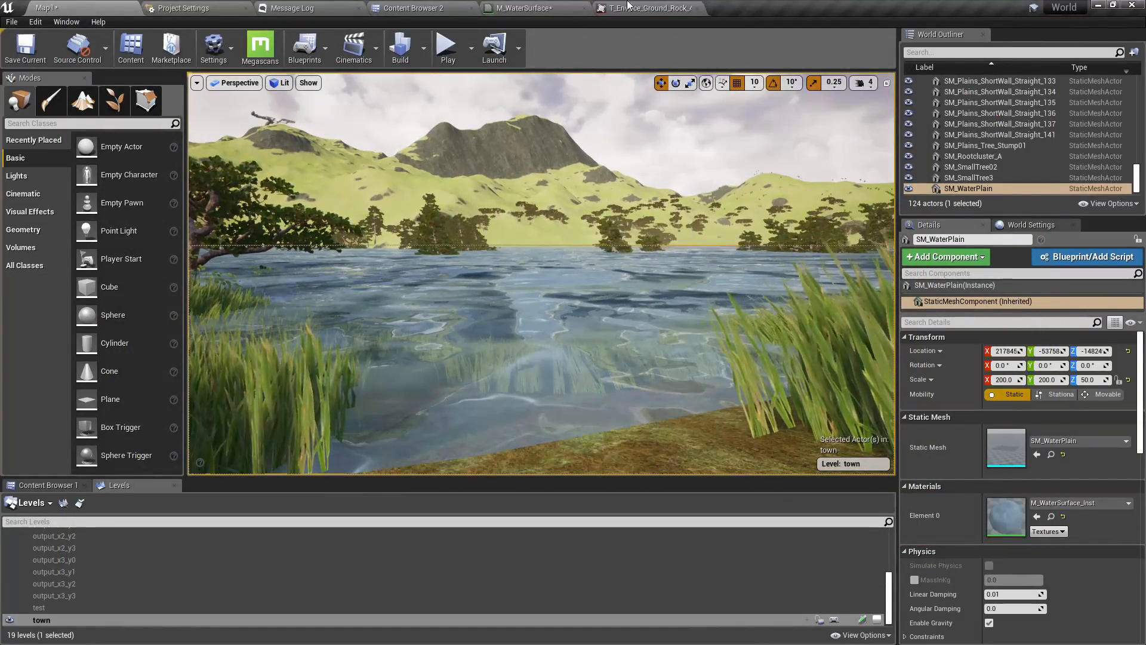
click(525, 8)
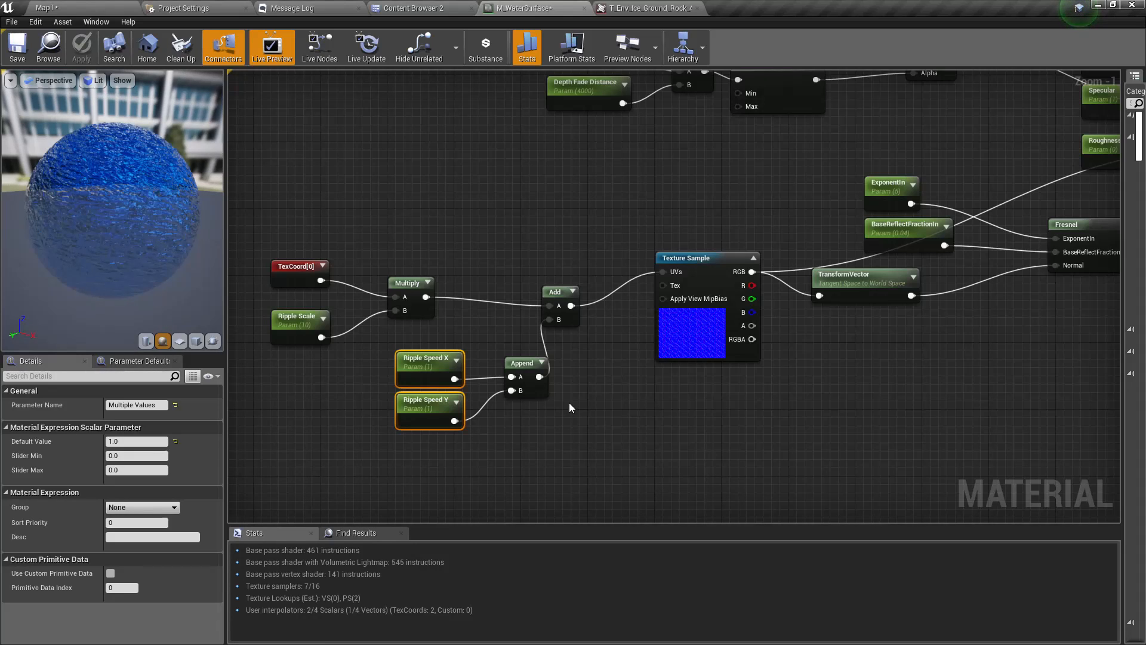
Set Ripple Speed X and Ripple Speed Y to 1.0 in M_WaterSurface_Inst from Map1 and close the instance window
click(101, 7)
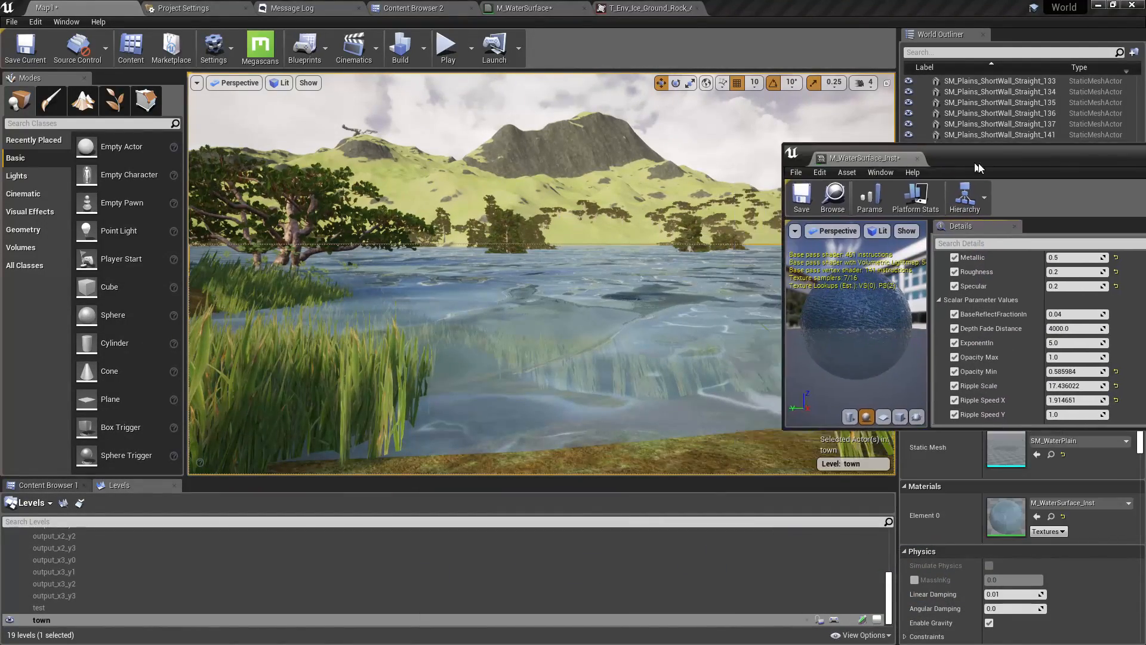
scroll(1011, 348, down, 1)
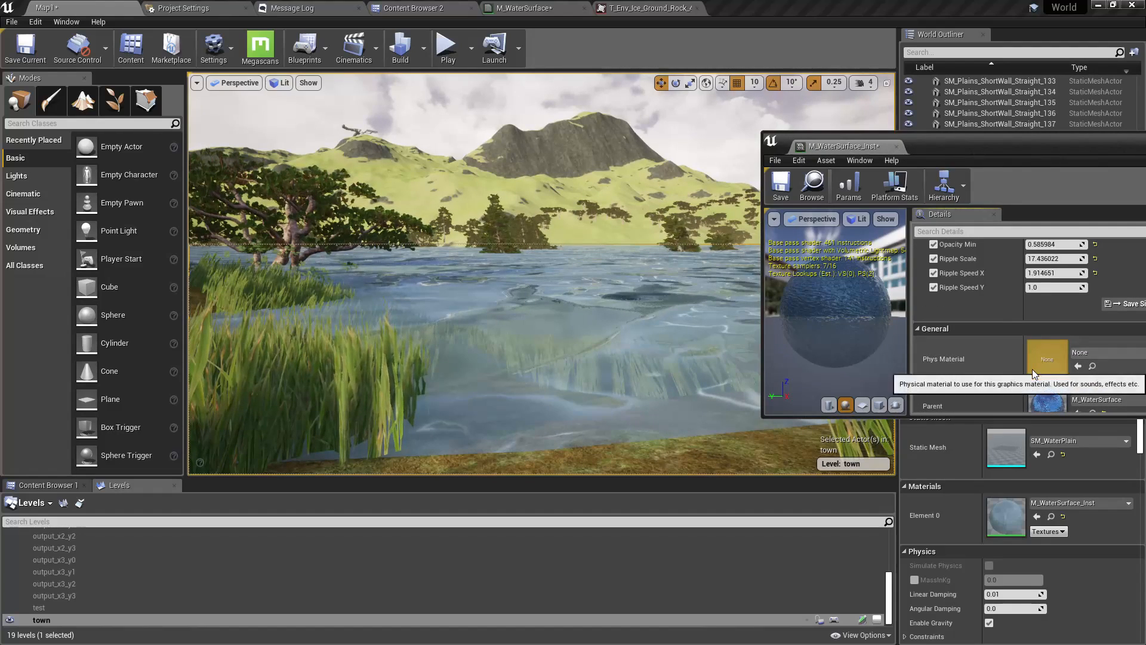
click(1042, 273)
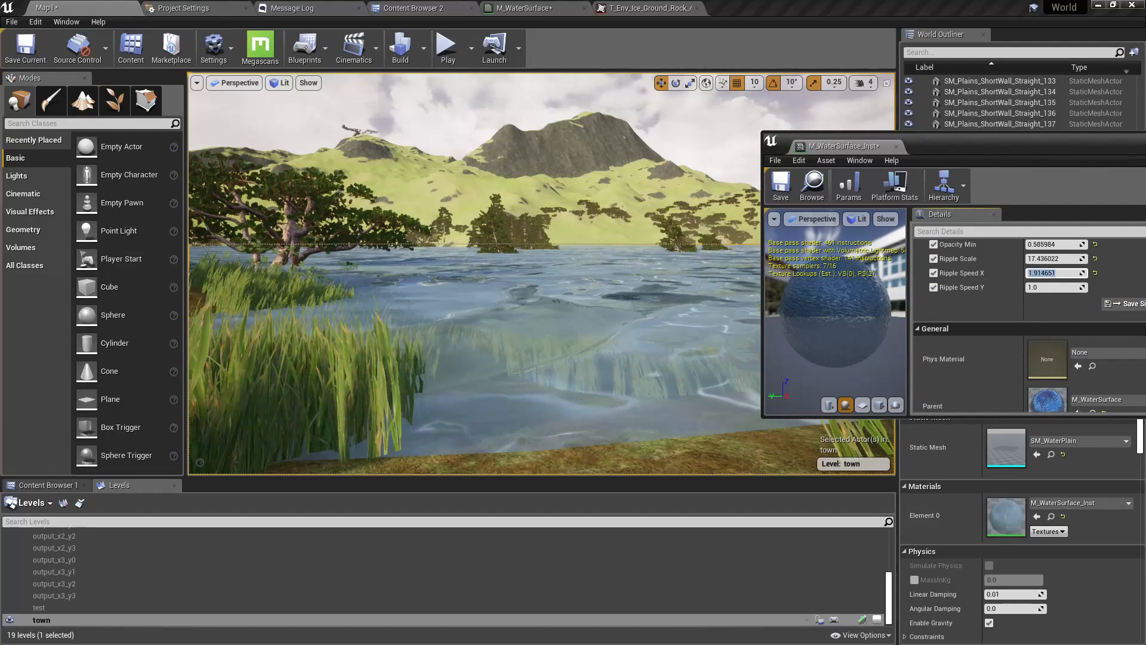
text(1)
key(Return)
mouse_move(1051, 273)
mouse_down()
mouse_move(1081, 273)
mouse_move(1063, 273)
mouse_move(1057, 288)
mouse_up()
click(1047, 273)
text(1)
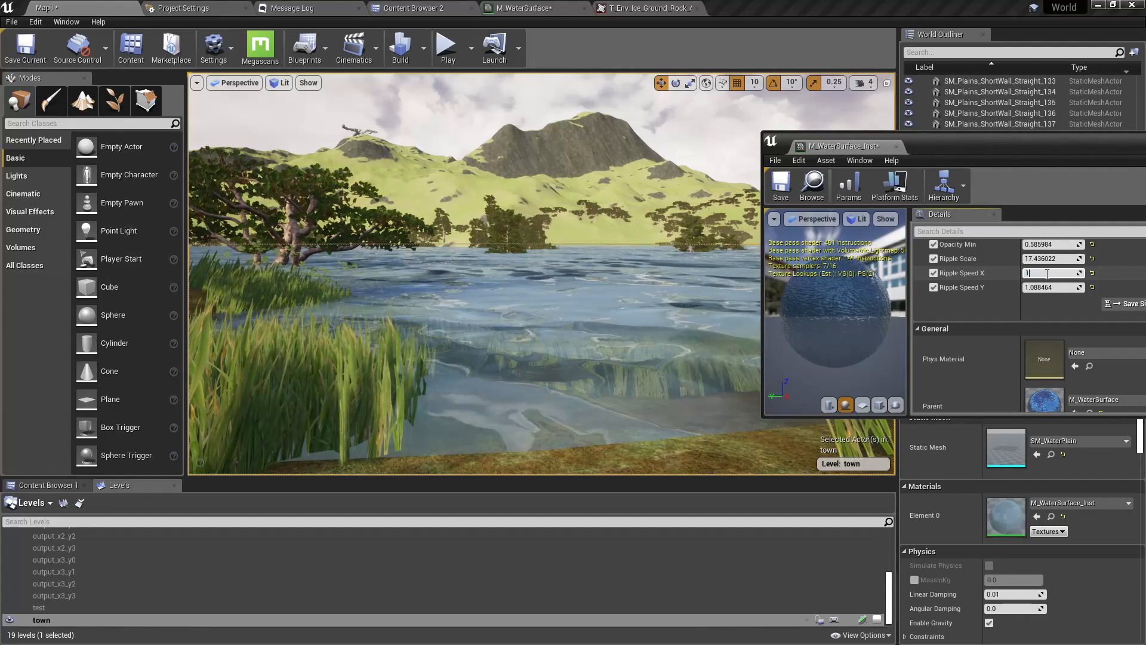
key(Return)
text(1)
key(Return)
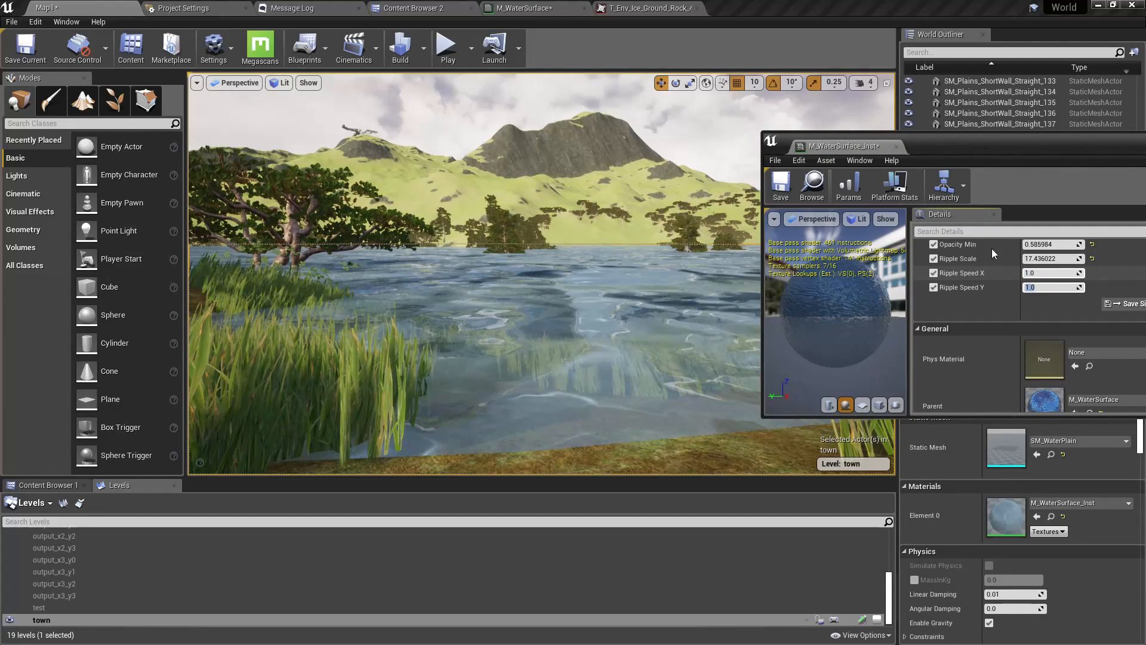
click(897, 146)
Add a Time node to the M_WaterSurface graph and place it beneath Ripple Speed Y
click(526, 8)
right_drag(588, 425, 693, 409)
right_drag(446, 398, 471, 397)
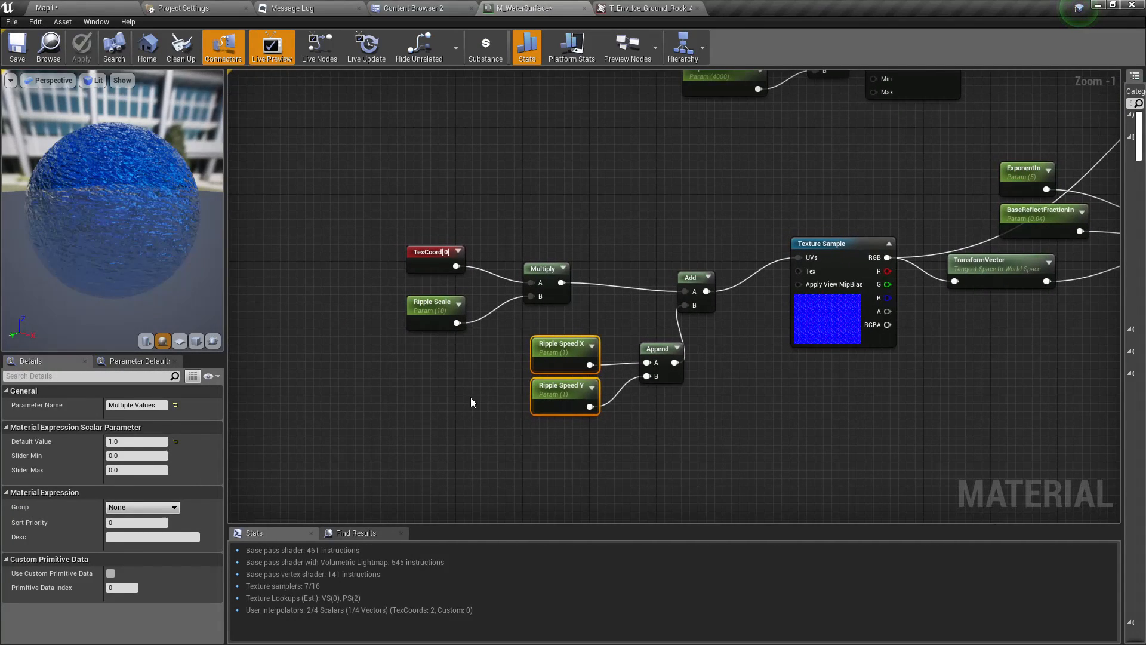
right_click(471, 396)
text(time)
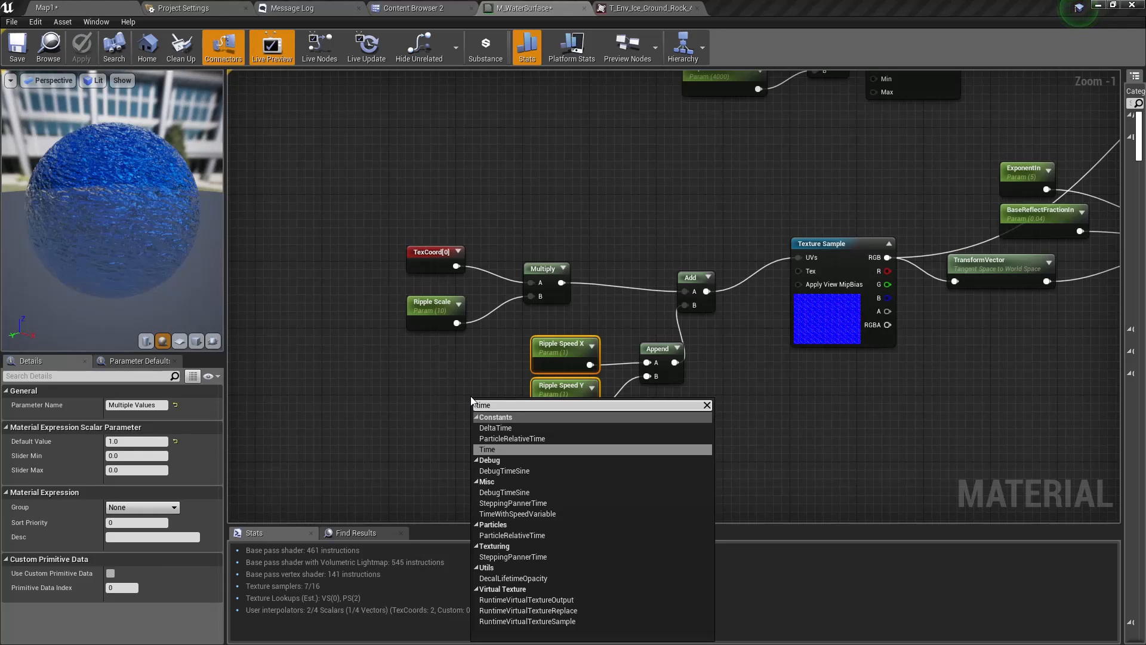
key(Return)
right_drag(599, 462, 626, 415)
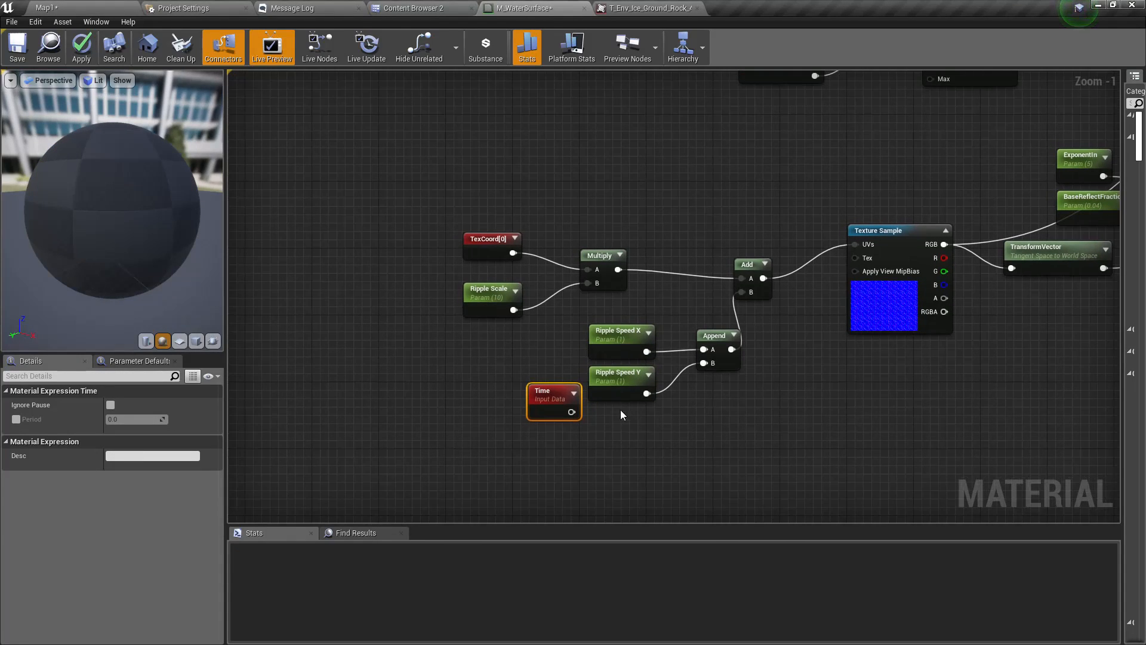
drag(545, 406, 597, 462)
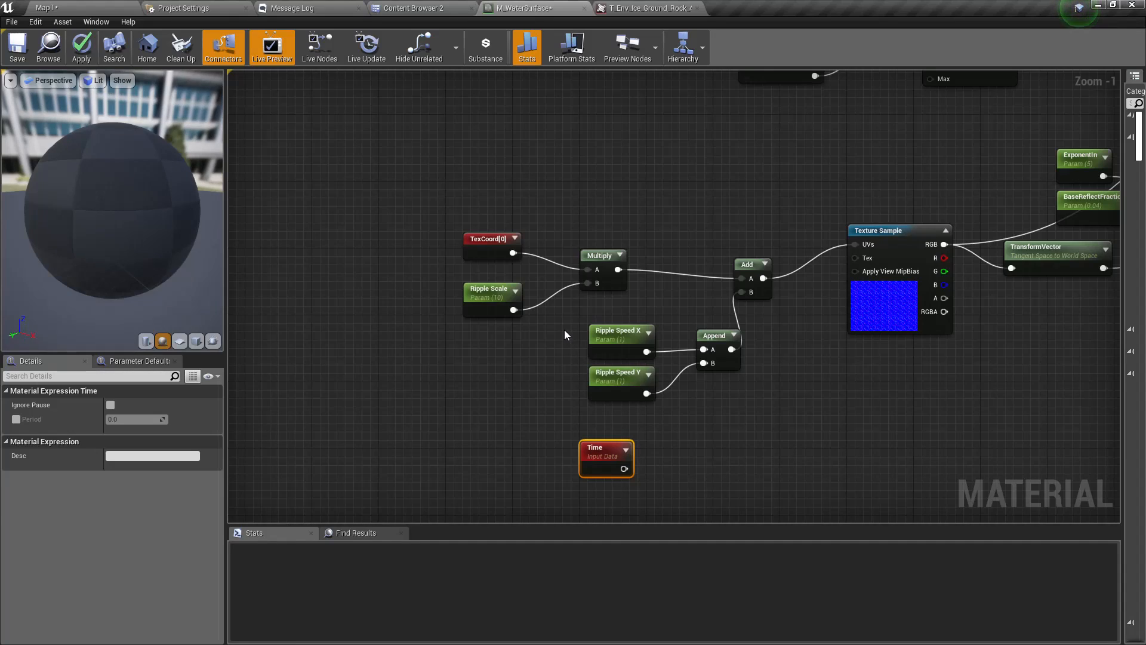
Move the Ripple Speed X, Ripple Speed Y and Time nodes farther from the Append node to open space between them
drag(564, 325, 611, 456)
drag(612, 384, 487, 425)
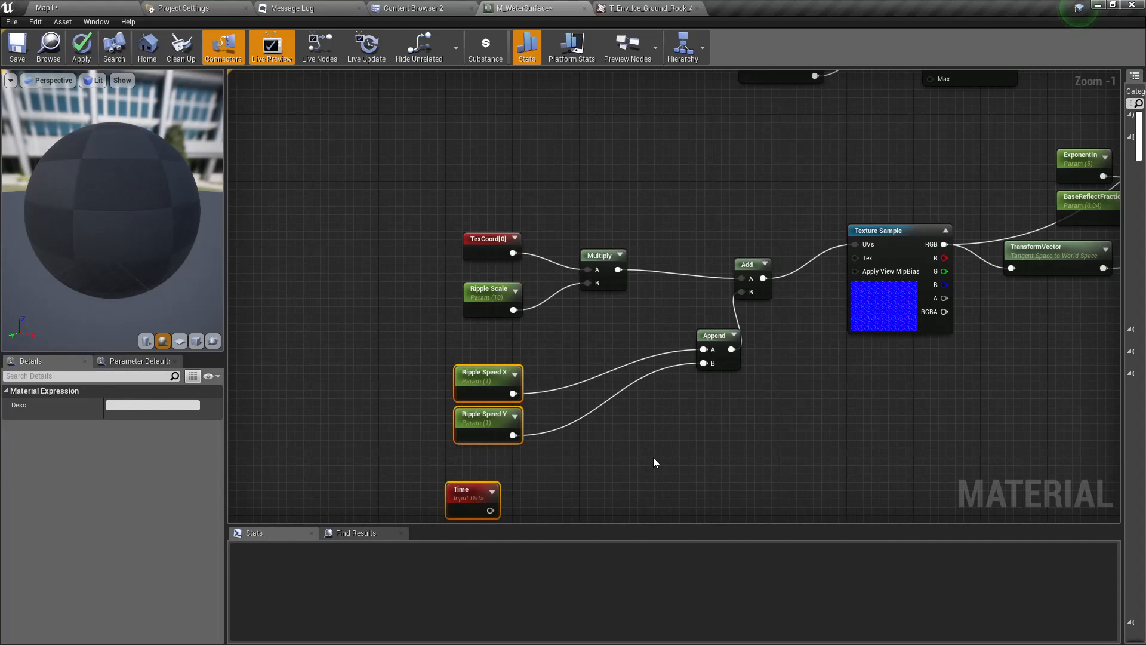
click(654, 458)
right_drag(692, 471, 660, 423)
click(461, 434)
Assign the Ripple Scale, Ripple Speed X and Ripple Speed Y parameters to a group named Ripples
drag(393, 311, 453, 377)
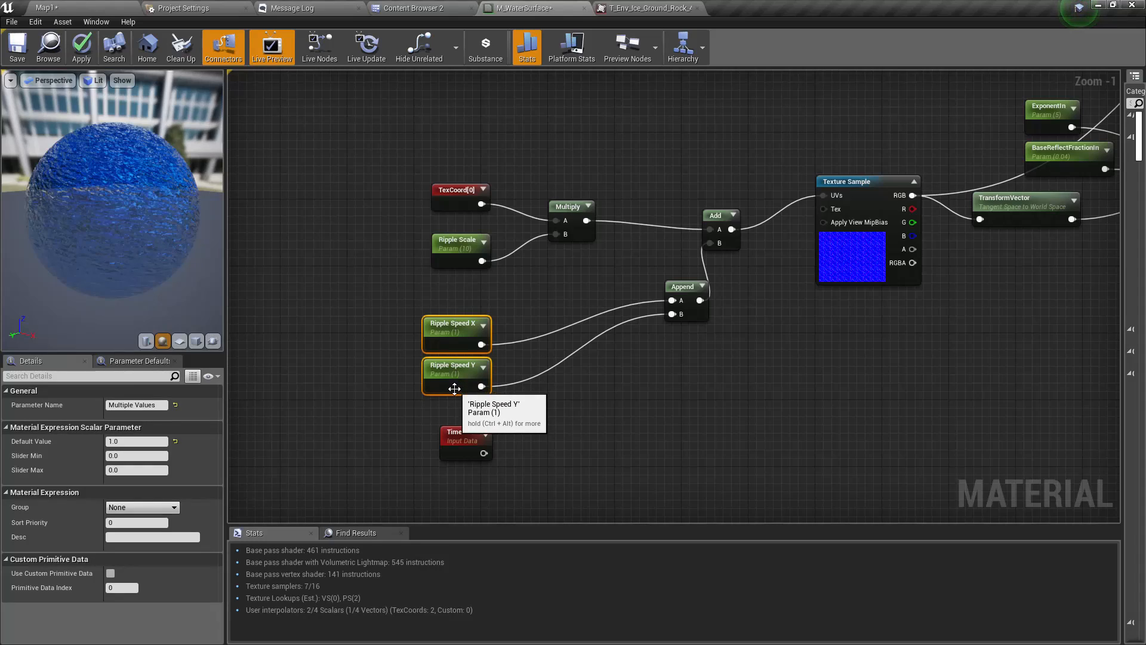
shift+click(453, 242)
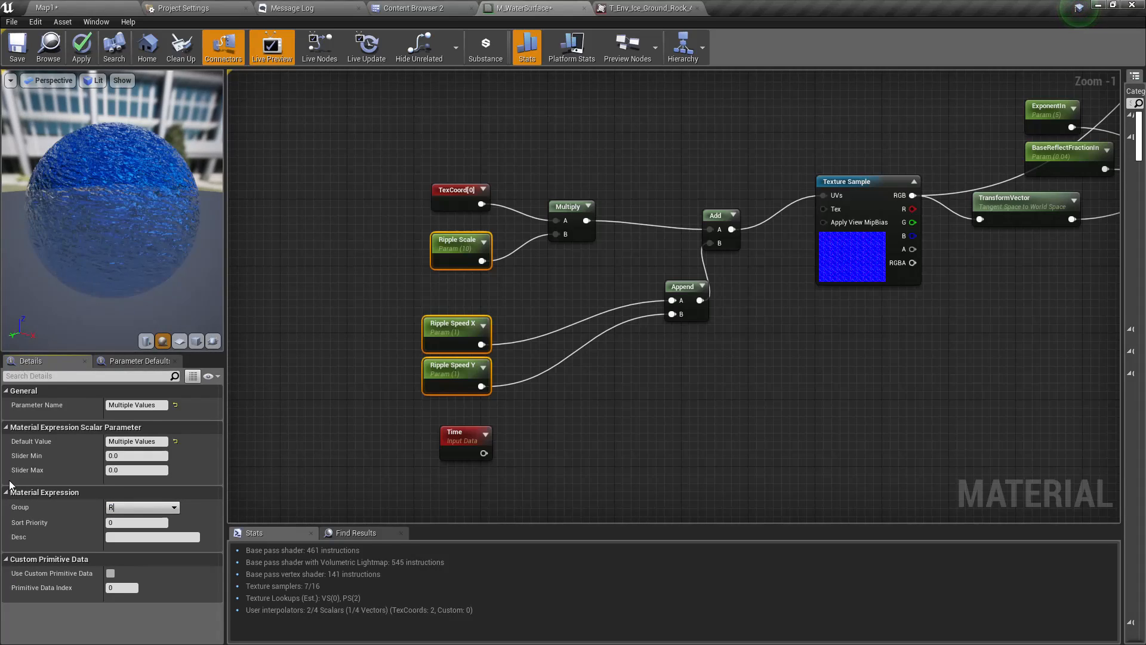
text(Ripples)
key(Return)
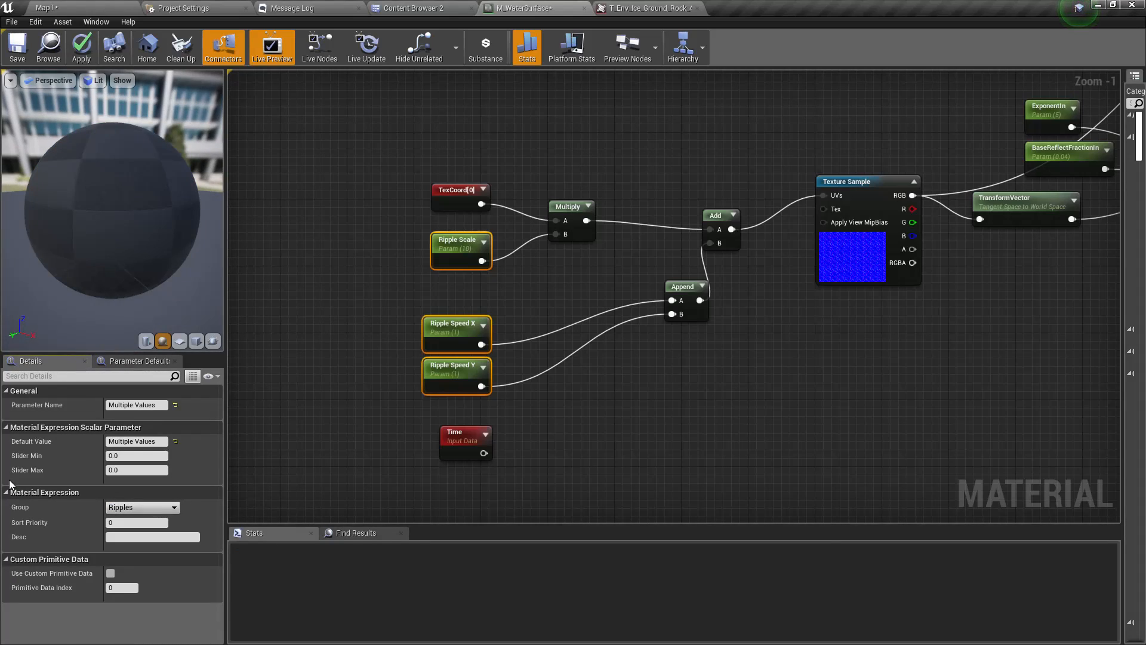
Multiply Ripple Speed X by Time and feed the result into the Append node's A input
drag(481, 345, 529, 344)
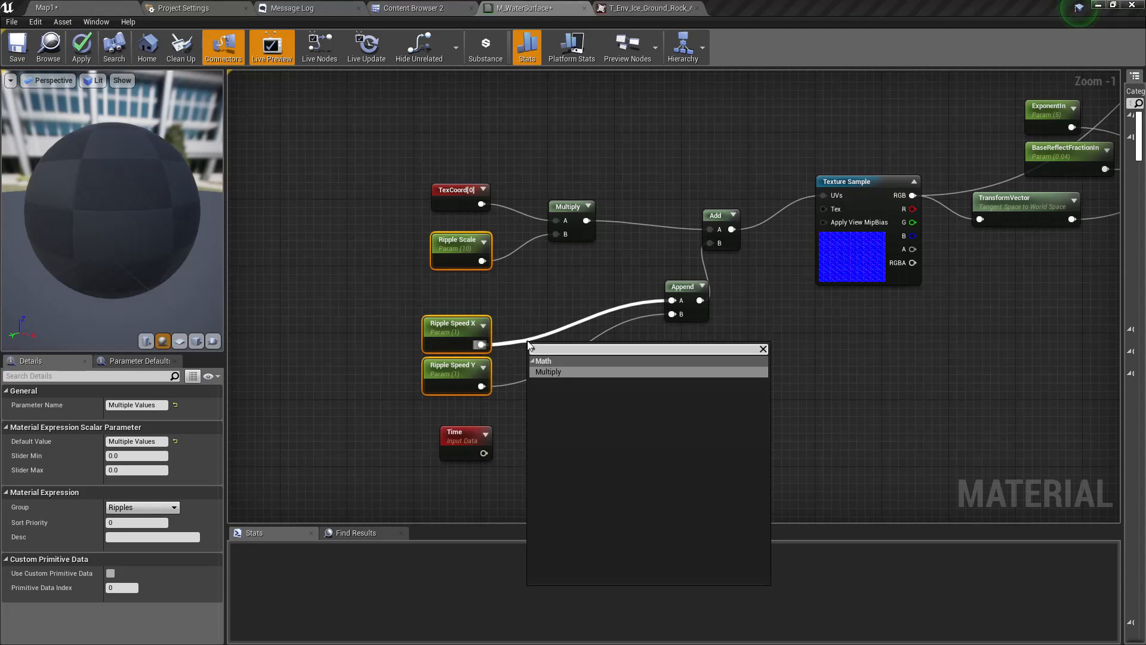
key(Return)
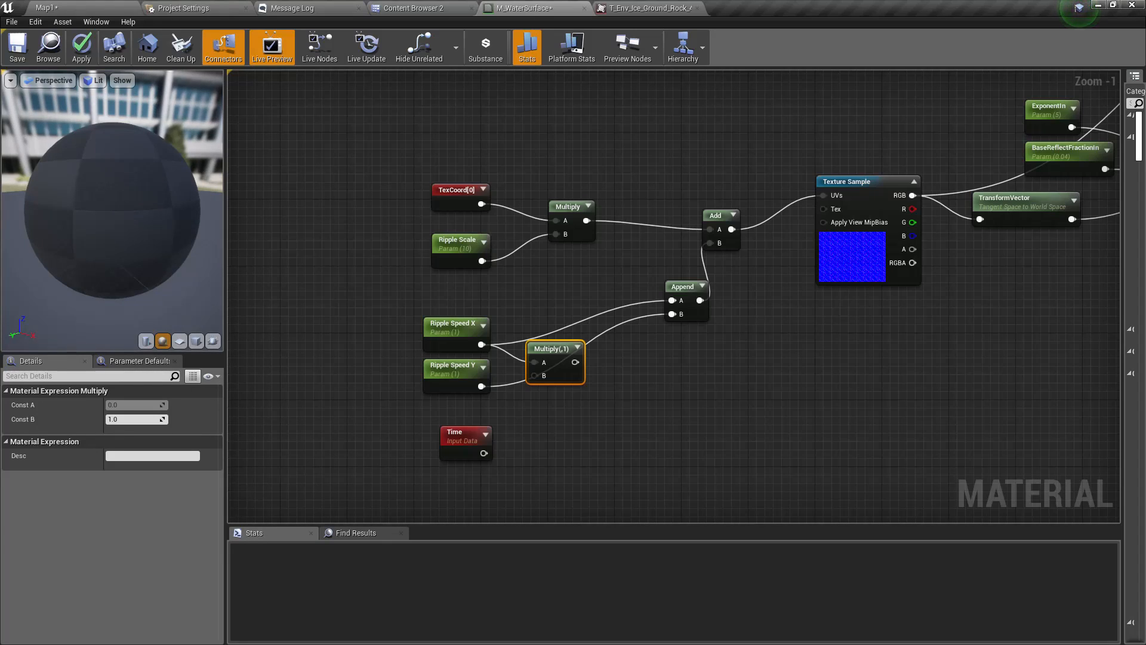
drag(484, 453, 681, 300)
drag(555, 351, 575, 318)
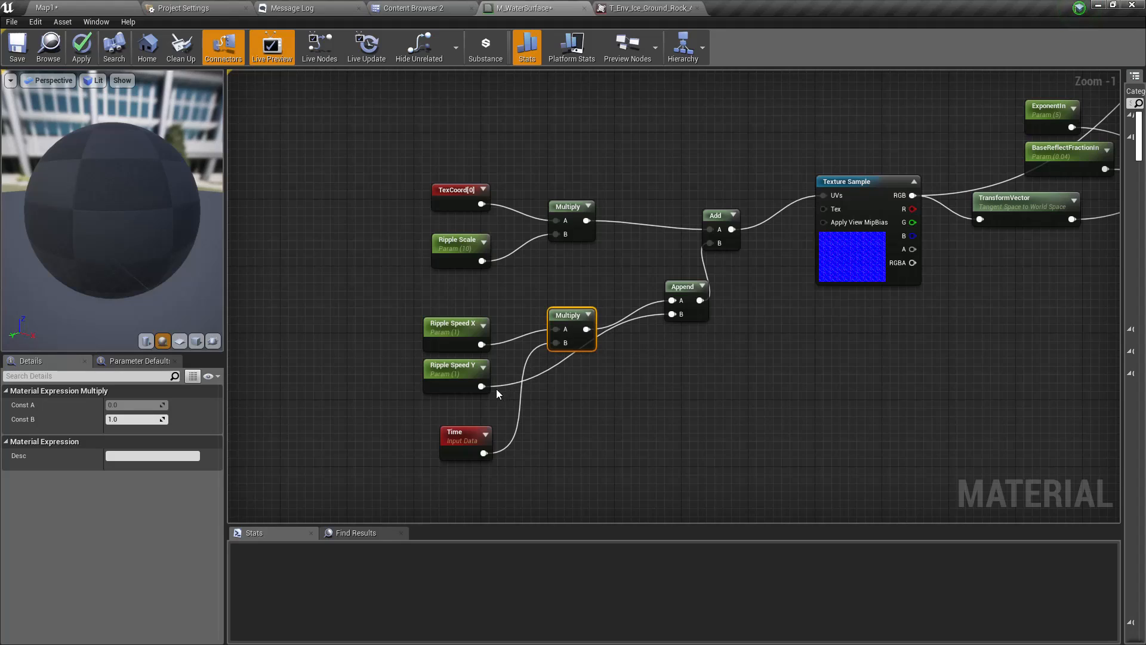
Multiply Ripple Speed Y by Time, feed the result into the Append node's B input, and apply the material
drag(481, 387, 567, 396)
text(mult)
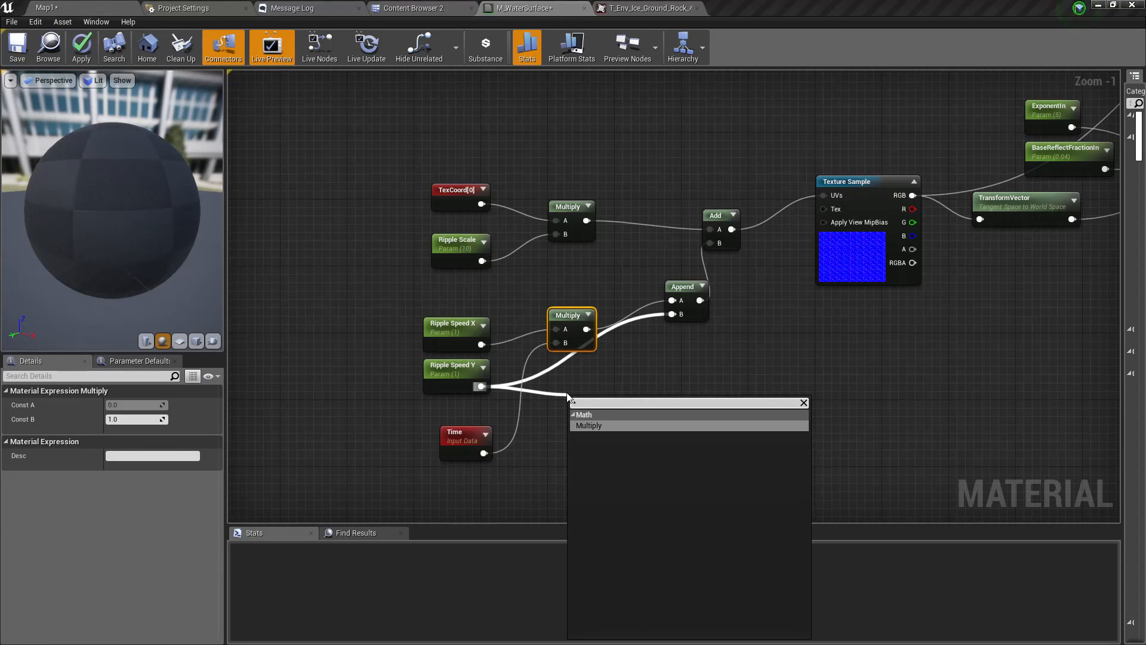
key(Return)
drag(577, 430, 482, 454)
drag(606, 416, 589, 388)
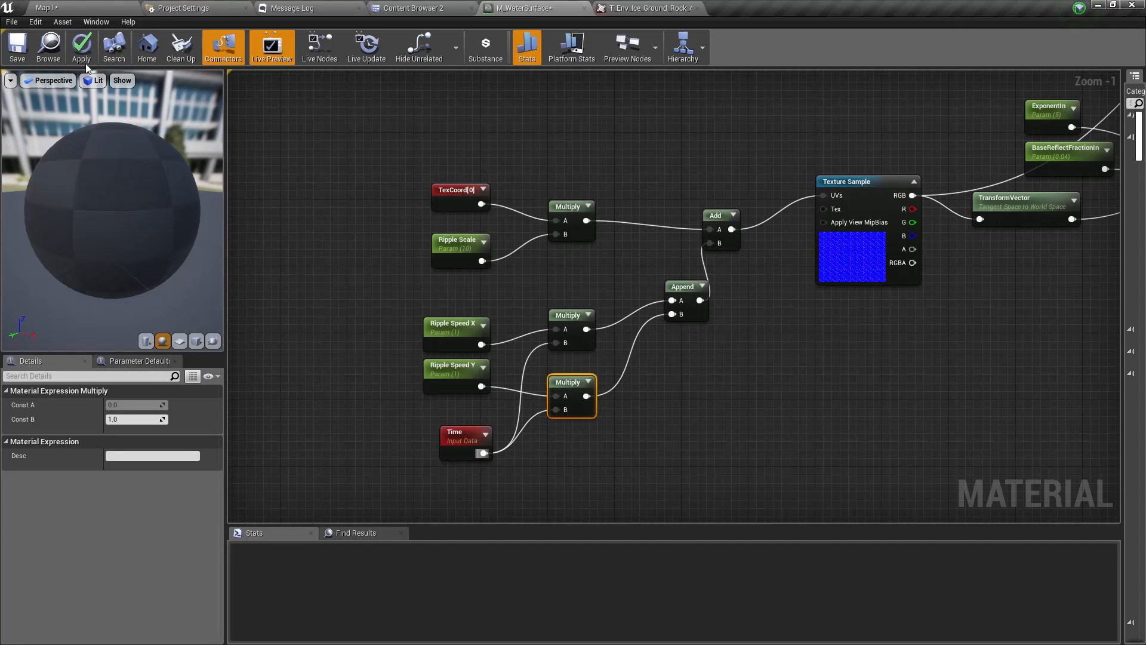
click(82, 46)
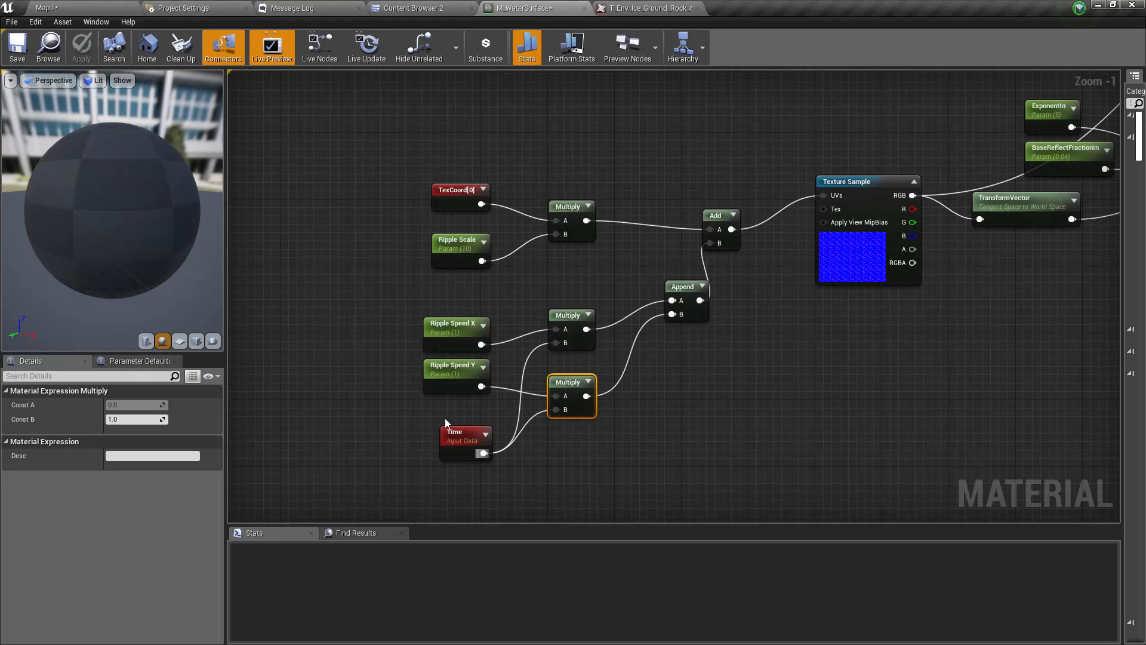
Check the ripple movement on the lake surface in Map1 at full screen
click(66, 6)
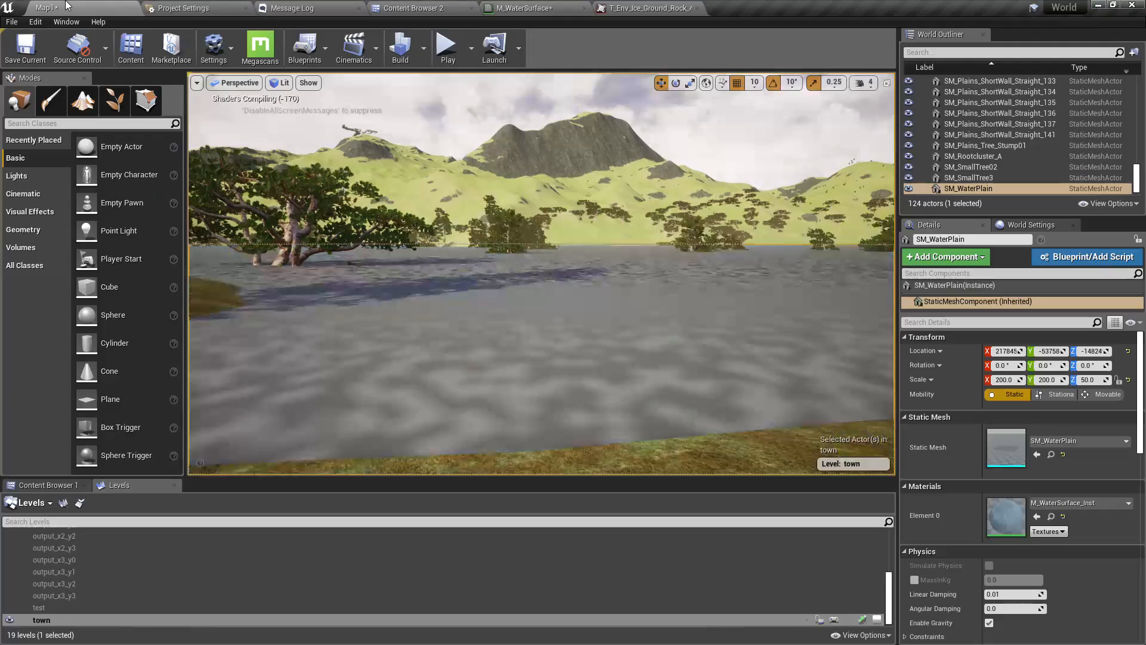
key(F11)
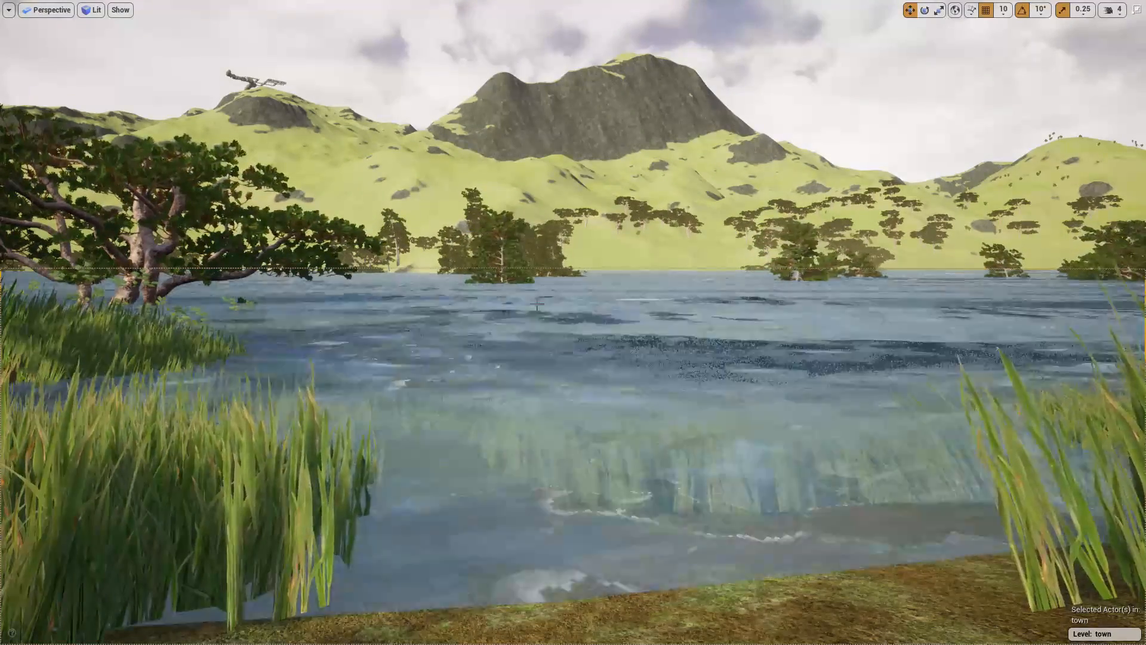
right_drag(487, 245, 533, 298)
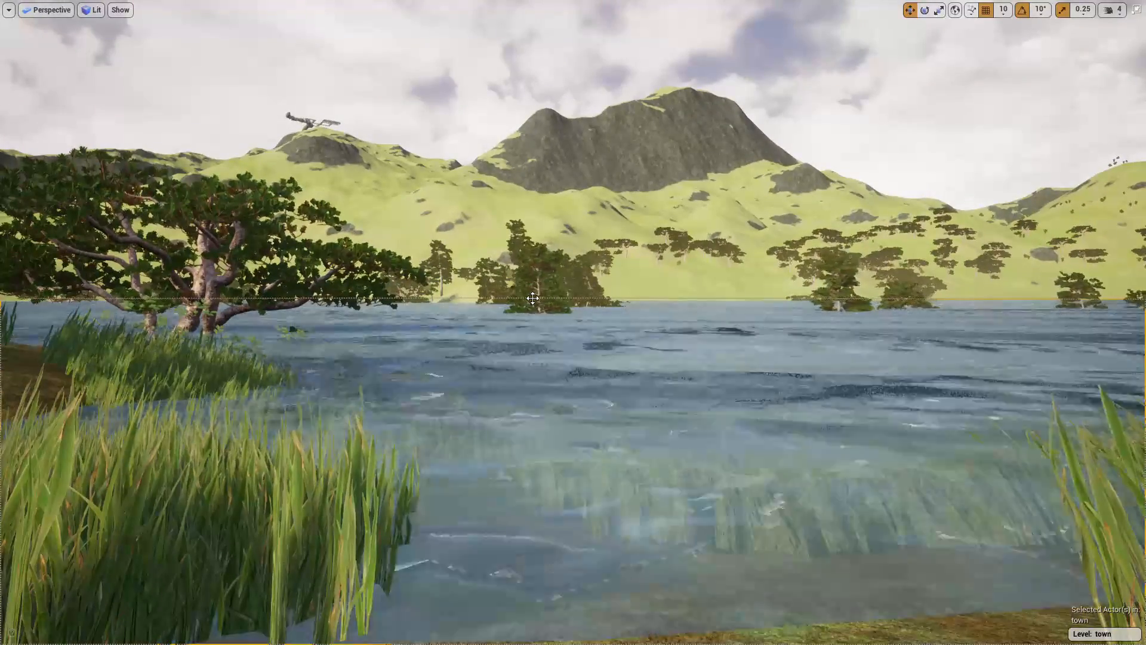
key(F11)
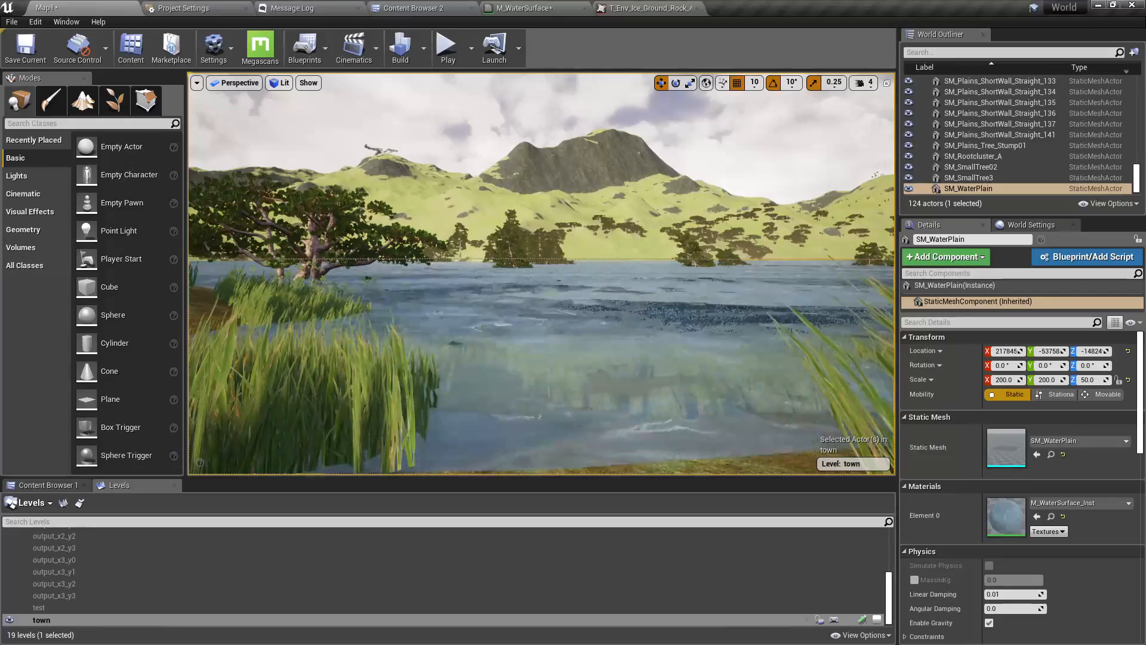
Open M_WaterSurface_Inst over the Map1 view and set both Ripple Speed X and Ripple Speed Y to 0.01
double_click(1008, 513)
drag(763, 5, 827, 296)
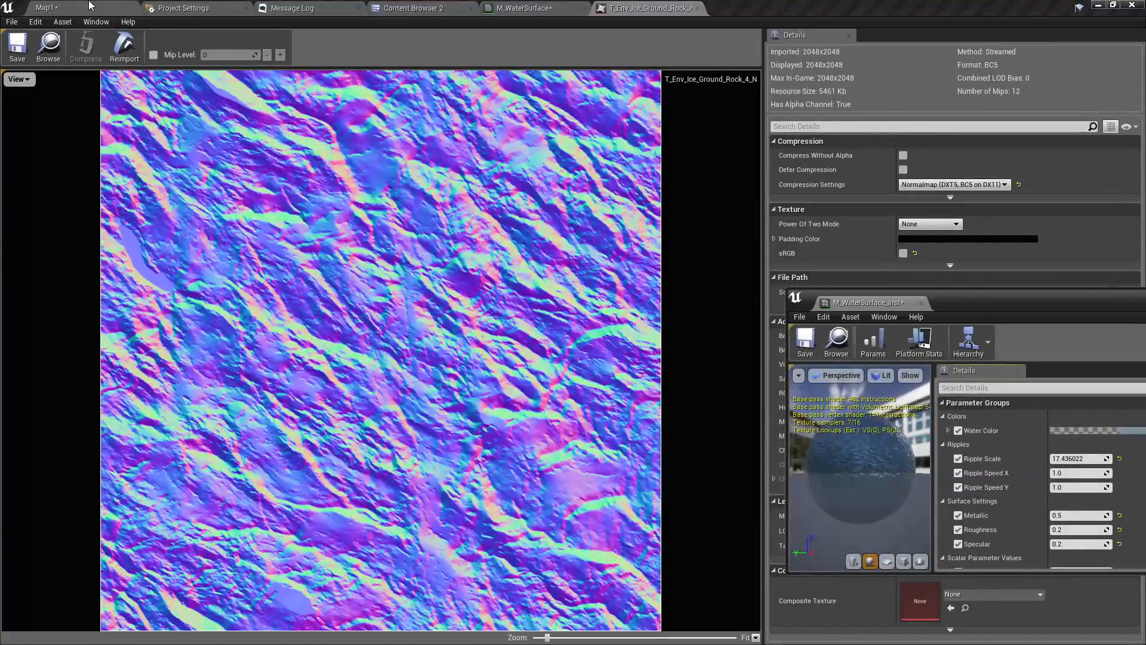
click(81, 6)
scroll(1059, 543, down, 5)
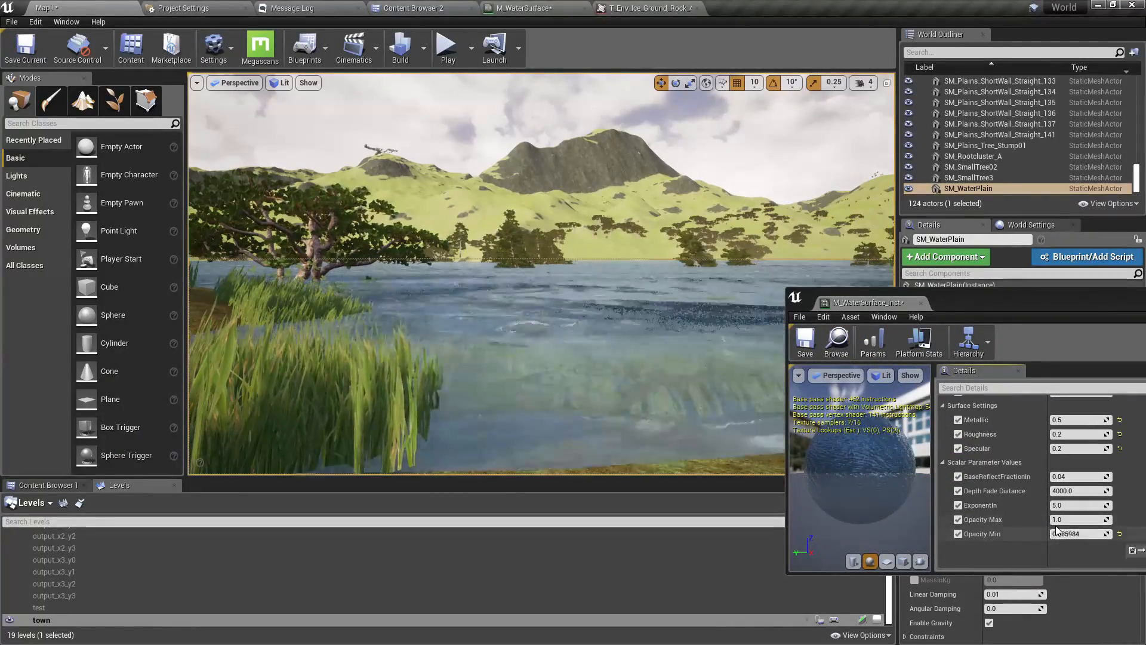
scroll(1043, 499, up, 3)
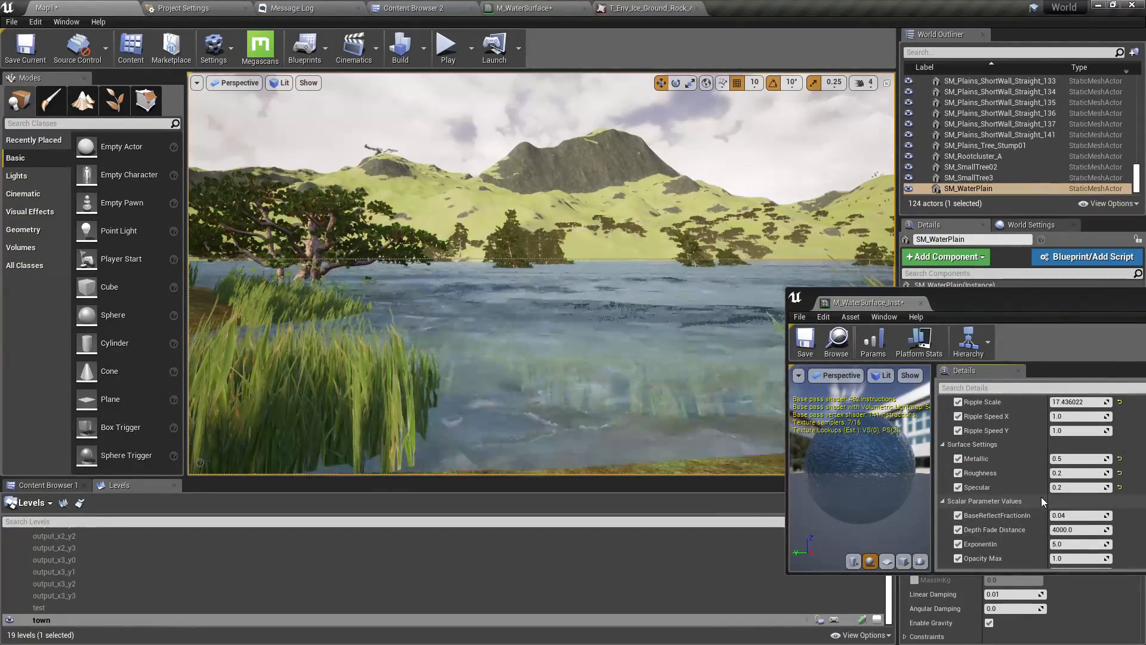
scroll(1069, 485, up, 2)
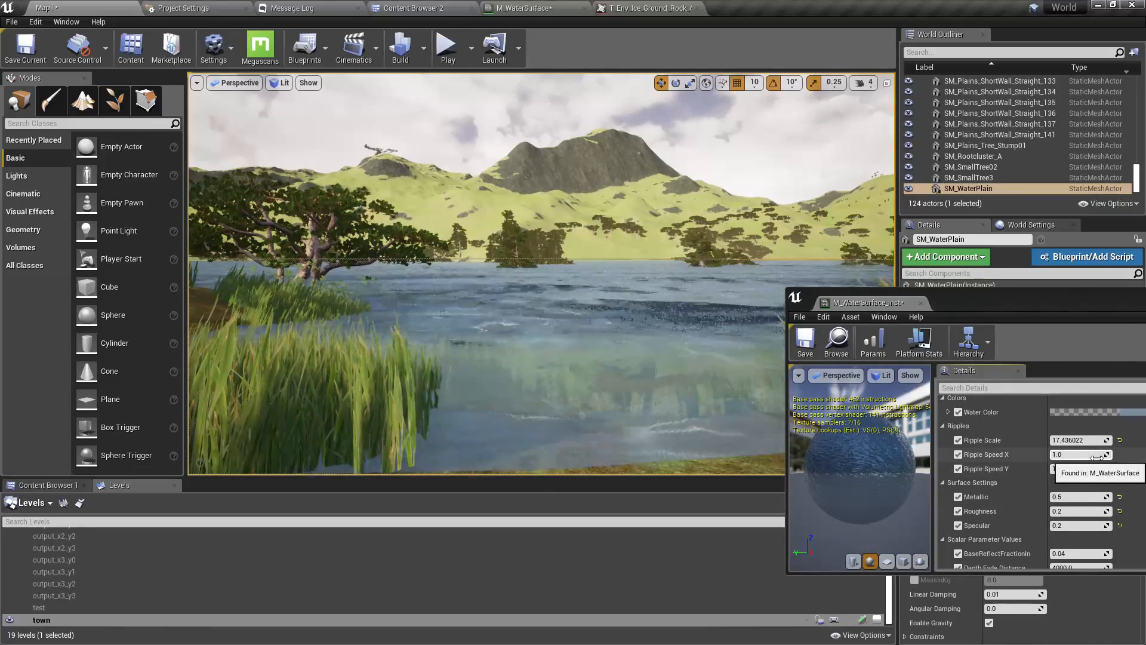
click(1096, 455)
text(0.01)
key(Return)
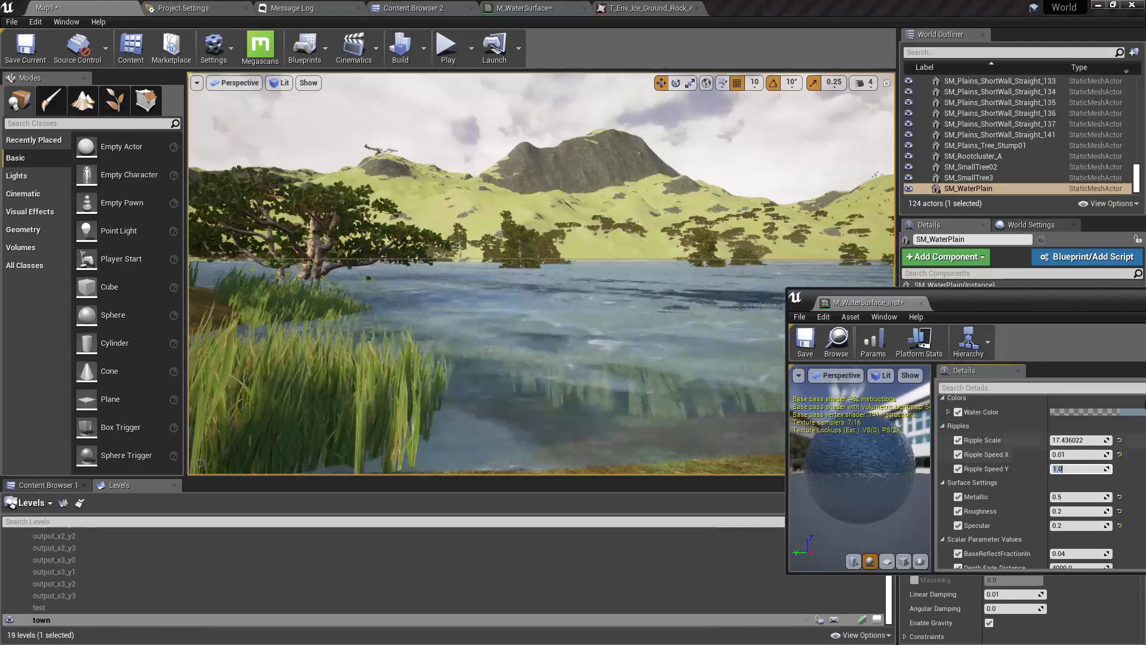
text(0.01)
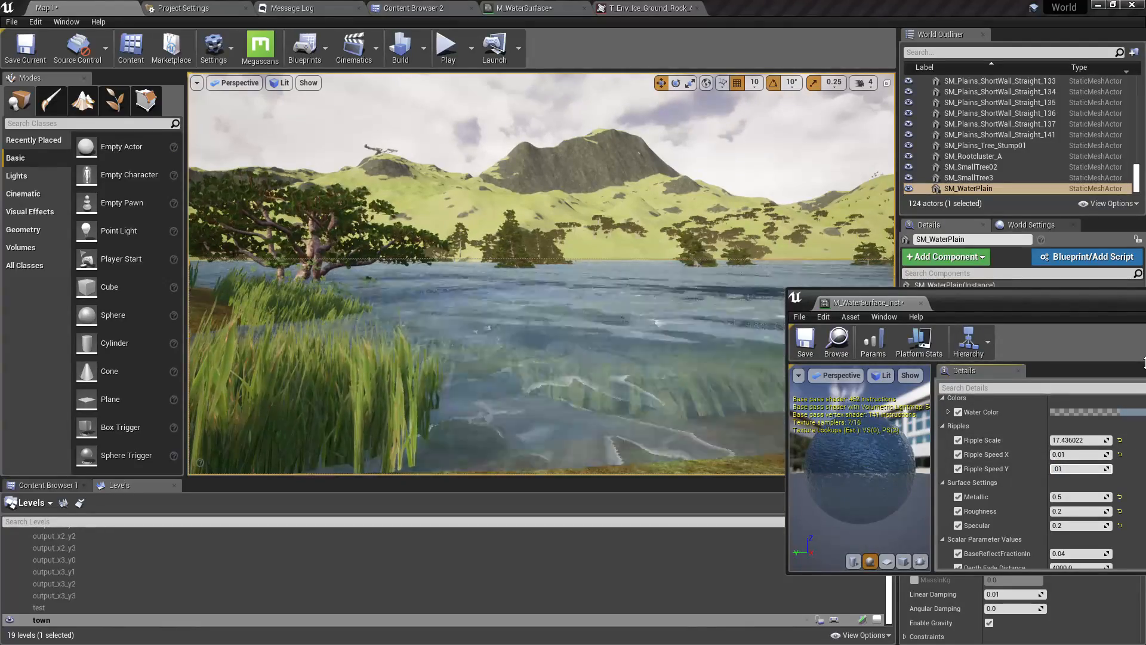
View the lake from the shore at full screen and set Ripple Scale to 100.0 in M_WaterSurface_Inst
mouse_move(560, 269)
right_down()
mouse_move(621, 284)
mouse_move(575, 283)
right_up()
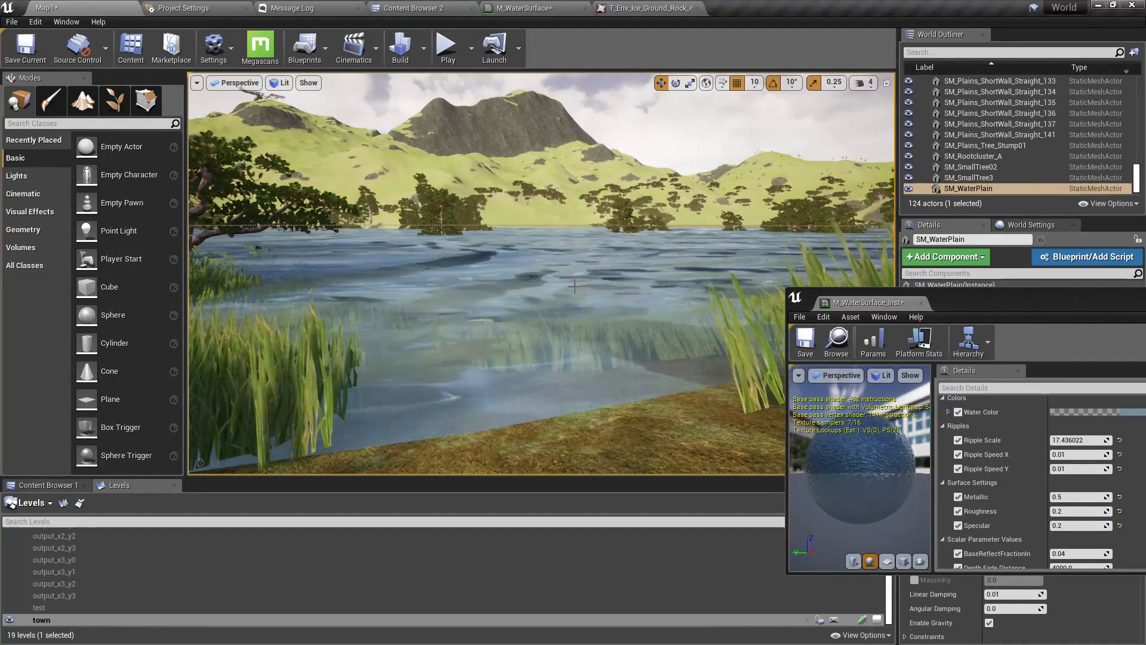
right_drag(575, 288, 526, 286)
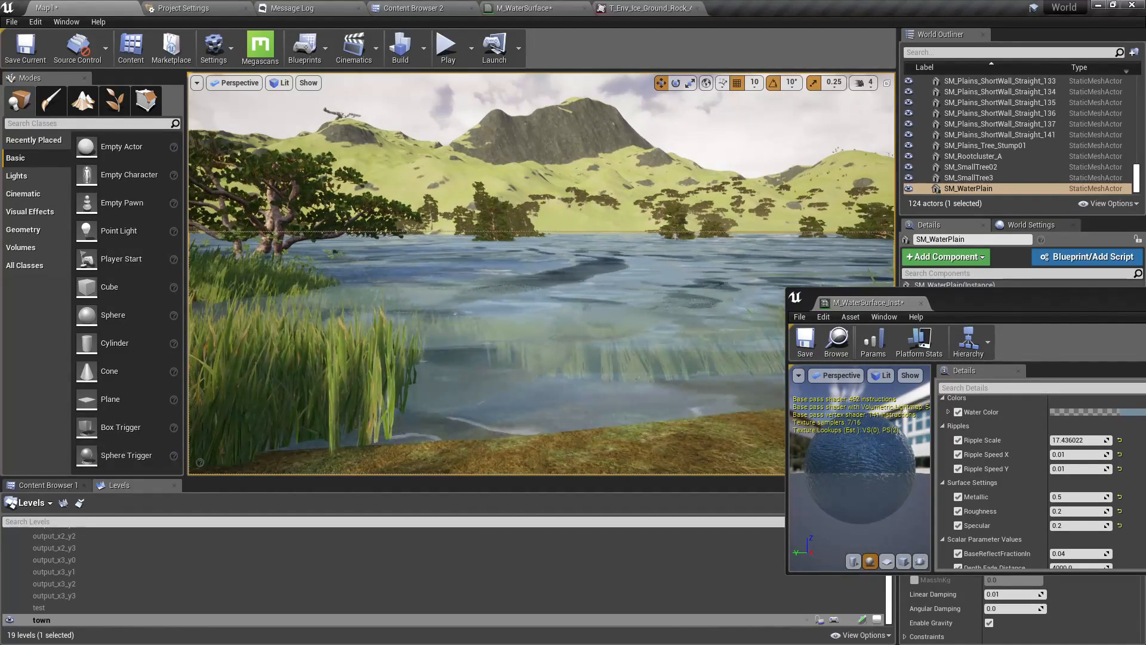
key(F11)
right_drag(573, 289, 594, 303)
scroll(1091, 508, down, 5)
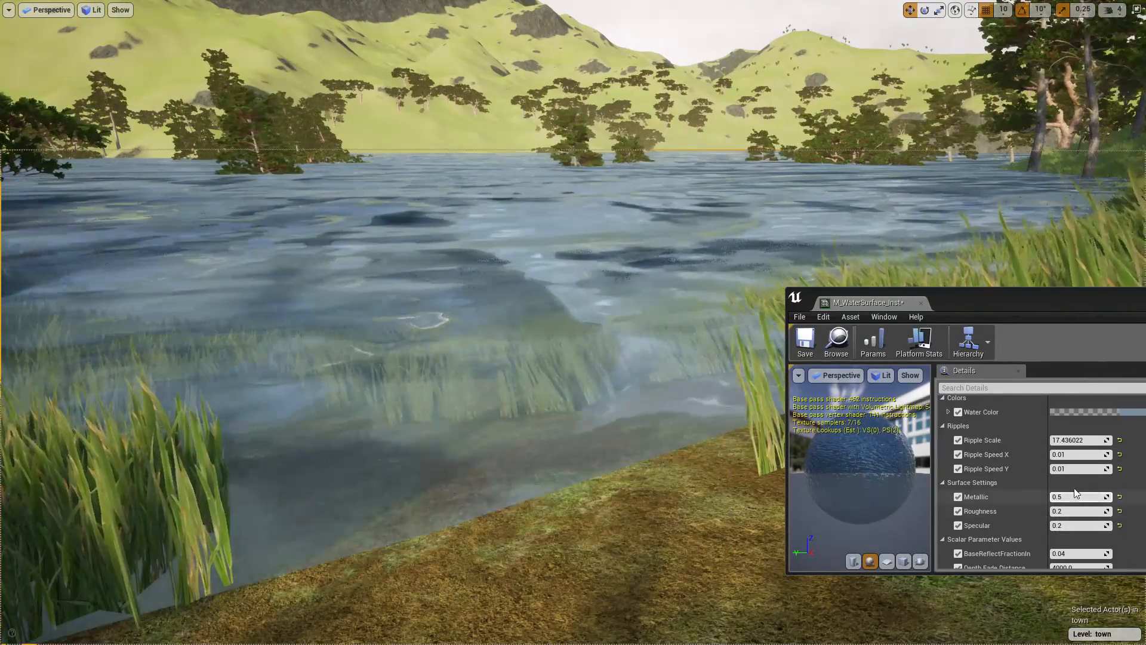
scroll(1060, 485, up, 5)
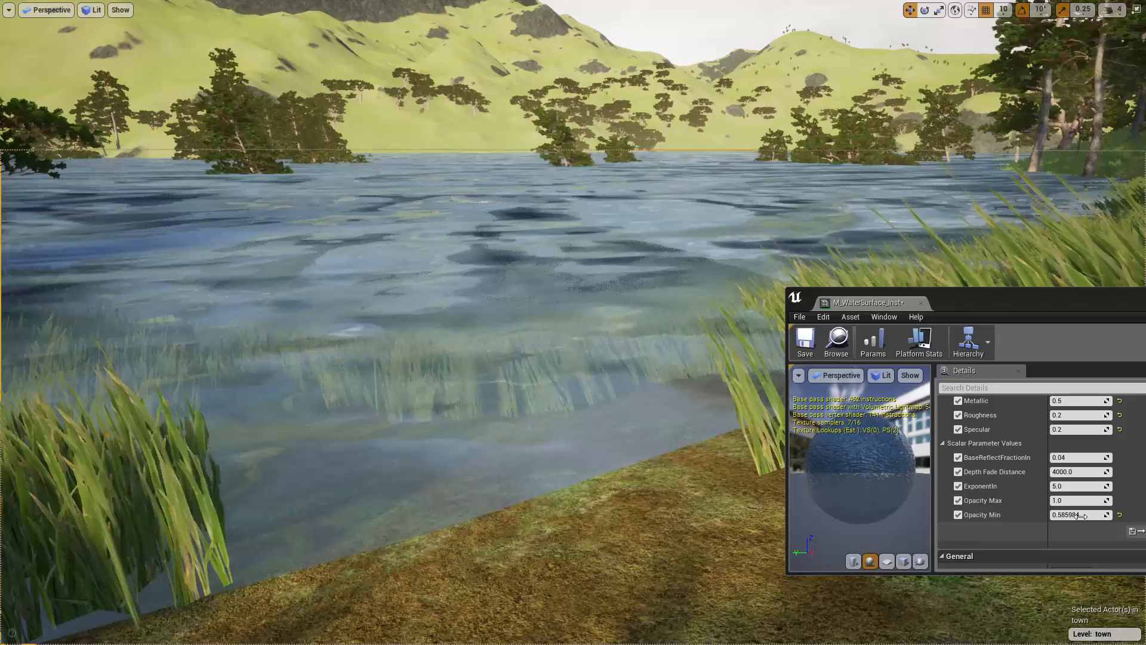
scroll(1067, 495, up, 1)
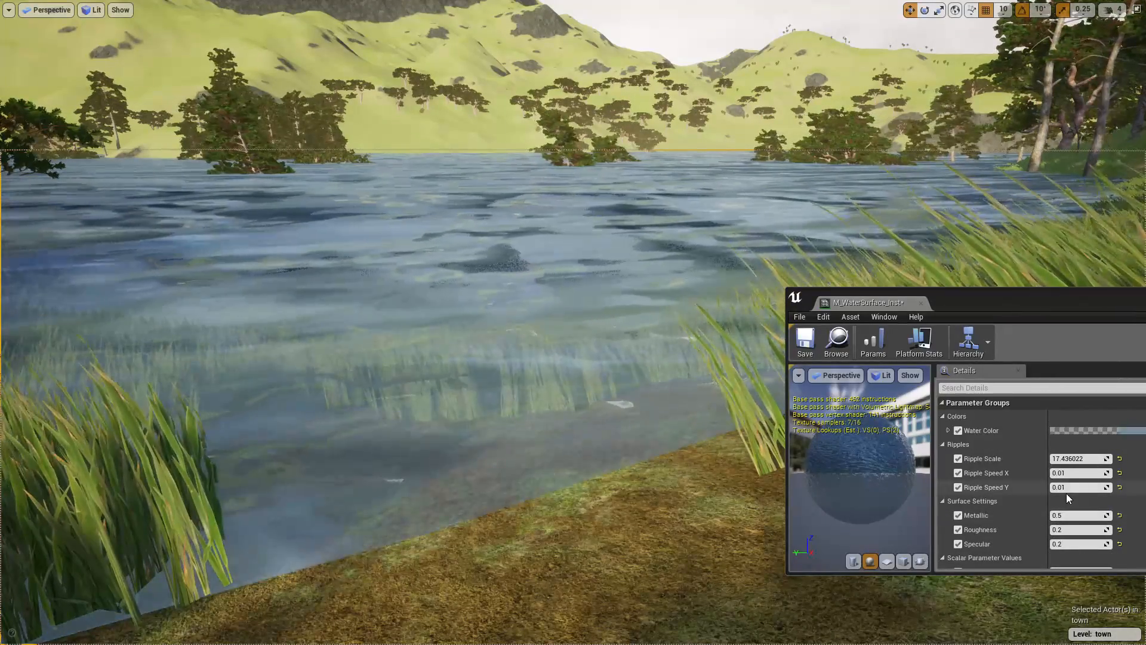
click(1083, 458)
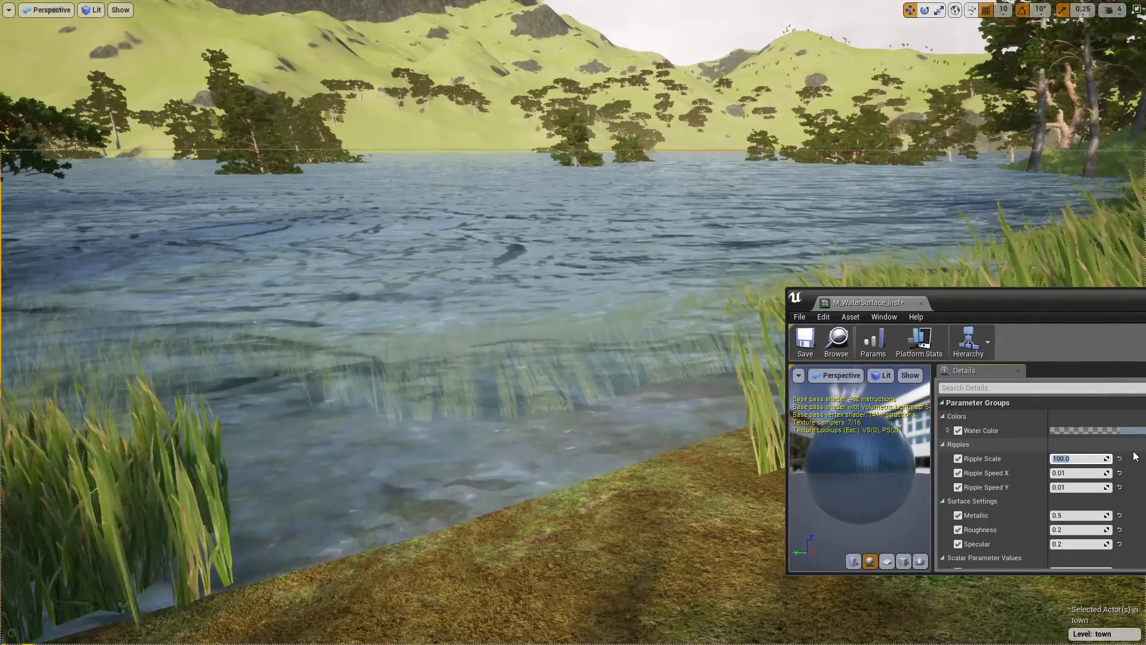
Play the level from the lakeshore and run the character along the bank to check the moving ripples
right_drag(681, 363, 562, 308)
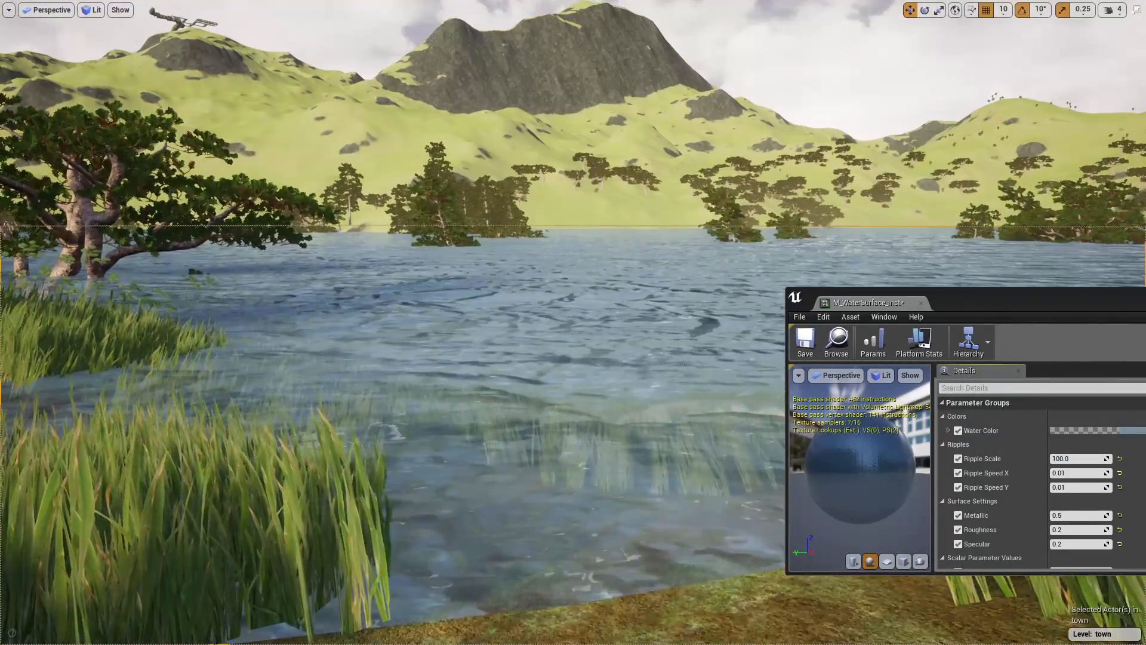
right_drag(682, 364, 748, 363)
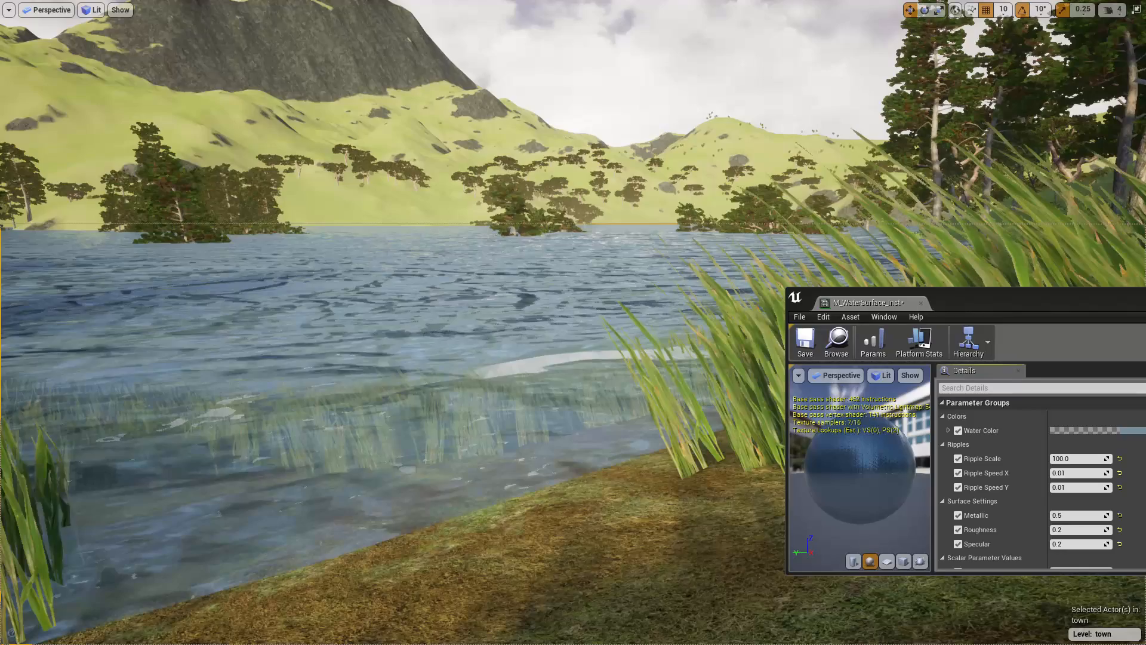
key(alt+p)
click(573, 322)
key(w)
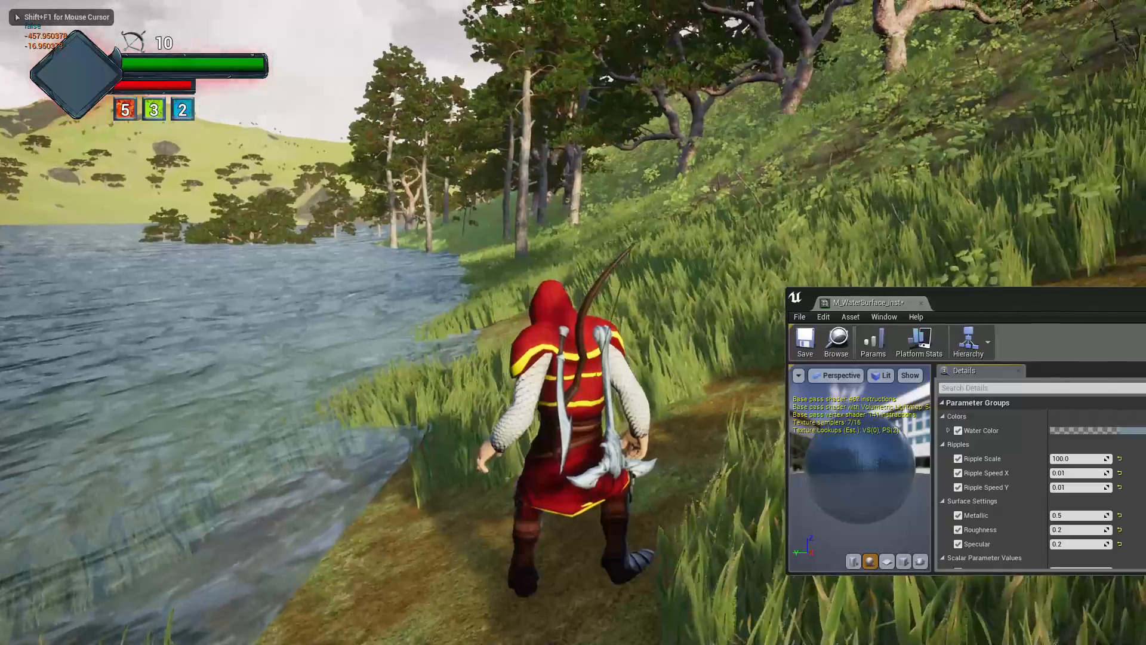
key(a)
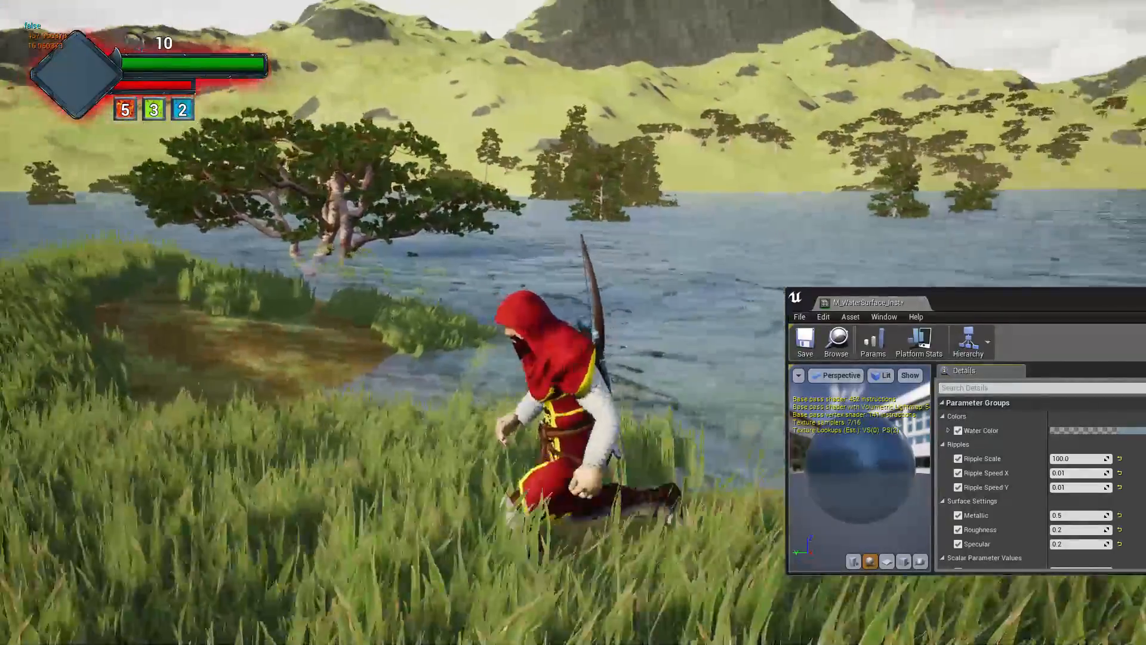
key(a)
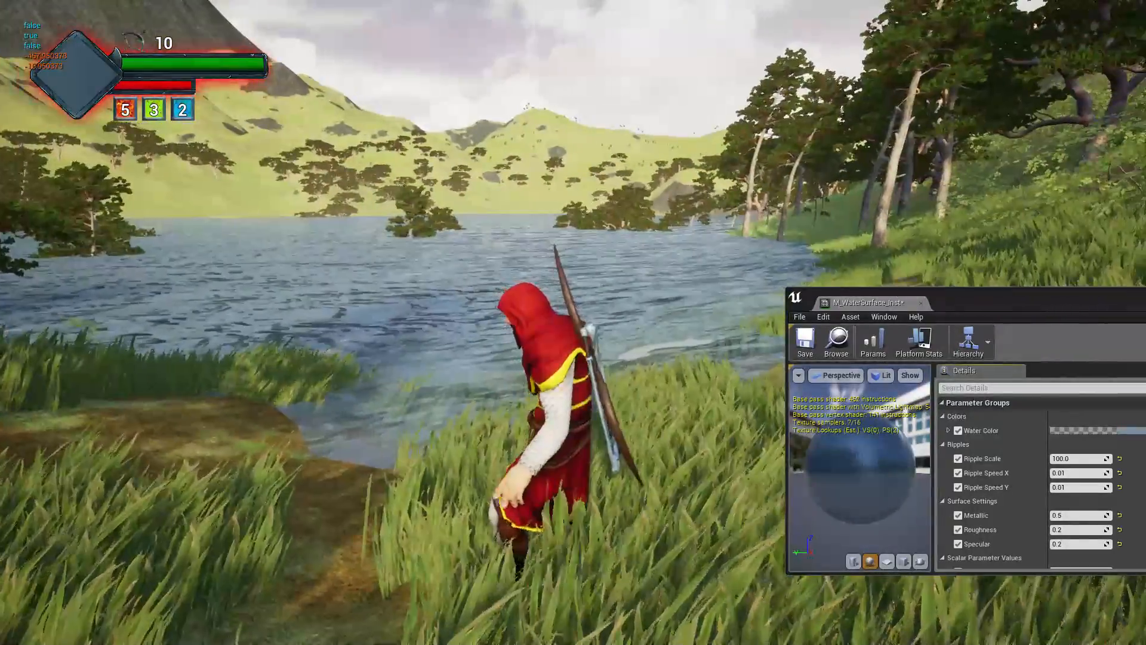
key(w)
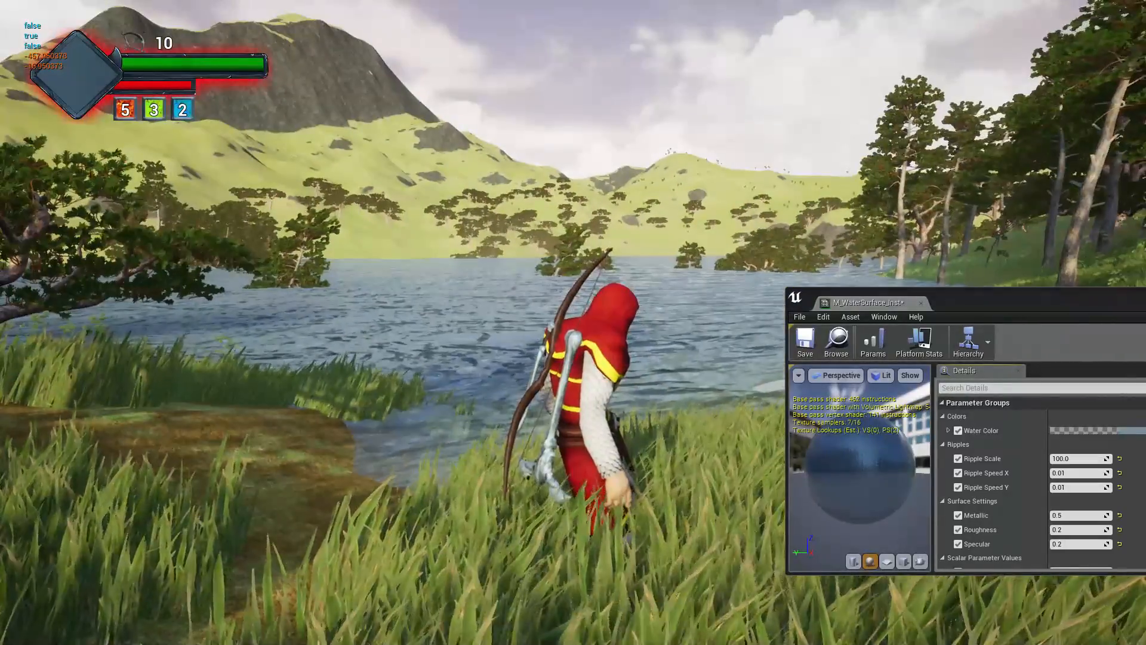
key(w)
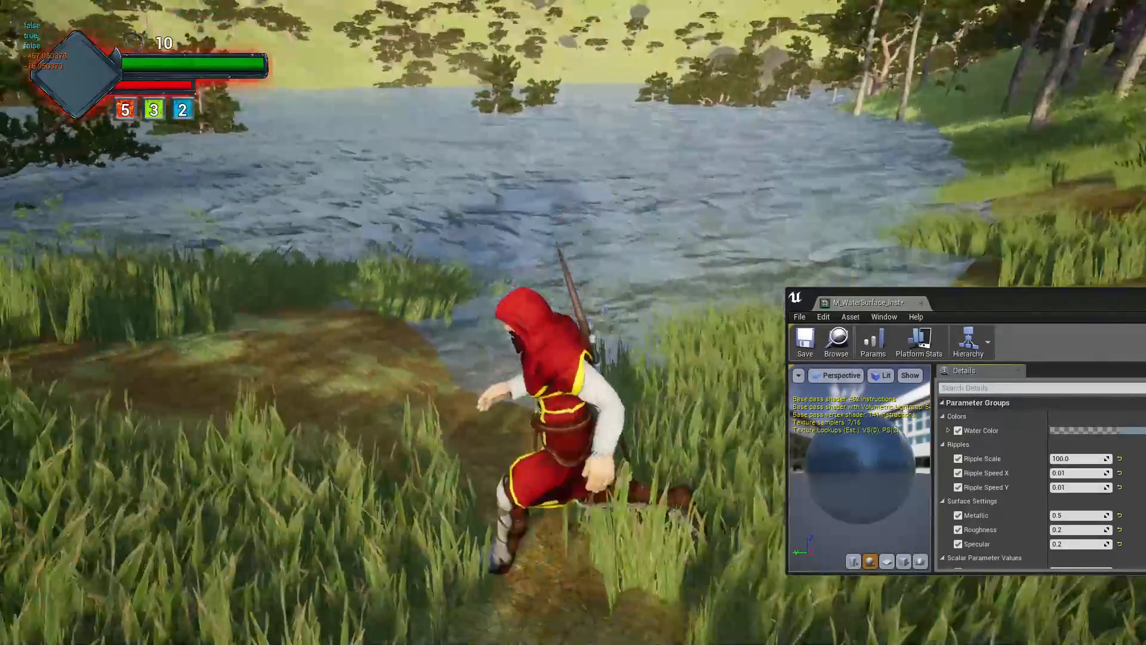
key(w)
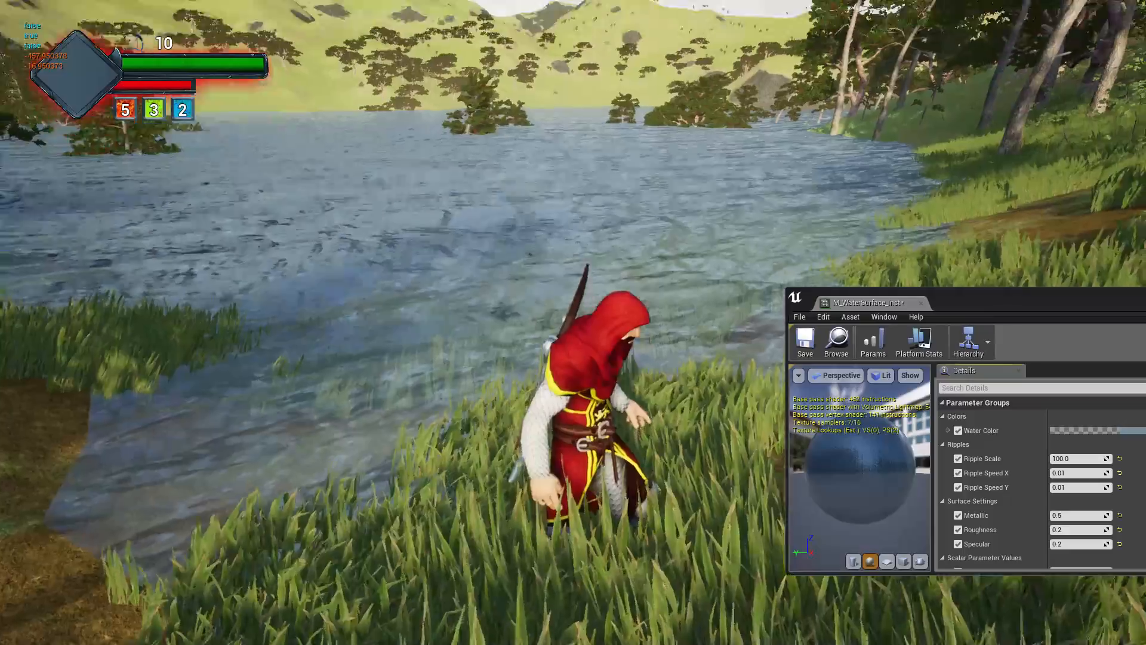
key(w)
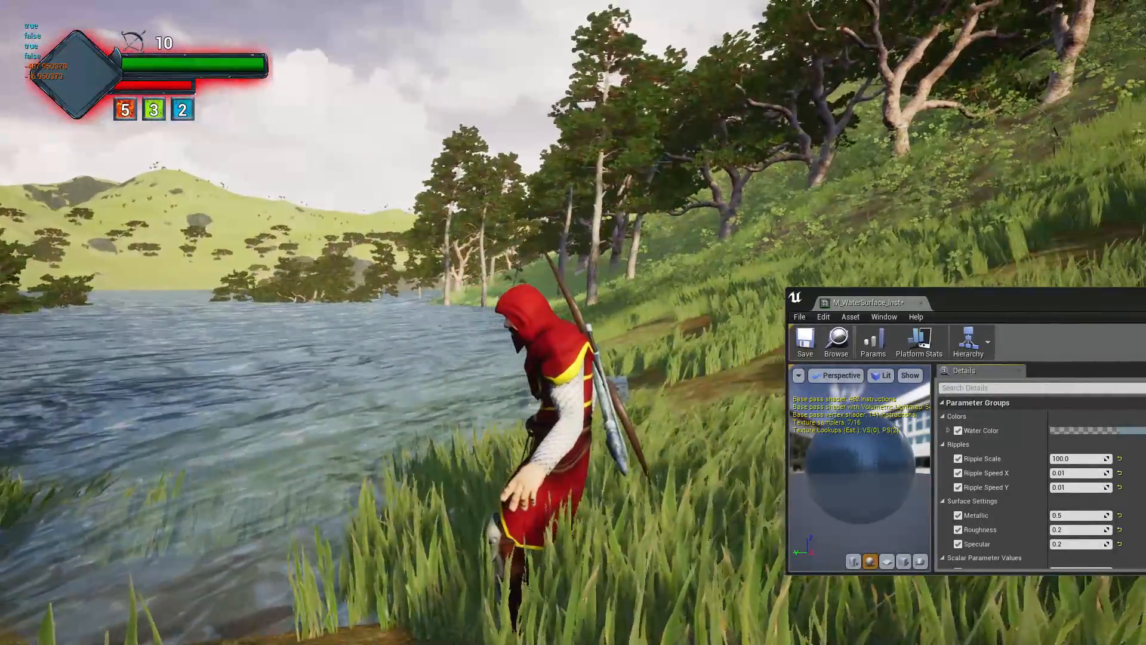
key(w)
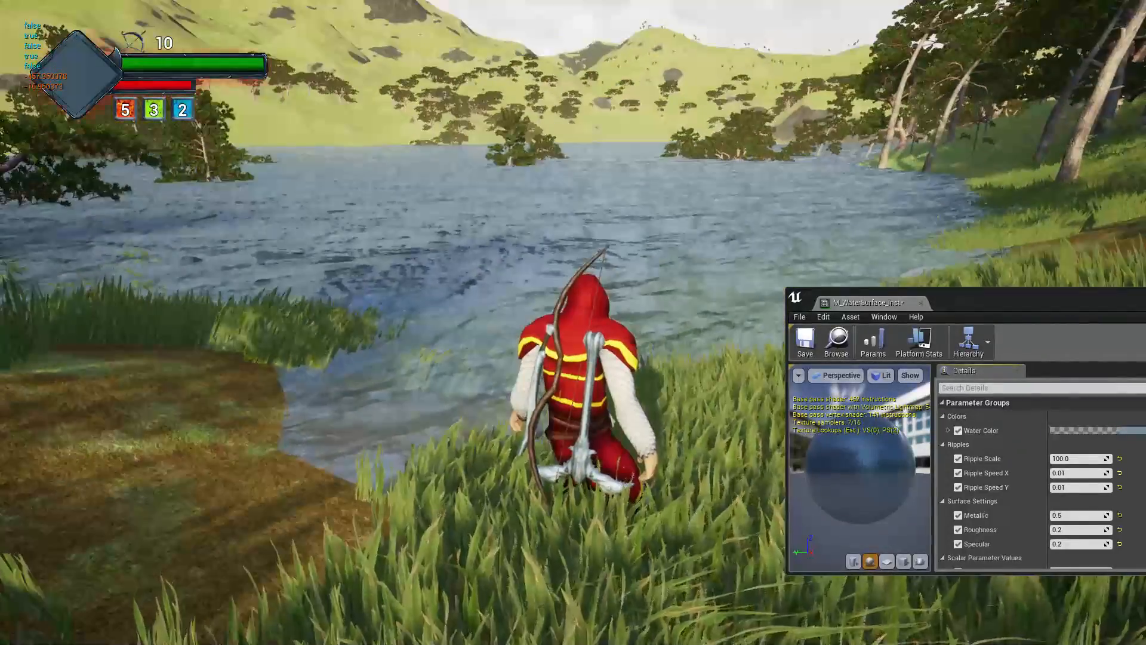
key(d)
key(d)
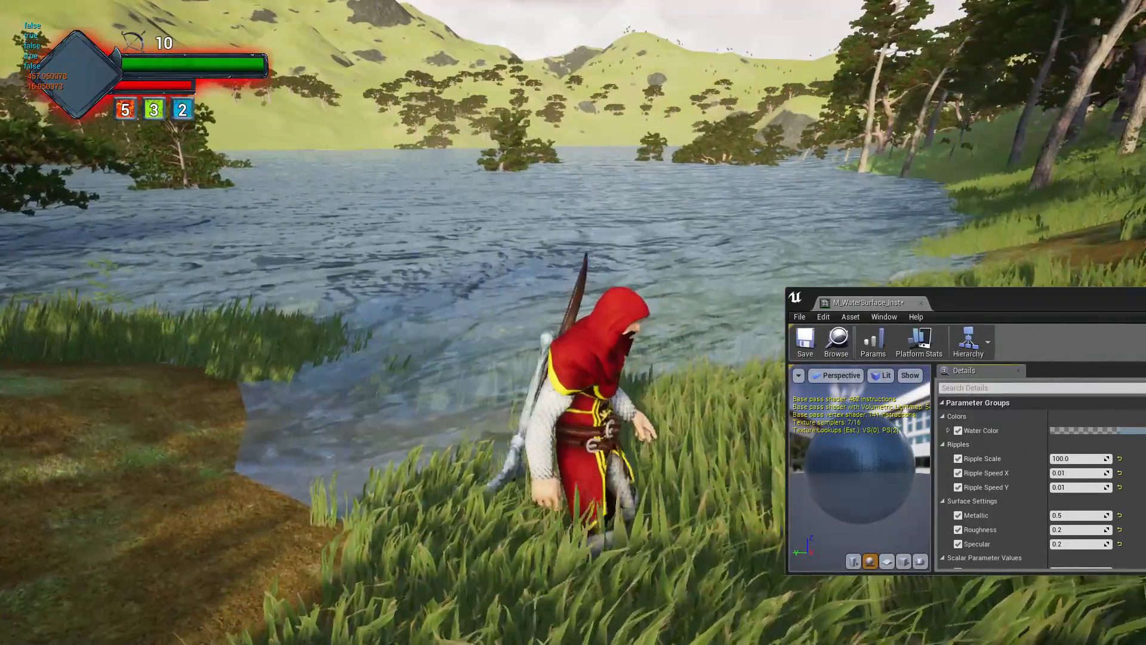
key(w)
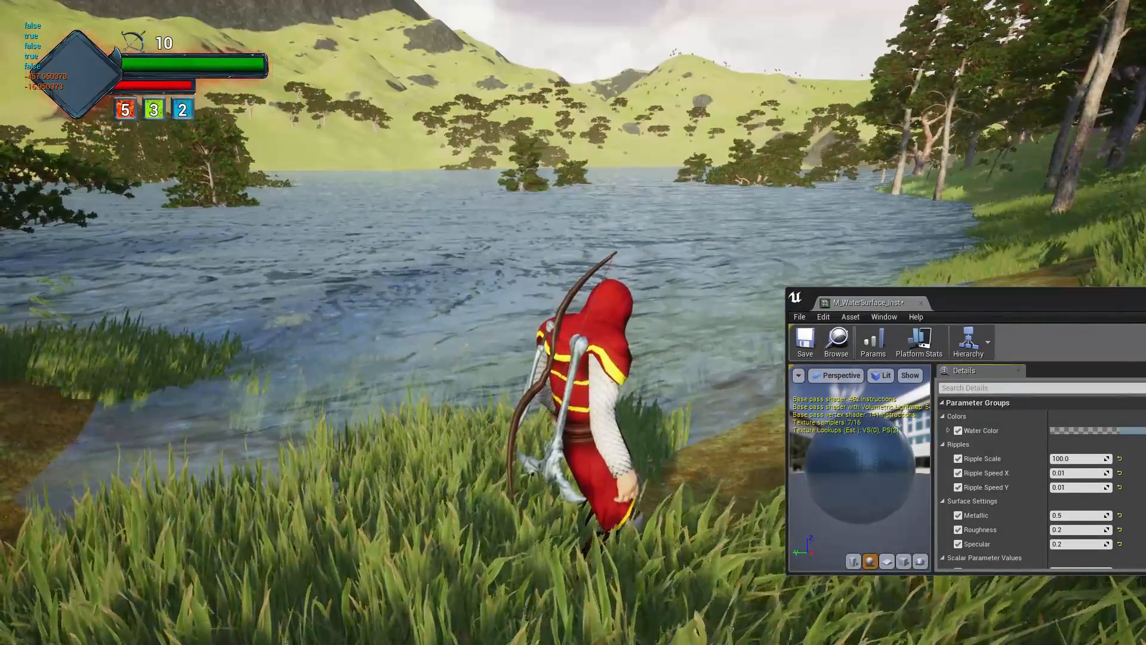
key(Escape)
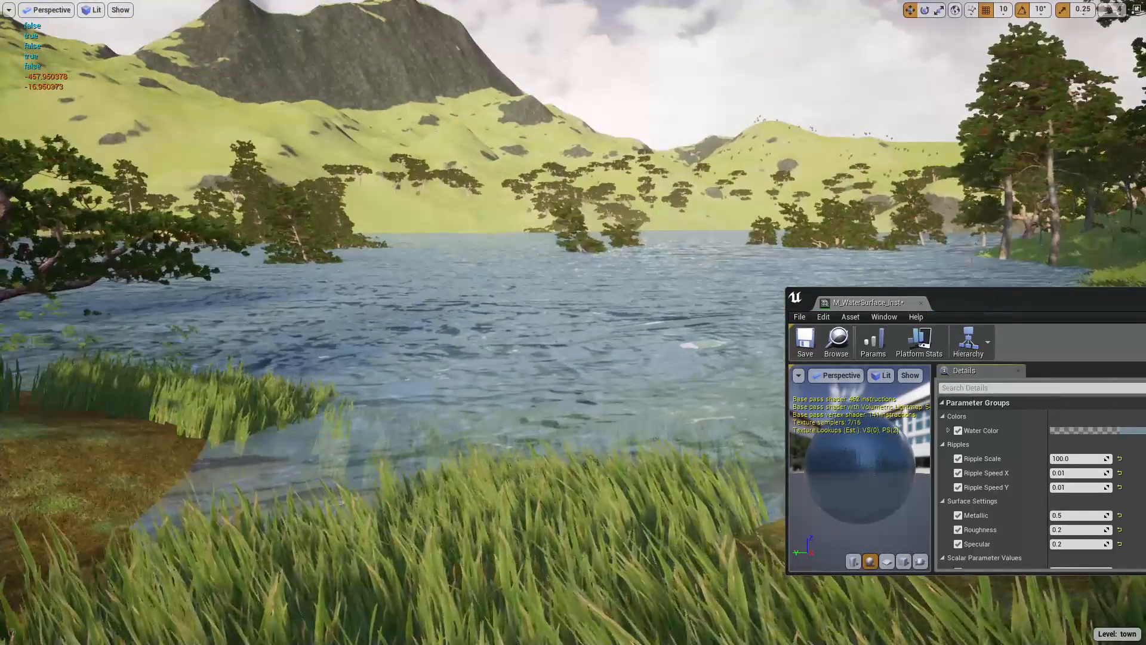
Move the M_WaterSurface_Inst window off the lake view and bring the Map1 viewport back from full screen
drag(865, 298, 575, 483)
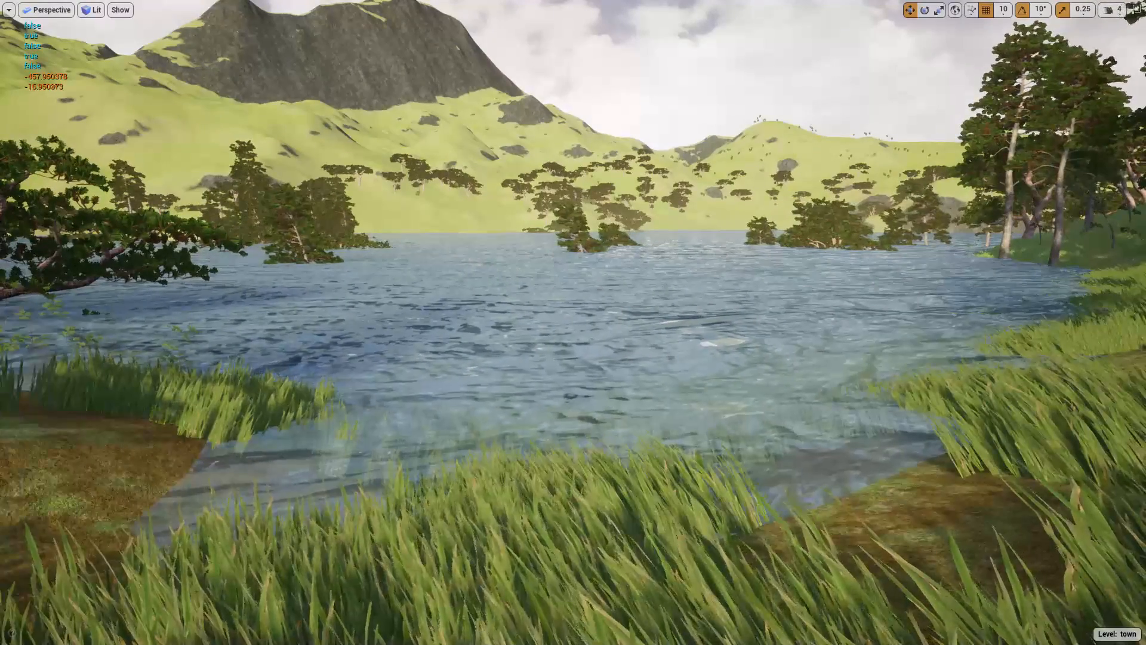
right_drag(159, 479, 179, 485)
key(F11)
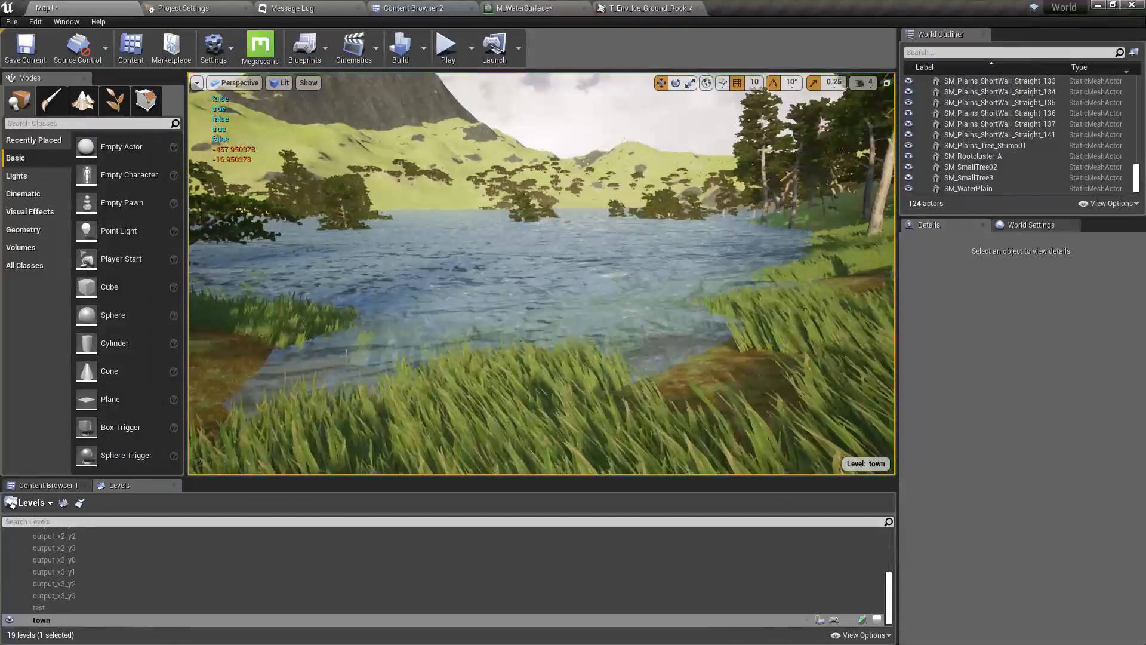
right_drag(402, 297, 382, 287)
right_drag(600, 99, 596, 95)
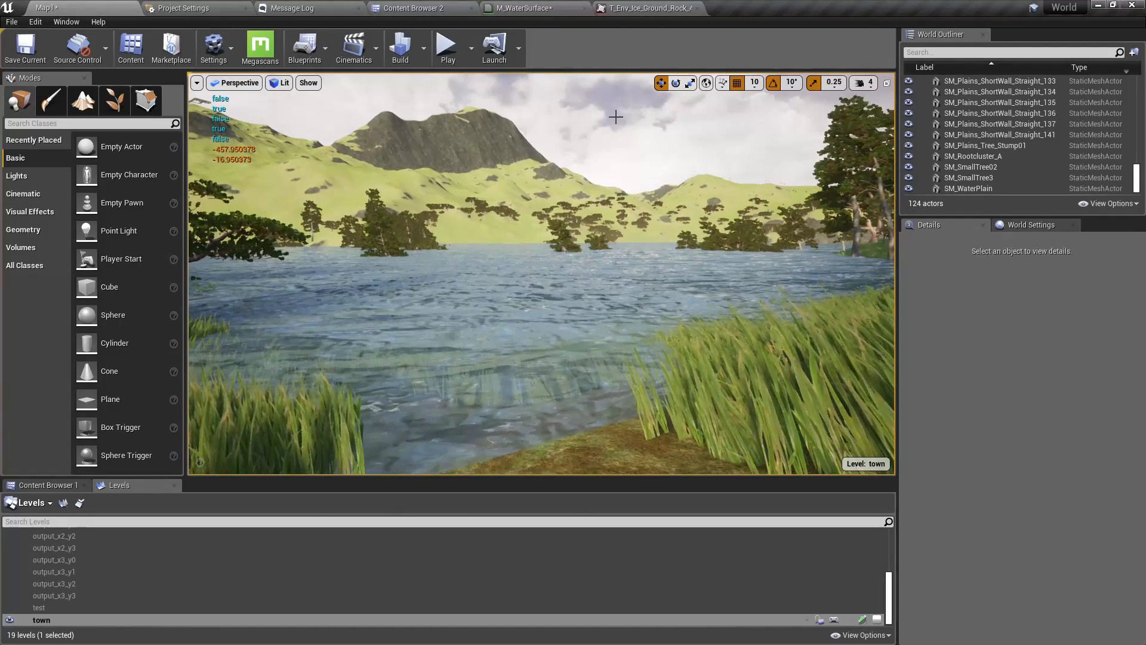
Return to the M_WaterSurface graph and examine the ripple nodes, their connections and the preview sphere
click(526, 8)
right_drag(844, 346, 622, 477)
drag(71, 152, 122, 187)
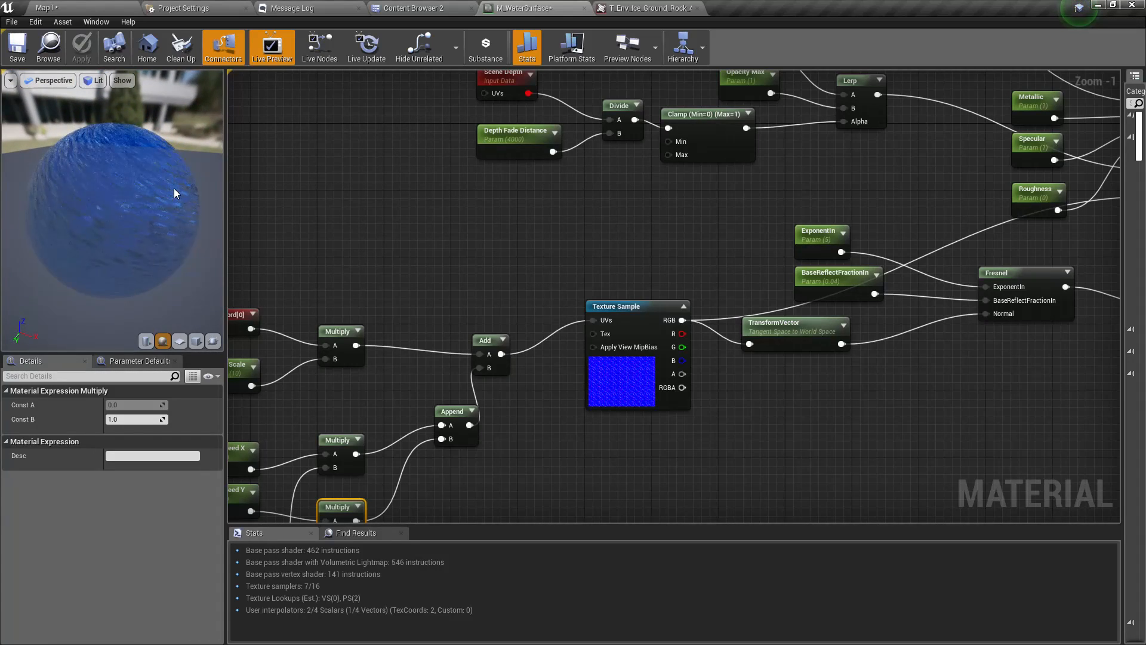
right_drag(924, 479, 723, 479)
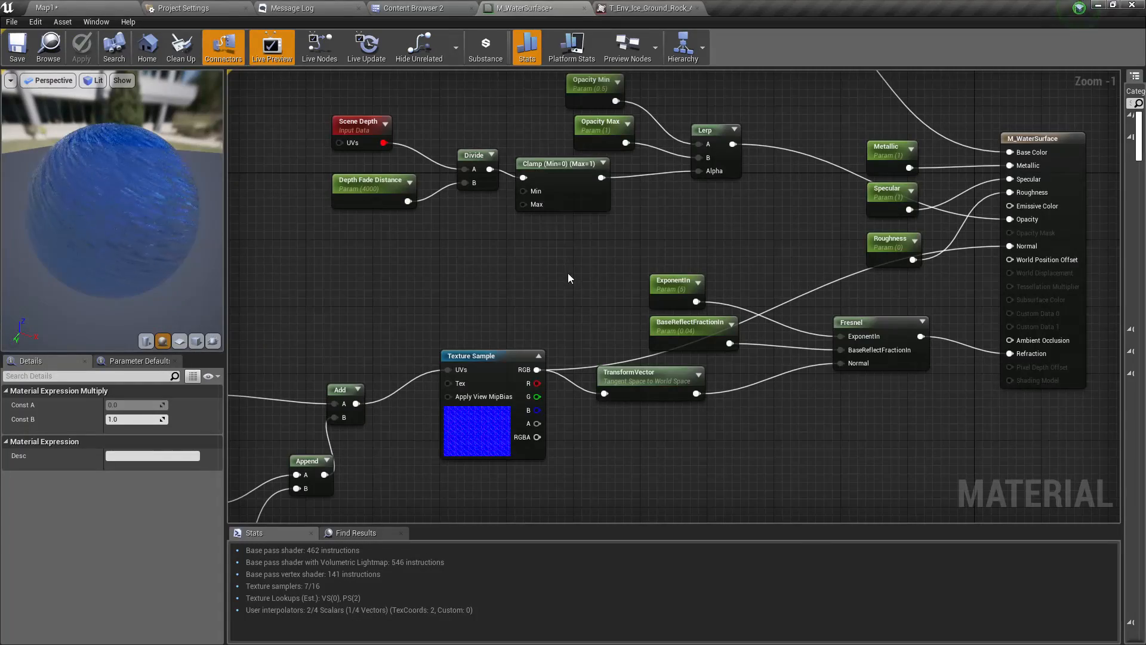
scroll(568, 273, down, 2)
click(573, 254)
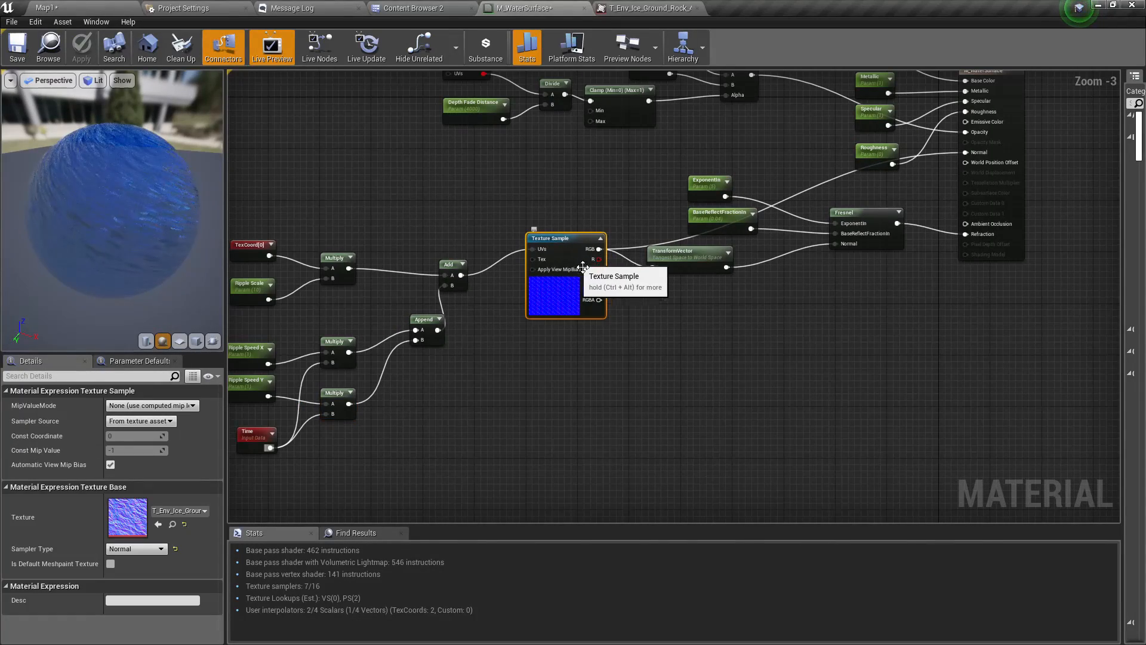
key(ctrl+w)
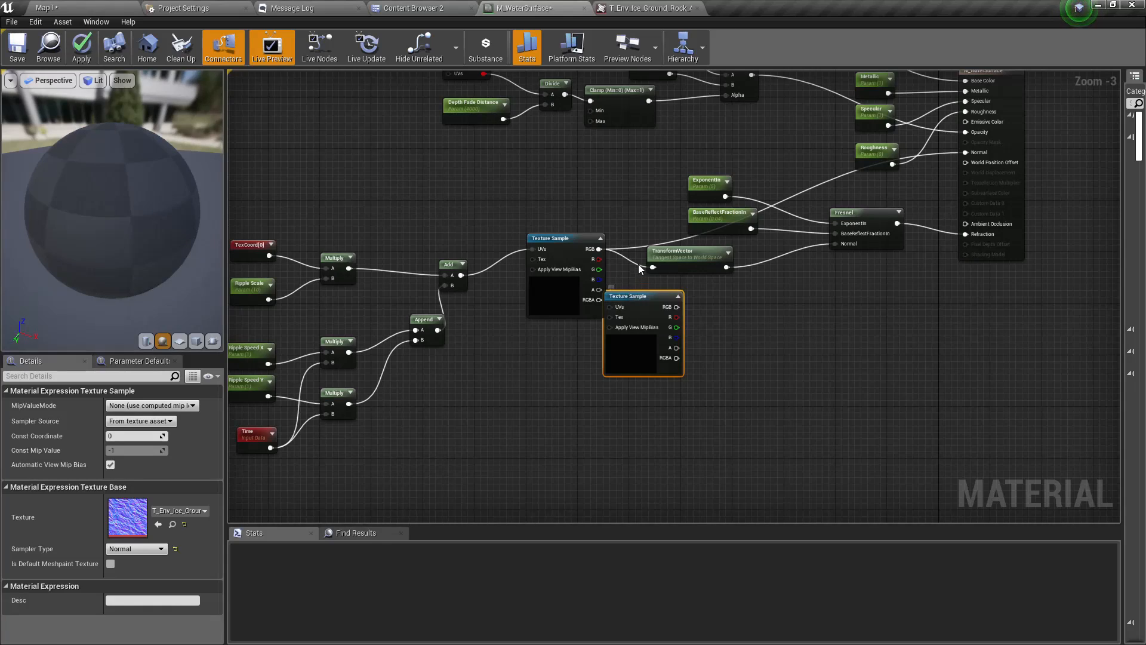
key(Delete)
Group all ripple nodes, from TexCoord and Time through the Texture Sample, in a comment titled "Big RIpples"
right_drag(519, 390, 590, 369)
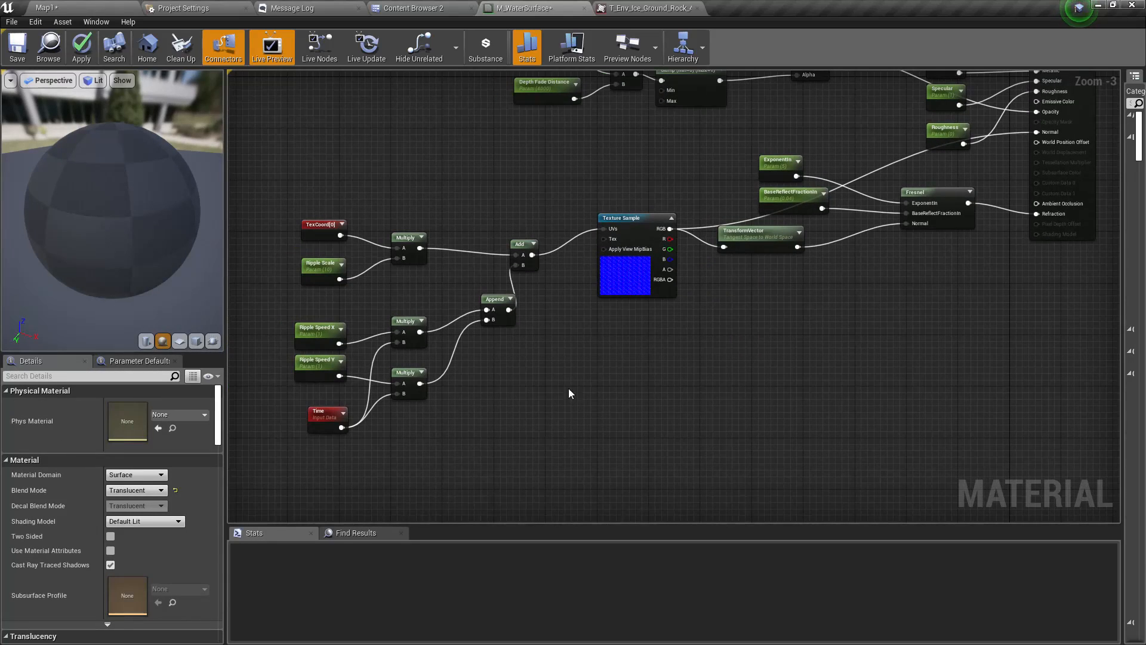
drag(305, 408, 636, 471)
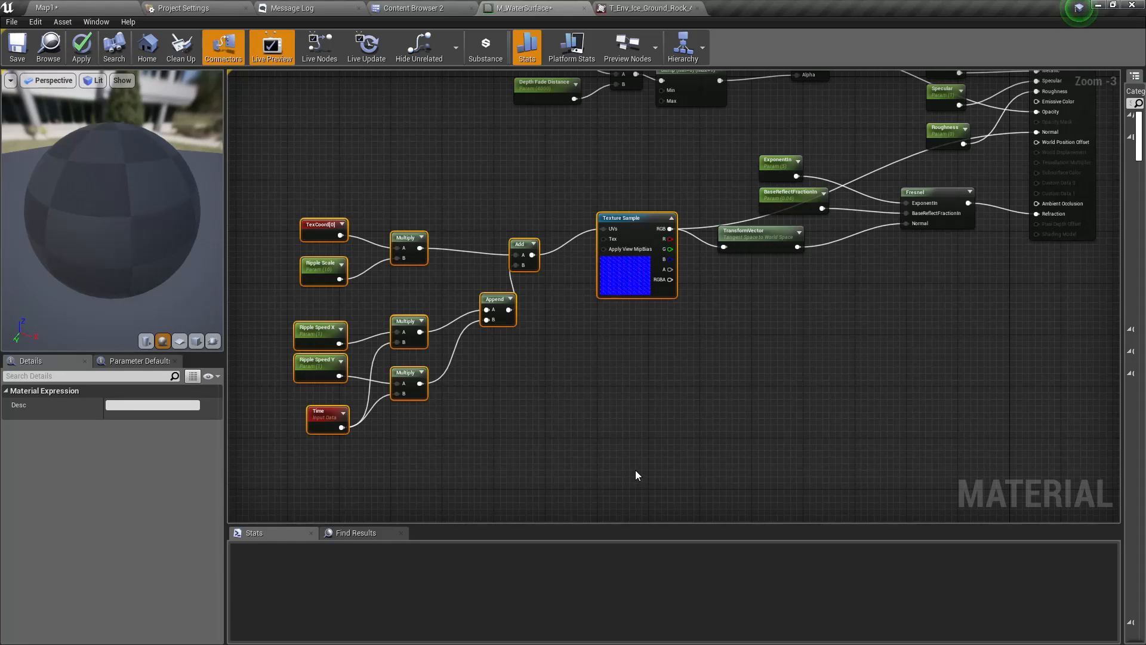
key(c)
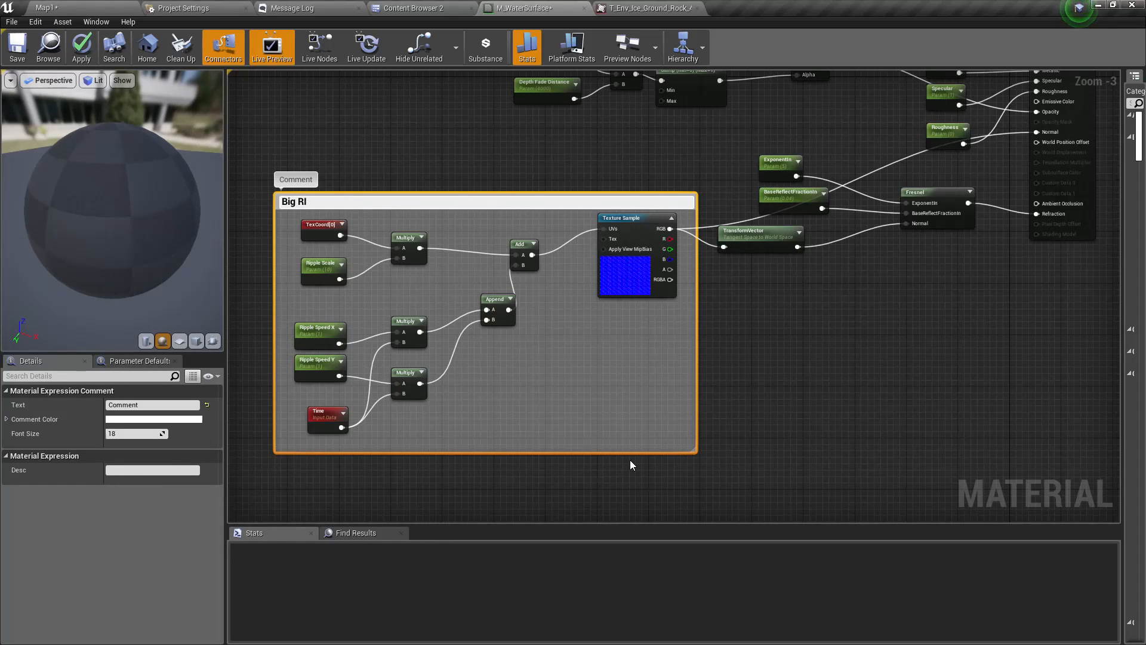
key(Return)
right_drag(763, 392, 829, 369)
scroll(861, 421, up, 1)
right_drag(861, 421, 747, 493)
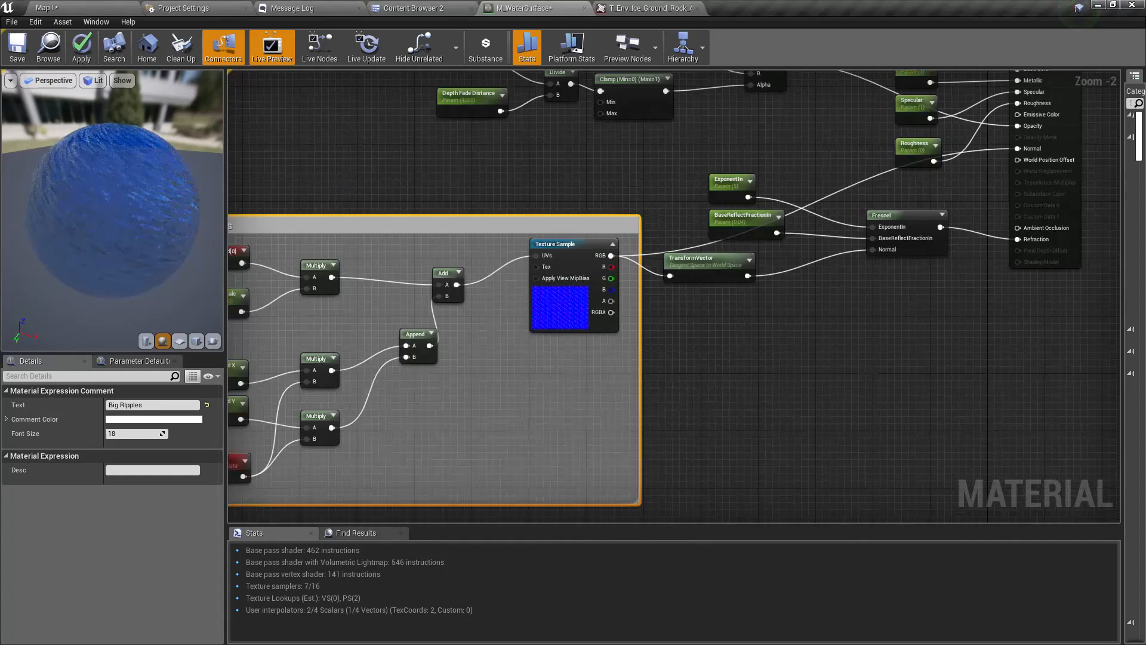
right_drag(799, 415, 904, 315)
scroll(896, 320, down, 2)
click(846, 336)
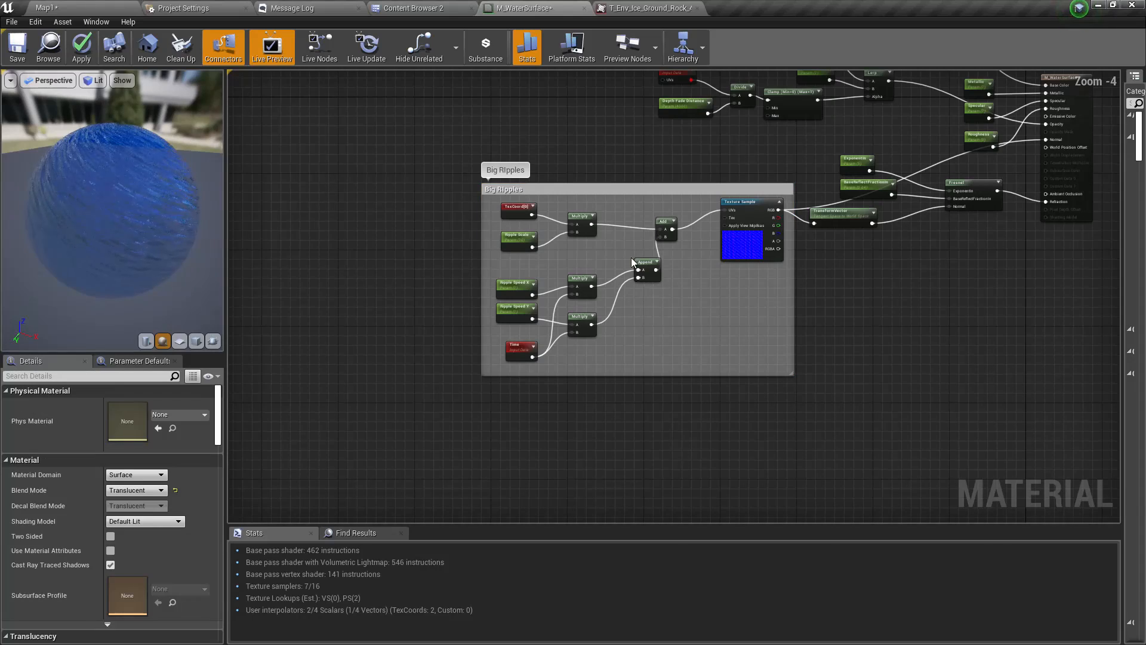
click(613, 188)
key(ctrl+d)
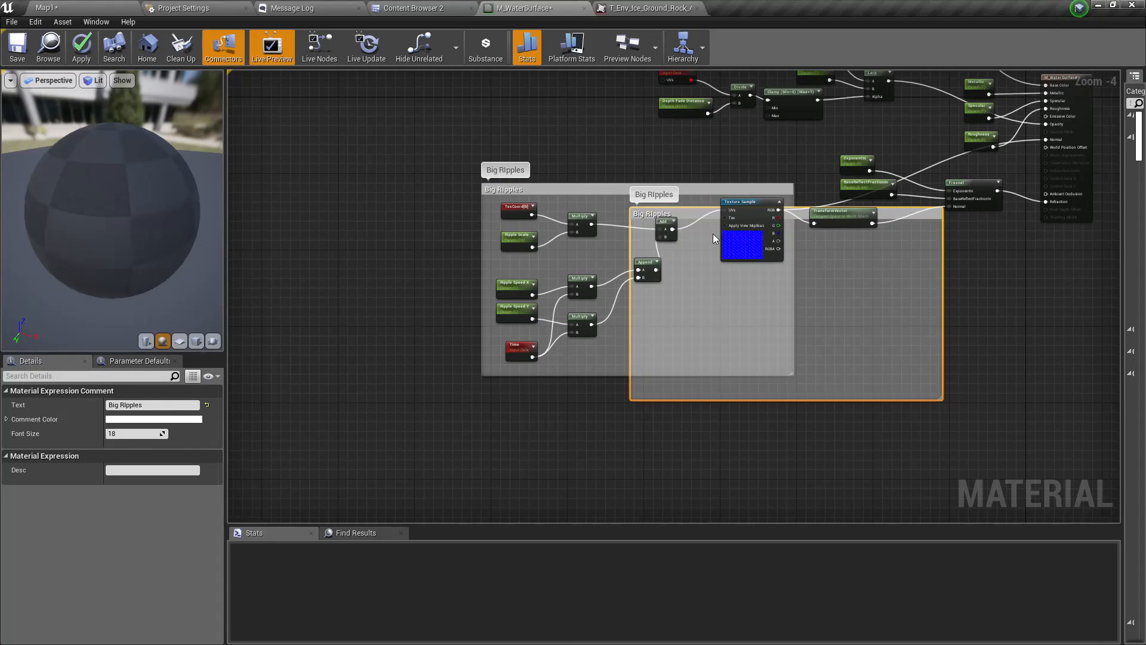
key(Delete)
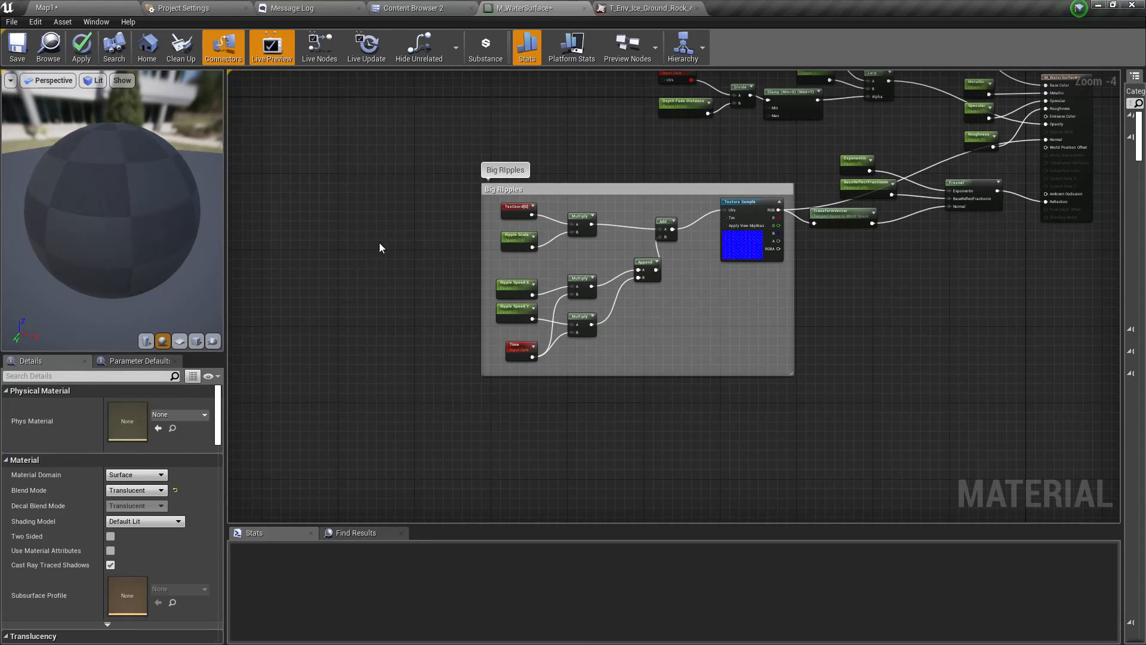
Duplicate the Big RIpples comment with all its nodes, place the copy below the original and title it "Small RIpples"
drag(417, 123, 780, 391)
key(ctrl+d)
drag(917, 358, 649, 439)
right_drag(497, 402, 479, 283)
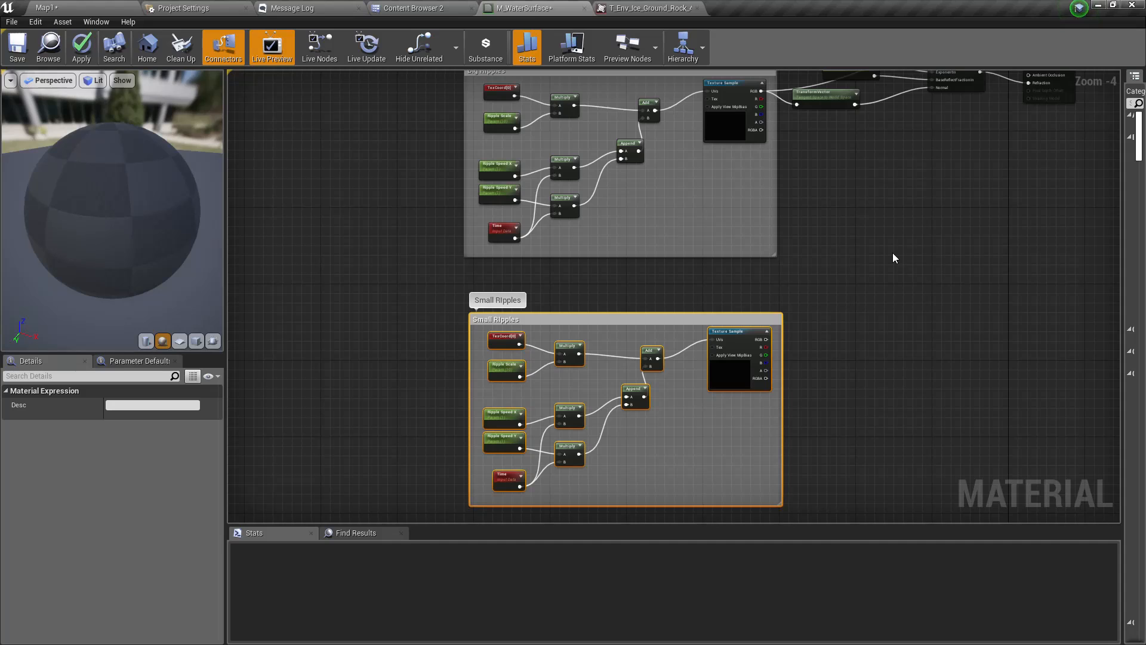
right_drag(944, 259, 930, 264)
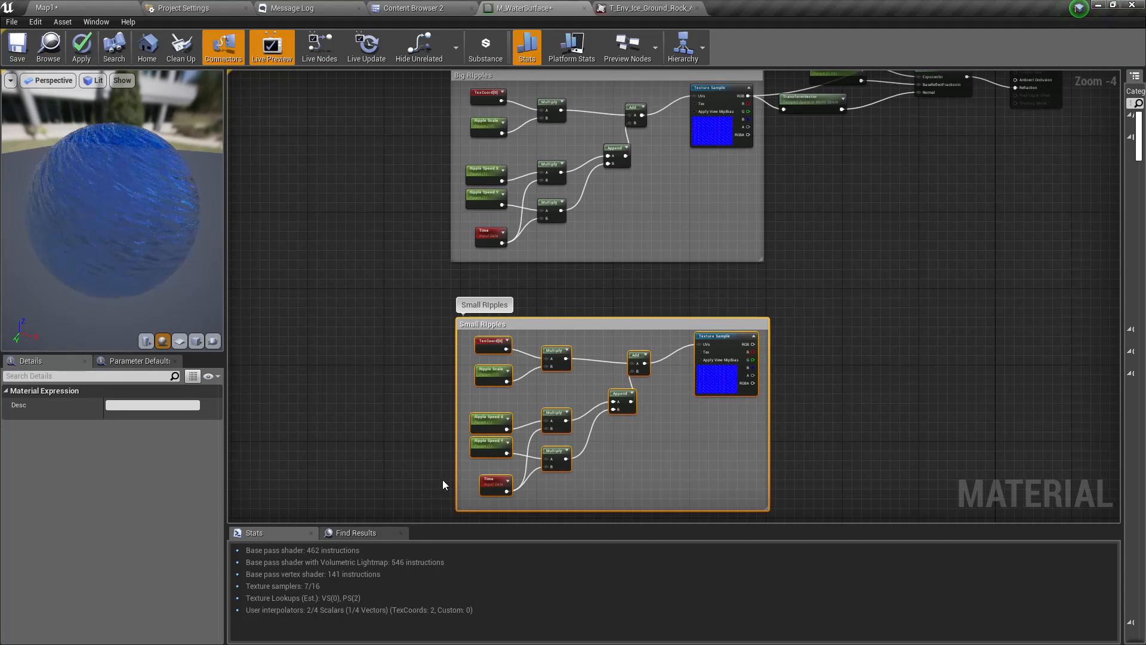
Select the Ripple Scale parameter in the Small RIpples group and apply the material
scroll(456, 462, up, 4)
click(534, 292)
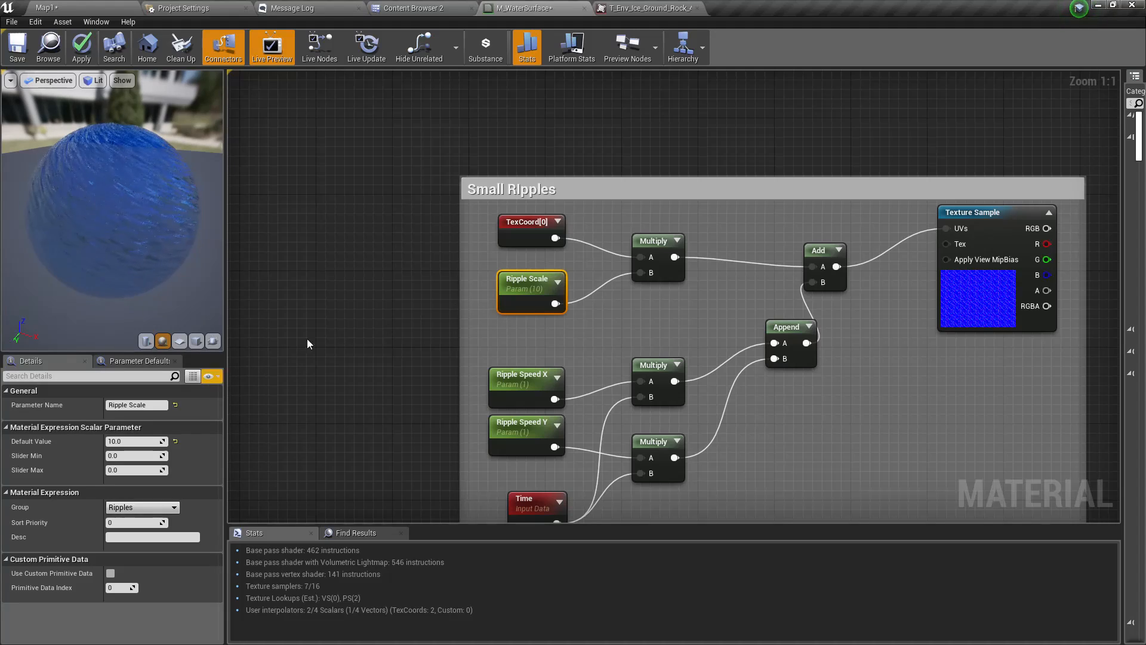
click(90, 50)
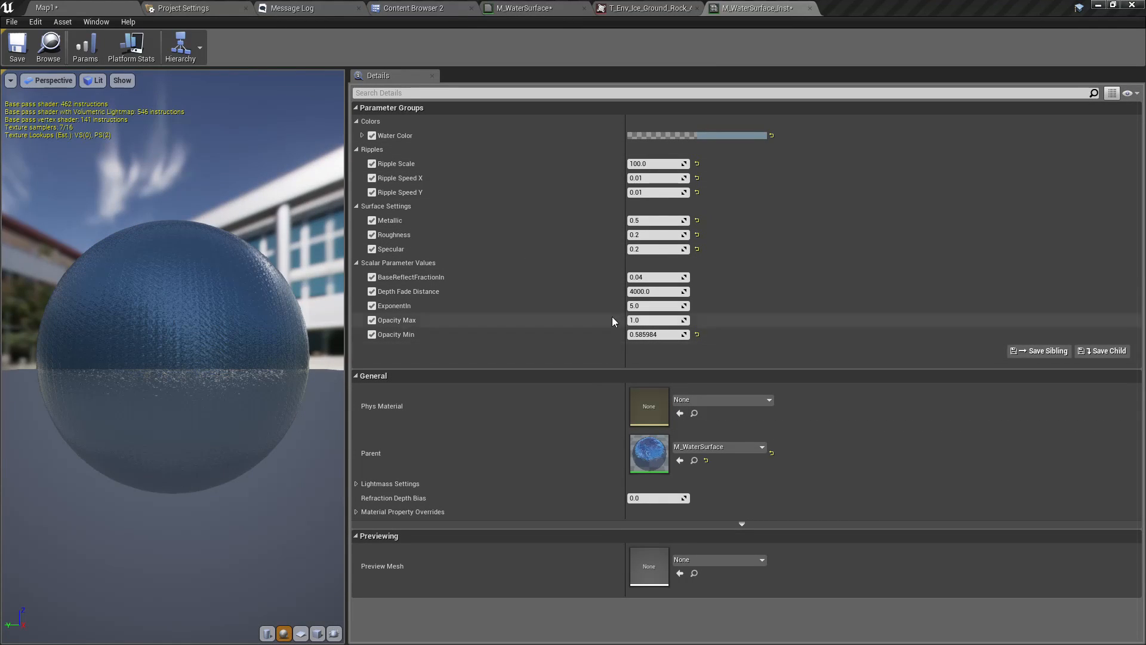
Inspect the ripples up close on the M_WaterSurface_Inst preview sphere and return to the M_WaterSurface graph
mouse_move(124, 307)
mouse_down()
mouse_move(96, 306)
mouse_move(124, 305)
mouse_up()
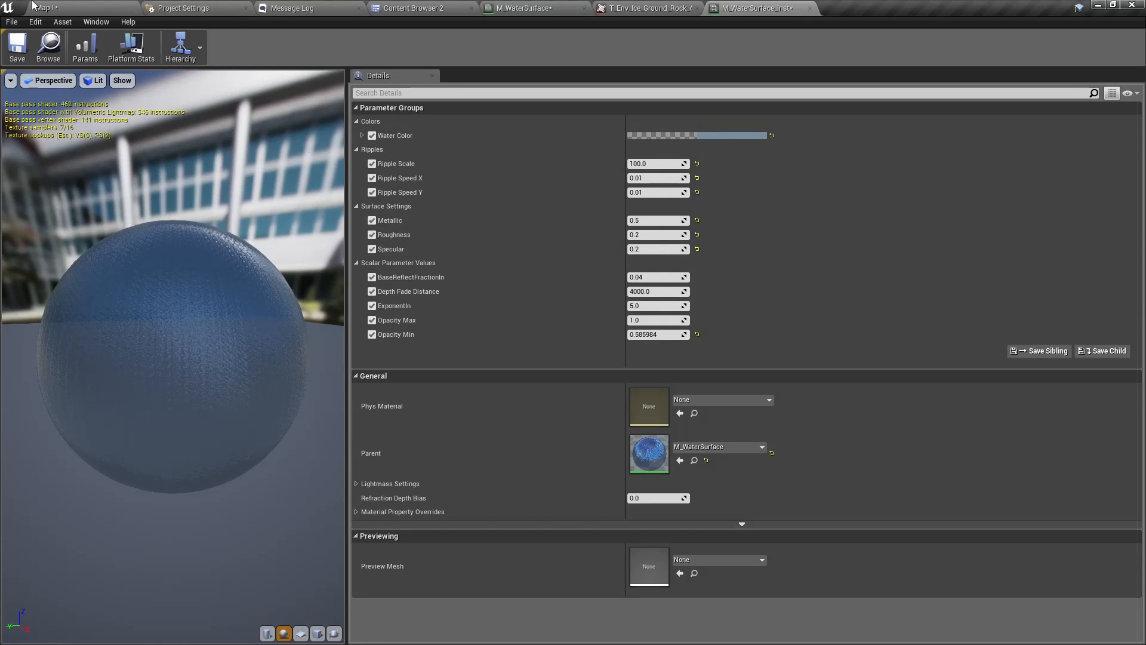
scroll(285, 428, up, 3)
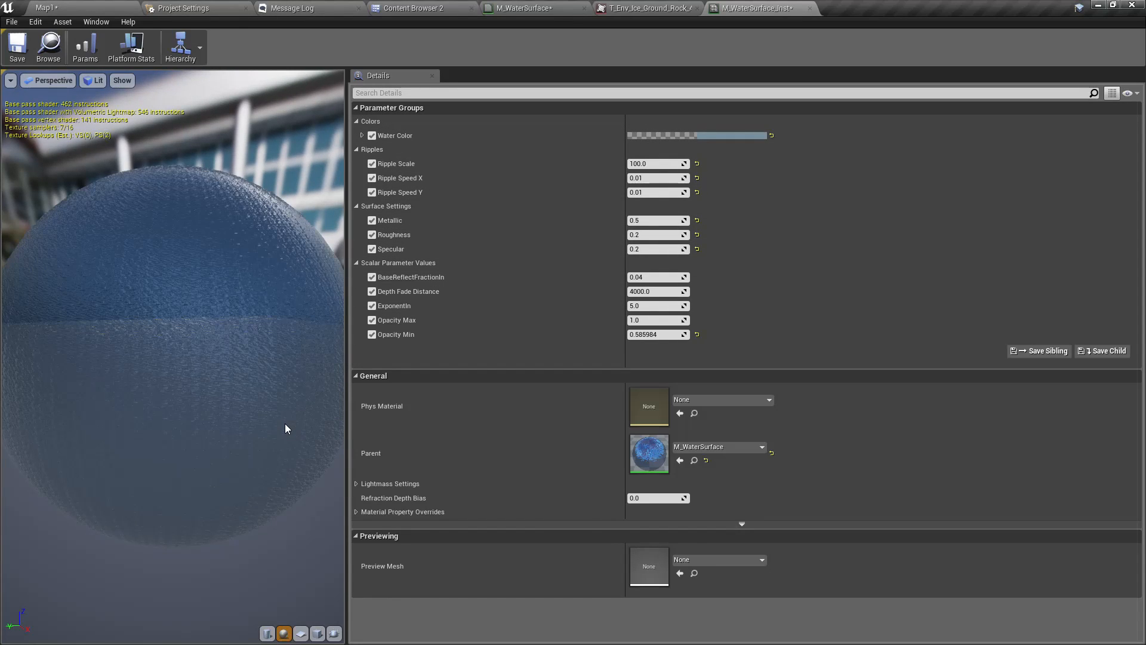
drag(255, 384, 267, 399)
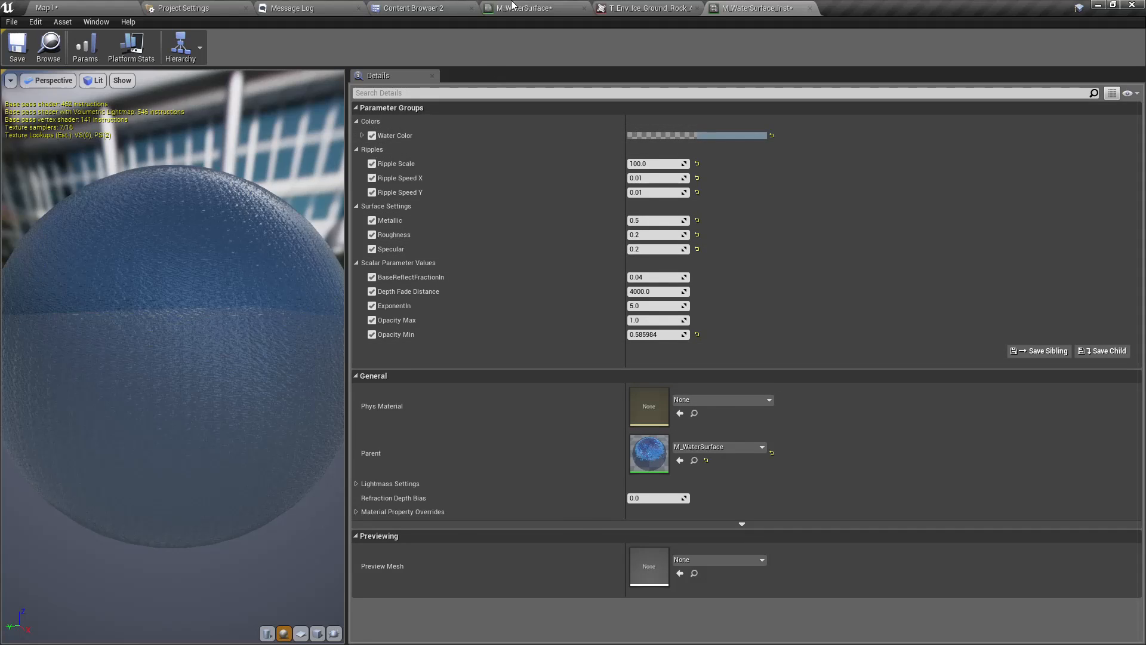
click(518, 7)
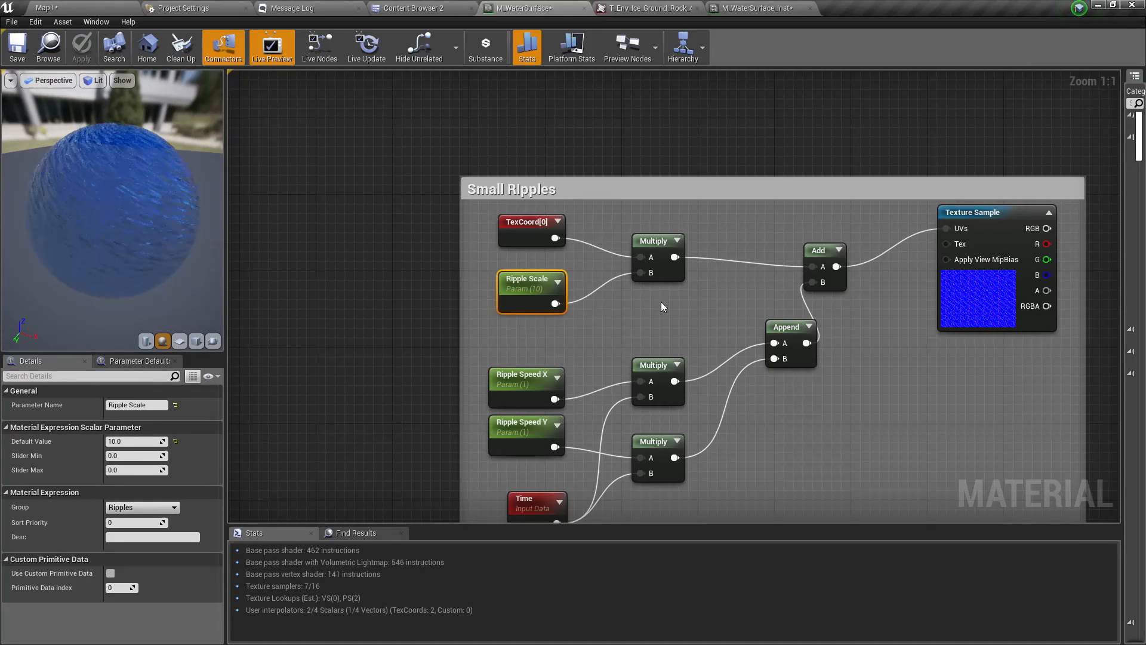
Delete the duplicated Ripple Scale parameter from the Small RIpples group
right_click(543, 285)
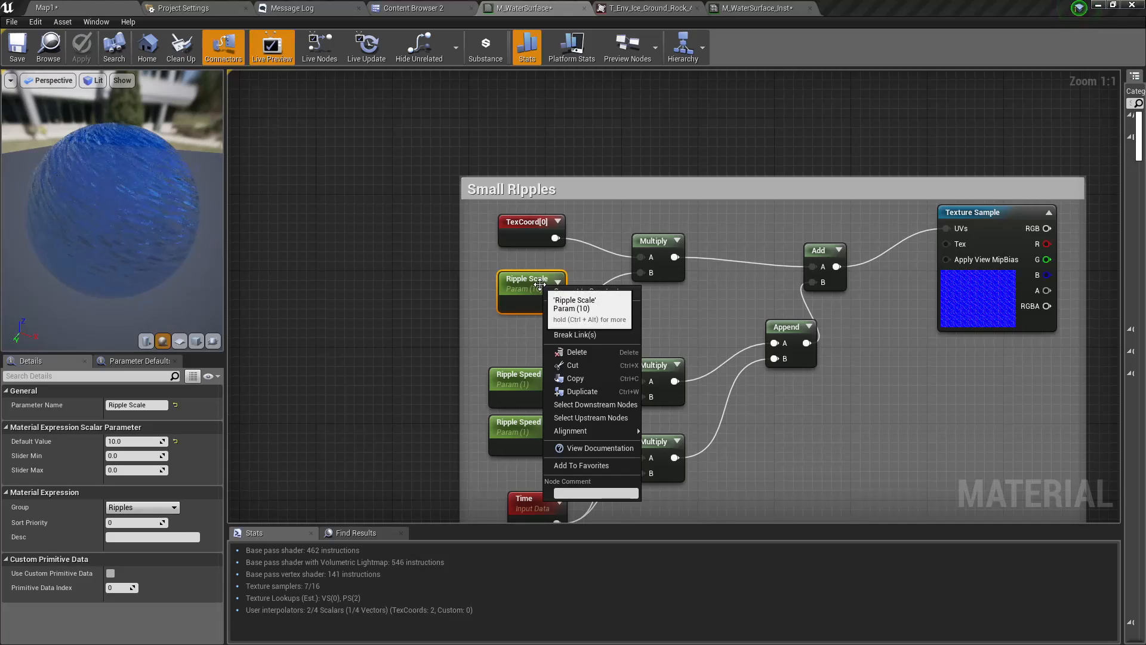
click(535, 281)
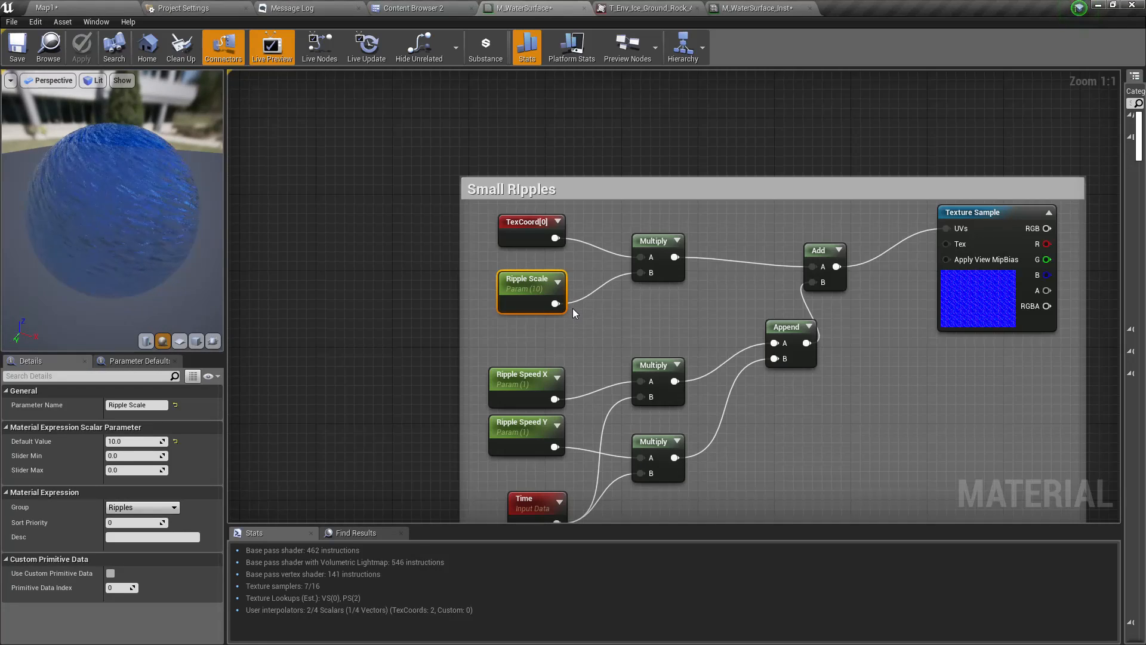
key(Delete)
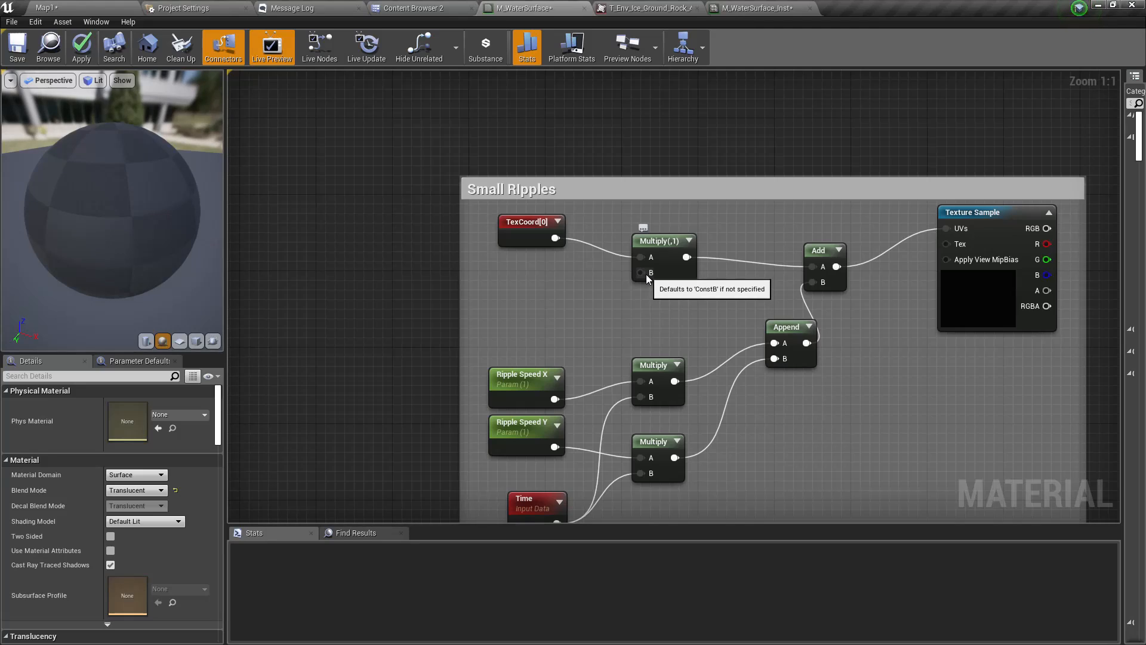
Promote the B input of the upper Multiply to a parameter named "Small Ripple Scale" and place it below TexCoord
right_click(647, 274)
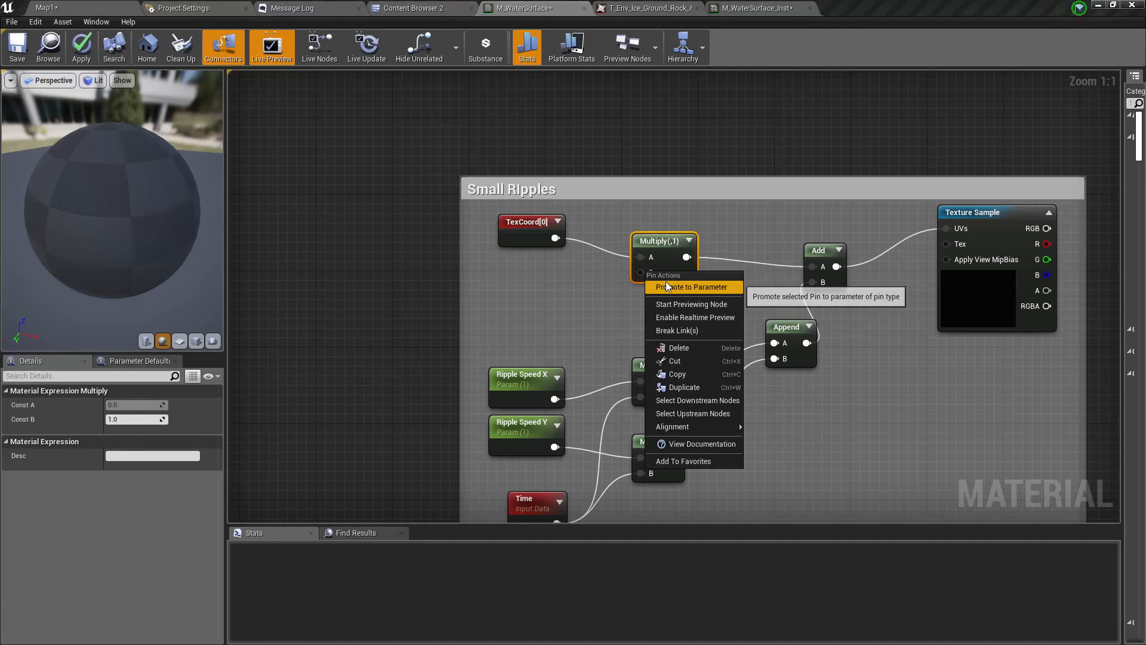
click(665, 281)
text(Rui)
key(BackSpace)
key(BackSpace)
key(BackSpace)
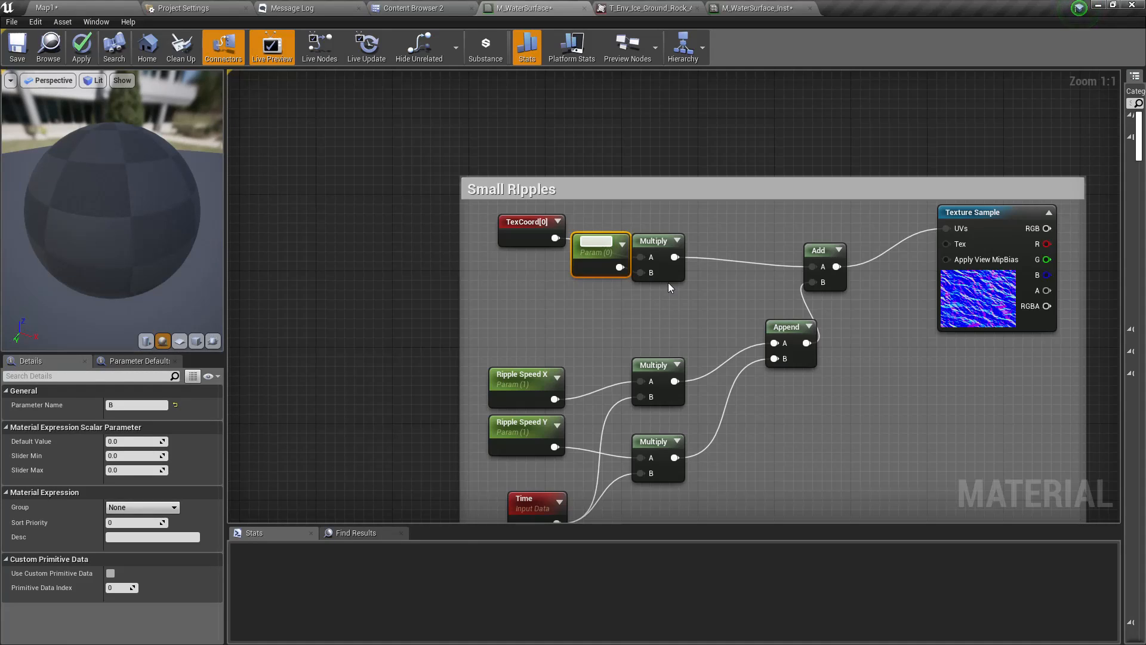
text(Small Ripple S)
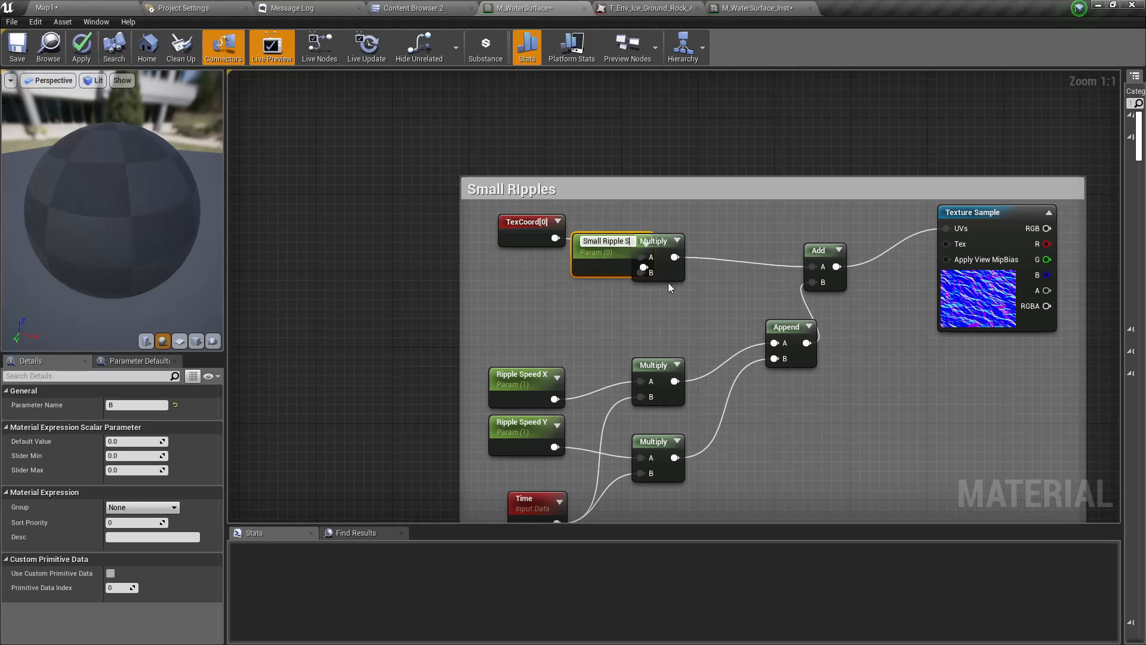
text(cale)
key(Return)
drag(616, 259, 552, 288)
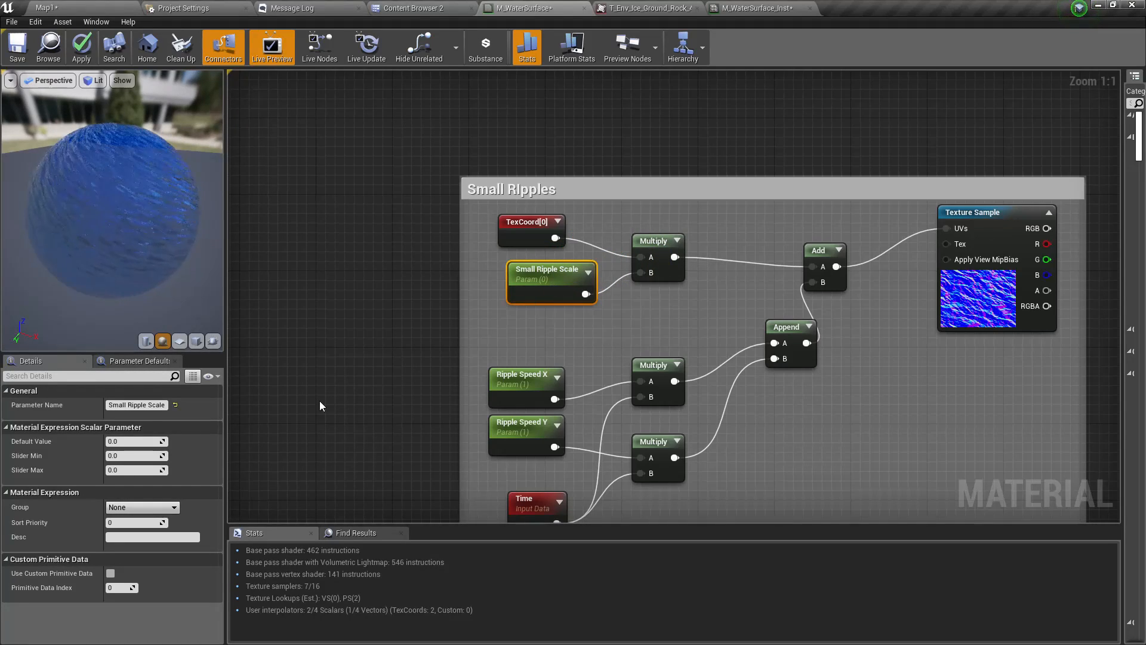
Set the default value of Small Ripple Scale to 100
click(133, 442)
text(100)
key(Return)
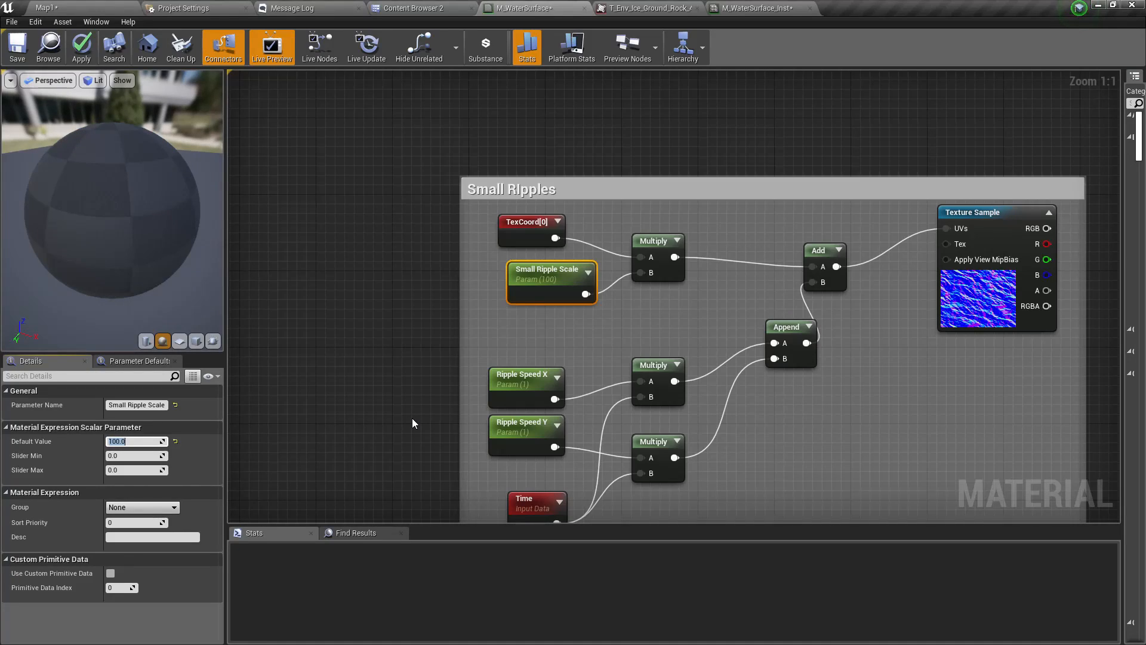
Delete the Ripple Speed X and Ripple Speed Y parameters from the Small RIpples group
right_drag(518, 409, 477, 310)
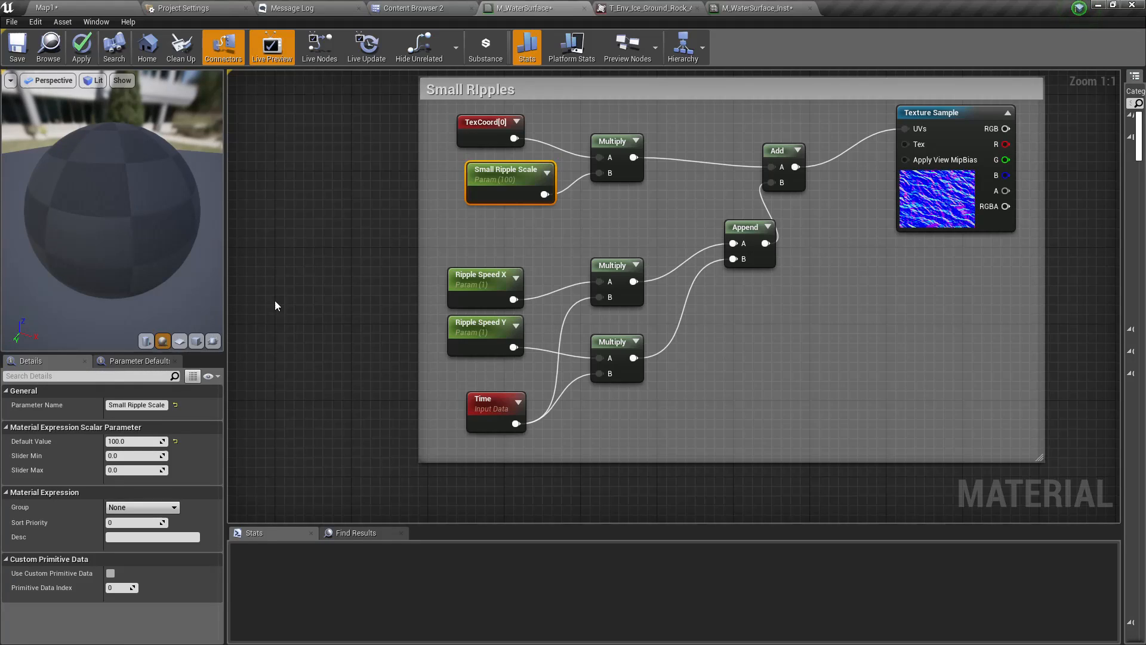
click(481, 287)
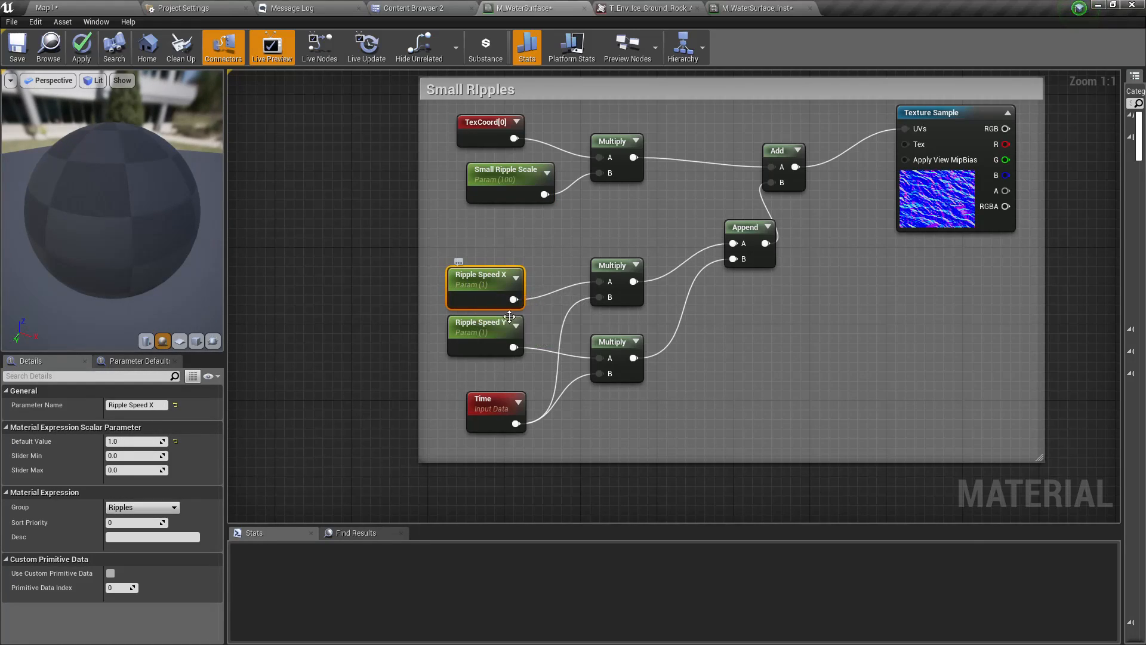
key(Delete)
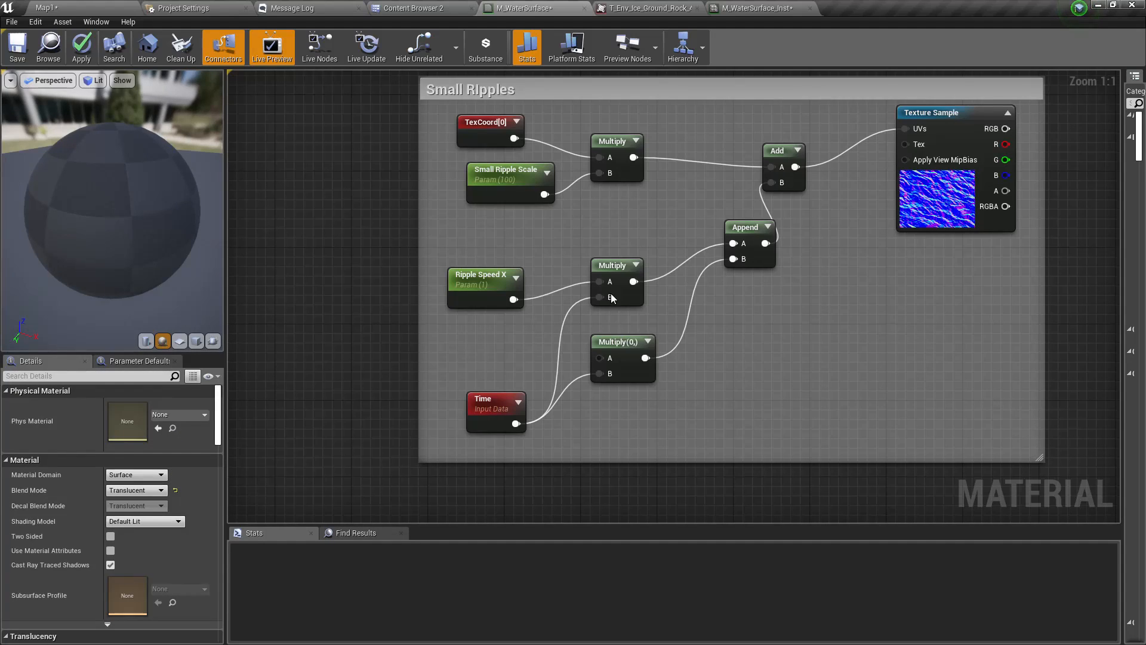
click(501, 280)
key(Delete)
Promote the A input of the middle Multiply in Small RIpples to a parameter and place it above Time
right_click(602, 282)
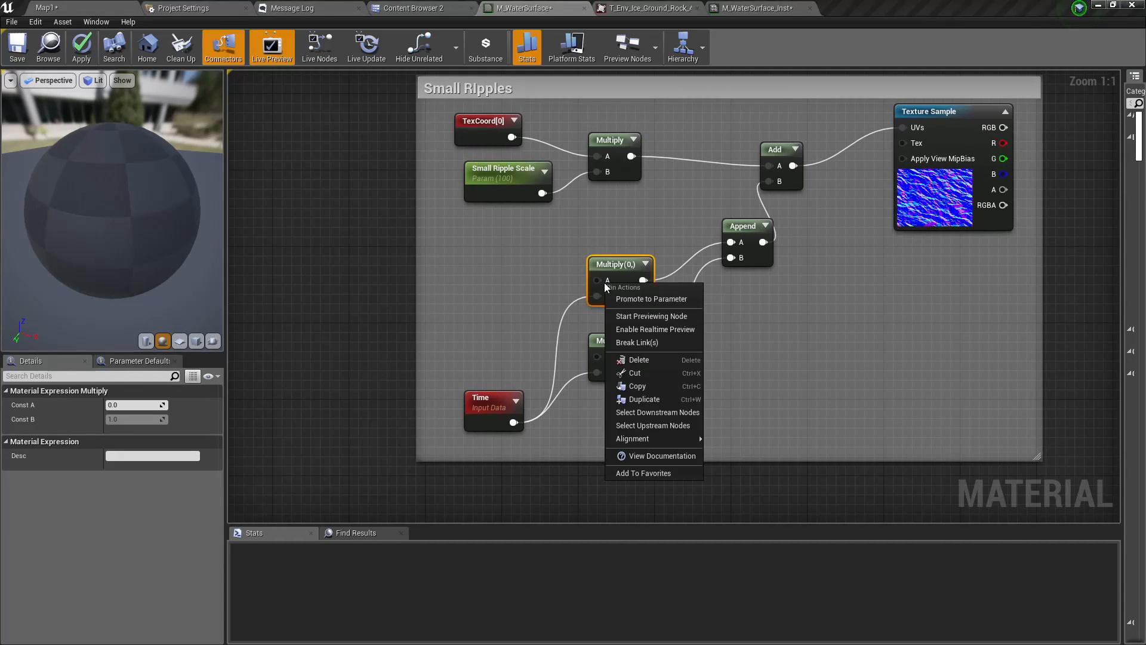
click(633, 297)
key(Return)
drag(542, 281, 467, 281)
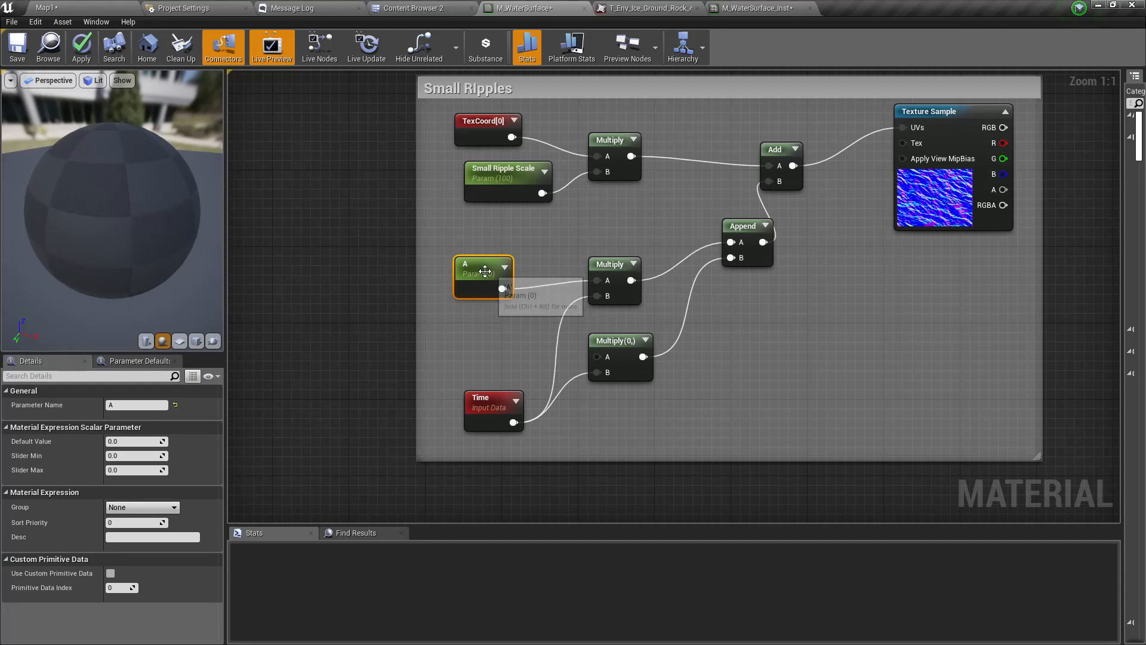
Delete Ripple Speed Y from the big ripples group and connect Ripple Speed X to the lower Multiply's A input as well
right_drag(485, 271, 409, 463)
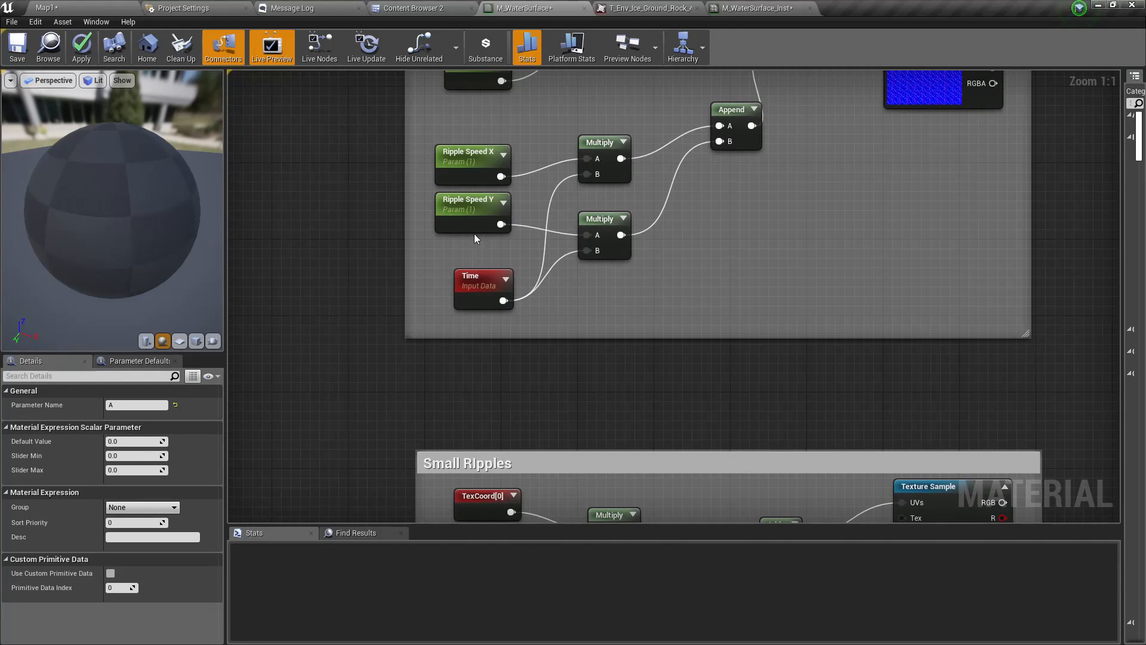
click(468, 206)
key(Delete)
drag(502, 177, 588, 235)
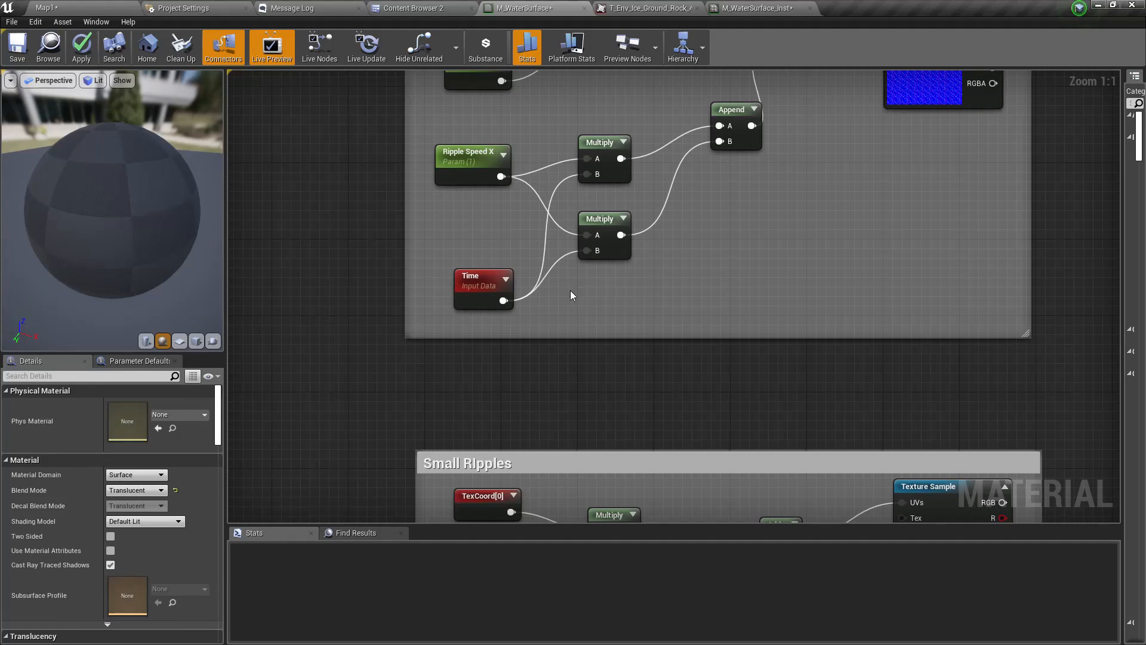
Rename parameter A in the Small RIpples group as "Small Ripple Speed" and set its default value to 10
right_drag(549, 383, 517, 358)
right_drag(511, 420, 499, 323)
click(432, 329)
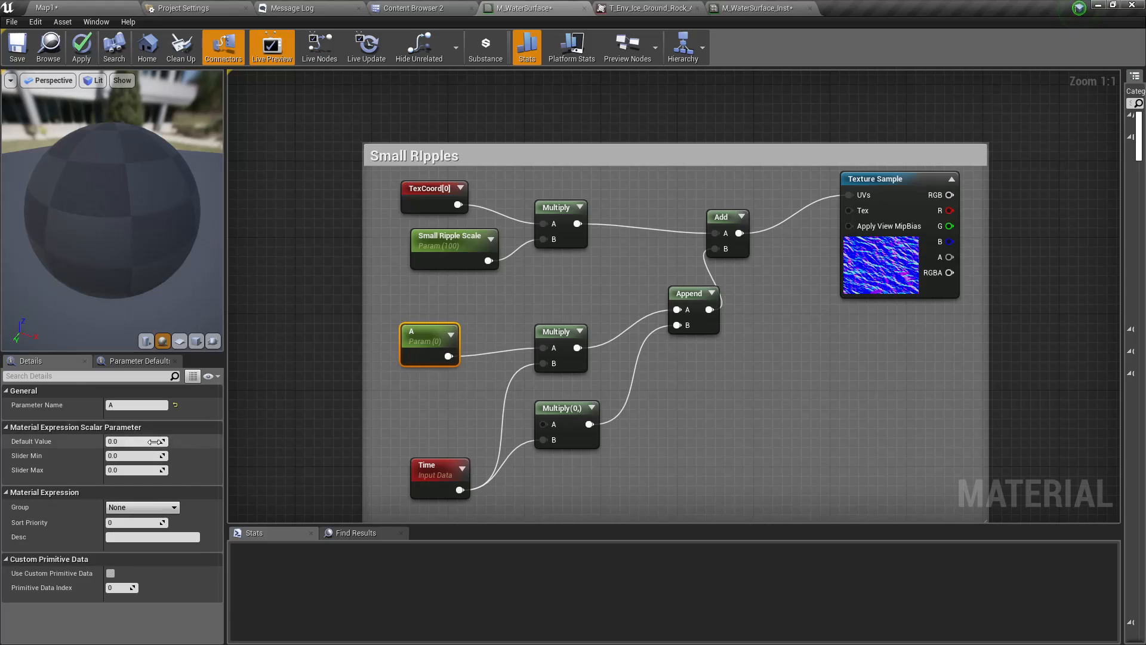
double_click(135, 405)
text(Small Ri)
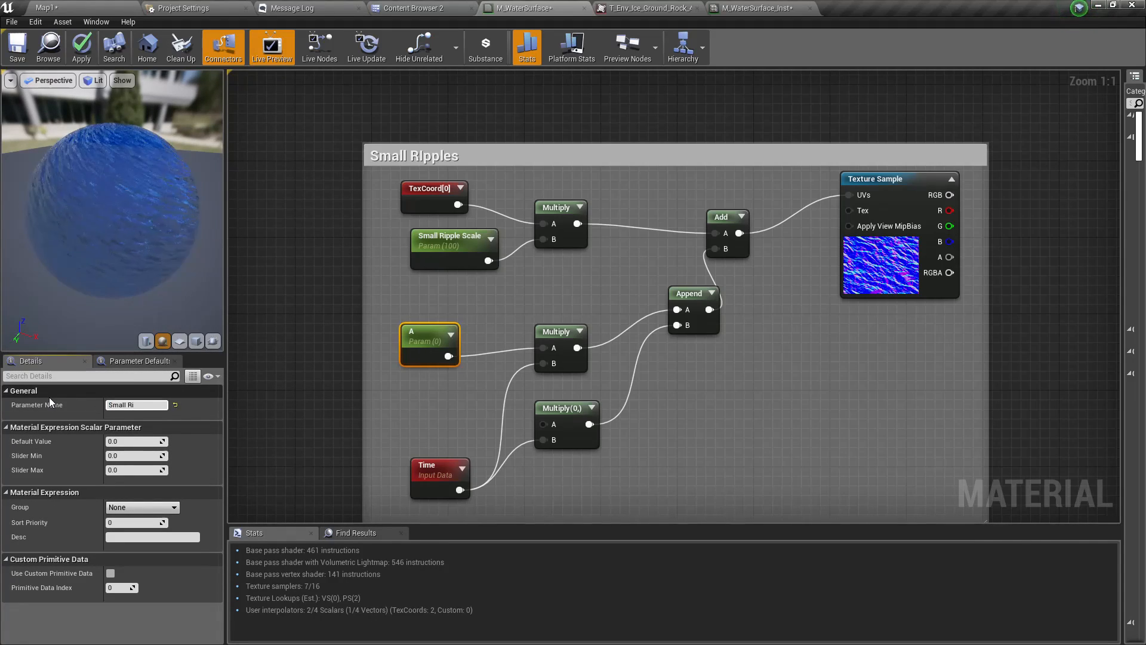
text(pple)
text(Speed)
key(Return)
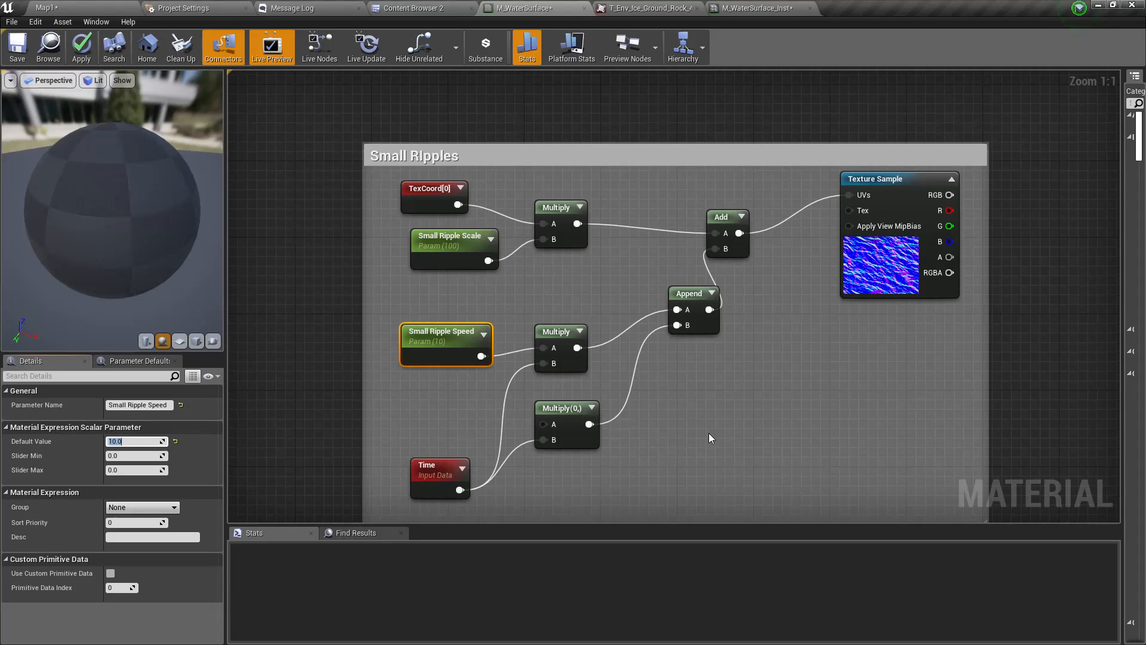
Move the material output with its surface parameters and the Fresnel nodes farther from the big ripples group to make room
right_drag(714, 414, 653, 471)
scroll(687, 431, down, 3)
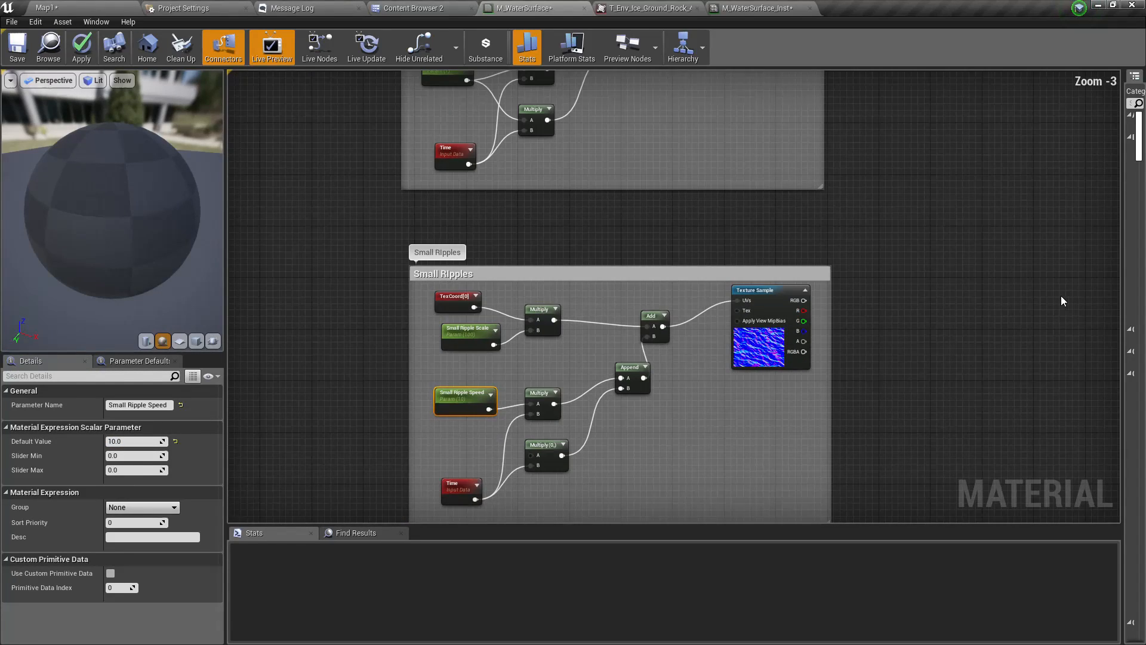
right_drag(1062, 296, 903, 432)
scroll(903, 432, down, 1)
right_drag(857, 400, 677, 439)
right_drag(769, 405, 756, 460)
right_drag(925, 443, 894, 472)
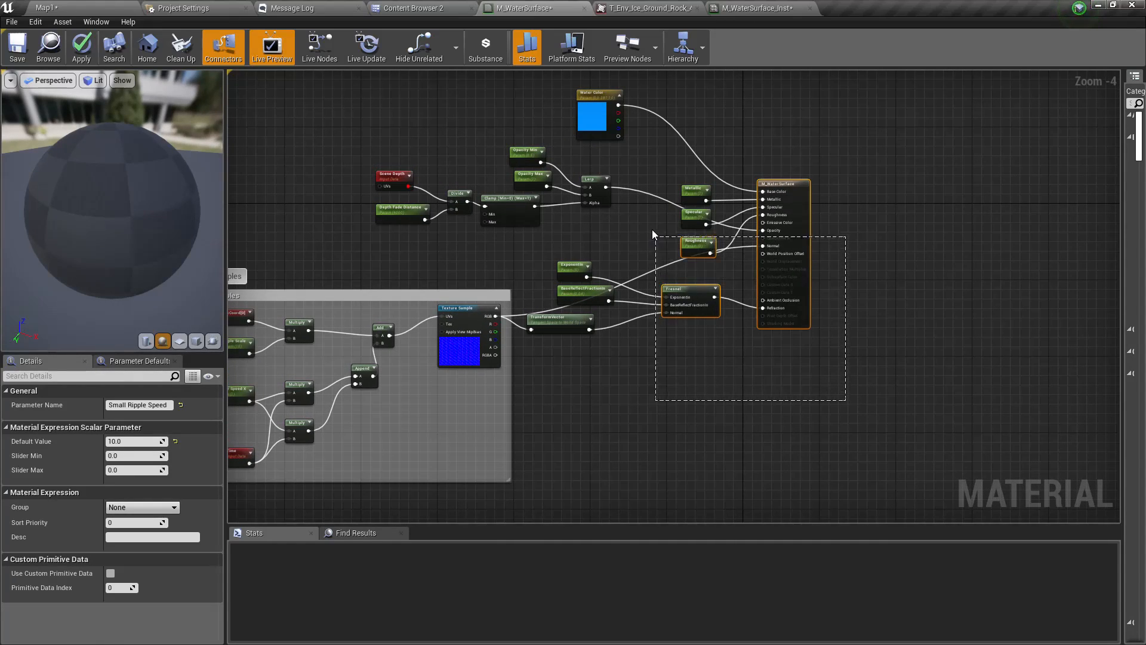
drag(657, 171, 658, 172)
shift+drag(618, 345, 618, 344)
drag(589, 294, 661, 290)
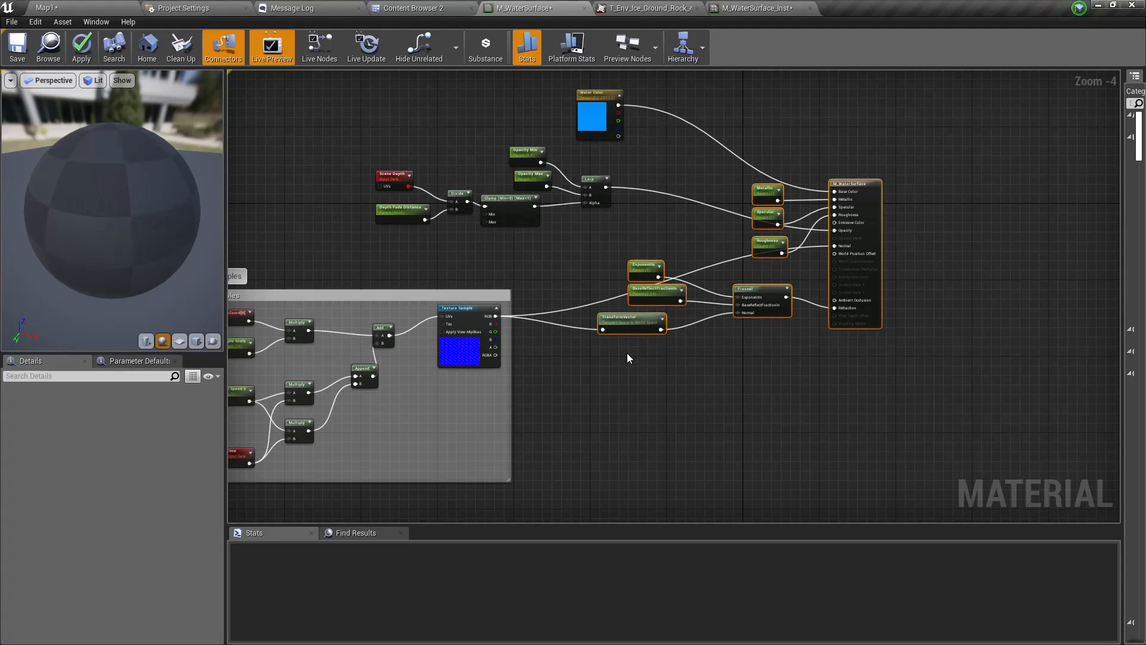
Insert a reroute node on the Normal wire and create an Add node fed by the big ripples Texture Sample's RGB output
scroll(597, 362, up, 3)
right_drag(544, 377, 637, 204)
scroll(634, 205, down, 2)
right_drag(496, 105, 479, 138)
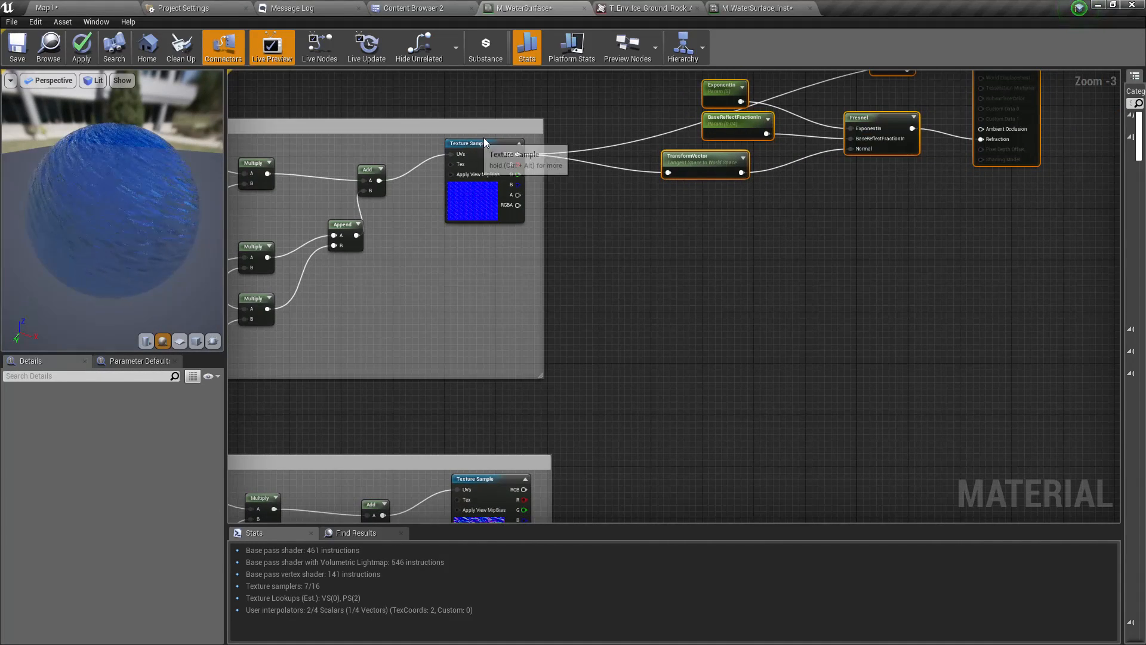
right_drag(611, 185, 626, 226)
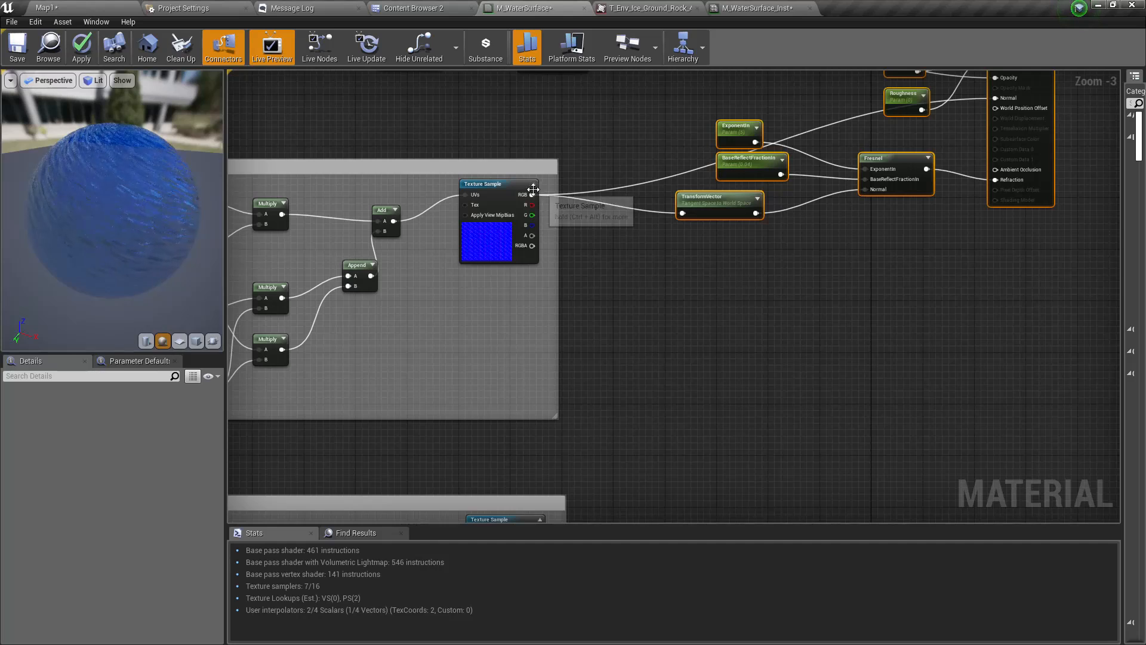
double_click(656, 180)
drag(532, 194, 582, 189)
text(add)
key(Return)
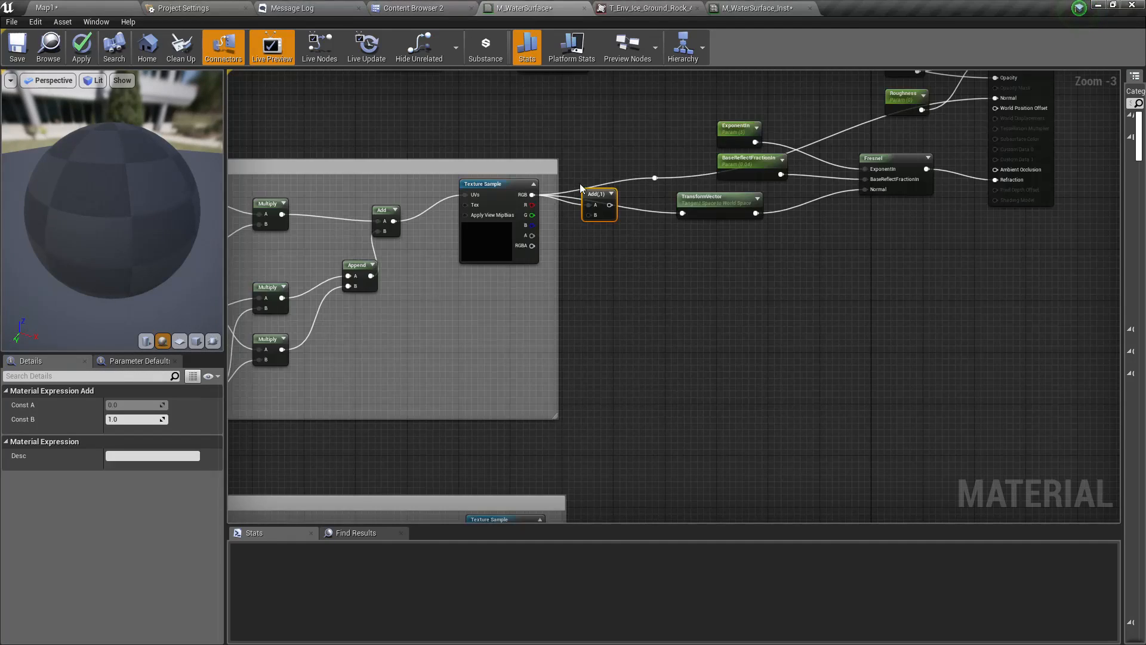
Connect the Add output to TransformVector and the Normal reroute, and the small ripples Texture Sample's RGB to Add's B input
drag(609, 205, 682, 213)
right_drag(683, 291, 623, 351)
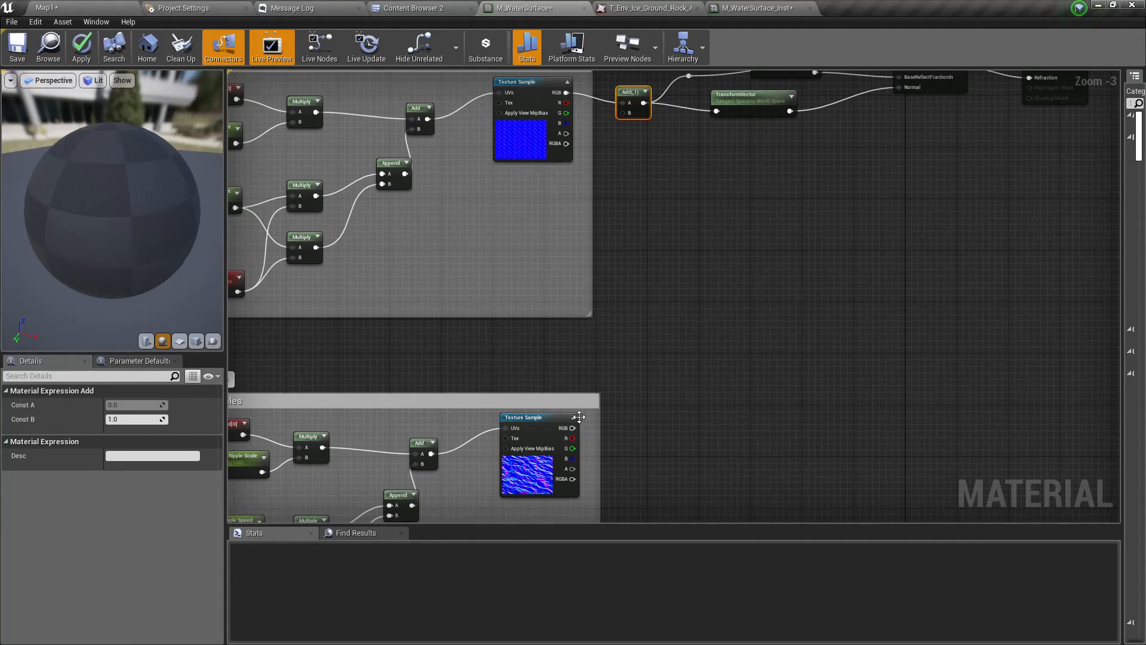
drag(573, 428, 622, 113)
Inspect the combined ripples up close on the preview sphere and apply the material
right_drag(654, 236, 591, 365)
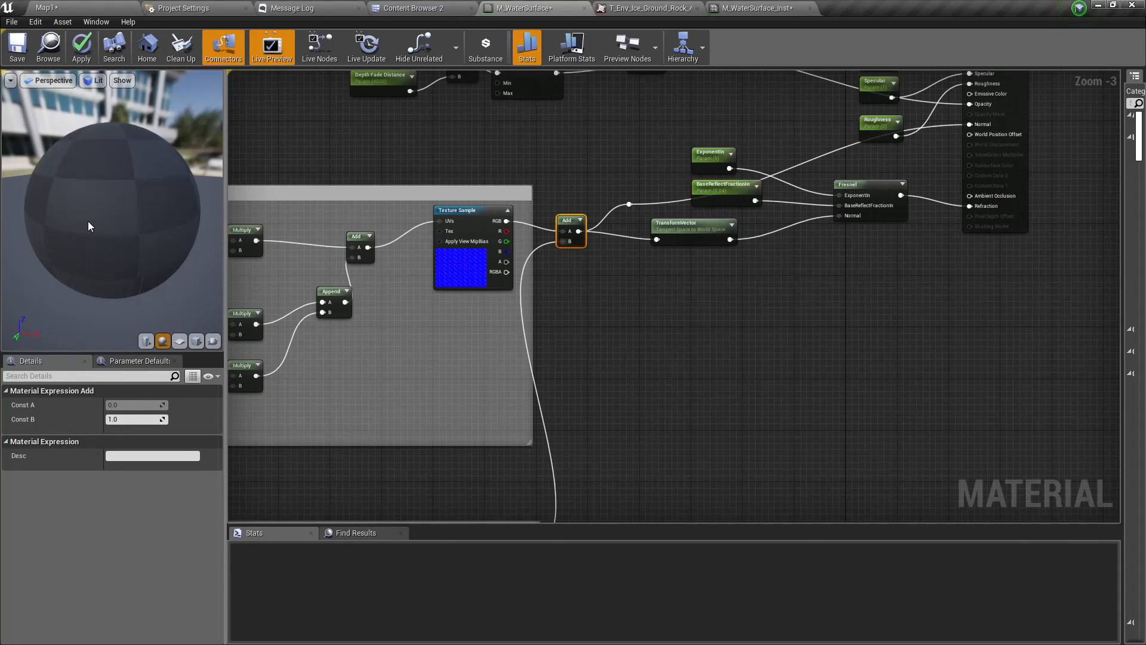
right_drag(493, 399, 518, 324)
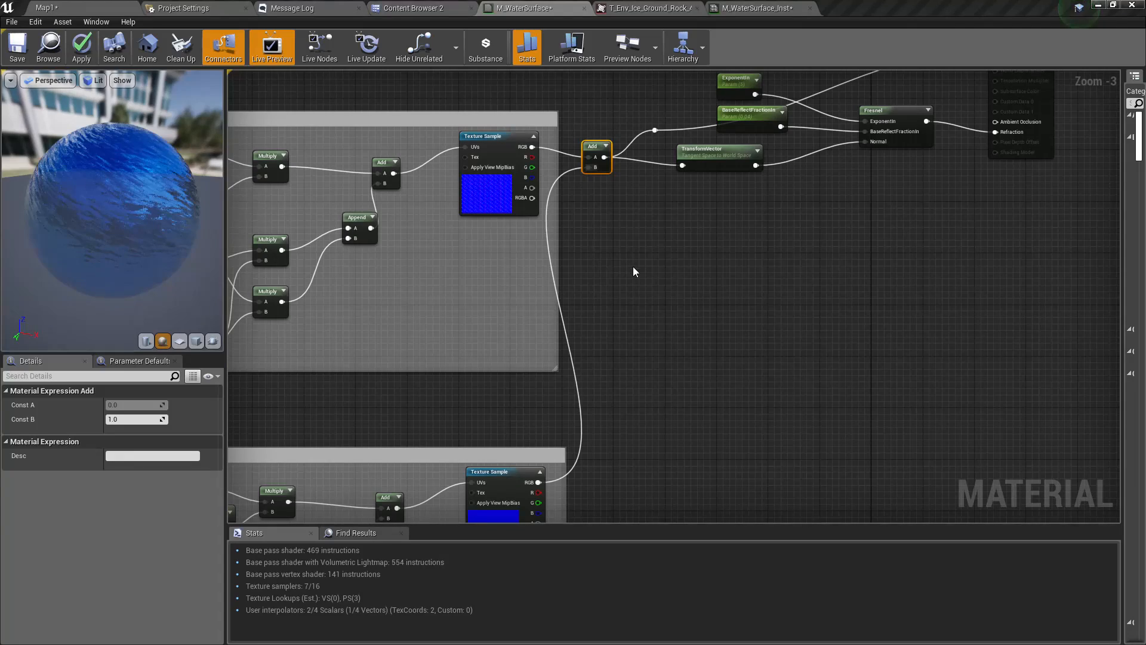
right_drag(633, 266, 667, 294)
scroll(134, 207, up, 5)
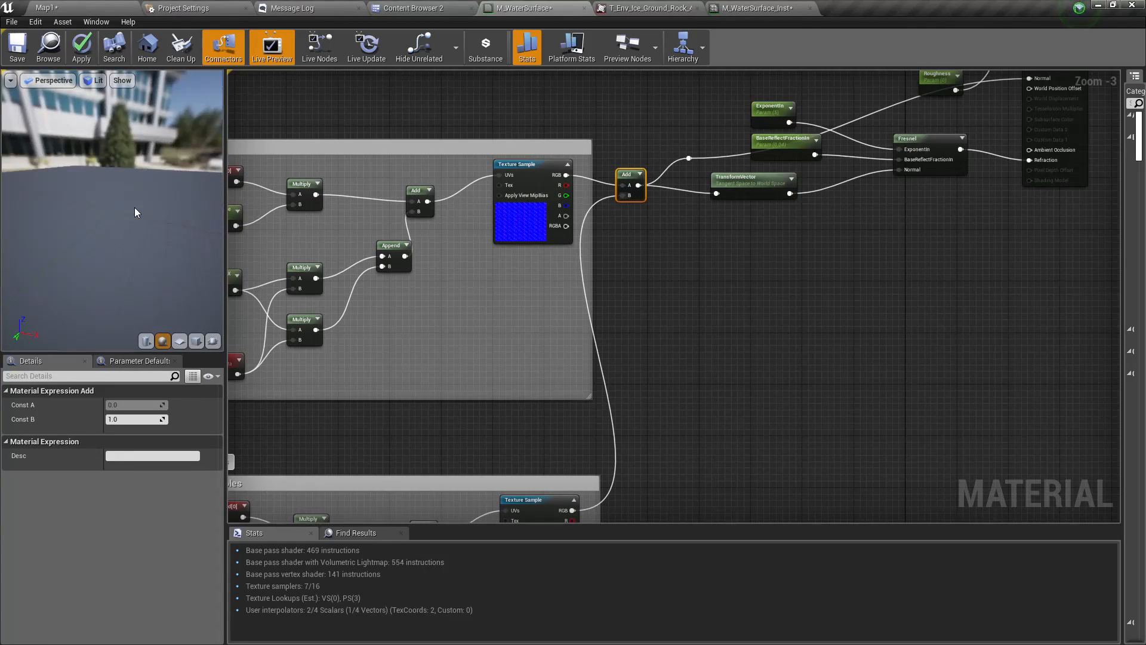
click(83, 49)
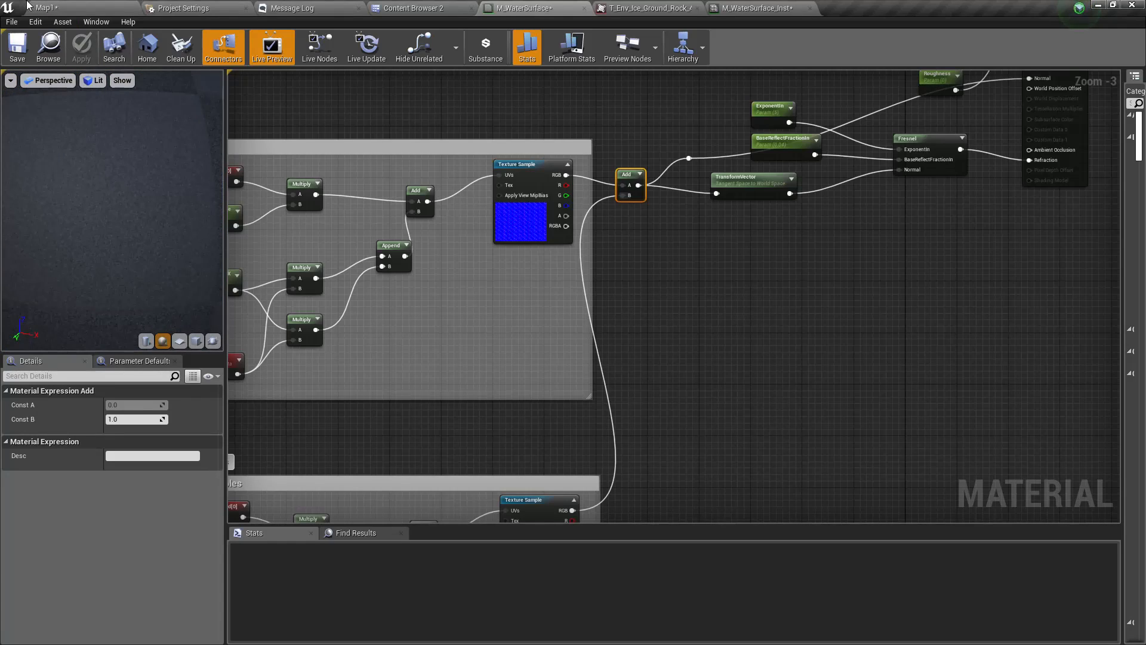
Detach the M_WaterSurface_Inst editor as a floating window, close the T_Env_Ice_Ground_Rock_4_N texture editor and return to Map1
click(60, 8)
scroll(529, 309, down, 3)
right_drag(529, 309, 529, 298)
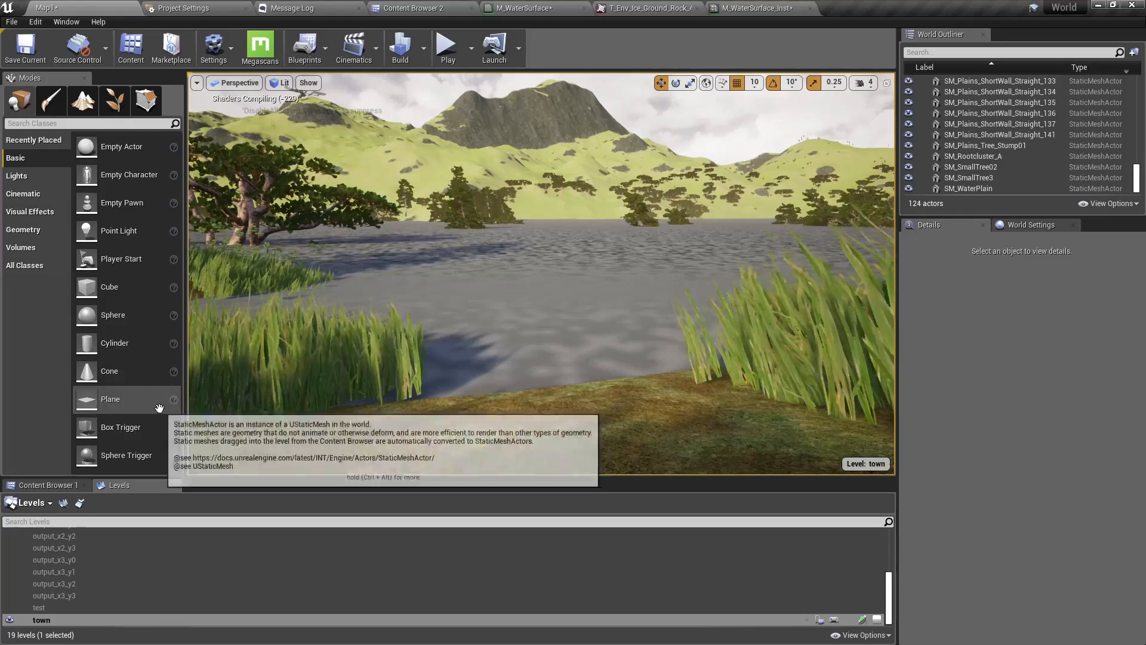
drag(762, 5, 868, 333)
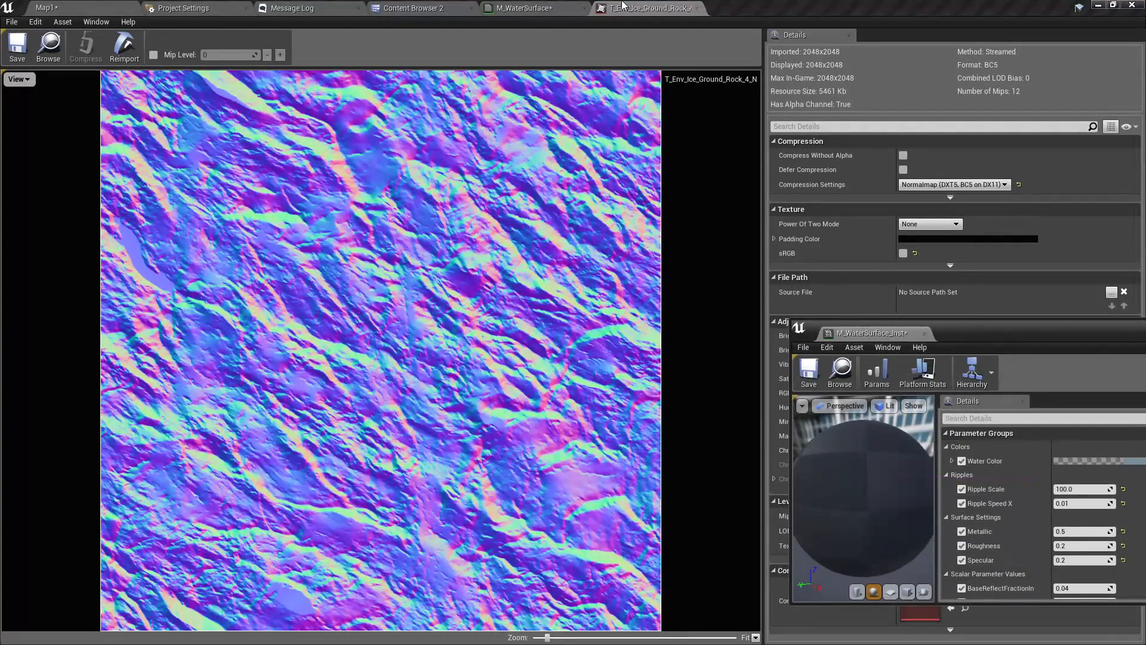
click(697, 7)
click(84, 7)
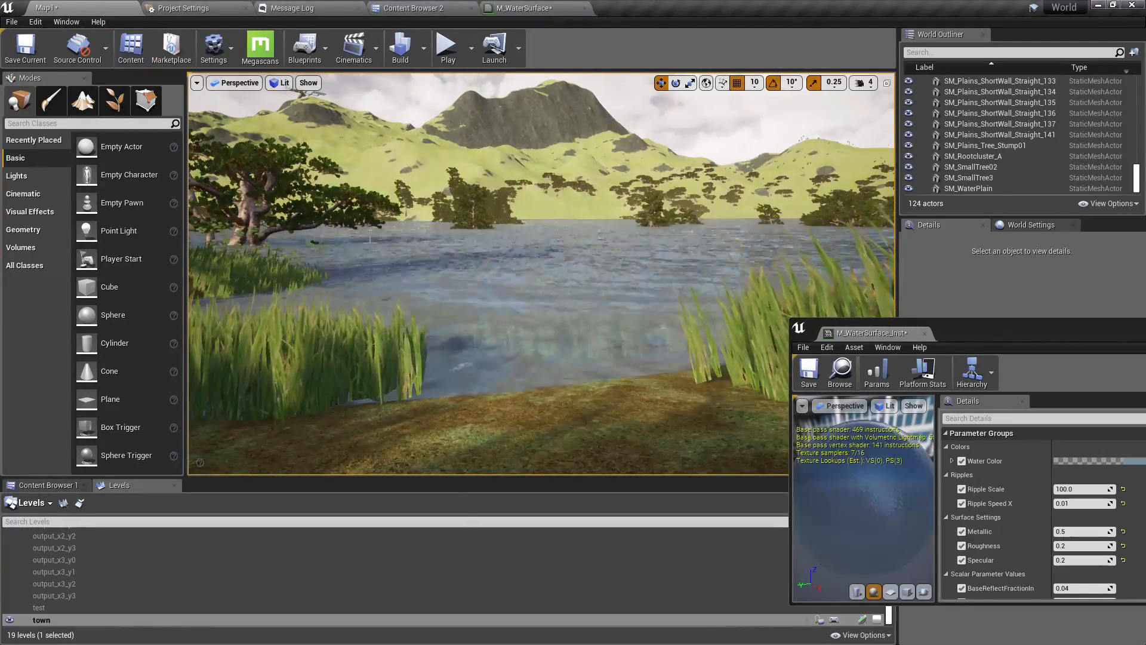
Move the floating M_WaterSurface_Inst window higher over the viewport and review its scalar parameters down to the small ripple ones
drag(537, 298, 513, 284)
scroll(539, 357, up, 3)
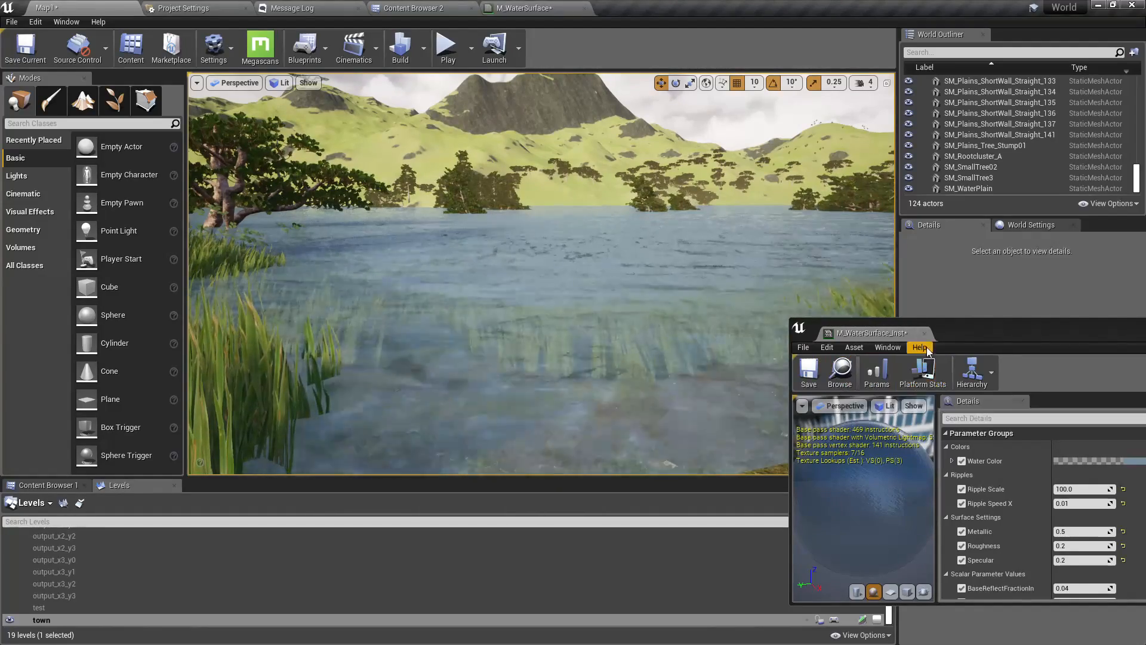
drag(956, 340, 923, 190)
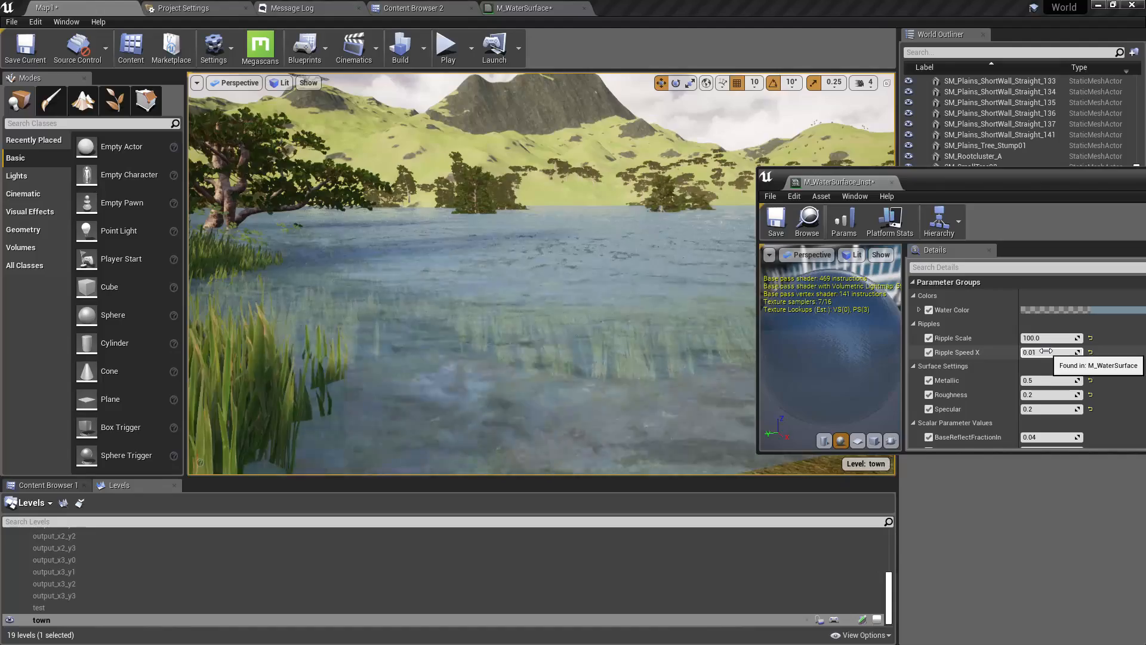
scroll(1049, 352, down, 2)
scroll(1057, 346, down, 2)
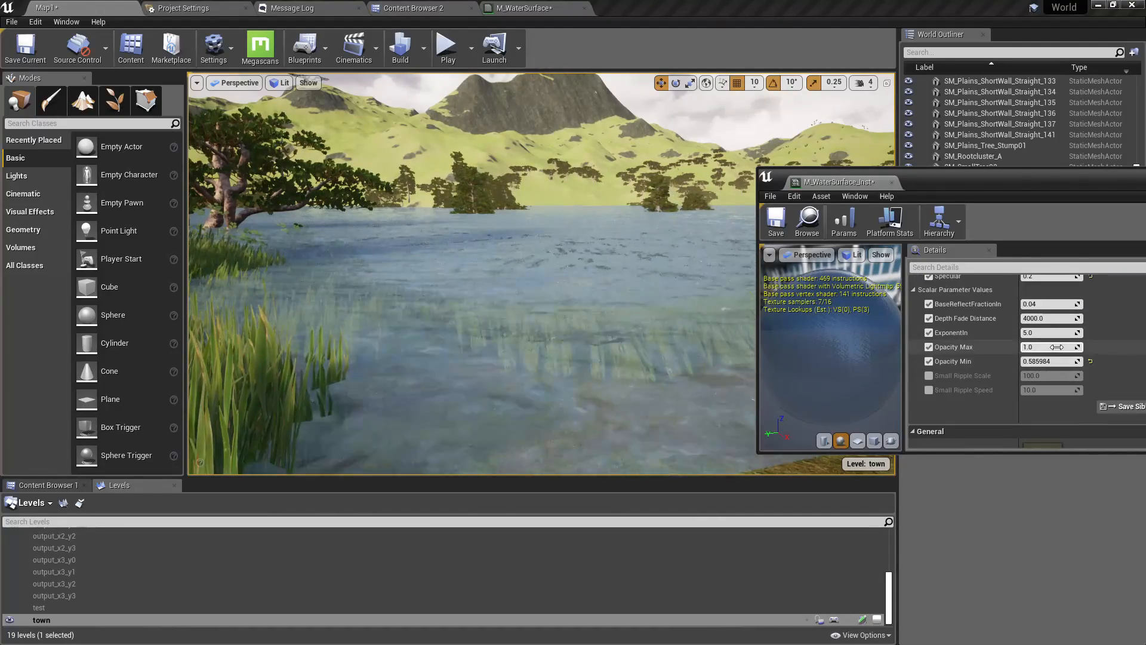
In the M_WaterSurface graph, assign the Small Ripple Scale and Small Ripple Speed parameters to a new group named Small Ripples
click(536, 7)
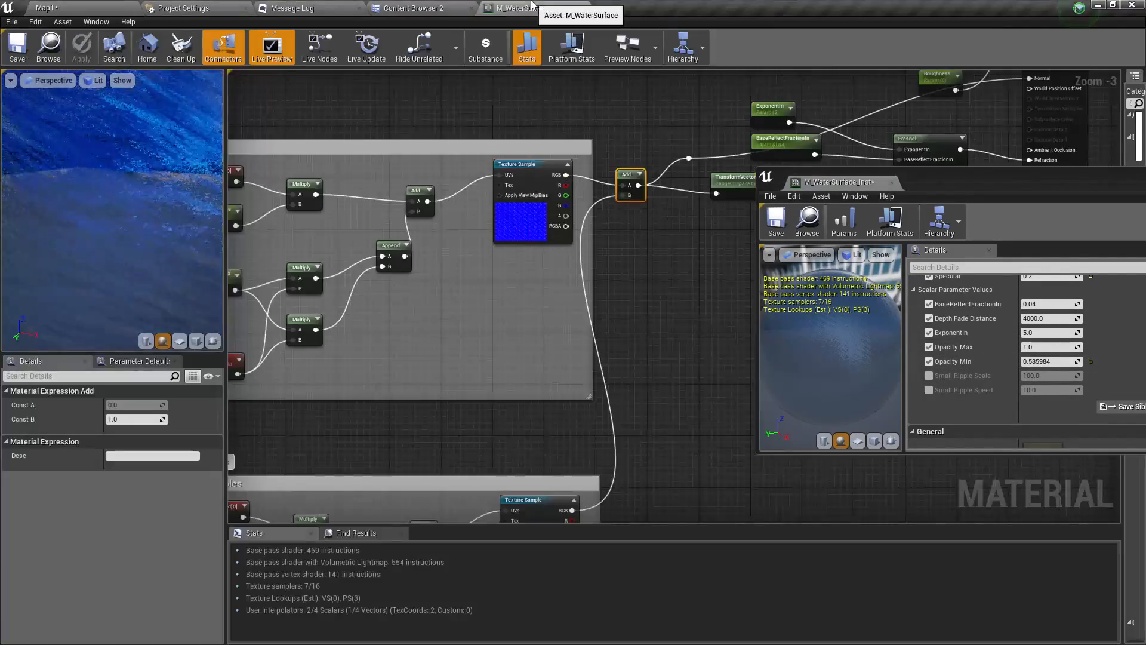
right_drag(466, 352, 637, 185)
scroll(637, 185, down, 2)
right_click(494, 281)
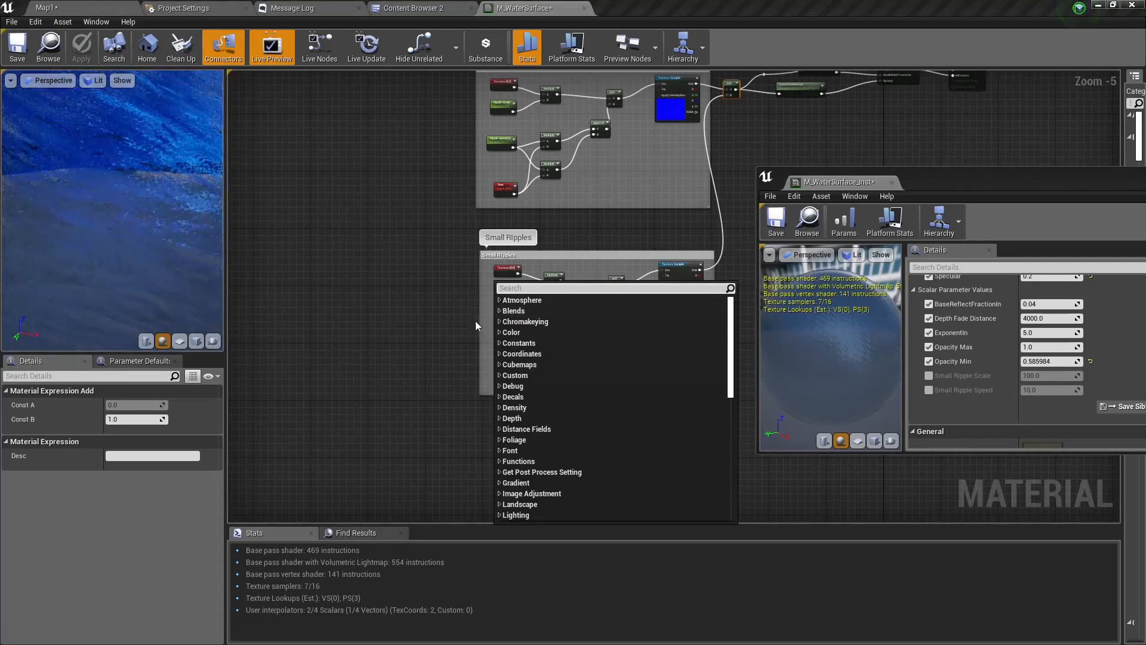
right_drag(399, 317, 242, 324)
scroll(295, 323, up, 3)
click(418, 265)
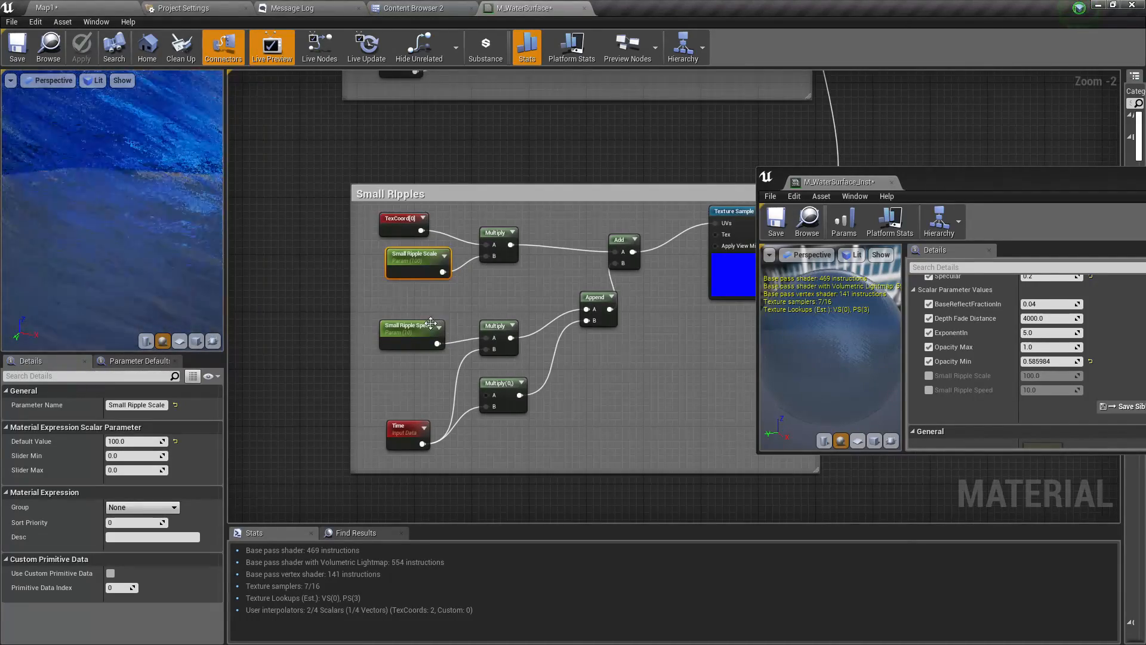
ctrl+click(418, 336)
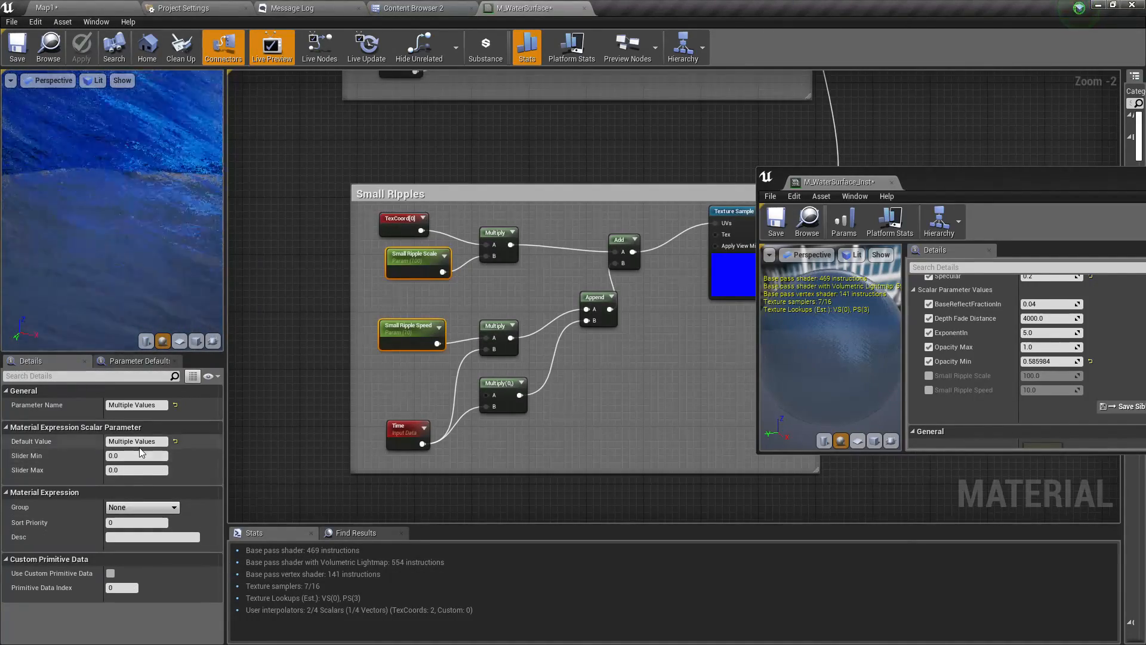
click(133, 508)
key(BackSpace)
key(BackSpace)
key(BackSpace)
key(BackSpace)
text(S)
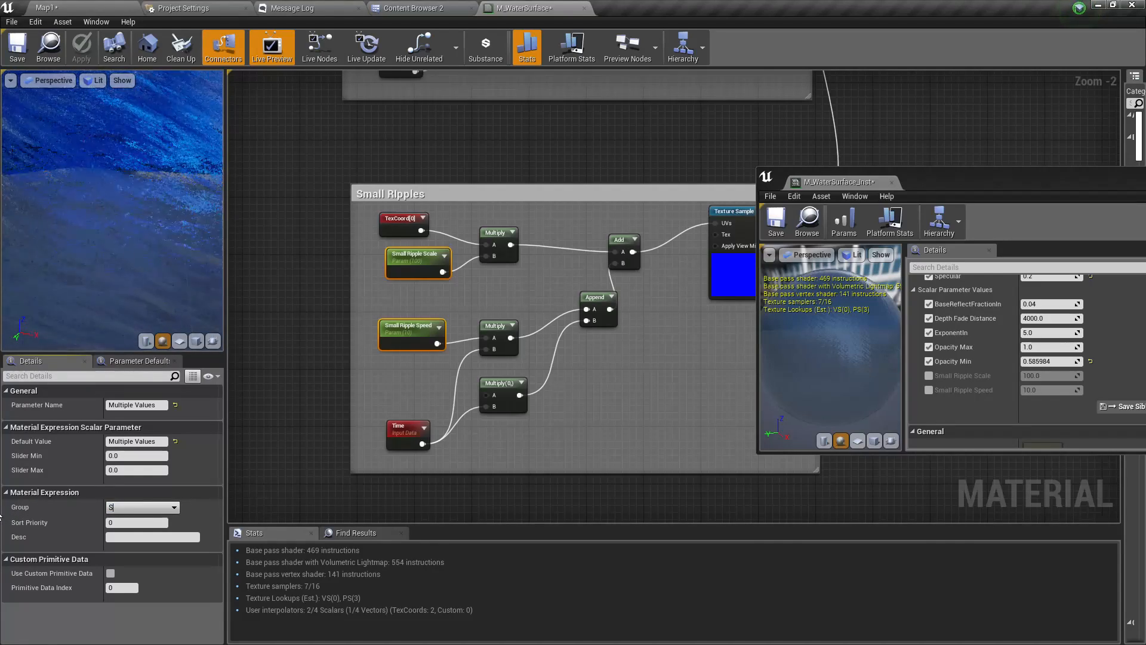
text(mall Ripples)
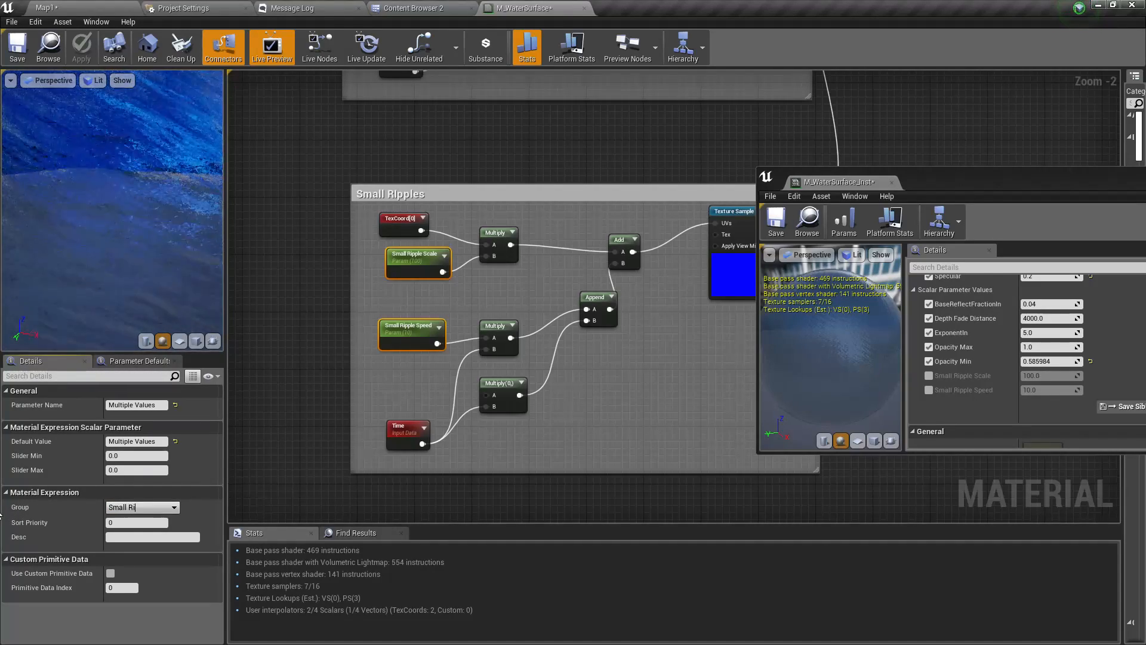
key(Return)
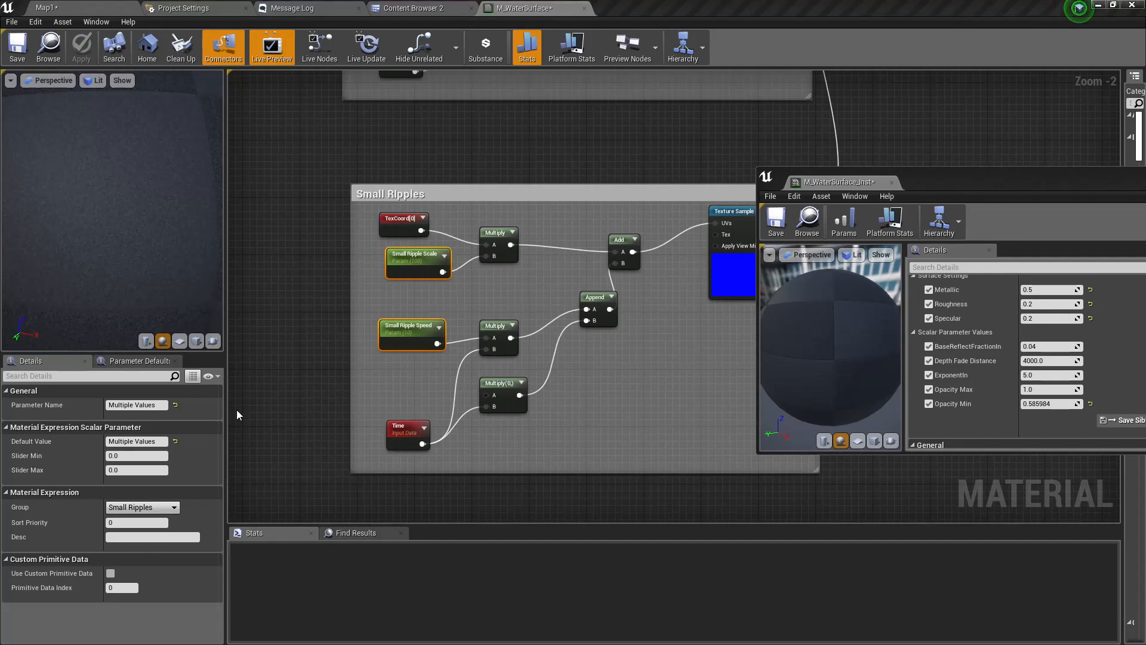
Set the Small Ripple Speed parameter's default value to -0.01 and apply the material
click(416, 330)
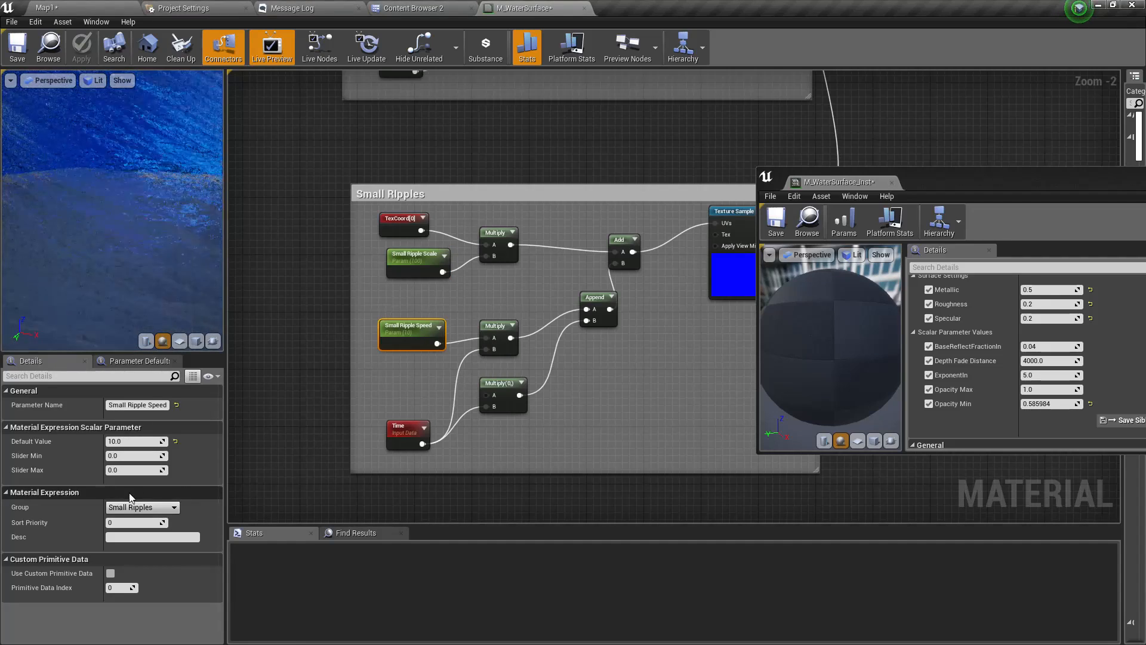
click(129, 438)
text(.)
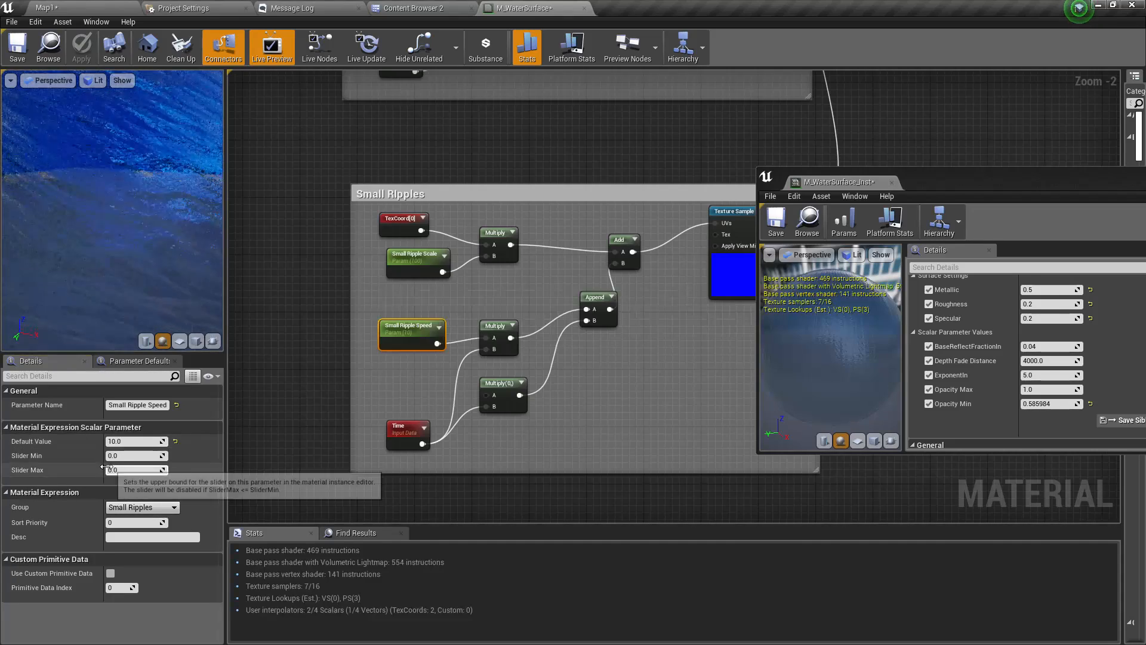
click(135, 442)
text(-0.01)
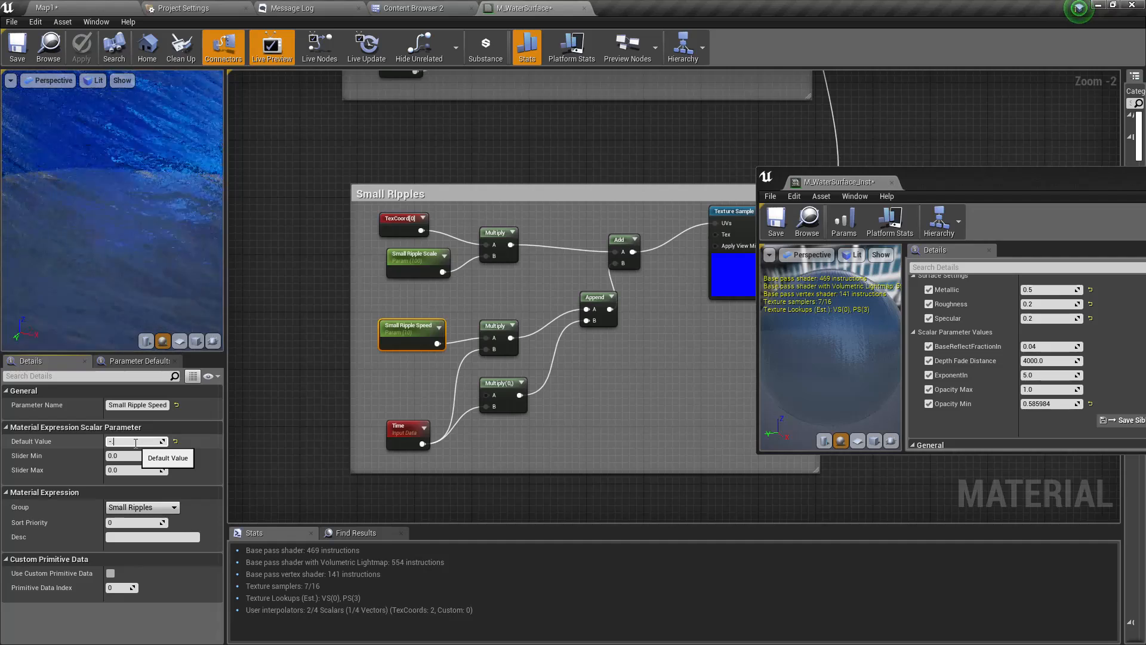
key(Return)
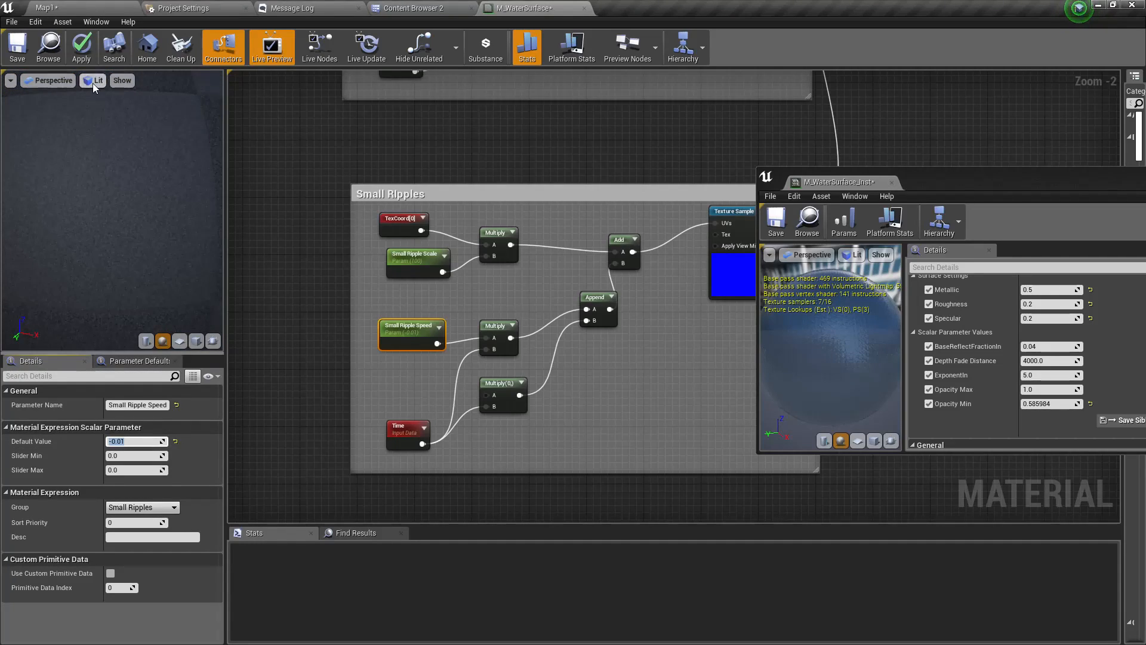
click(83, 45)
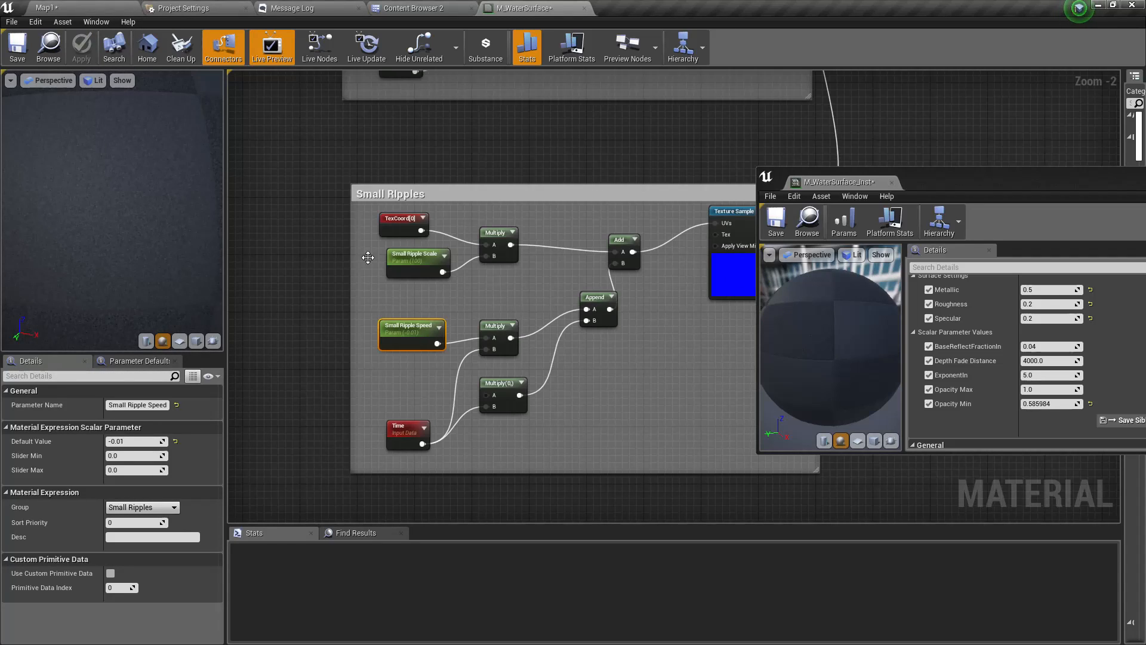
Return to Map1, enlarge the viewport to full screen and examine the animated ripples along the lake's shore
click(47, 9)
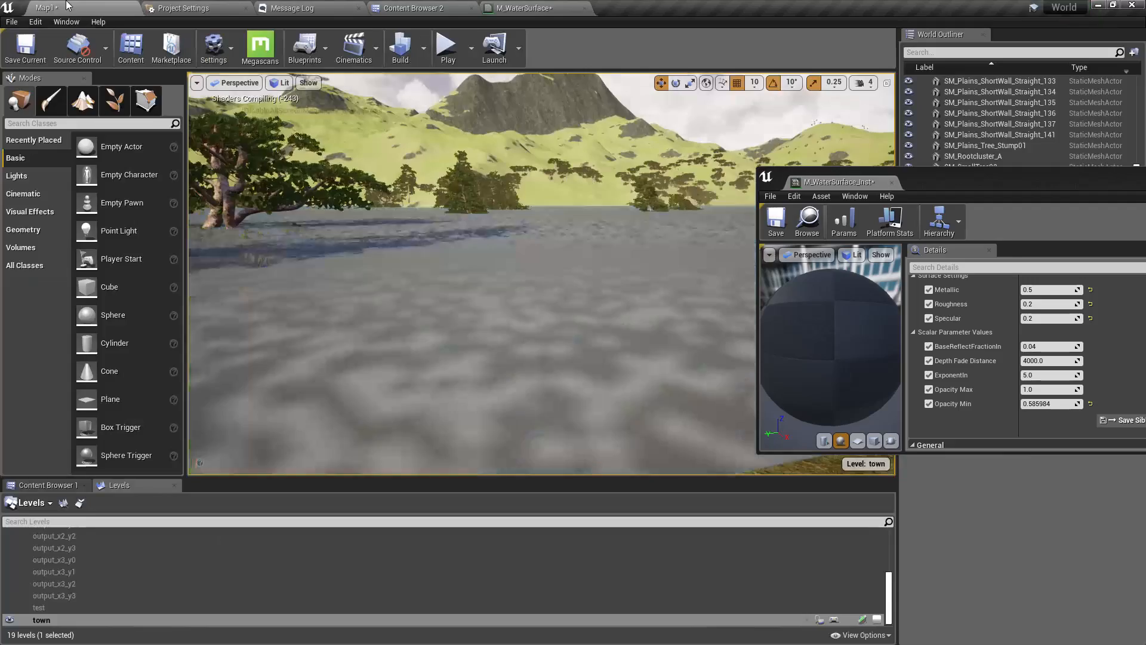
right_drag(508, 269, 556, 278)
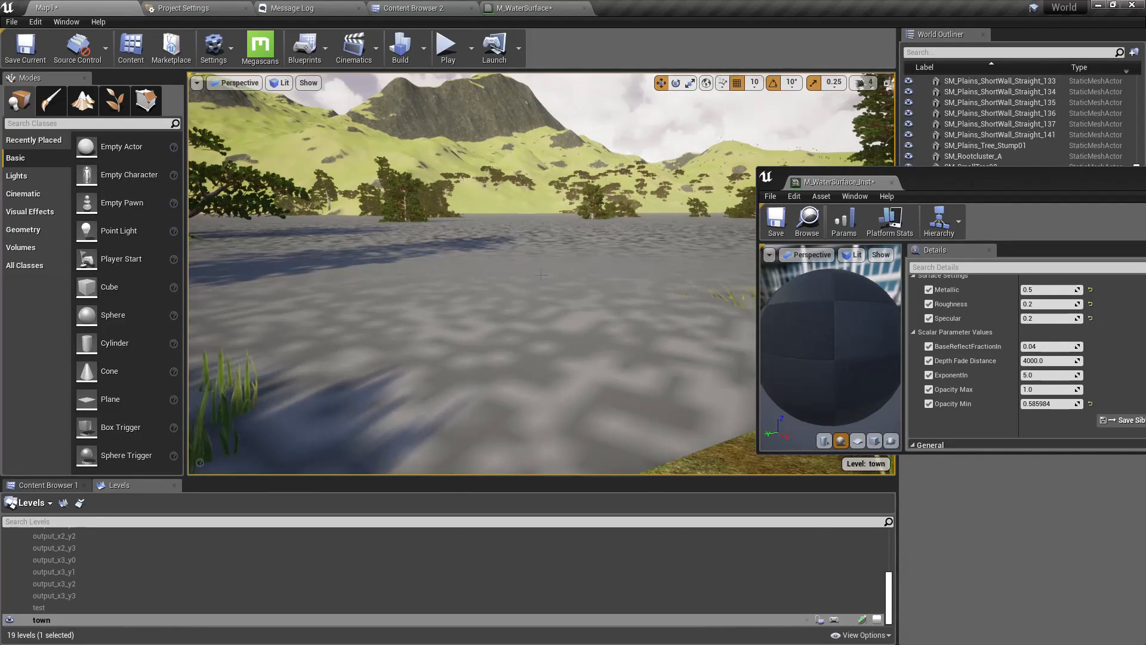
key(F11)
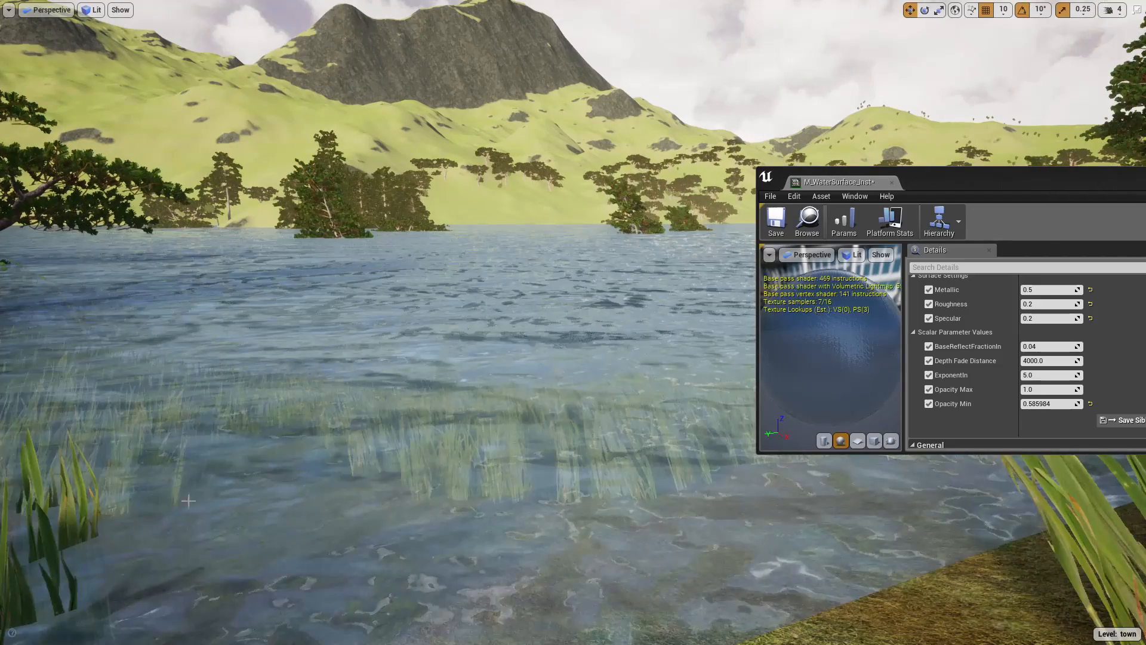
right_drag(556, 278, 545, 276)
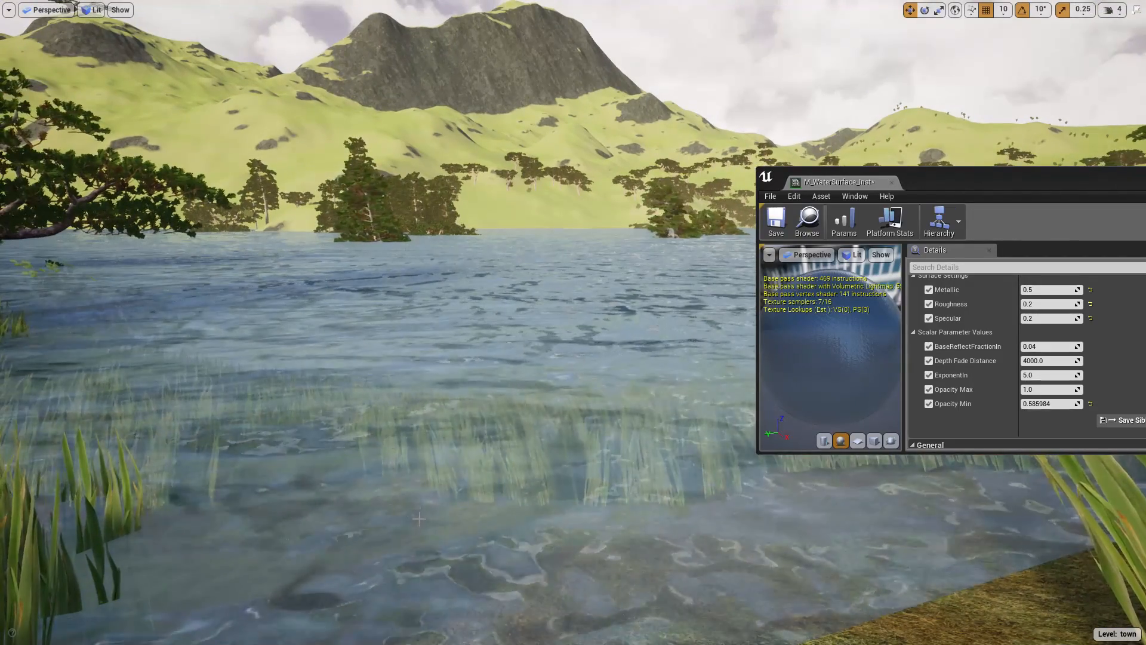
middle_drag(390, 520, 407, 555)
right_drag(408, 555, 432, 559)
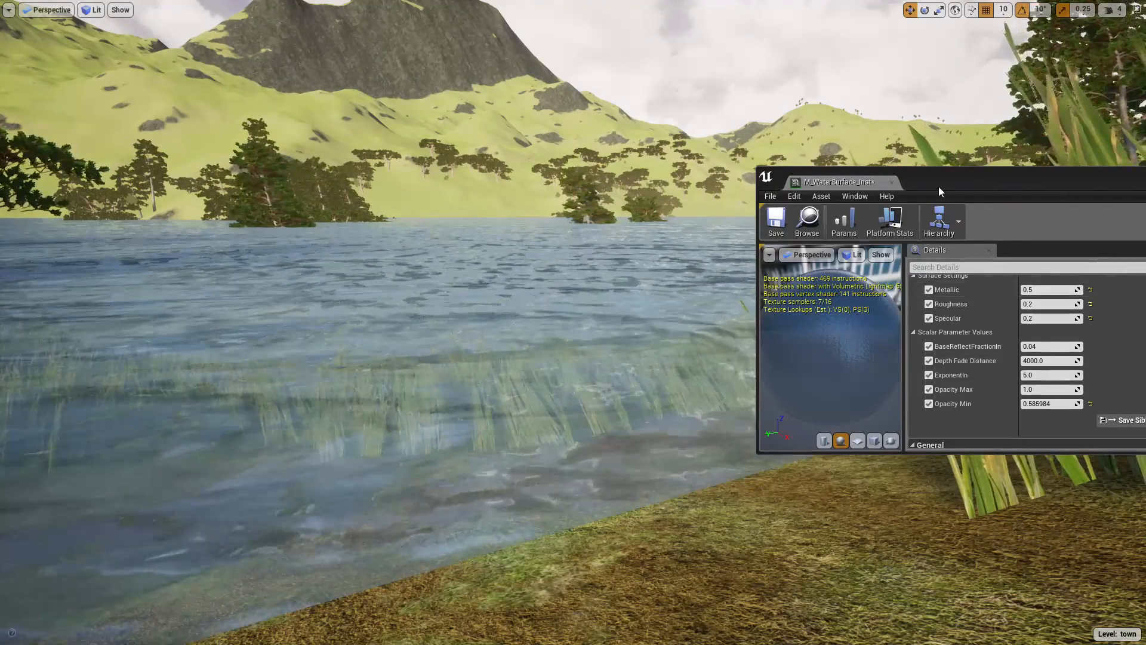
right_drag(692, 356, 643, 352)
key(a)
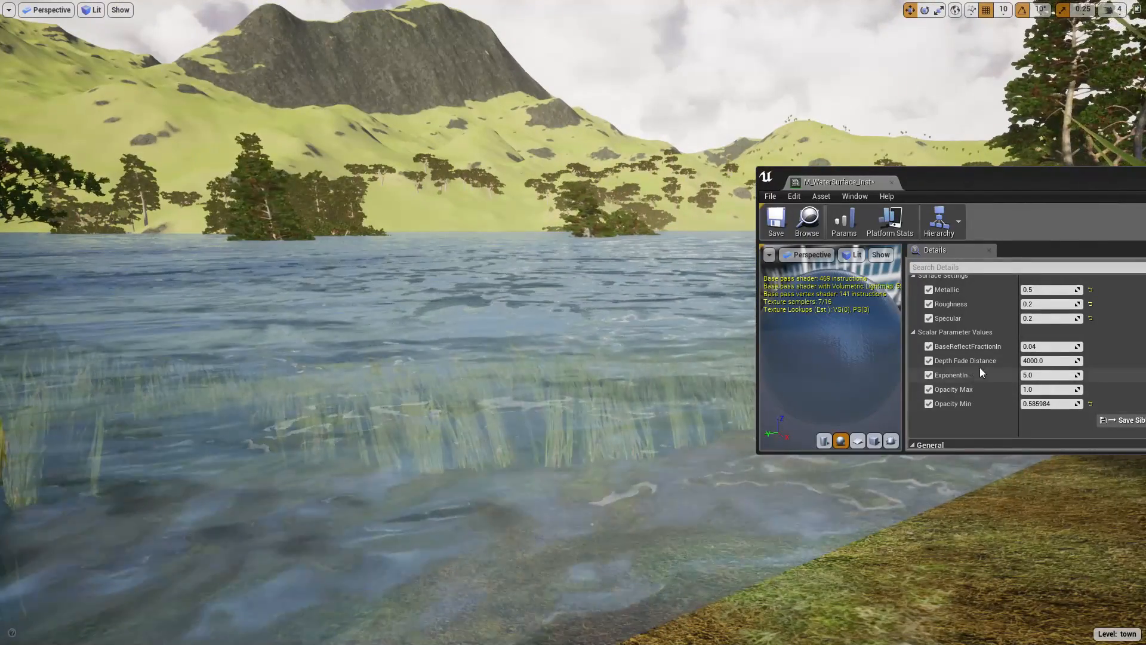
Enable the Small Ripple Scale and Small Ripple Speed overrides in M_WaterSurface_Inst and set Small Ripple Scale to 400
scroll(1022, 379, up, 4)
scroll(1022, 380, up, 2)
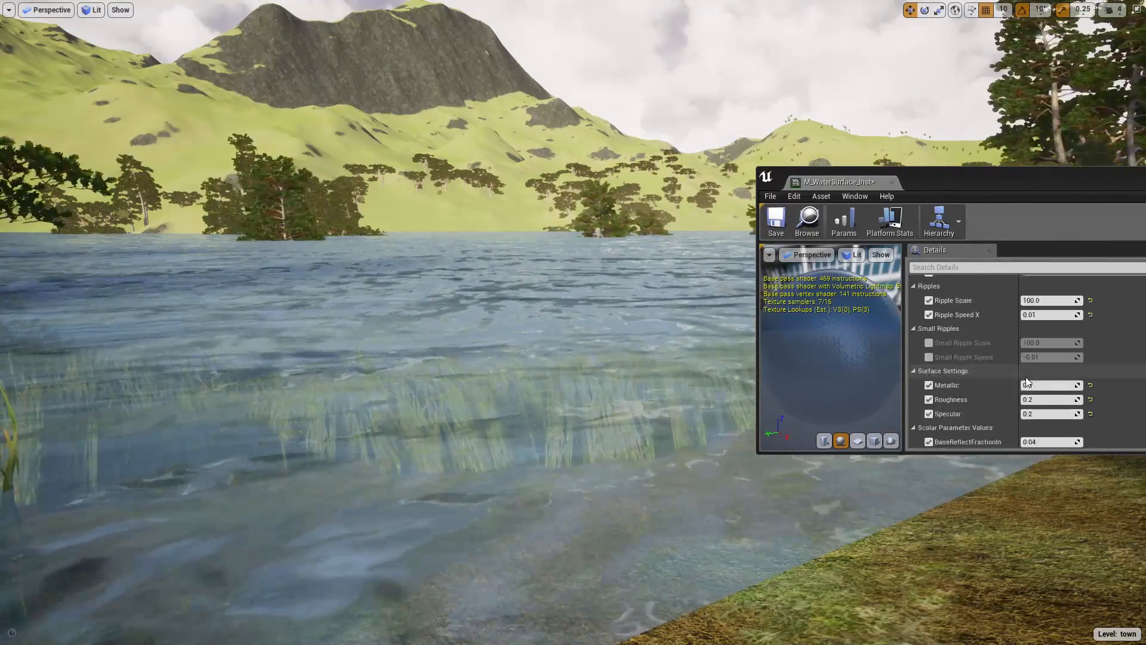
click(928, 361)
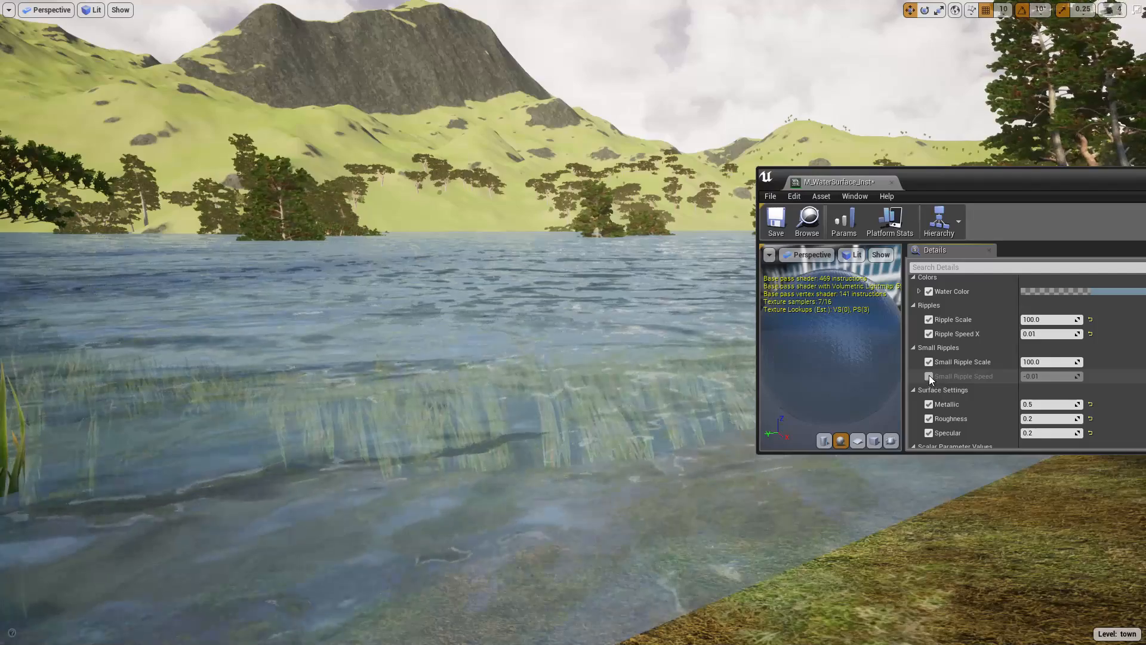
click(928, 375)
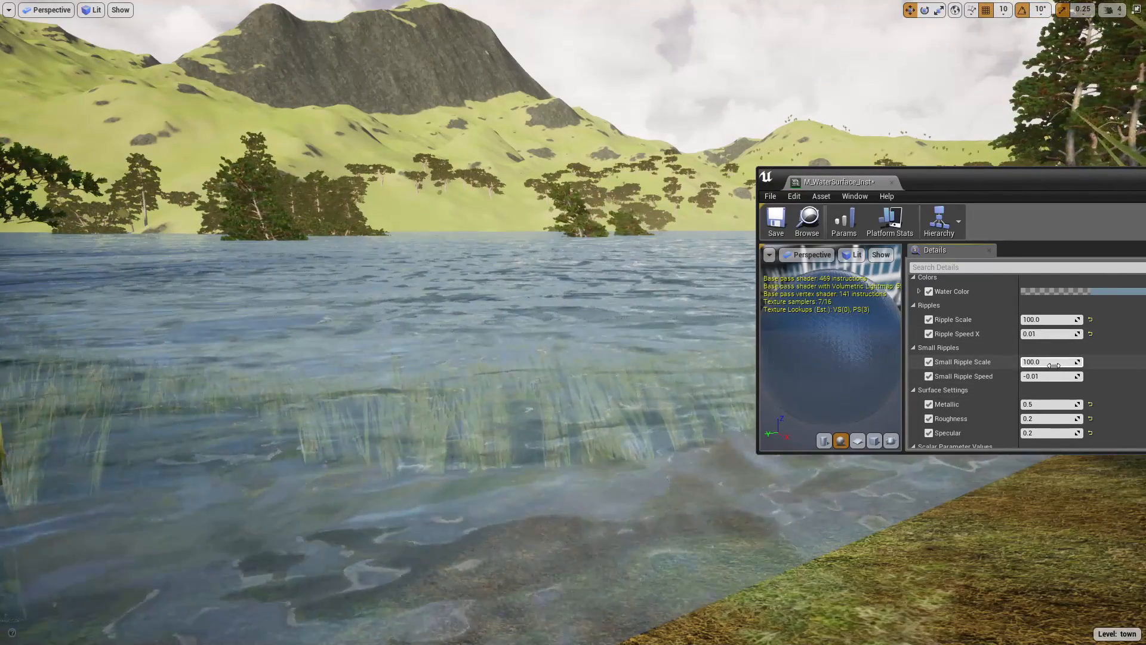
click(1052, 363)
text(400)
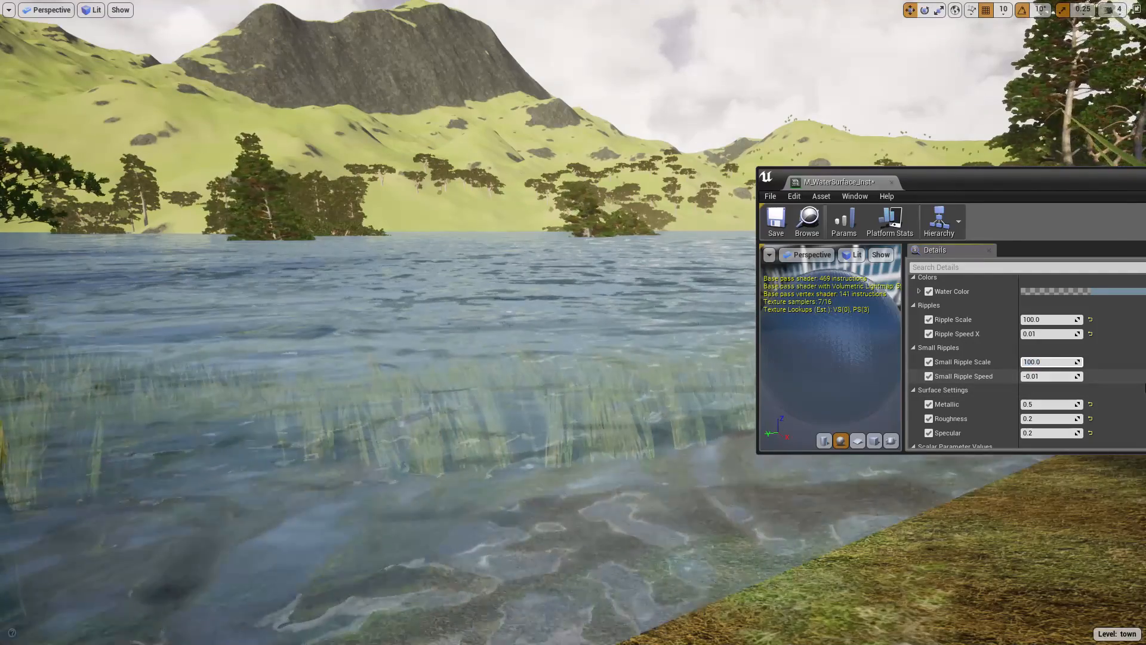
key(Return)
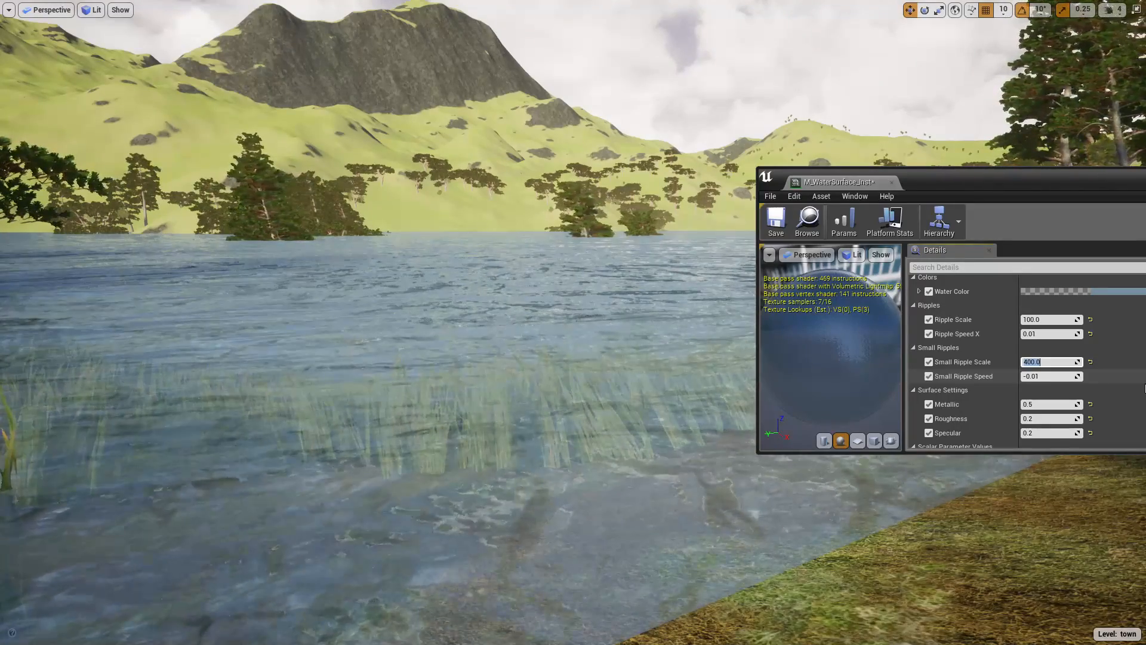
Try a Ripple Speed X of 0.05 on the lake near the shoreline and restore it to 0.01
right_drag(675, 477, 657, 497)
key(s)
key(a)
key(e)
right_drag(509, 328, 529, 326)
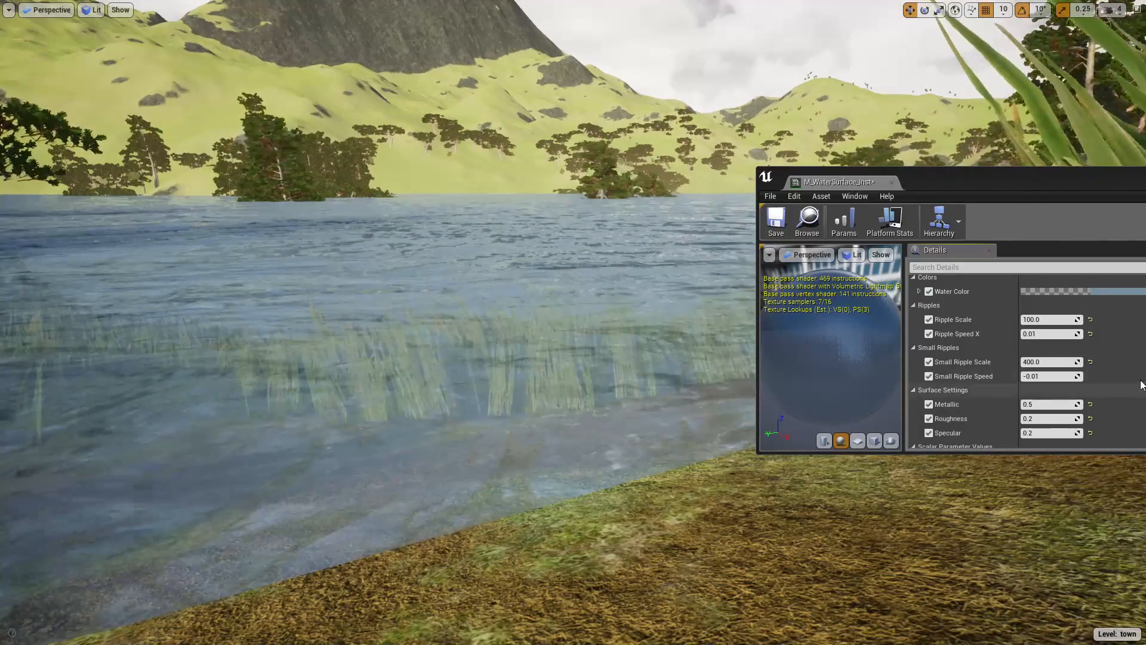
click(1040, 336)
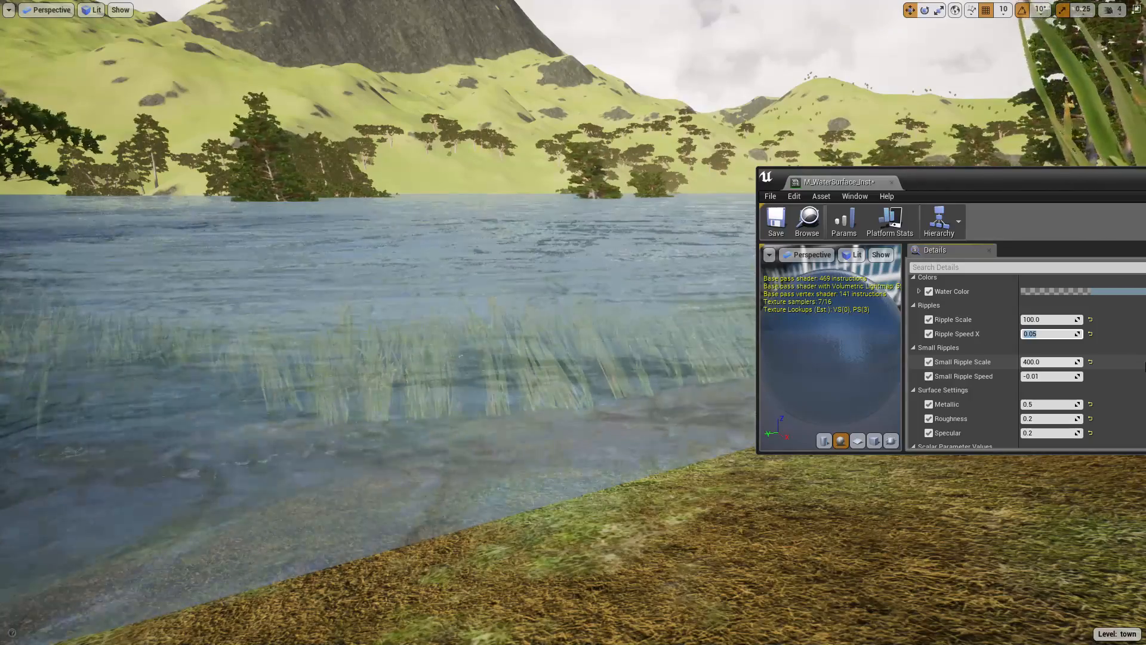
text(0.0)
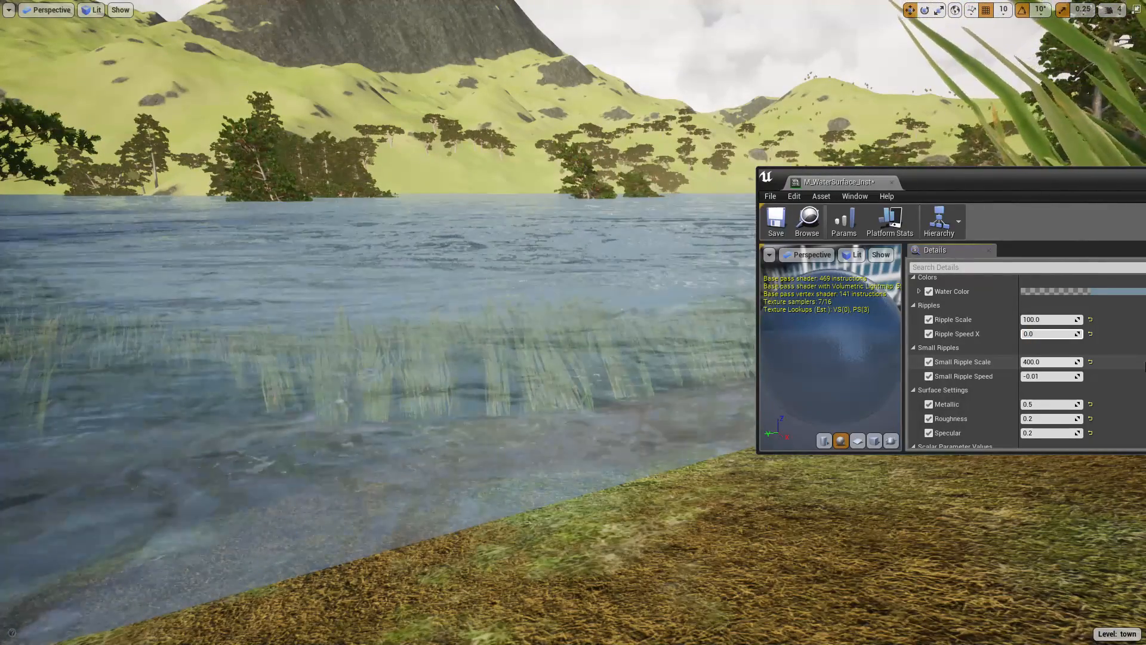
text(1)
key(Return)
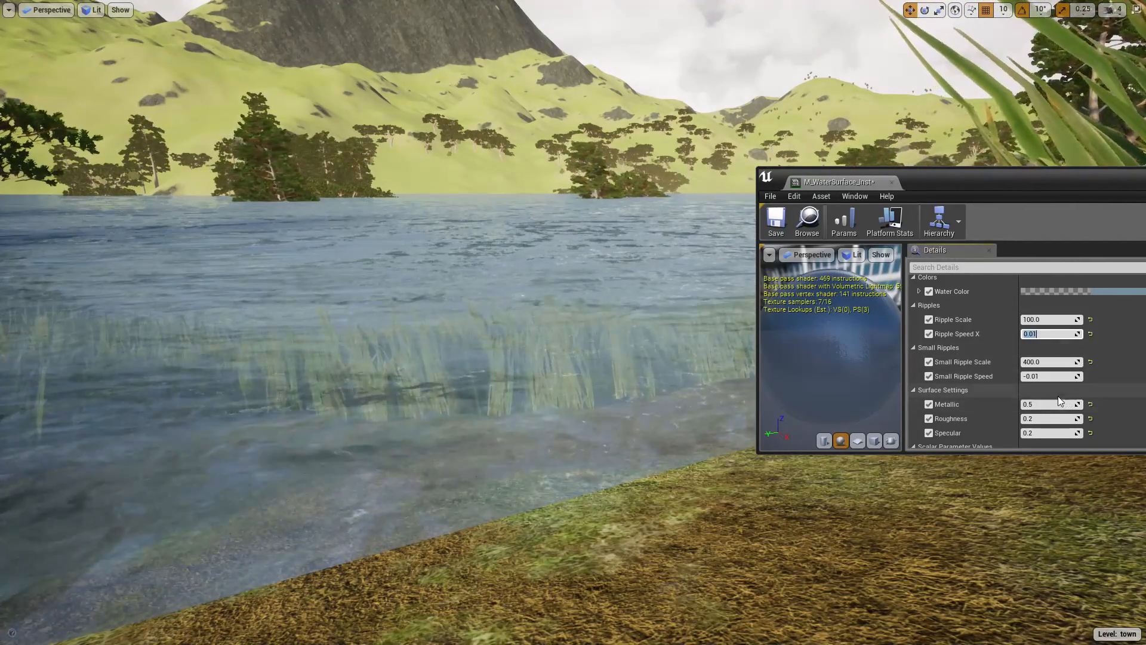
Try a Small Ripple Speed of -0.02 on the lake and return it to -0.01
click(1044, 380)
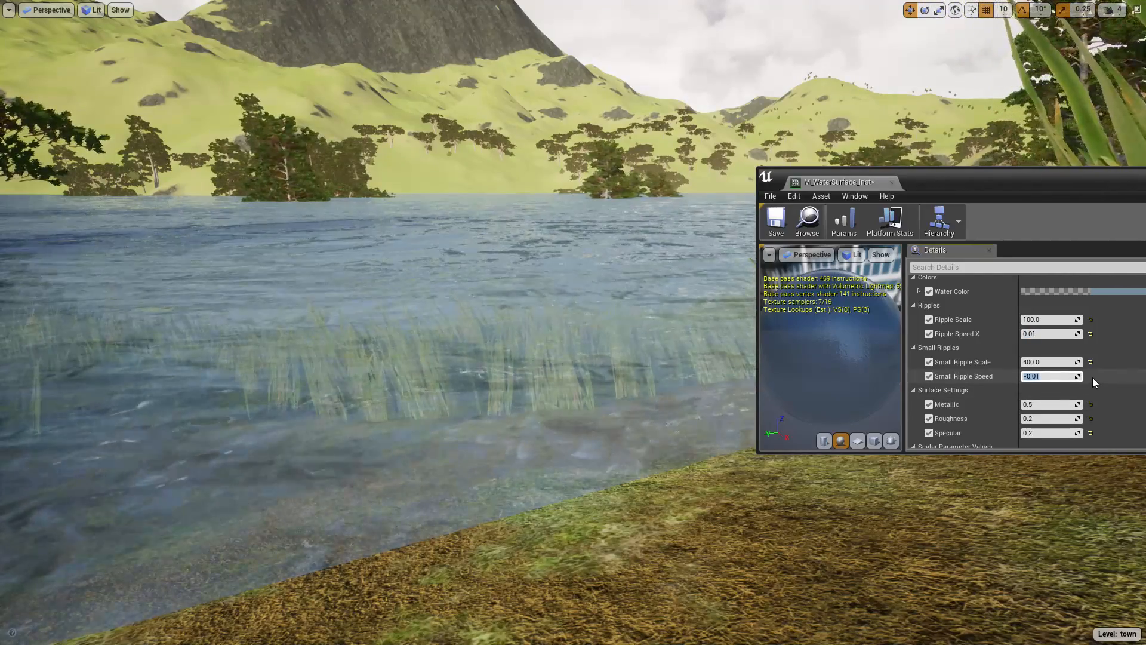
key(Right)
text(2)
key(Return)
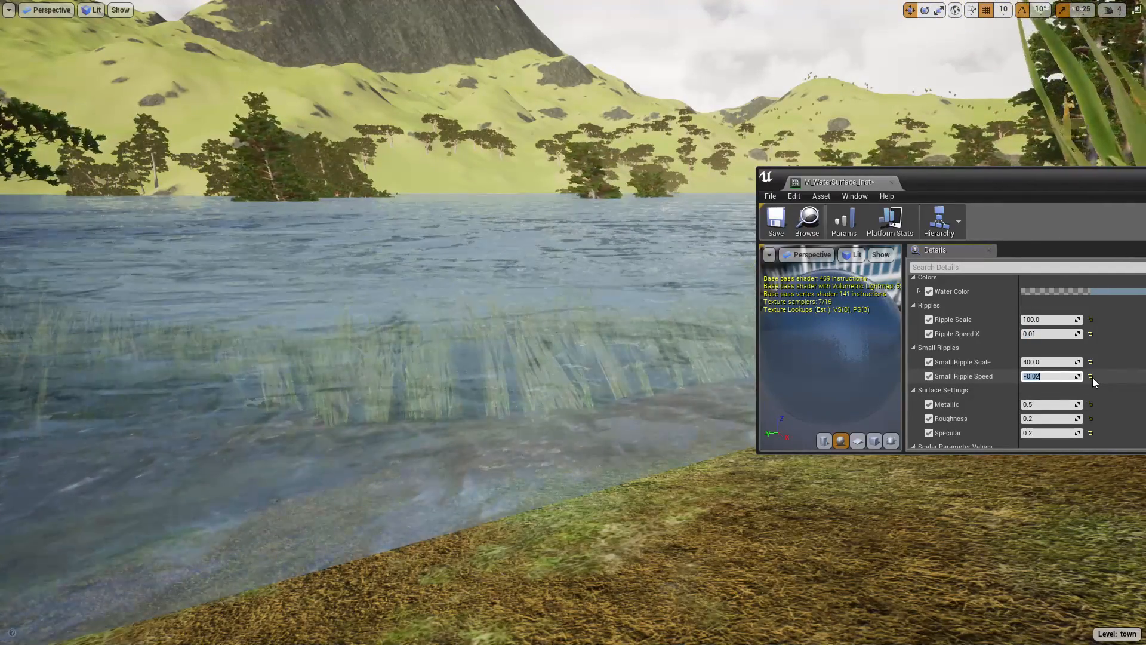
key(Right)
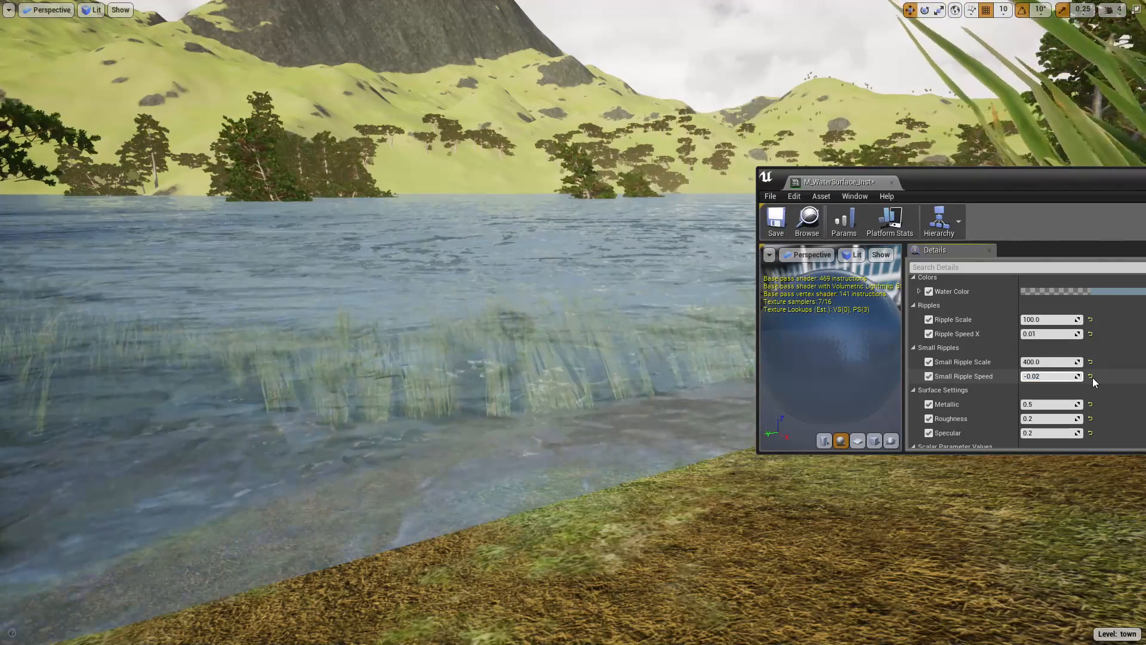
text(1)
key(Return)
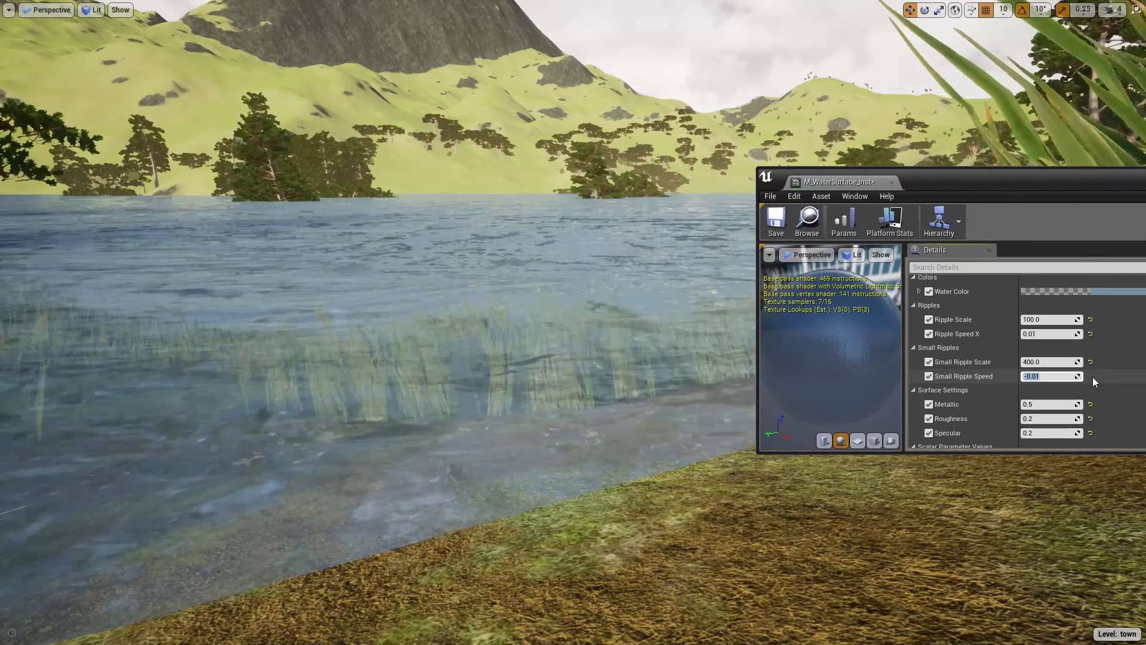
right_drag(573, 358, 611, 369)
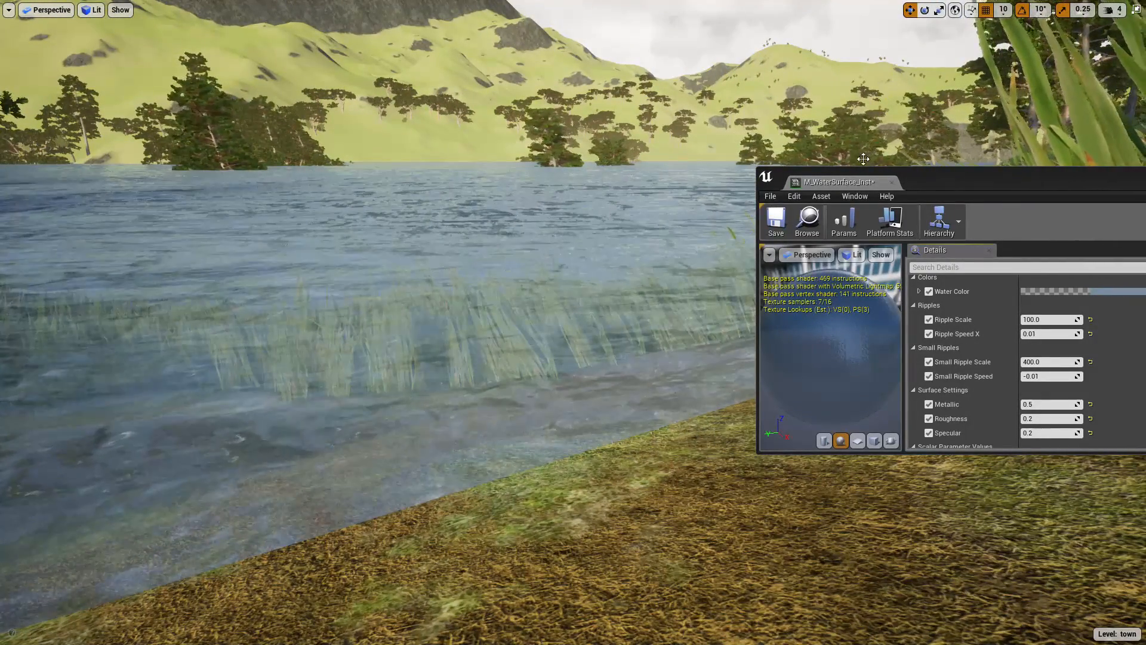
Move the M_WaterSurface_Inst window out of the lake view and start a play session of the level
drag(853, 181, 1145, 185)
right_drag(573, 358, 531, 365)
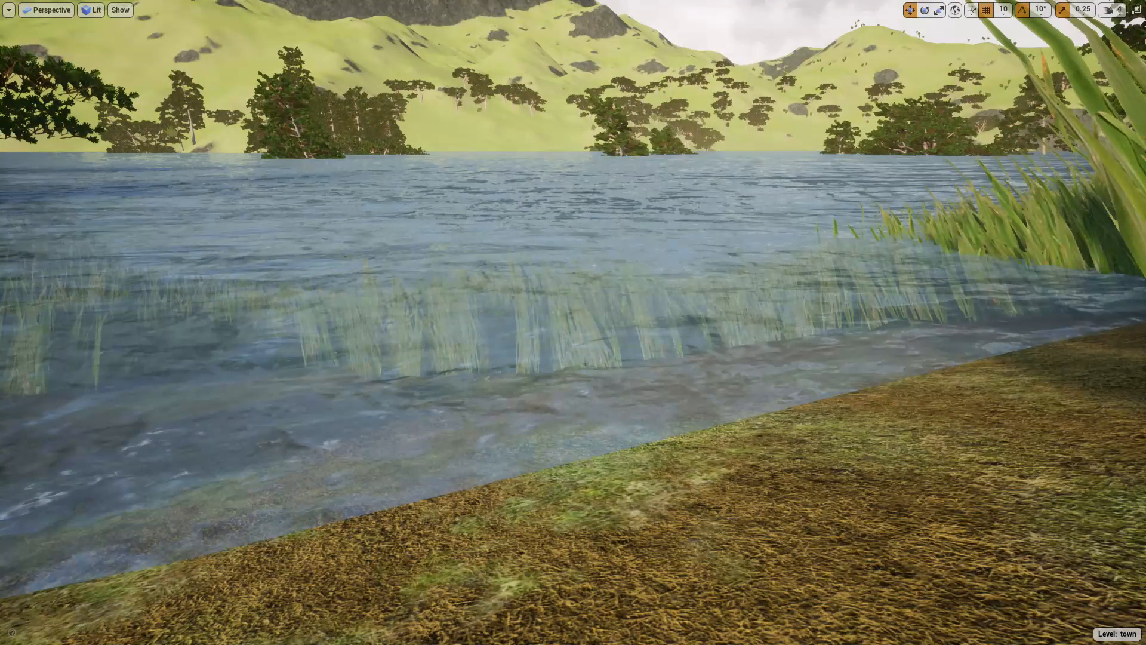
key(alt+p)
click(573, 323)
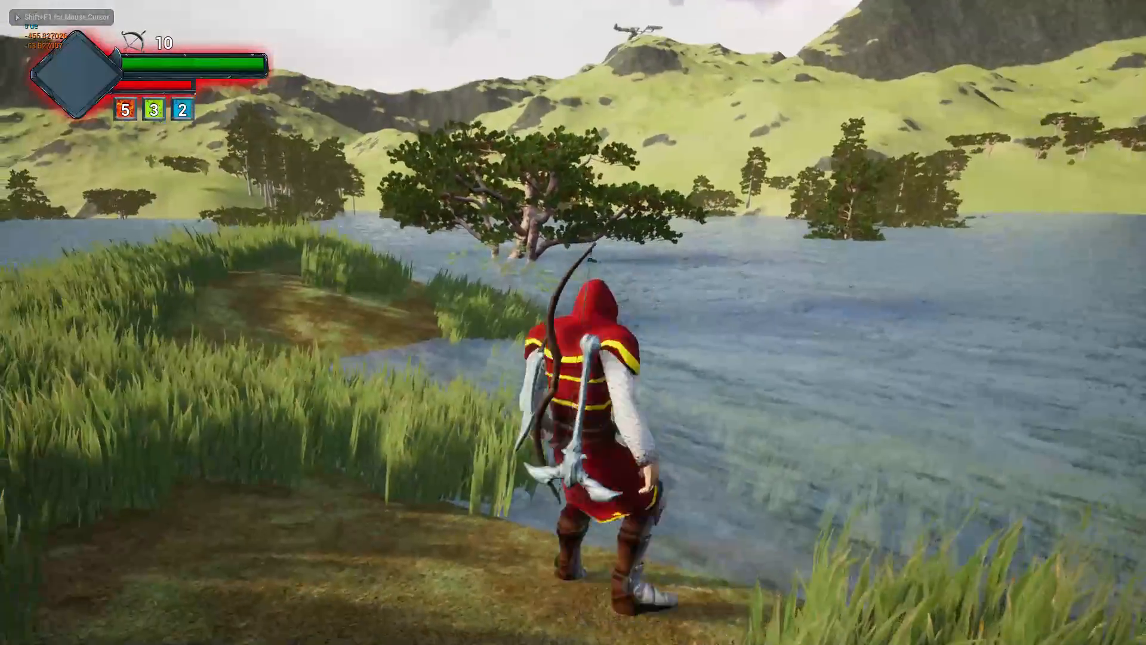
Run the character back and forth along the grassy lakeshore and examine the rippling water surface from several angles during play
key(a)
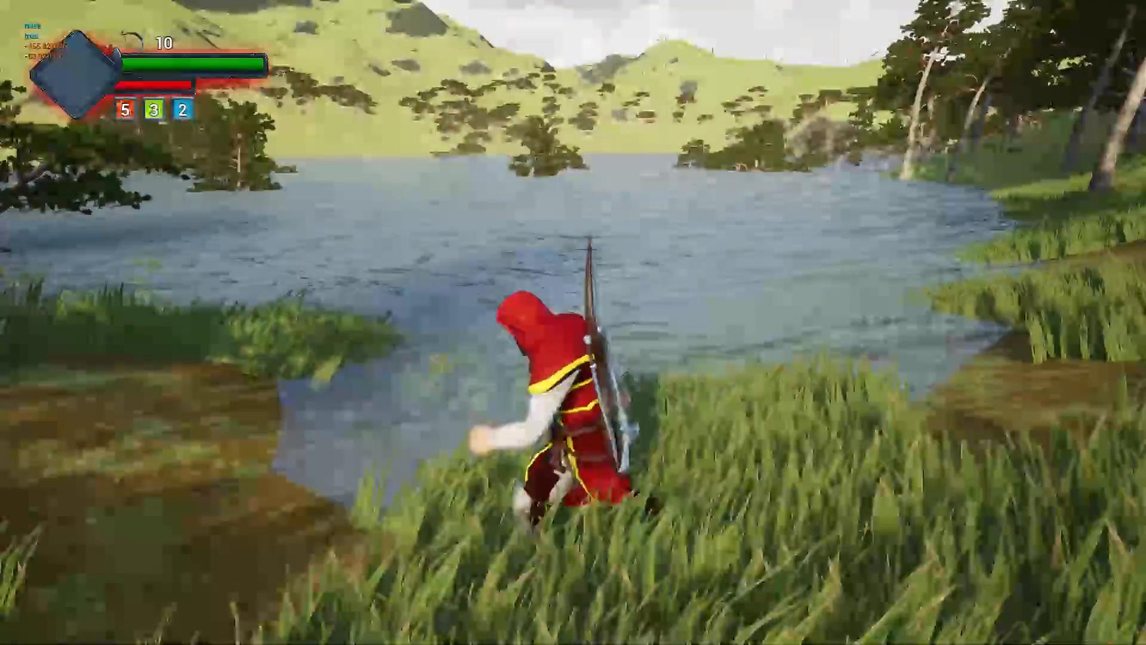
key(a)
key(w)
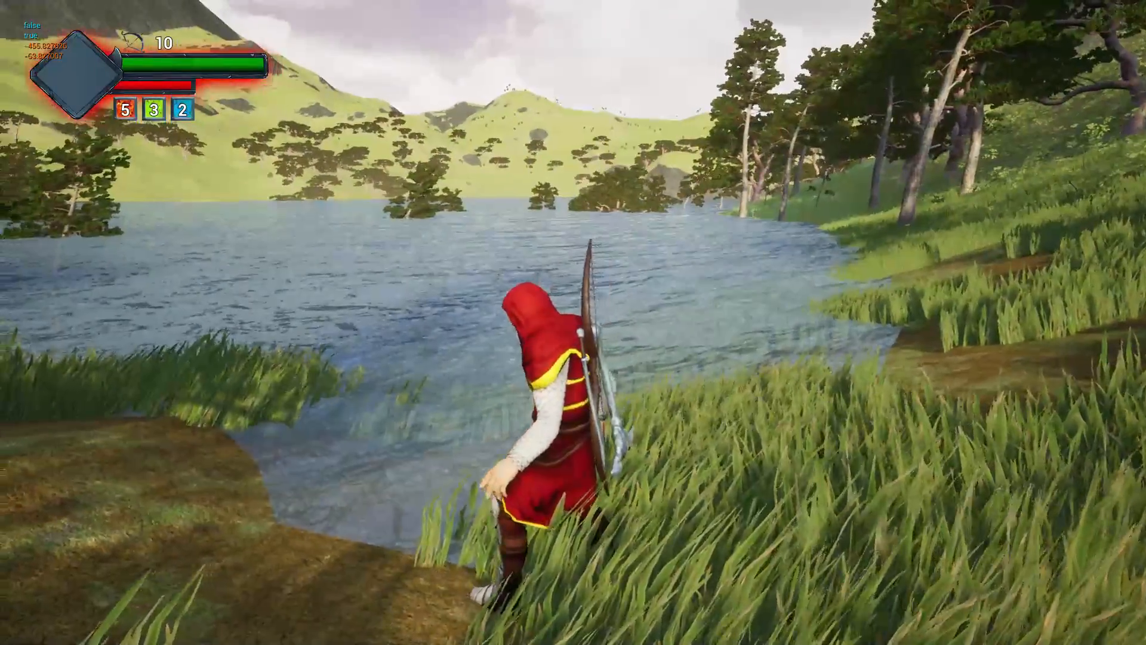
key(s)
key(w)
key(d)
key(s)
key(w)
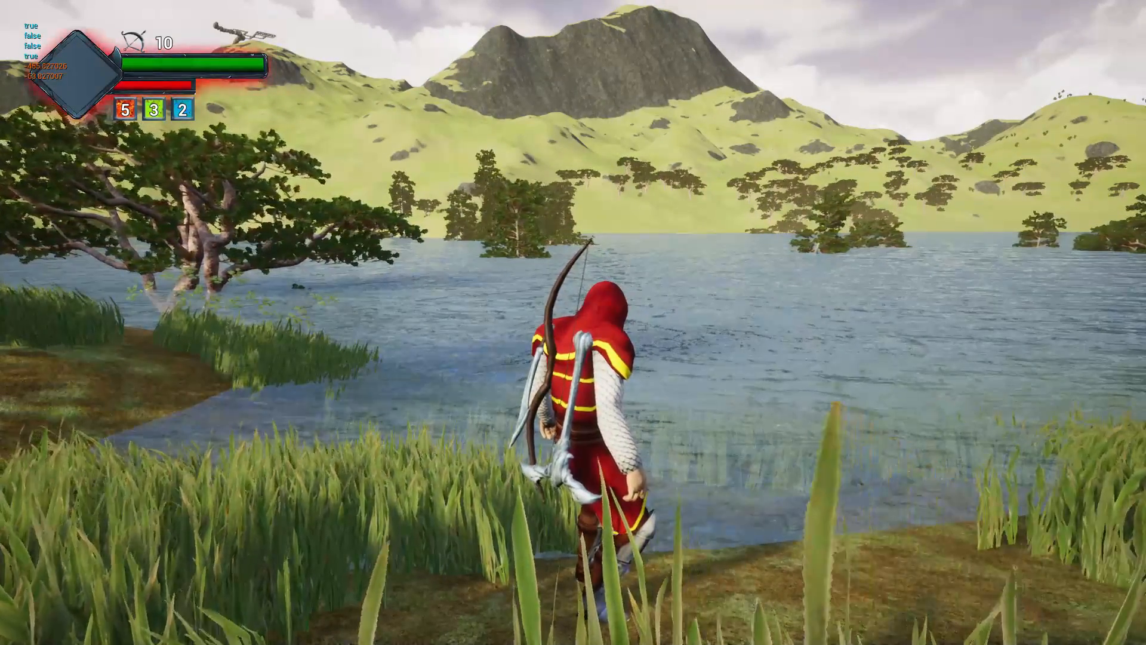
key(a)
key(w)
key(s)
key(d)
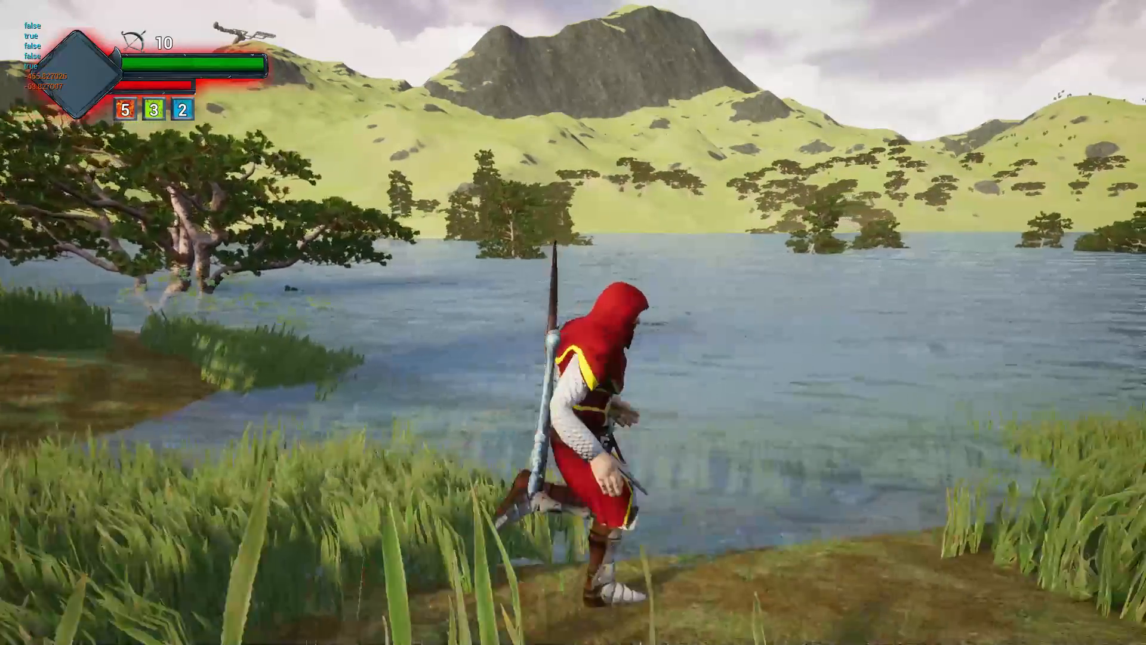
key(w)
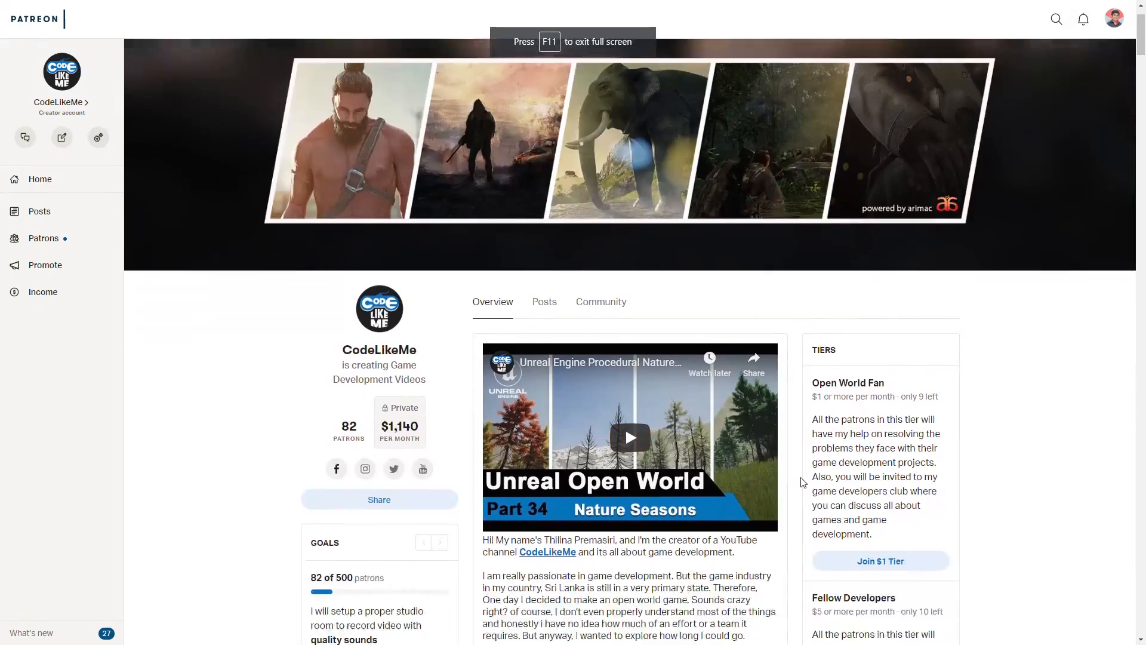
Switch to the CodeLikeMe Patreon page and look through its membership tiers, description and recent posts
scroll(803, 482, down, 7)
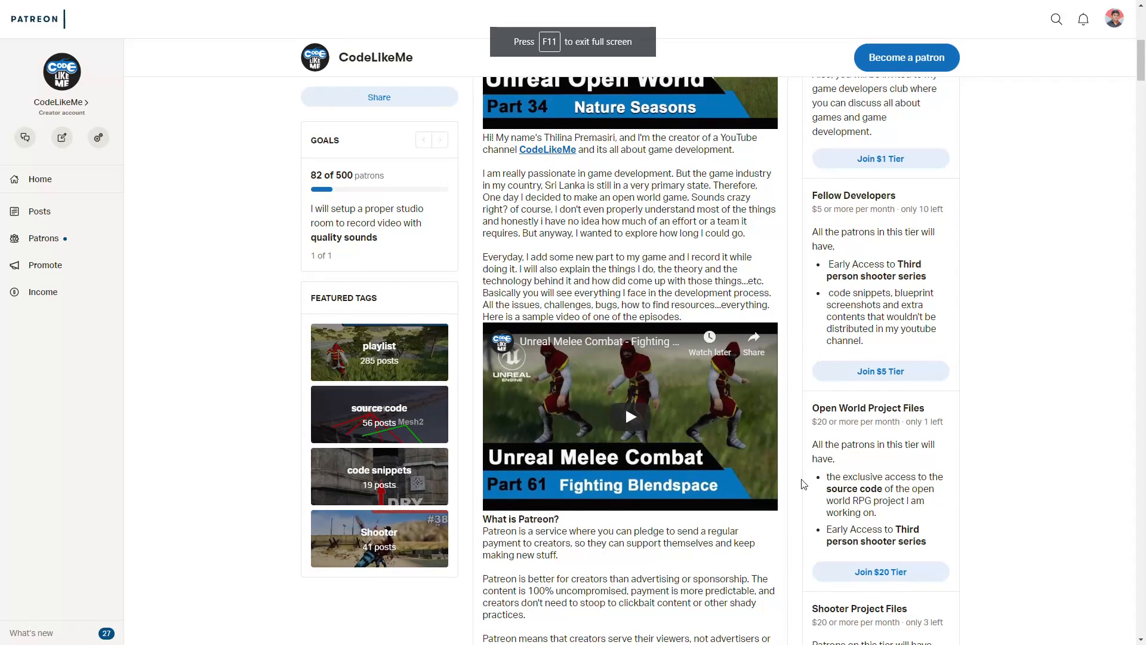
scroll(917, 480, up, 2)
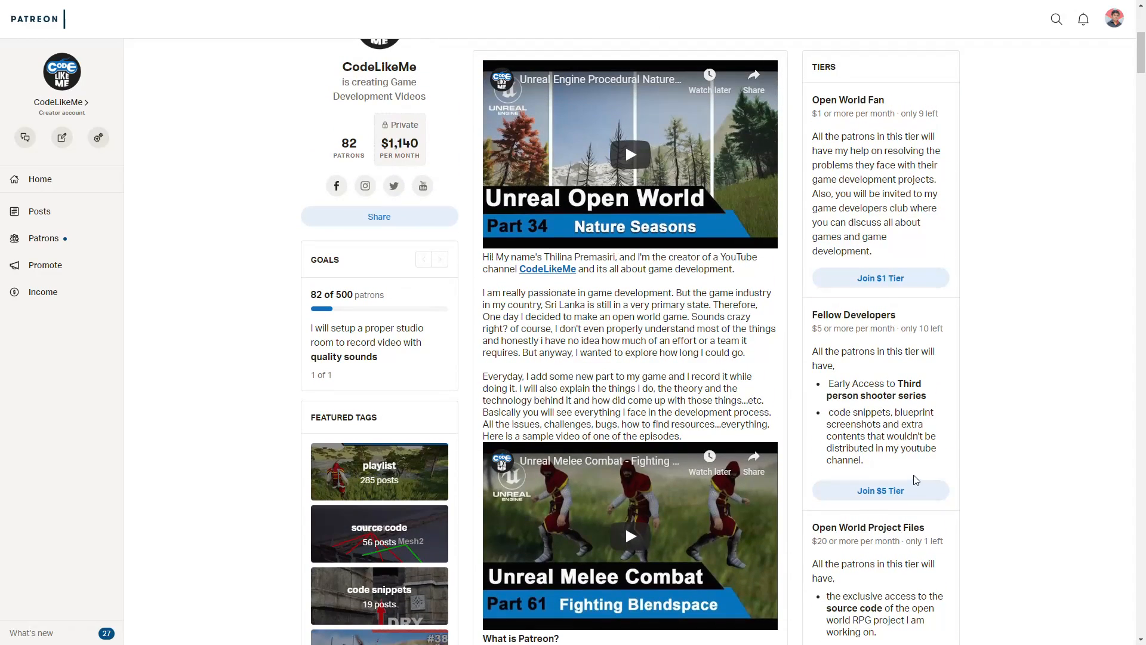
scroll(913, 473, down, 9)
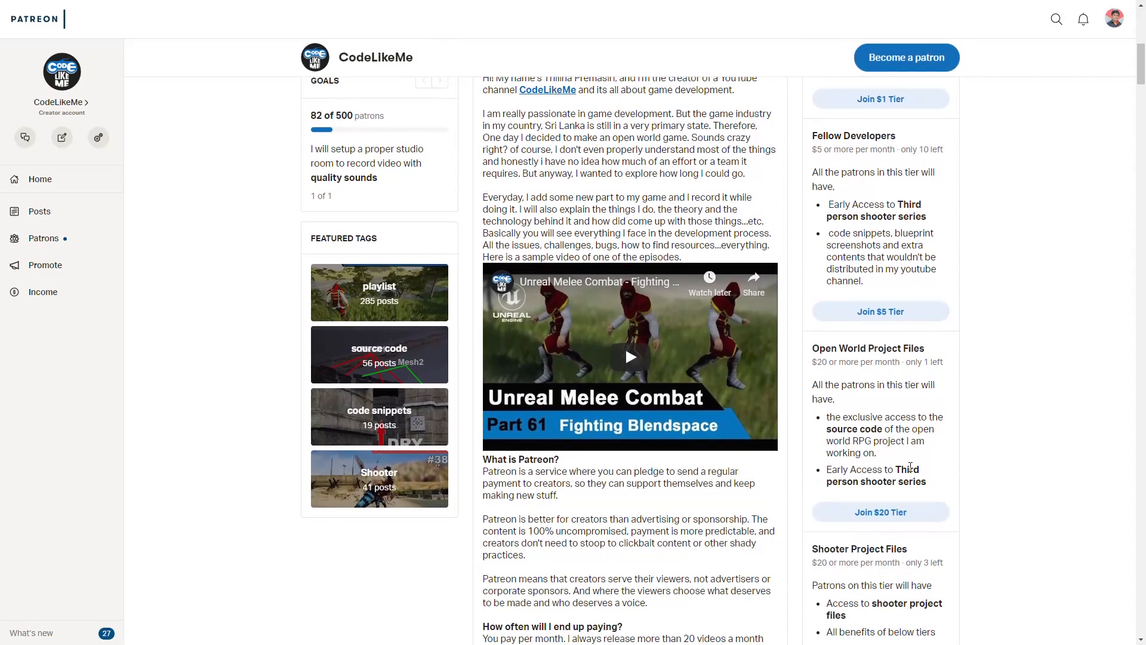
scroll(911, 462, down, 4)
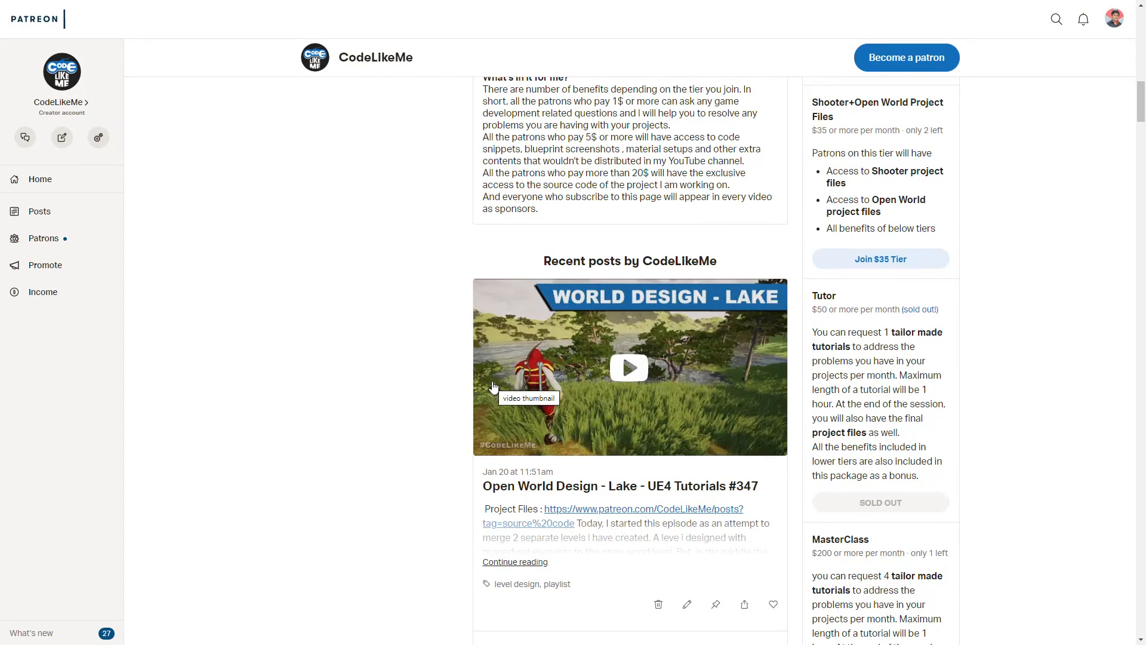
scroll(493, 387, down, 8)
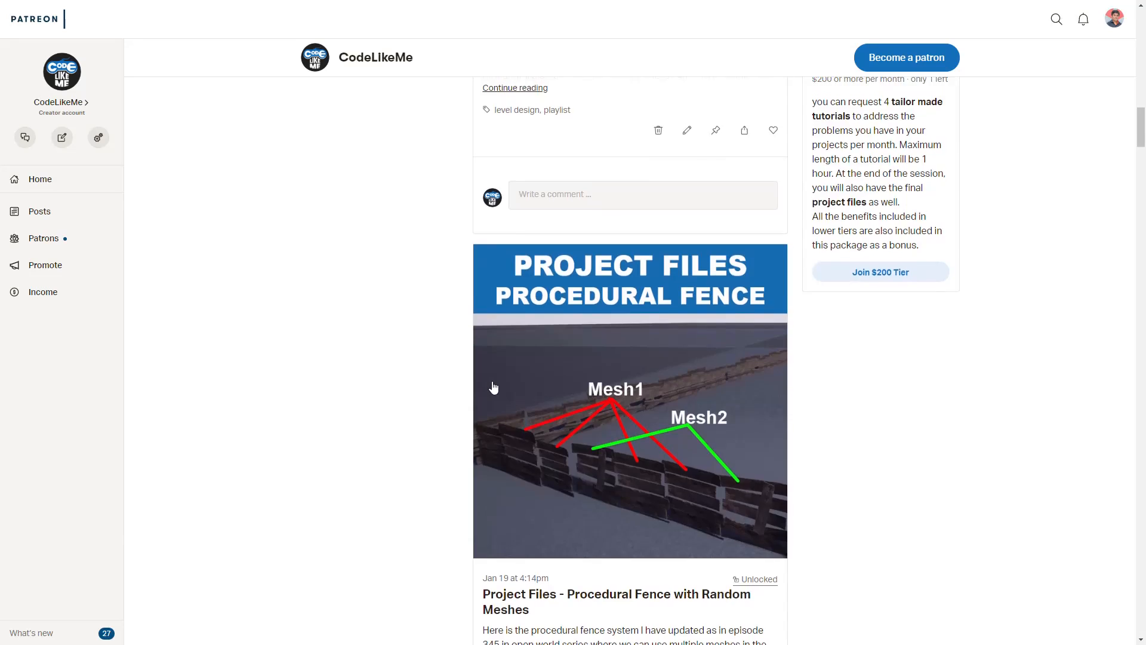
scroll(493, 388, up, 5)
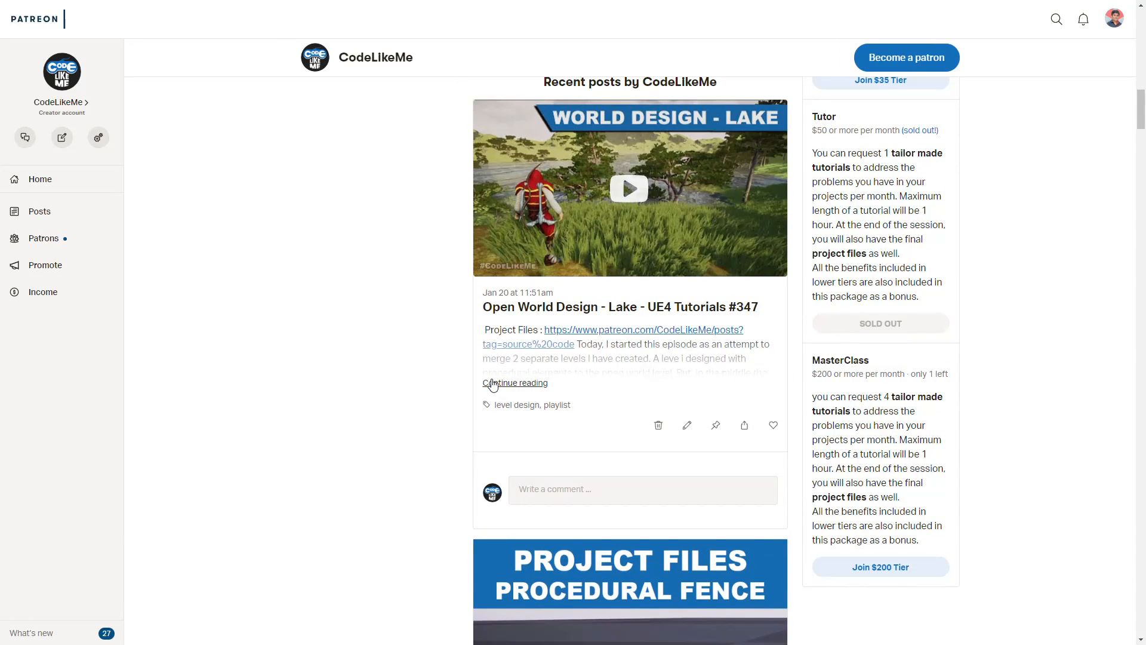
scroll(494, 385, up, 3)
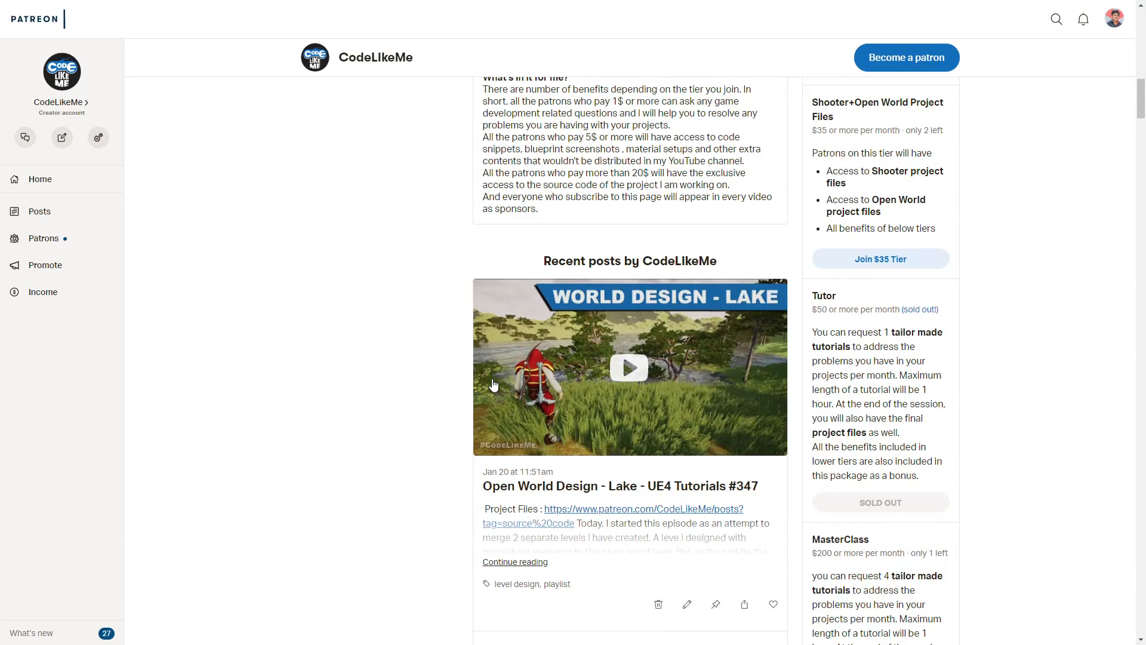
scroll(493, 385, up, 6)
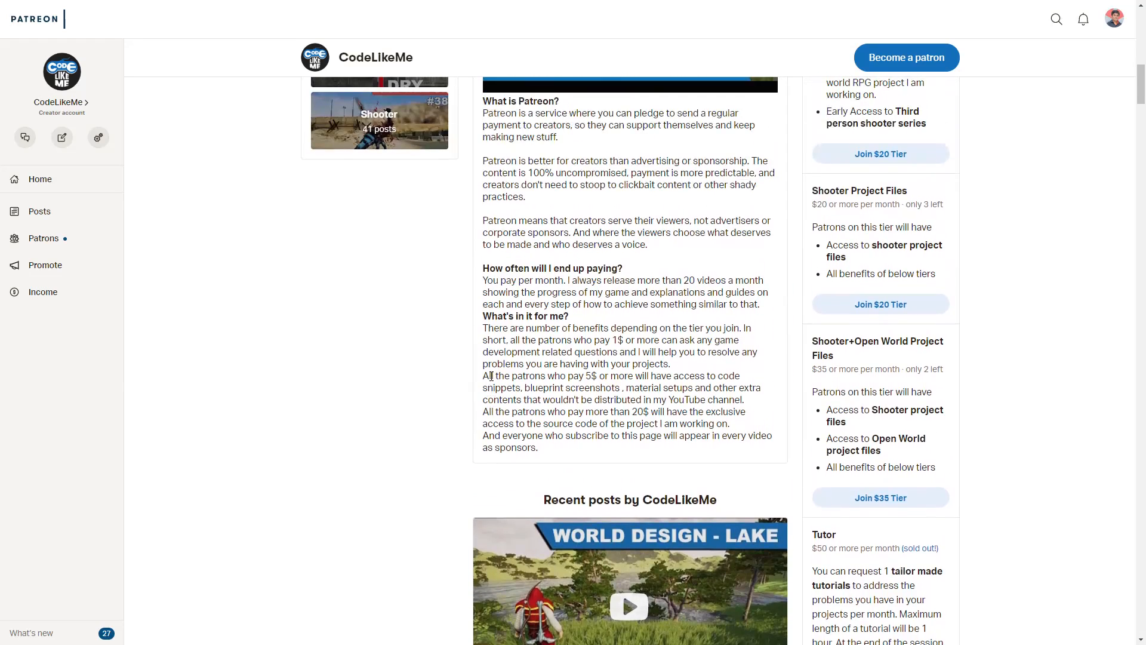
scroll(495, 381, down, 2)
scroll(538, 385, up, 4)
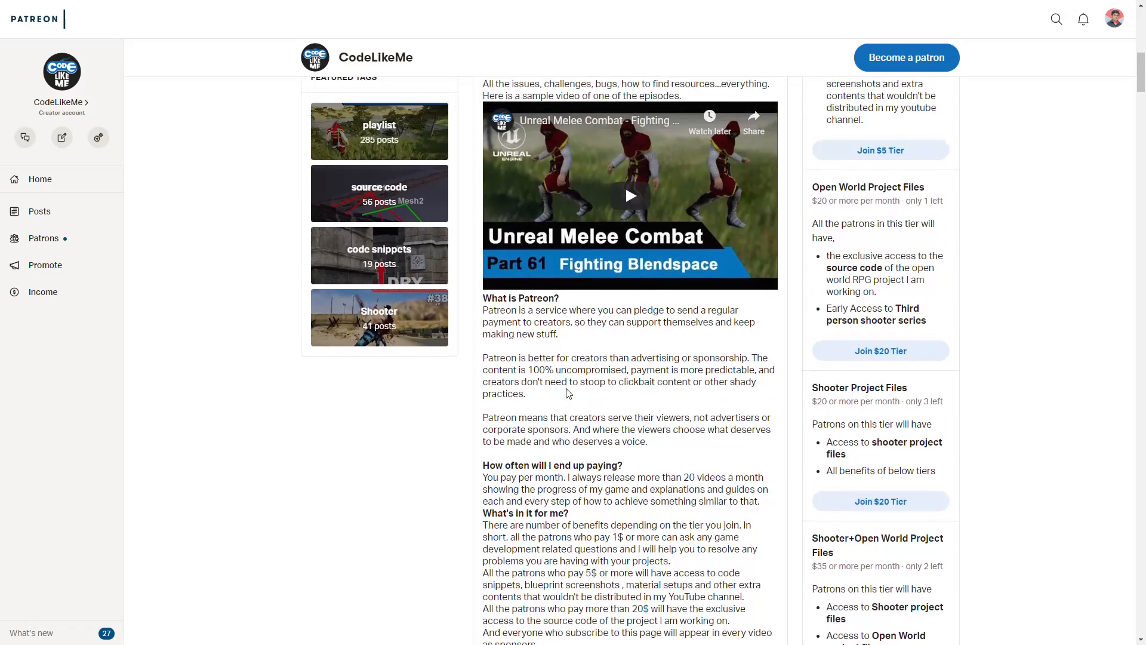